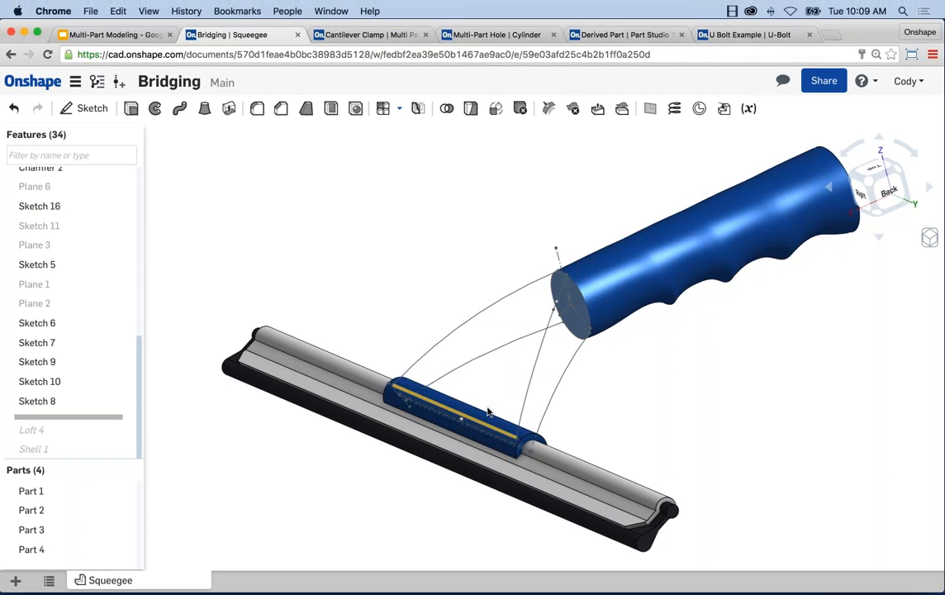
# - Start a solid loft to bridge the handle and the squeegee head
pyautogui.moveTo(623, 414); pyautogui.dragTo(606, 414, button='middle')
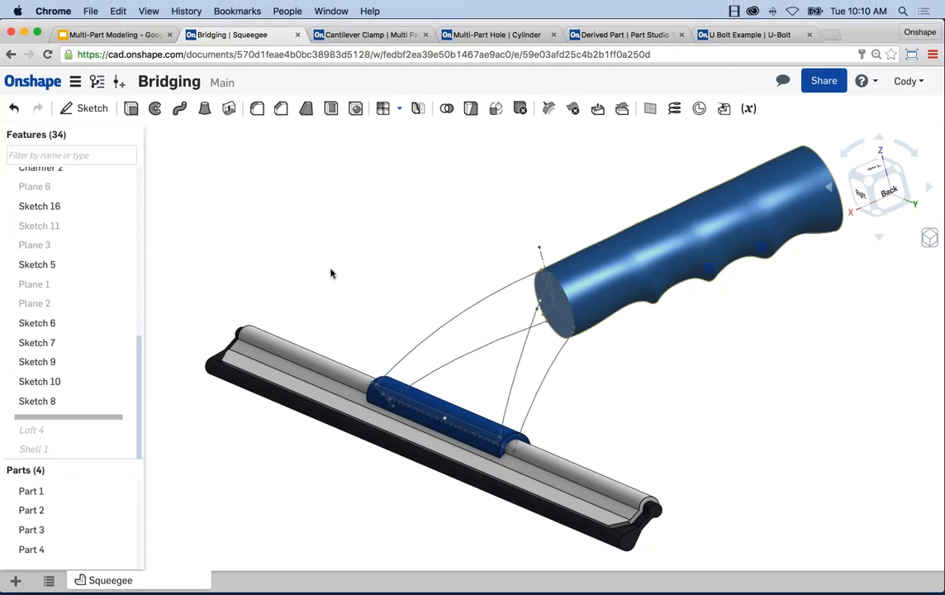
pyautogui.click(206, 111)
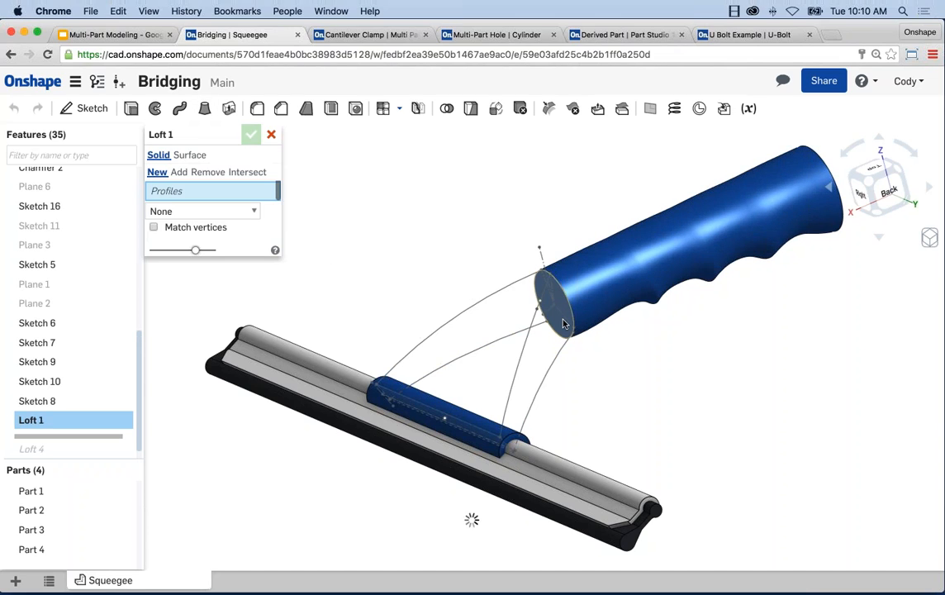
pyautogui.click(563, 319)
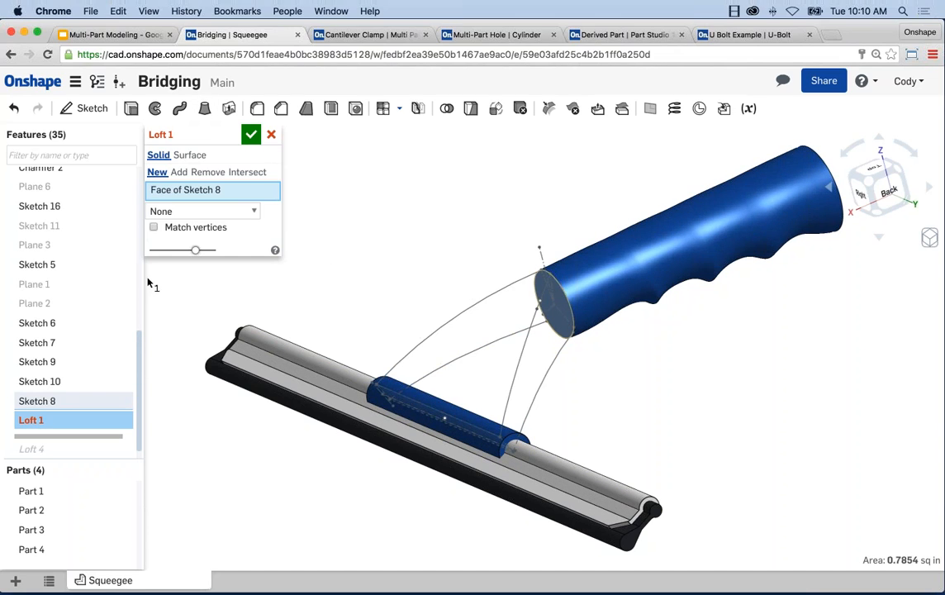
pyautogui.click(39, 206)
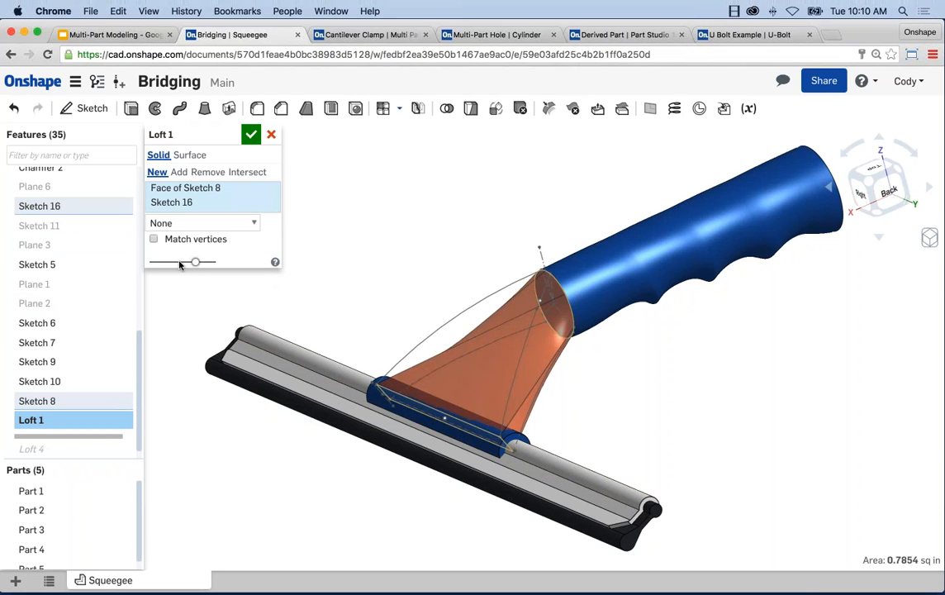
pyautogui.click(269, 192)
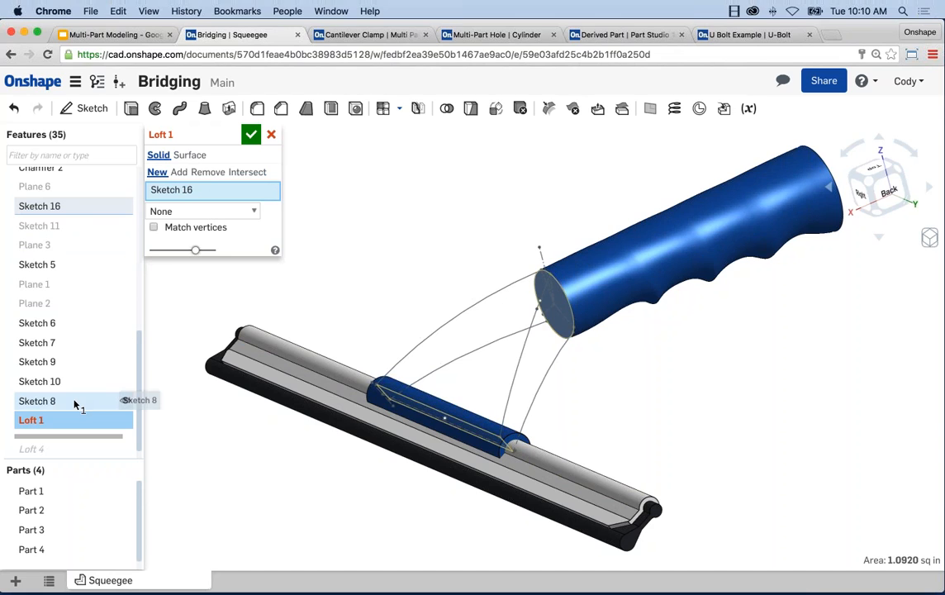
pyautogui.scroll(3, 102, 297)
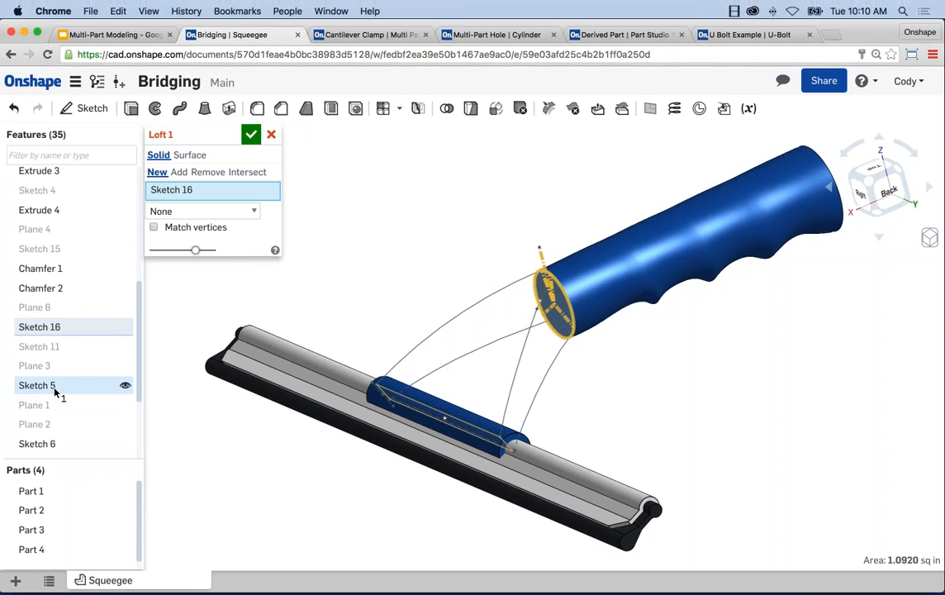
pyautogui.click(55, 388)
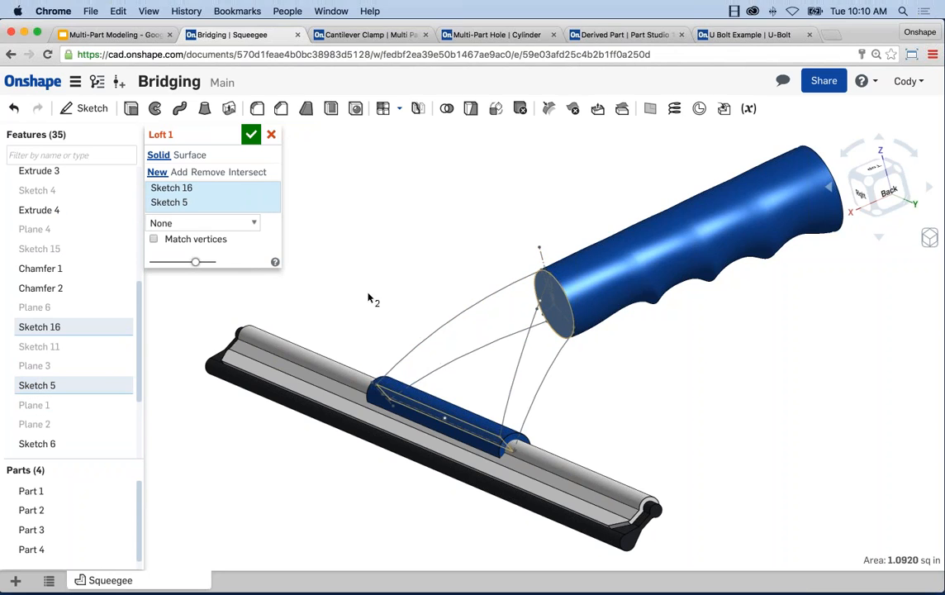
pyautogui.click(266, 202)
pyautogui.click(266, 189)
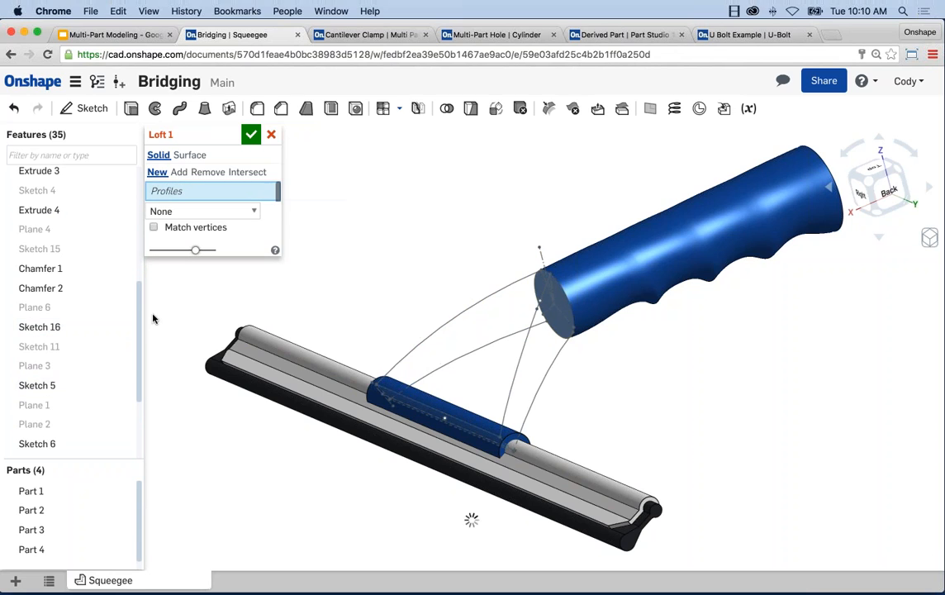
# - Loft a new solid between the profiles Sketch 5 on the handle's end and Sketch 16 on the blade mount
pyautogui.click(46, 385)
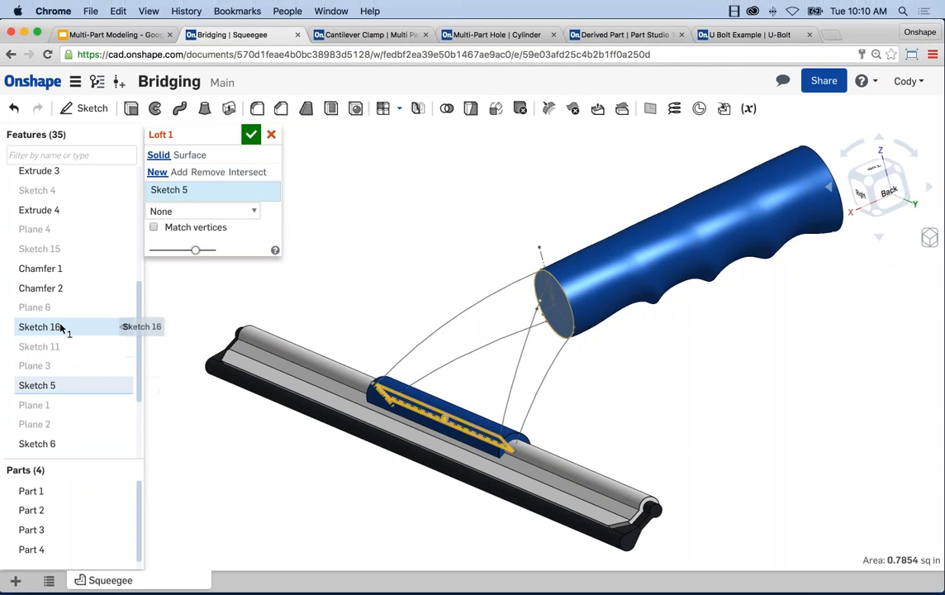
pyautogui.click(60, 327)
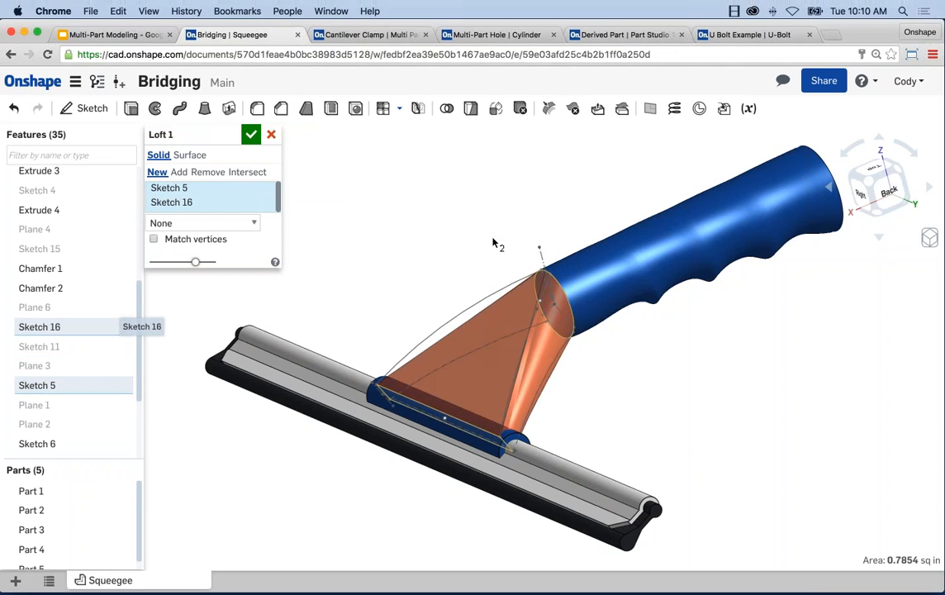
pyautogui.moveTo(493, 242)
pyautogui.mouseDown(button='right')
pyautogui.moveTo(441, 222)
pyautogui.moveTo(499, 239)
pyautogui.mouseUp(button='right')
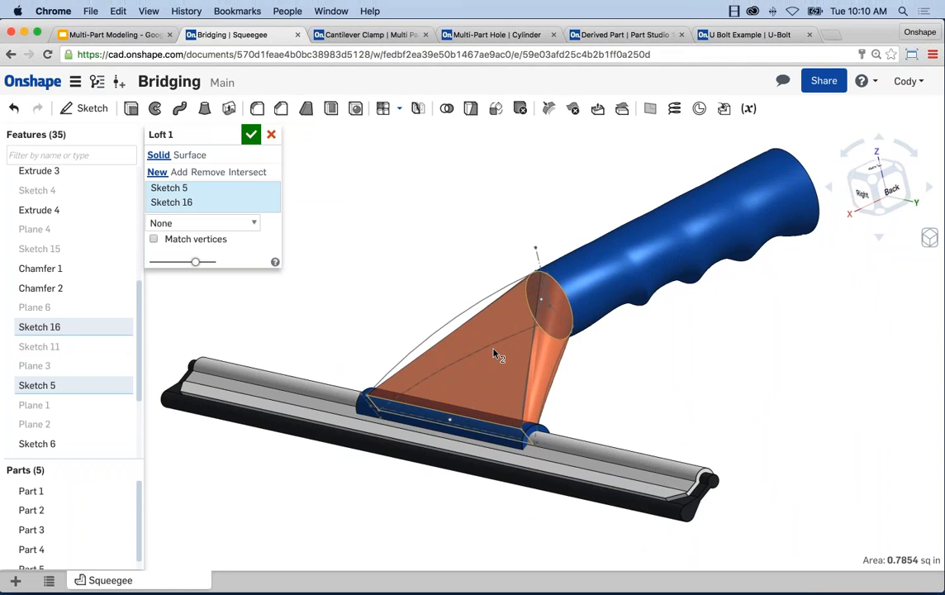
# - Switch the loft to Add and set its merge scope to Part 1 and Part 4, the handle and blade mount
pyautogui.click(180, 173)
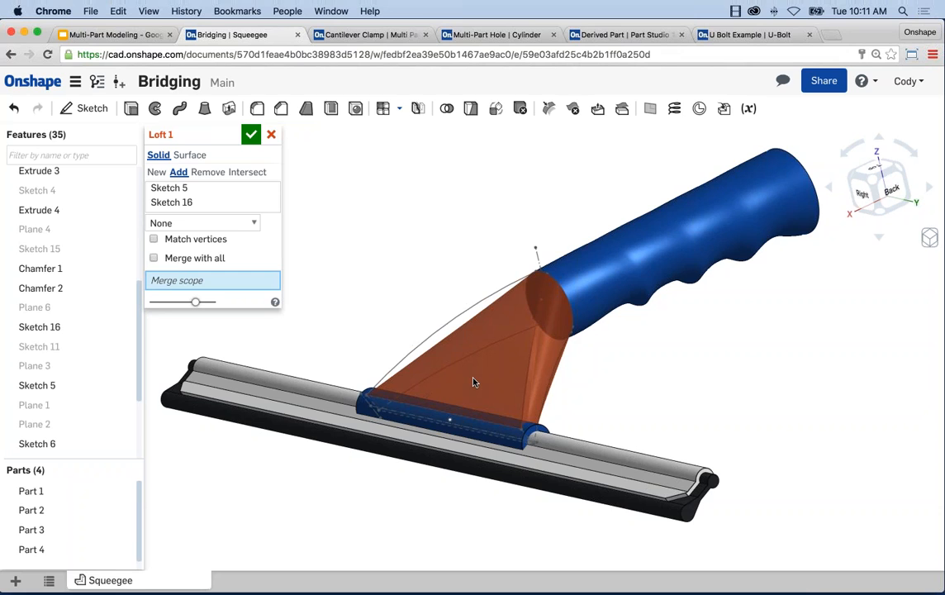
pyautogui.moveTo(380, 287); pyautogui.dragTo(669, 261, button='right')
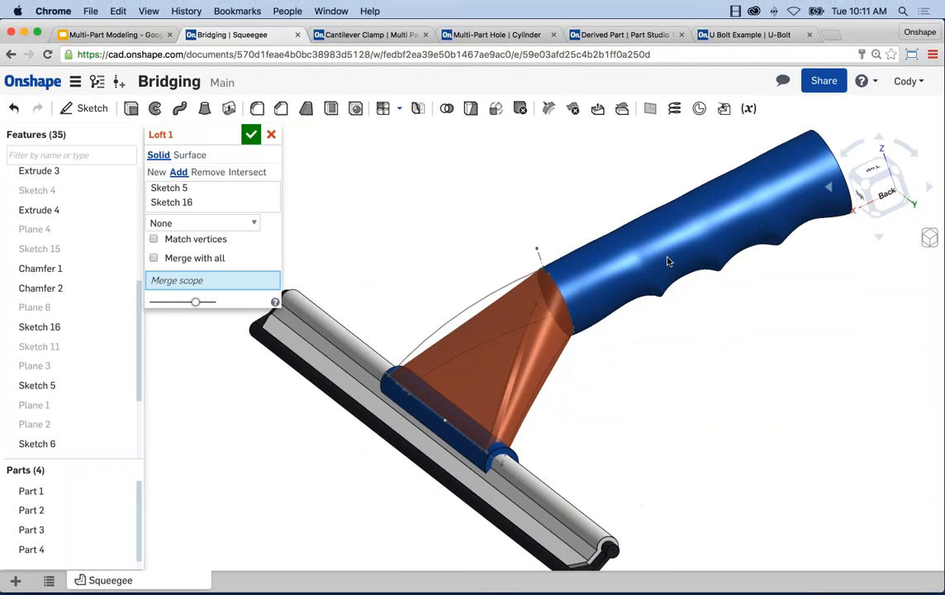
pyautogui.click(446, 423)
pyautogui.scroll(3, 459, 444)
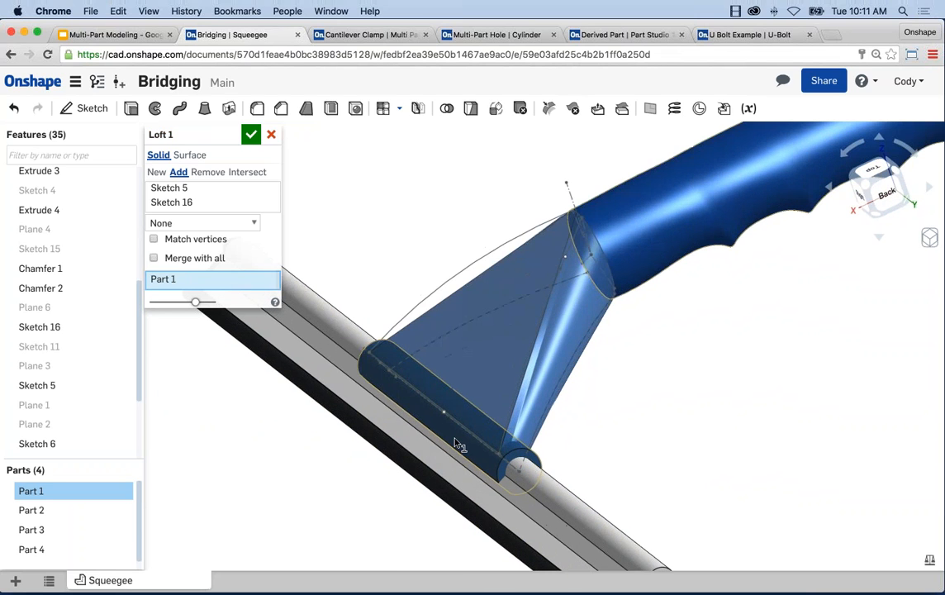
pyautogui.click(469, 520)
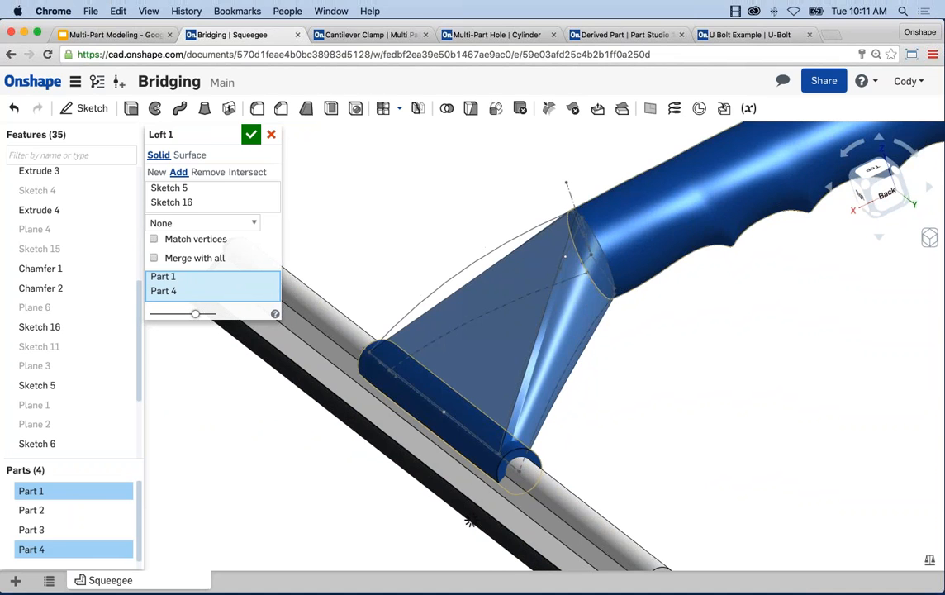
pyautogui.scroll(-3, 662, 449)
pyautogui.moveTo(621, 442); pyautogui.dragTo(493, 448, button='right')
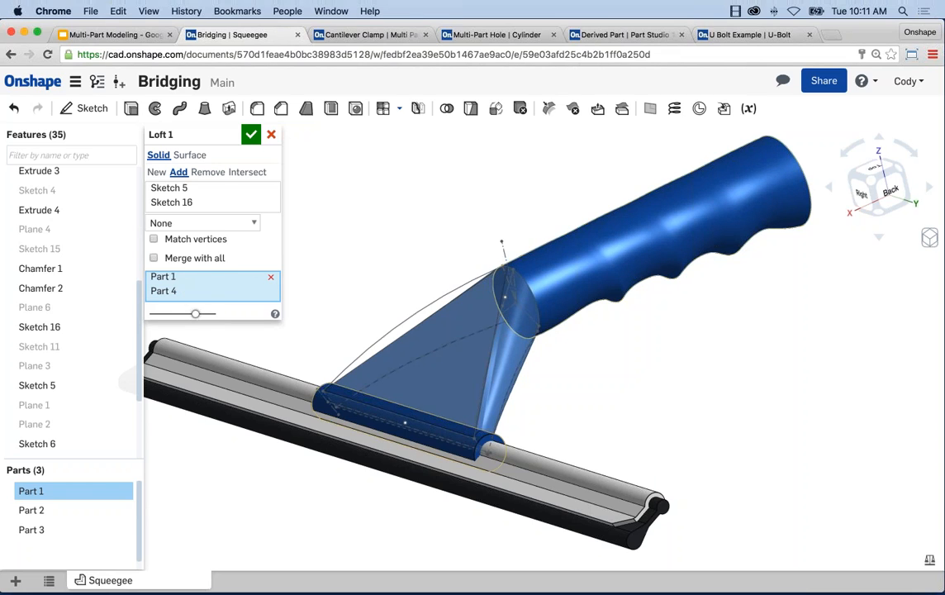
# - Clear the loft's merge scope, return the result to New, and check the parts list
pyautogui.click(270, 281)
pyautogui.click(272, 276)
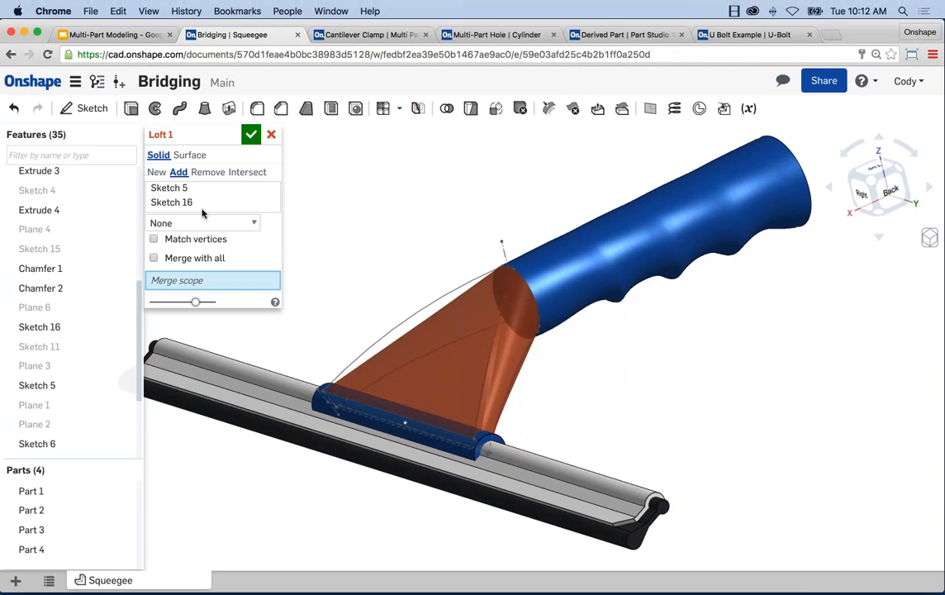
pyautogui.click(156, 172)
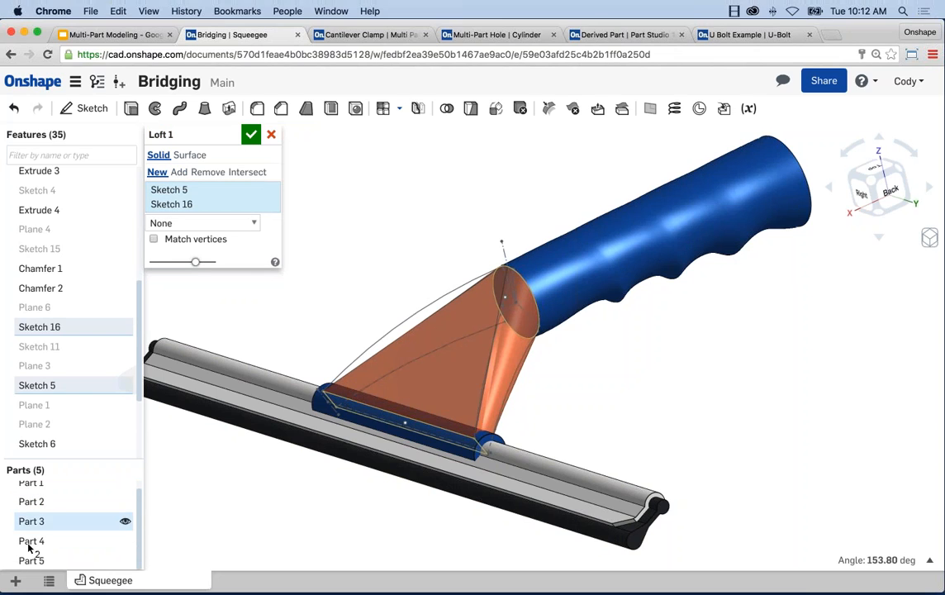
pyautogui.scroll(-1, 33, 555)
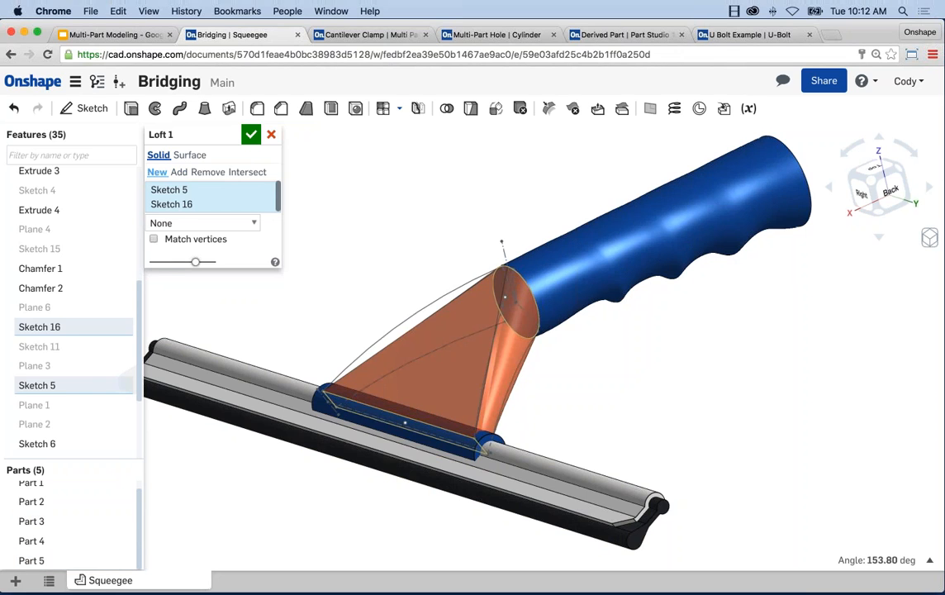
# - Set the loft to Add with Part 1 and Part 4 as merge scope, and finish the feature
pyautogui.click(178, 172)
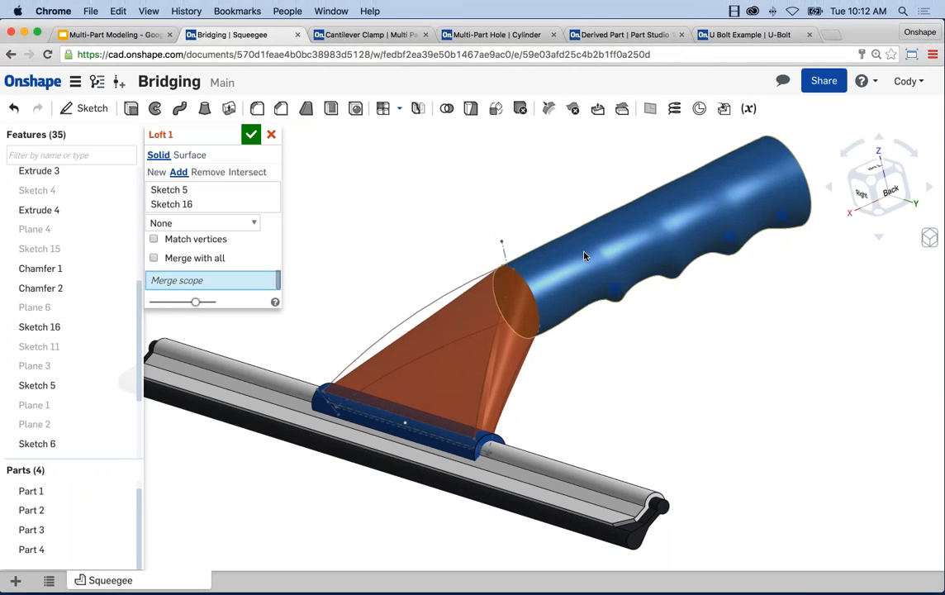
pyautogui.click(350, 396)
pyautogui.click(359, 405)
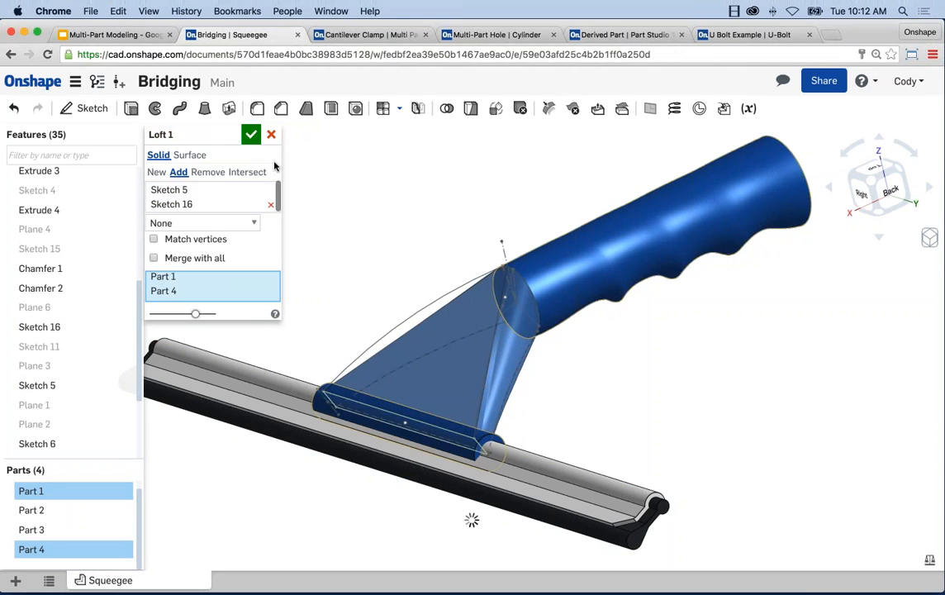
pyautogui.click(251, 136)
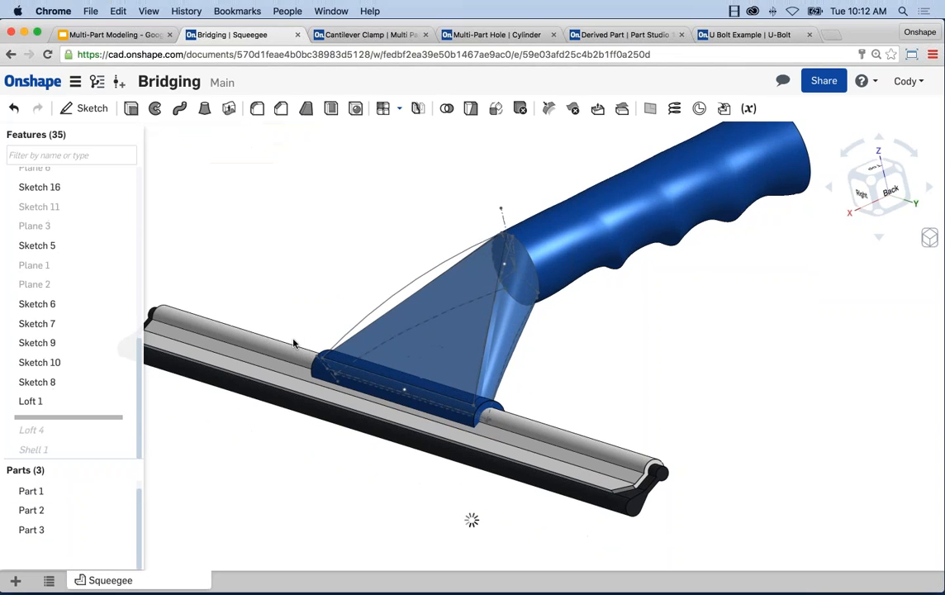
# - Temporarily hide Part 2 and Part 3 to examine the merged Part 1, and show them again
pyautogui.click(55, 492)
pyautogui.moveTo(341, 524); pyautogui.dragTo(155, 529, button='right')
pyautogui.click(123, 510)
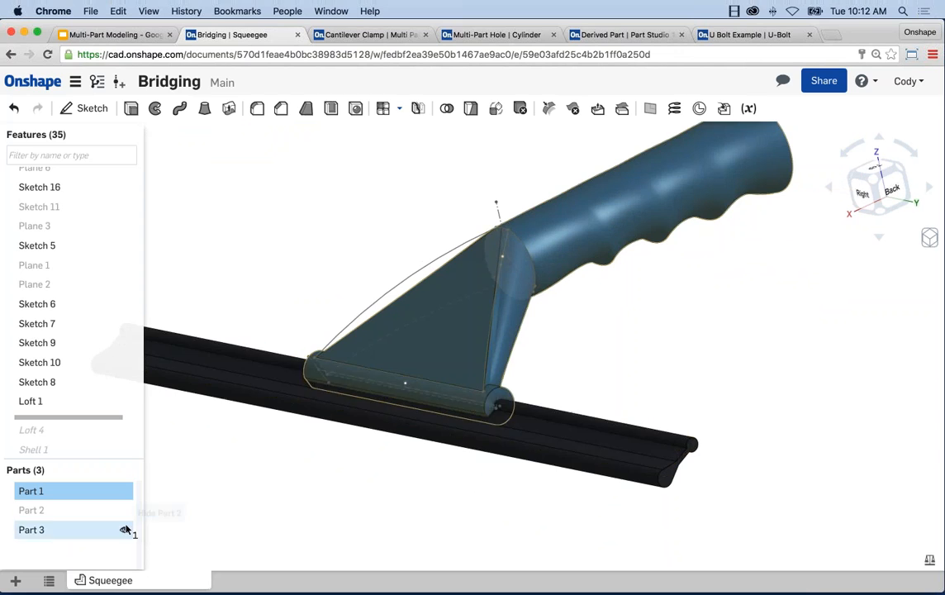
pyautogui.click(124, 529)
pyautogui.moveTo(248, 520); pyautogui.dragTo(322, 523, button='right')
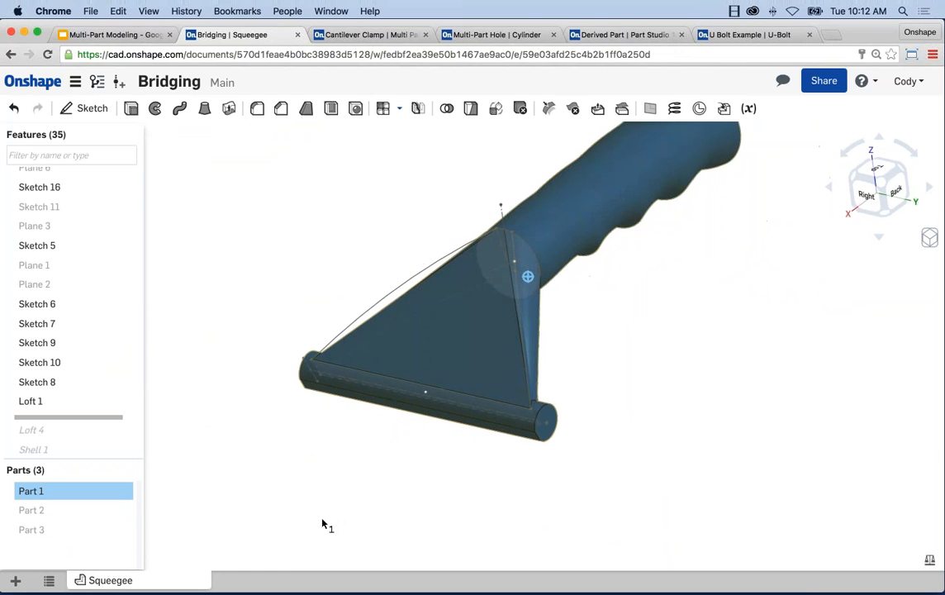
pyautogui.click(124, 510)
pyautogui.click(125, 529)
pyautogui.click(423, 488)
pyautogui.scroll(-3, 423, 489)
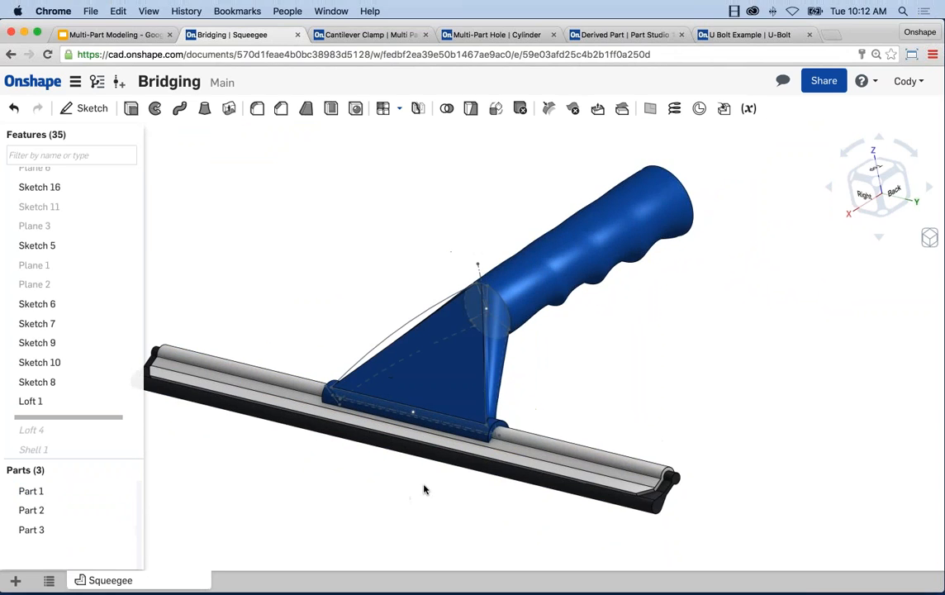
pyautogui.moveTo(423, 489); pyautogui.dragTo(405, 514, button='middle')
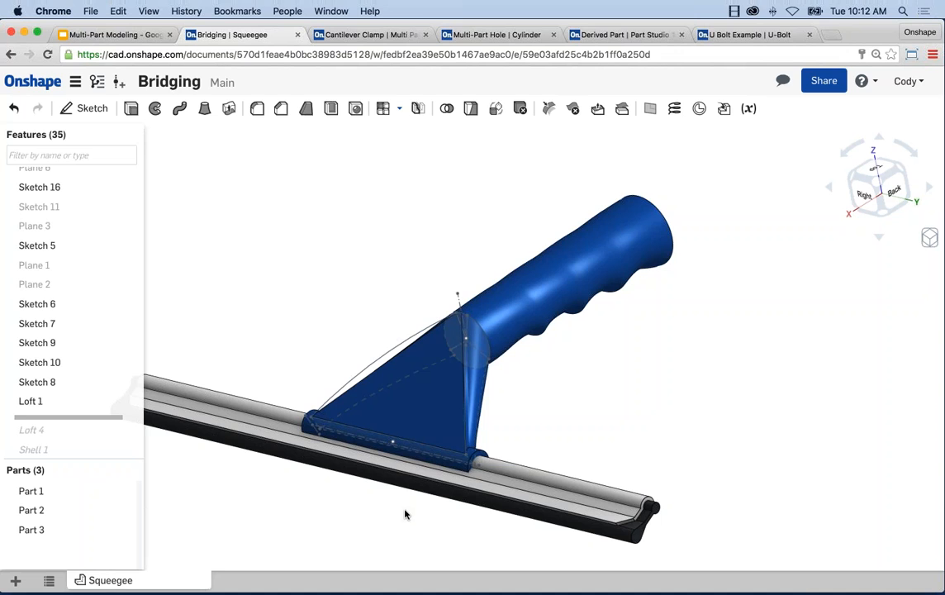
pyautogui.moveTo(664, 416); pyautogui.dragTo(704, 399, button='middle')
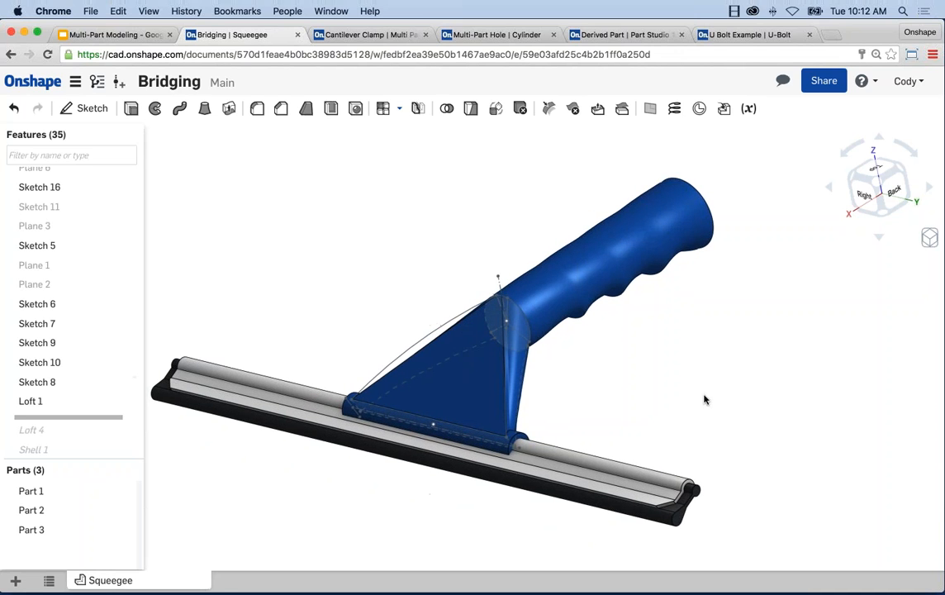
pyautogui.moveTo(673, 404)
pyautogui.mouseDown(button='right')
pyautogui.moveTo(629, 394)
pyautogui.moveTo(666, 409)
pyautogui.moveTo(599, 440)
pyautogui.moveTo(574, 439)
pyautogui.mouseUp(button='right')
pyautogui.scroll(3, 618, 430)
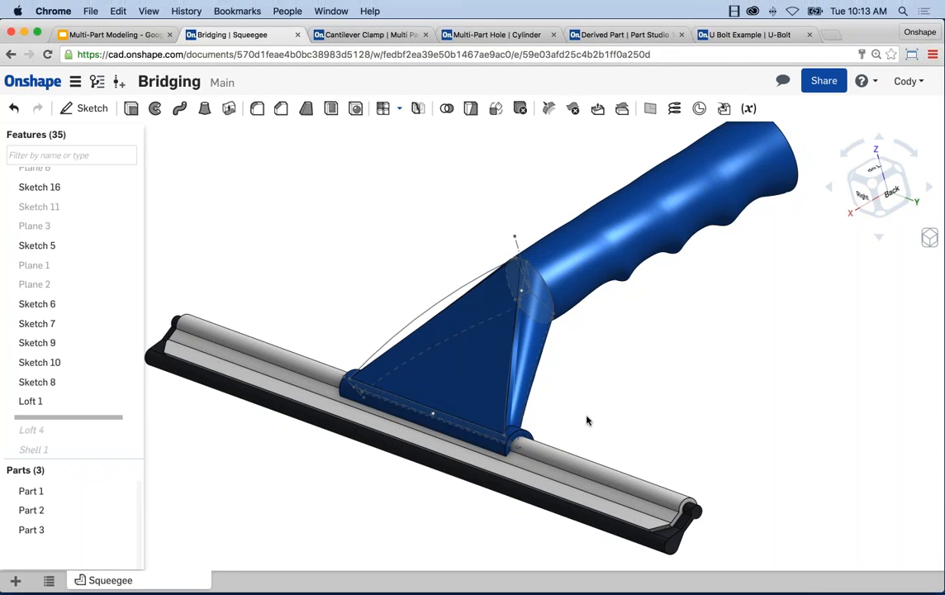
# - Switch to the Cantilever Clamp document, view Assembly 1, and move the threaded shaft to check the clamp's motion
pyautogui.click(363, 34)
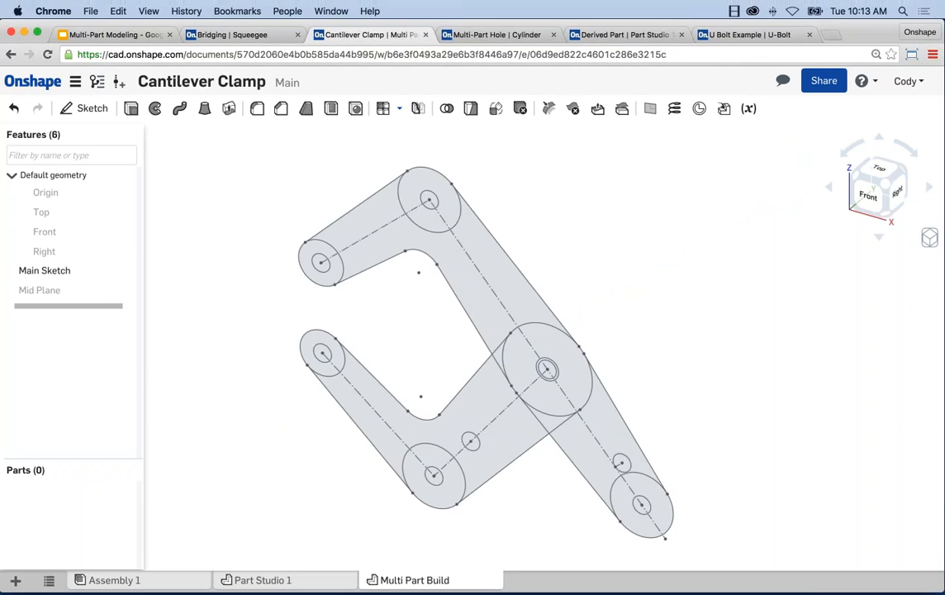
pyautogui.click(181, 579)
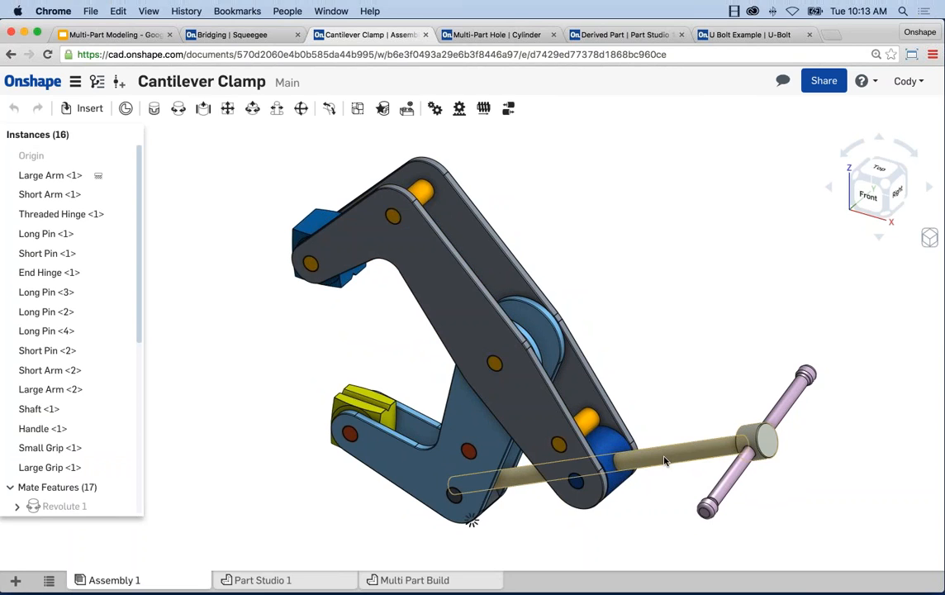
pyautogui.moveTo(687, 446); pyautogui.dragTo(604, 529)
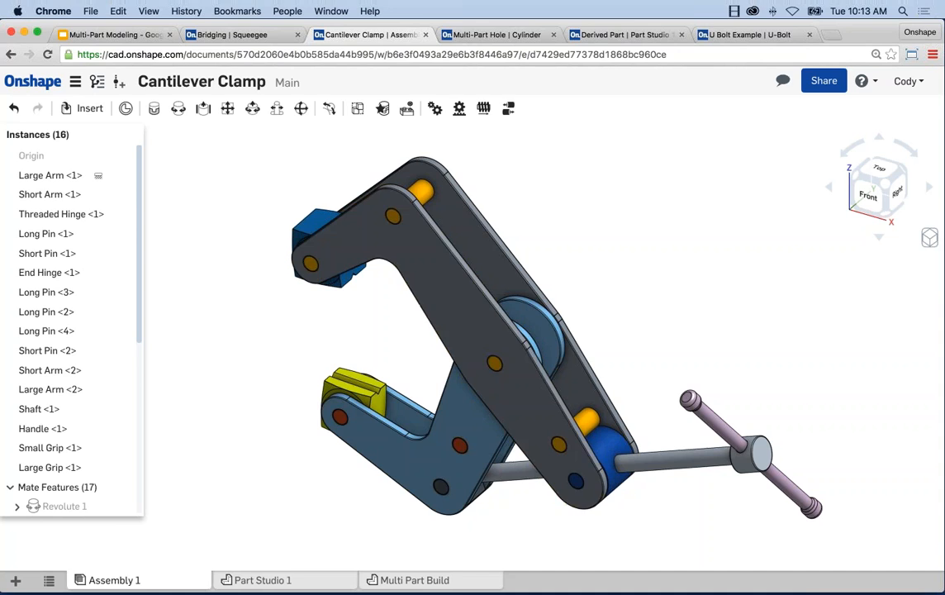
# - Open Part Studio 1 of the clamp and examine its parts list and the model from the front side
pyautogui.click(245, 581)
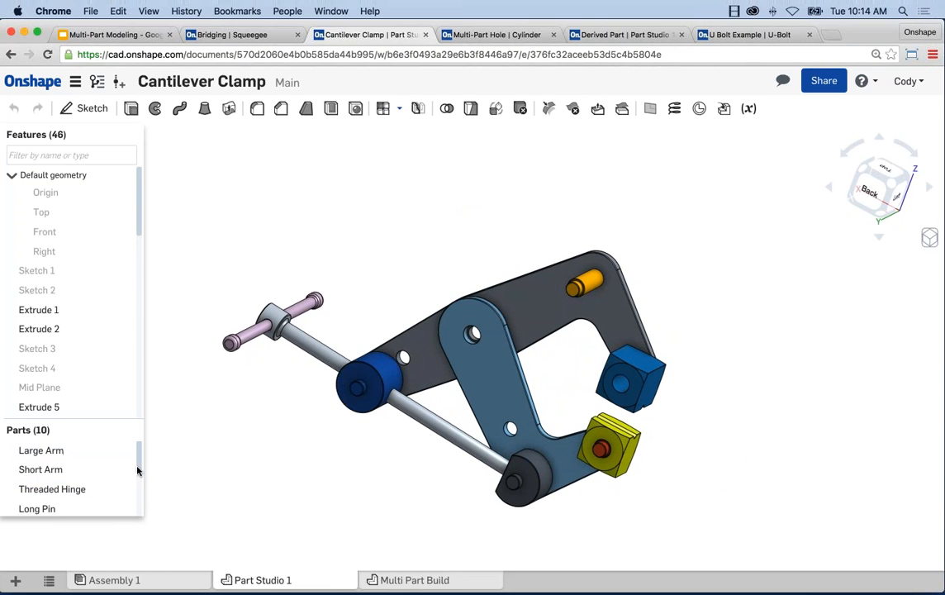
pyautogui.moveTo(137, 468); pyautogui.dragTo(139, 447)
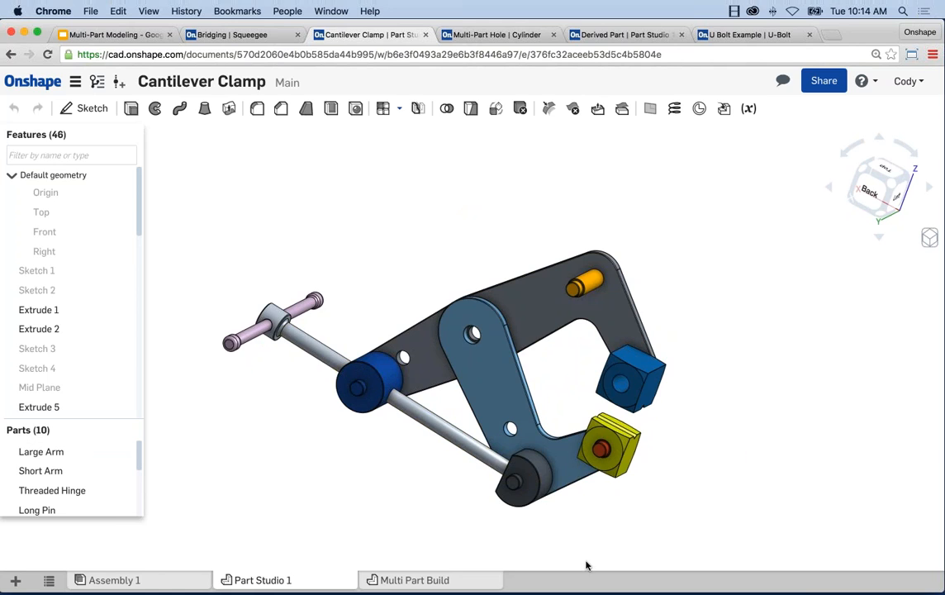
pyautogui.moveTo(502, 370)
pyautogui.mouseDown(button='right')
pyautogui.moveTo(477, 545)
pyautogui.moveTo(553, 534)
pyautogui.moveTo(628, 537)
pyautogui.moveTo(599, 544)
pyautogui.moveTo(616, 546)
pyautogui.moveTo(609, 534)
pyautogui.mouseUp(button='right')
pyautogui.scroll(3, 474, 343)
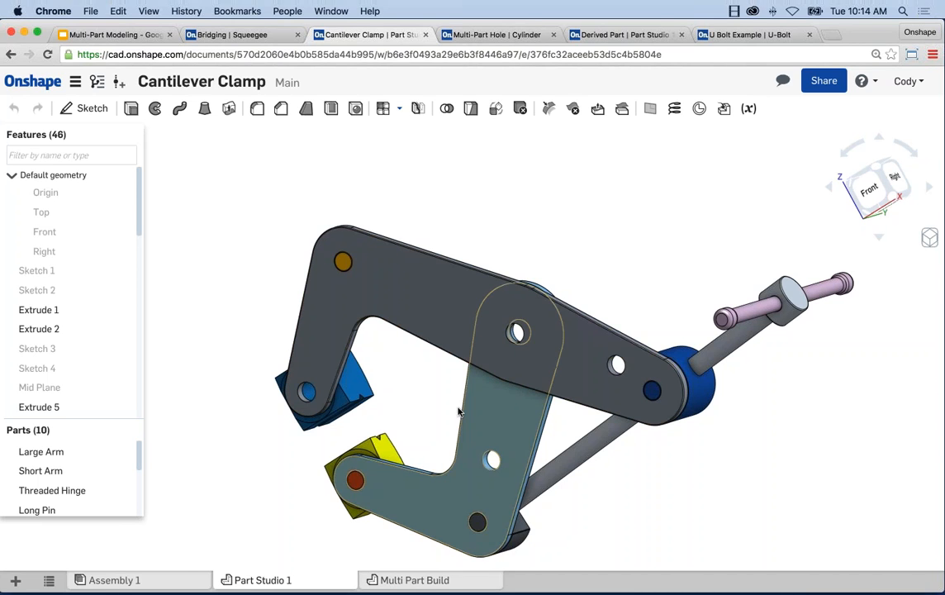
pyautogui.press('f')
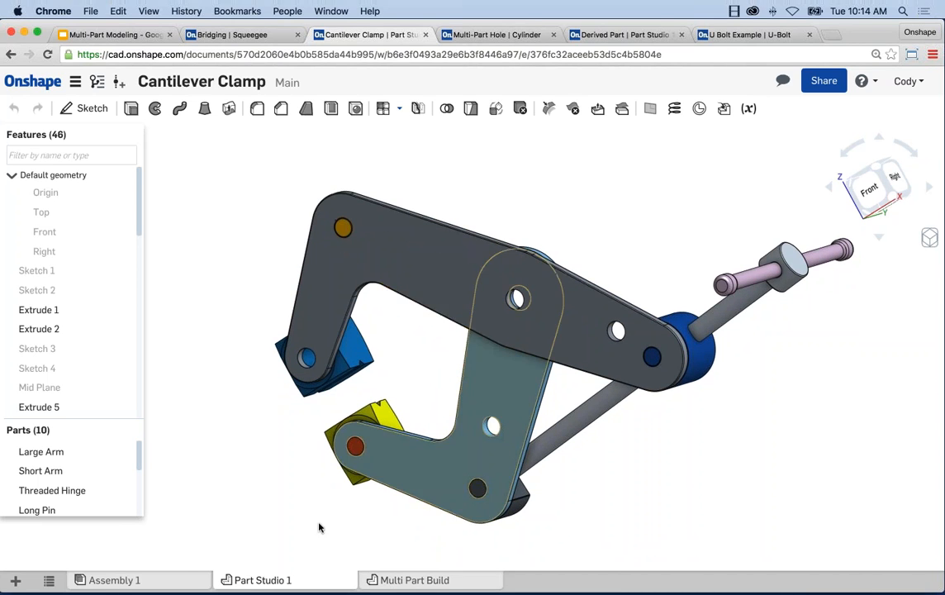
# - Open the Multi Part Build part studio of the clamp, examine its Main Sketch, and start an Extrude
pyautogui.click(422, 581)
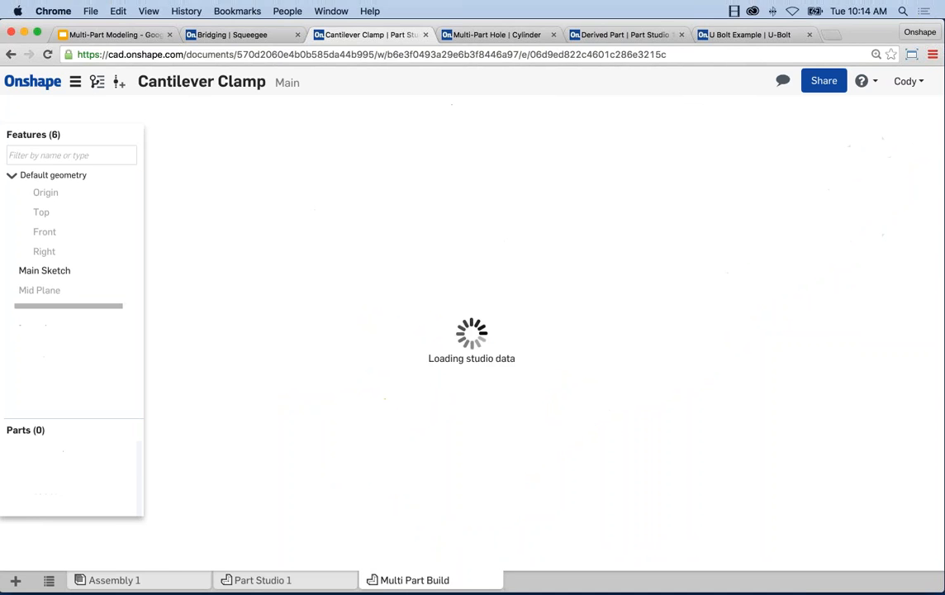
pyautogui.moveTo(385, 293); pyautogui.dragTo(376, 298, button='middle')
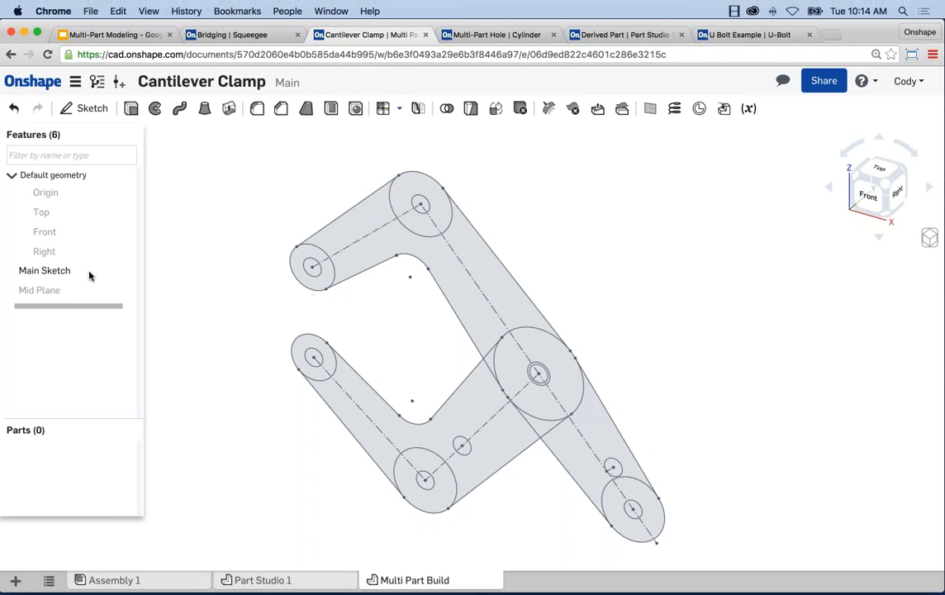
pyautogui.click(50, 270)
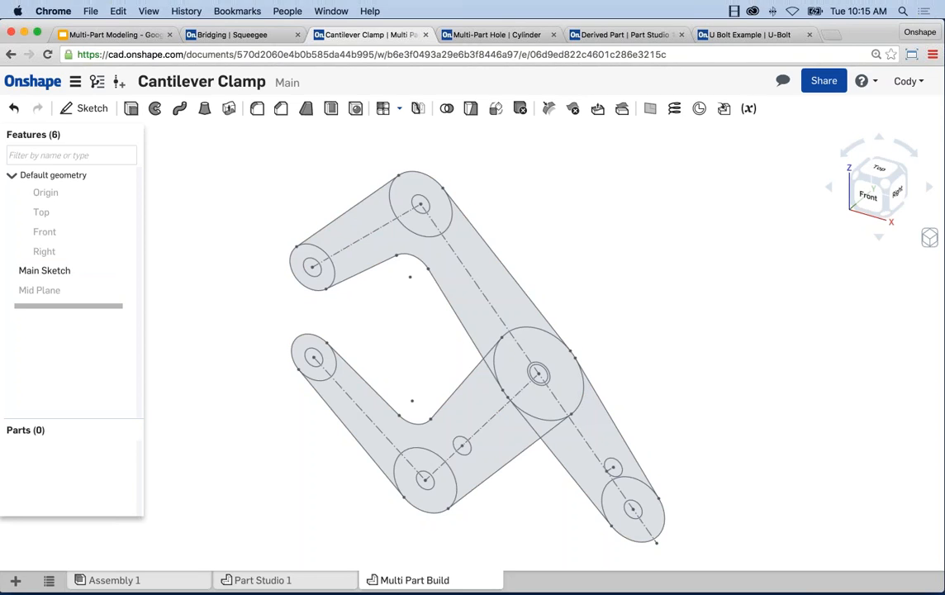
pyautogui.click(130, 114)
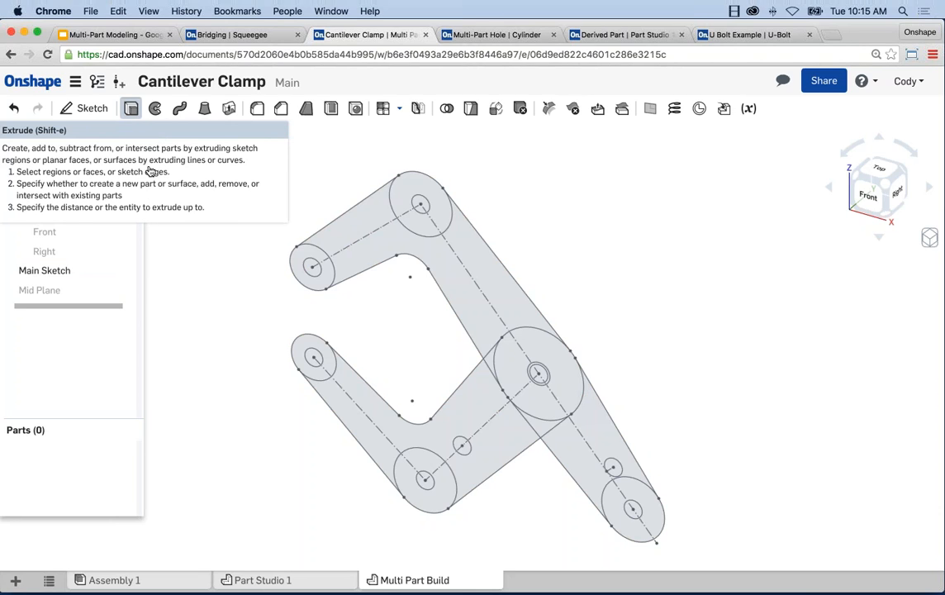
# - Try extruding the whole Main Sketch as a single part, and clear it from the Extrude's selection
pyautogui.click(79, 273)
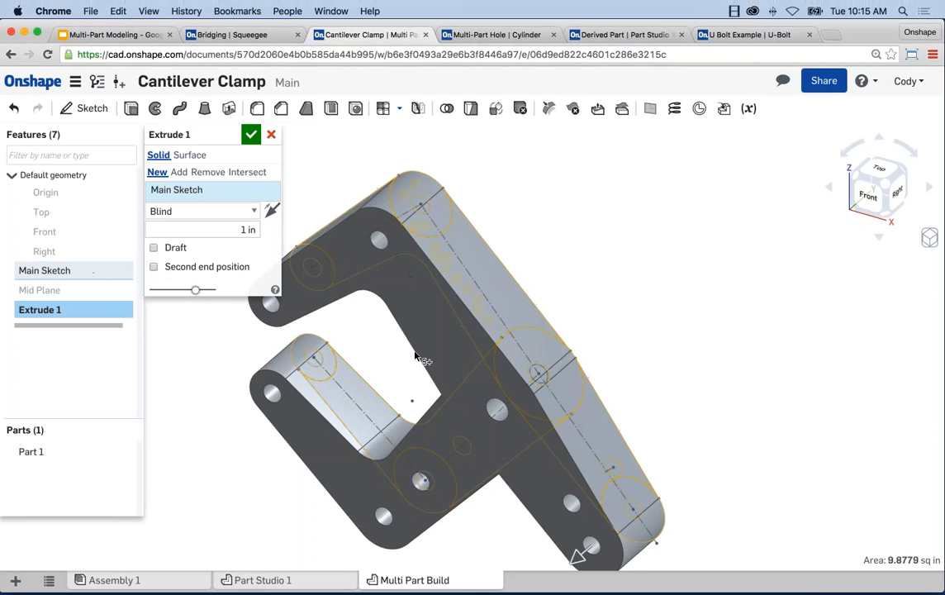
pyautogui.moveTo(421, 359); pyautogui.dragTo(303, 273, button='right')
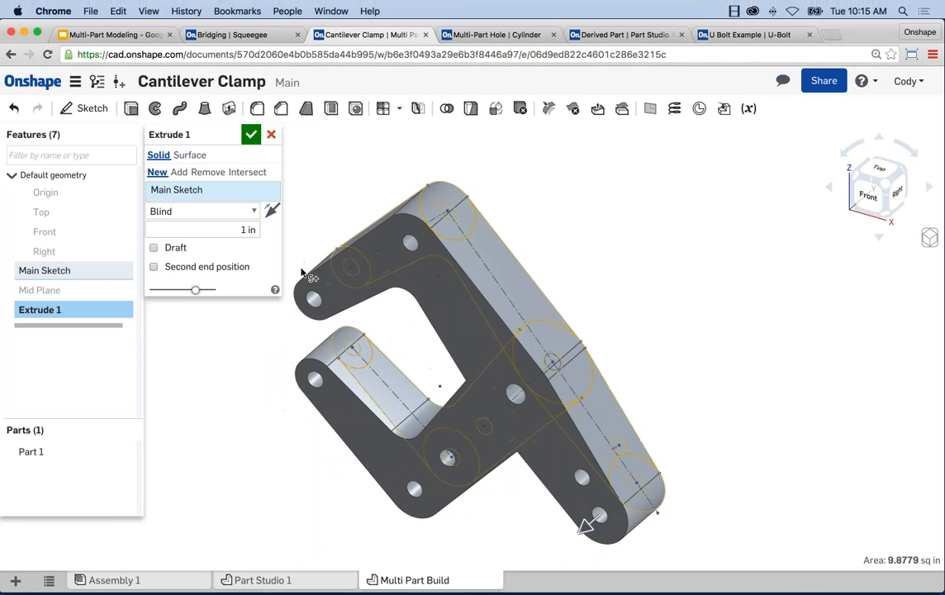
pyautogui.click(272, 190)
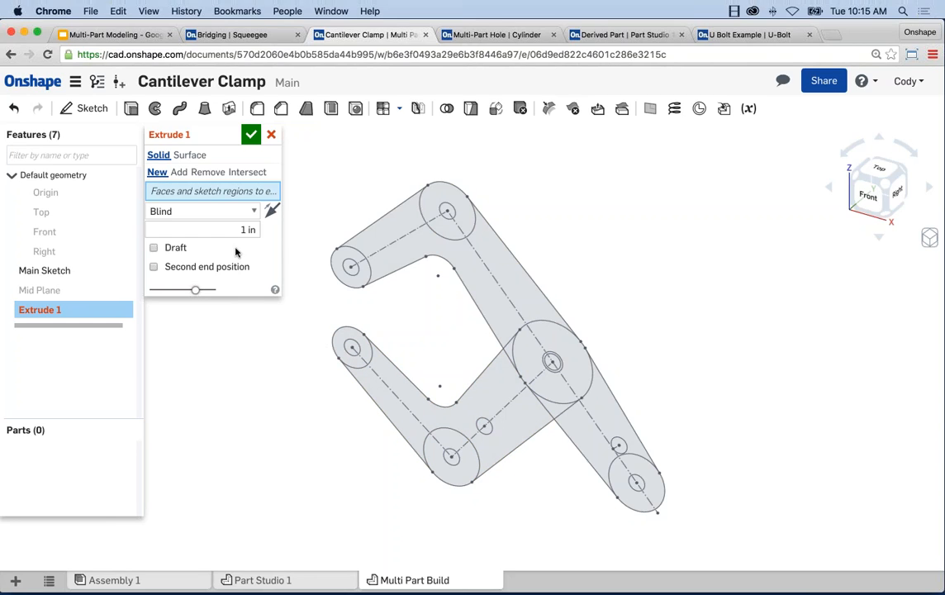
# - Set the Extrude depth to 0.1 in and select the long arm's jaw-end, upper link and corner regions
pyautogui.click(210, 227)
pyautogui.write('.1')
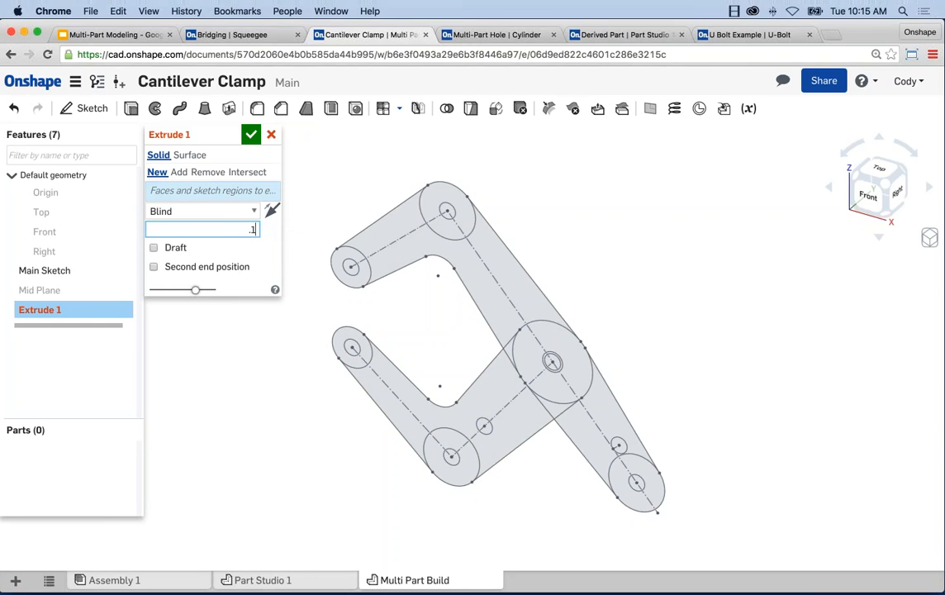
pyautogui.press('Return')
pyautogui.click(254, 191)
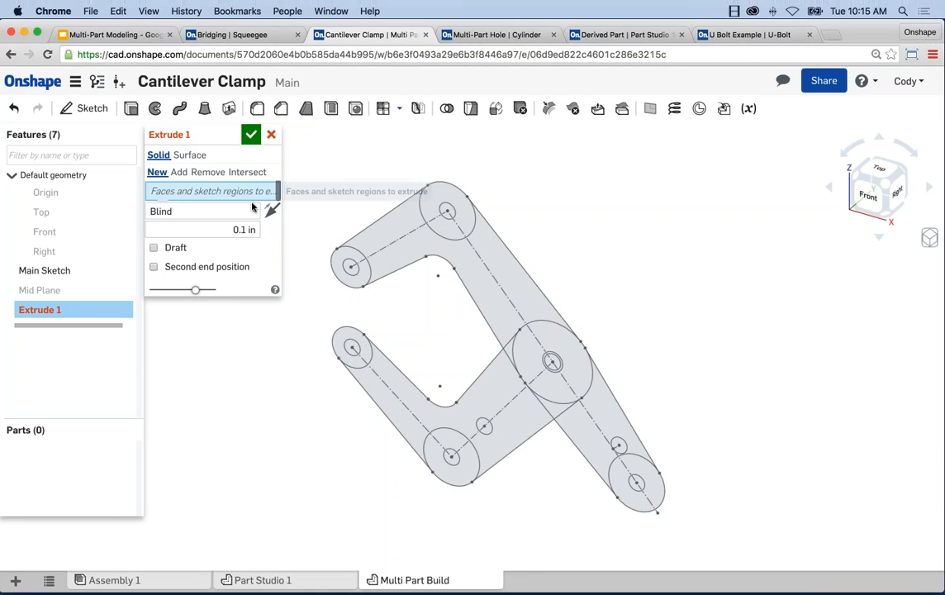
pyautogui.click(344, 261)
pyautogui.click(382, 249)
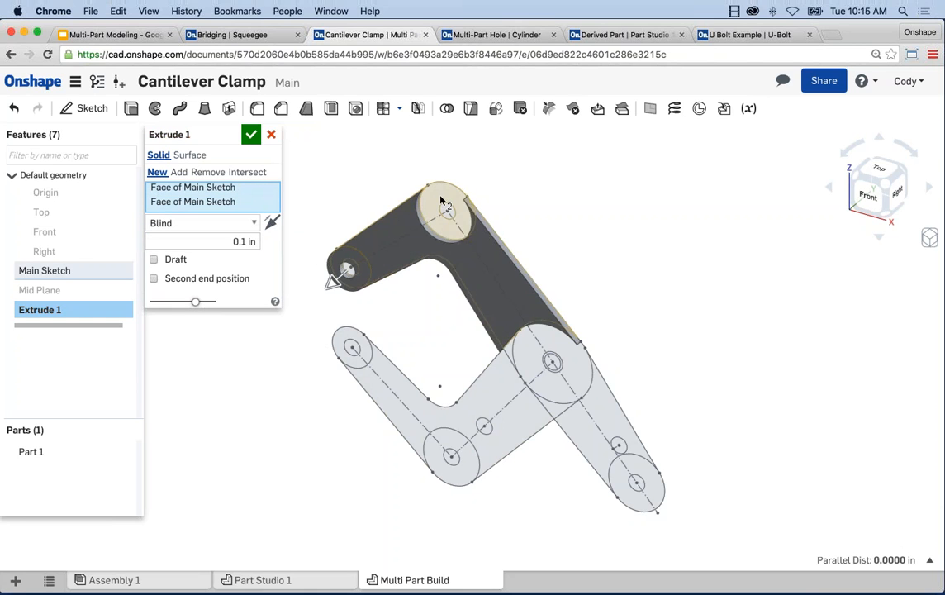
pyautogui.click(441, 200)
# - Add the long arm's regions around the central pivot, where the two arms overlap, to the Extrude
pyautogui.scroll(3, 508, 354)
pyautogui.click(508, 355)
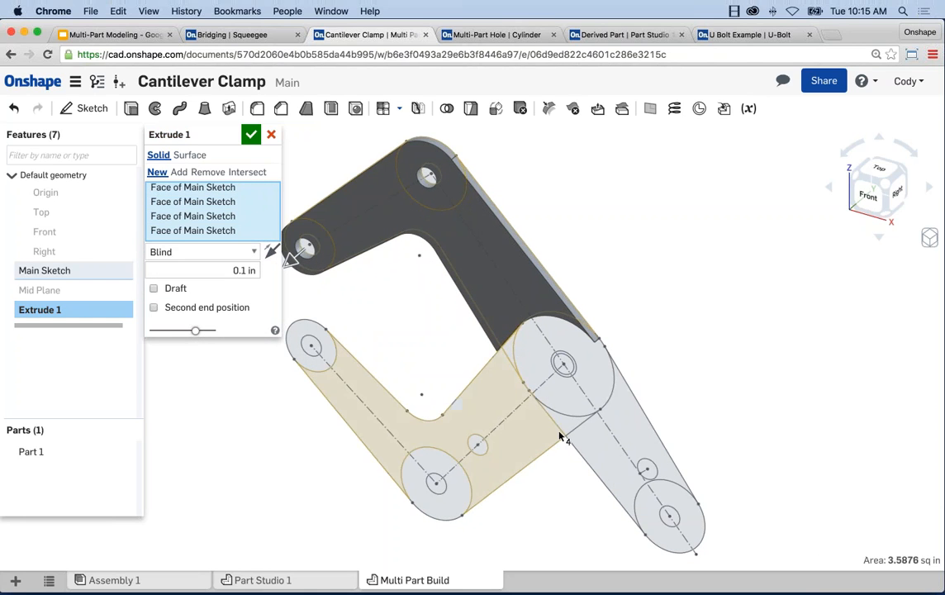
pyautogui.click(565, 416)
pyautogui.scroll(3, 575, 378)
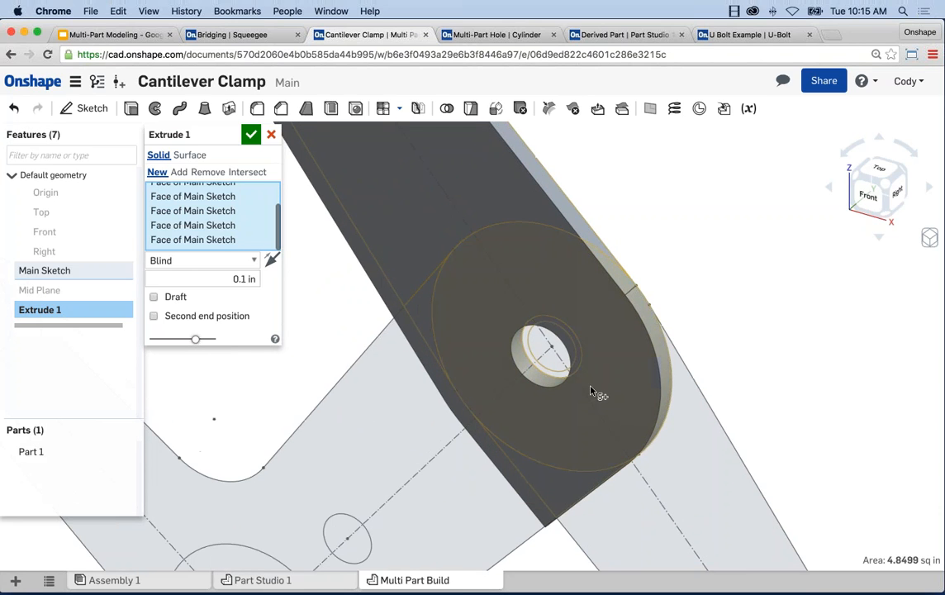
# - Add the long arm's lower section and rounded end to the selection, and finish the 0.1 in extrude
pyautogui.scroll(-3, 595, 394)
pyautogui.click(656, 432)
pyautogui.scroll(2, 711, 382)
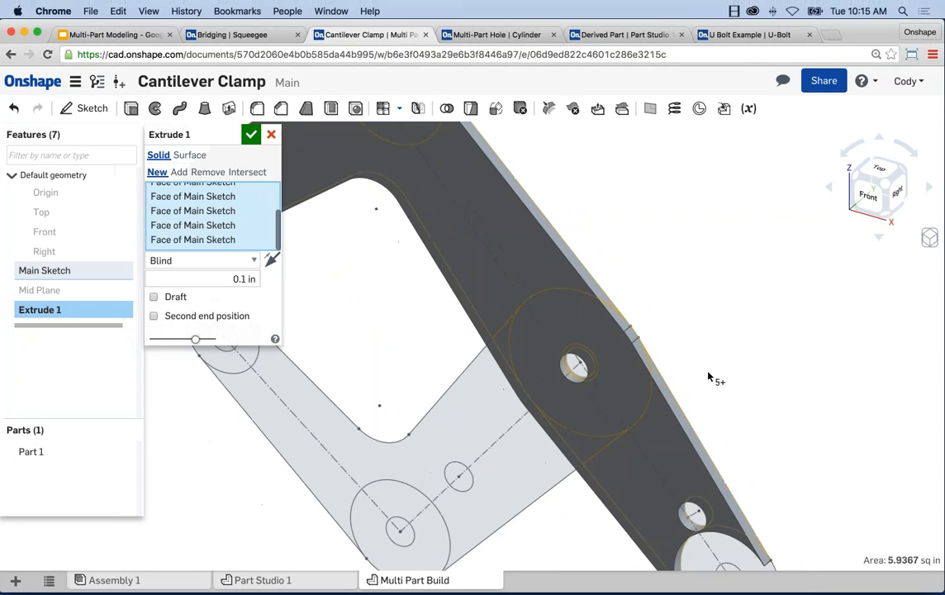
pyautogui.moveTo(742, 464); pyautogui.dragTo(628, 304, button='middle')
pyautogui.click(656, 452)
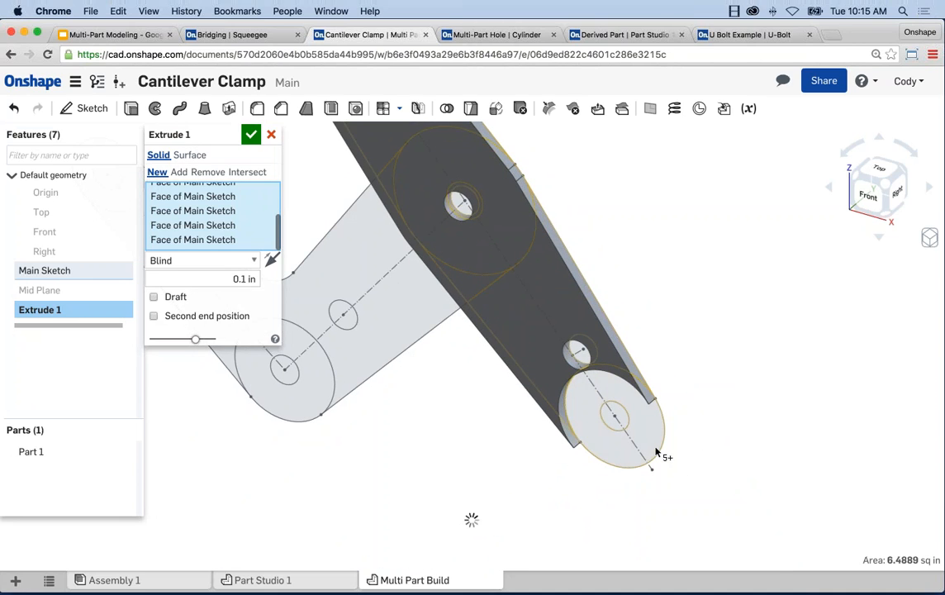
pyautogui.scroll(-5, 559, 464)
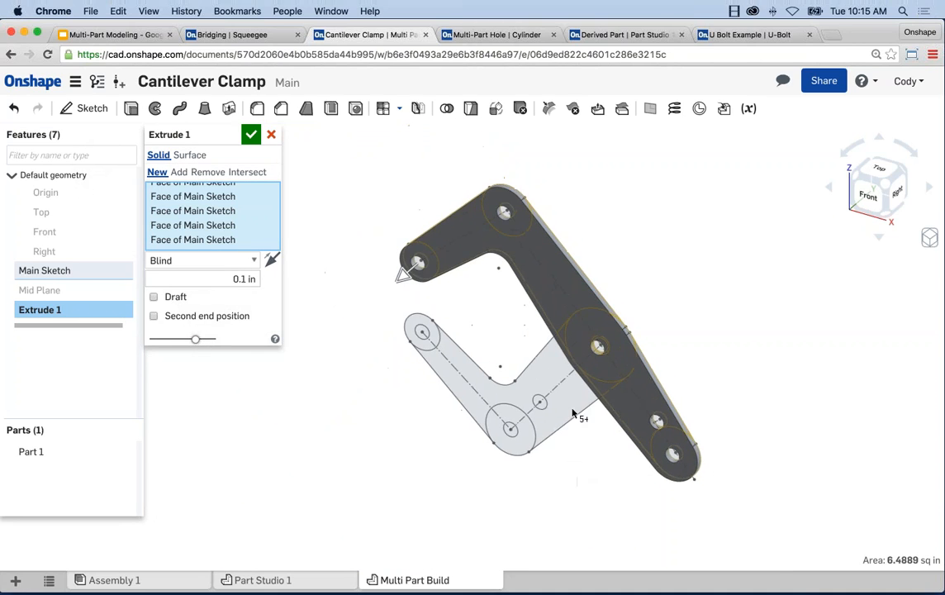
pyautogui.scroll(3, 498, 310)
pyautogui.moveTo(504, 309)
pyautogui.mouseDown(button='middle')
pyautogui.moveTo(497, 330)
pyautogui.moveTo(493, 323)
pyautogui.mouseUp(button='middle')
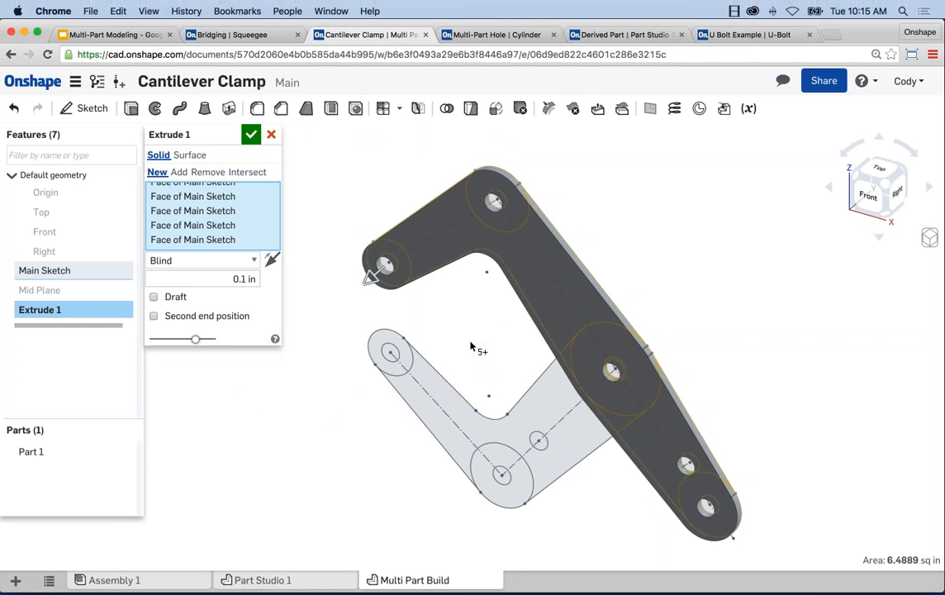
pyautogui.moveTo(483, 347)
pyautogui.mouseDown(button='right')
pyautogui.moveTo(510, 273)
pyautogui.moveTo(475, 331)
pyautogui.mouseUp(button='right')
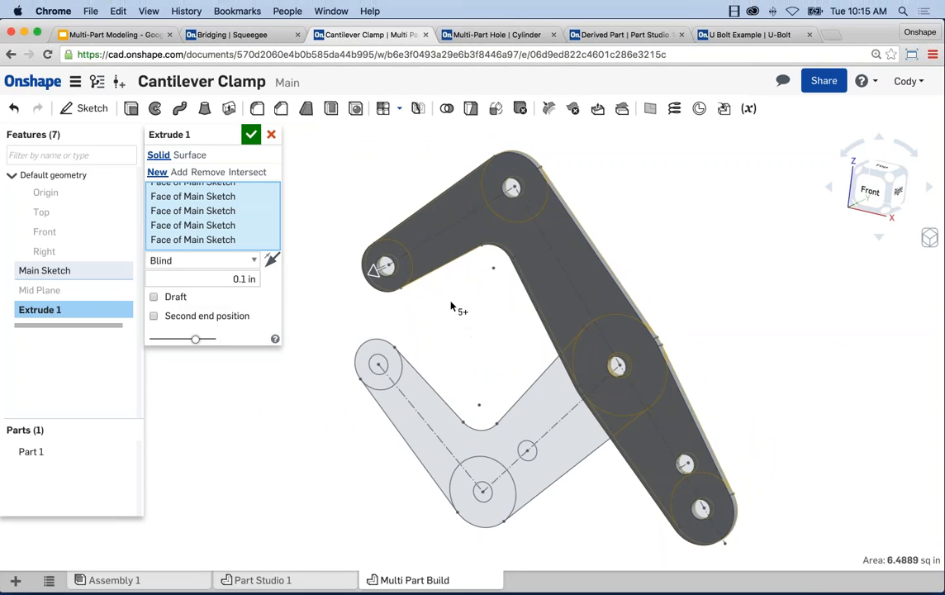
pyautogui.click(250, 137)
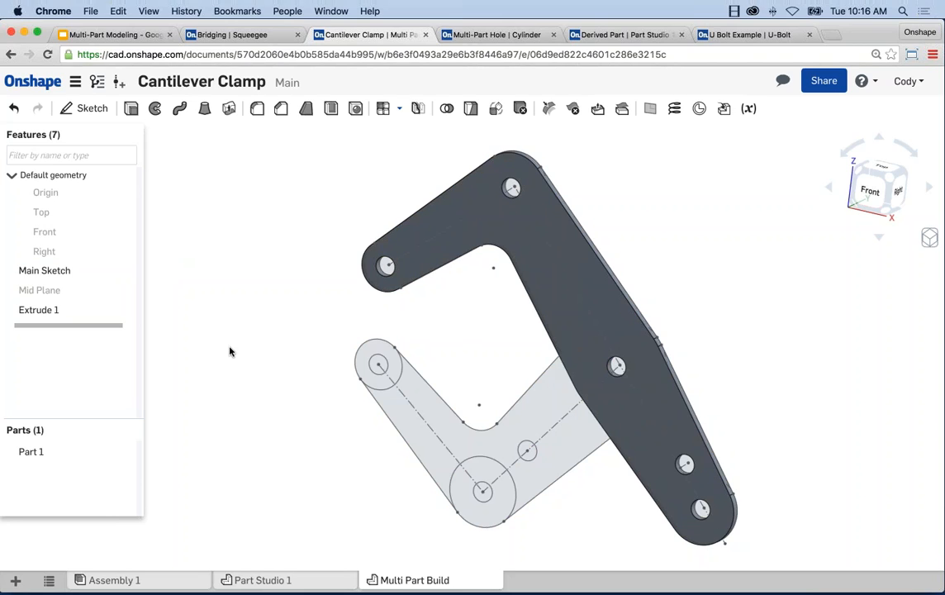
# - Start a second Extrude with 0.1 in depth and select the short arm's jaw-end, link and corner regions
pyautogui.click(129, 110)
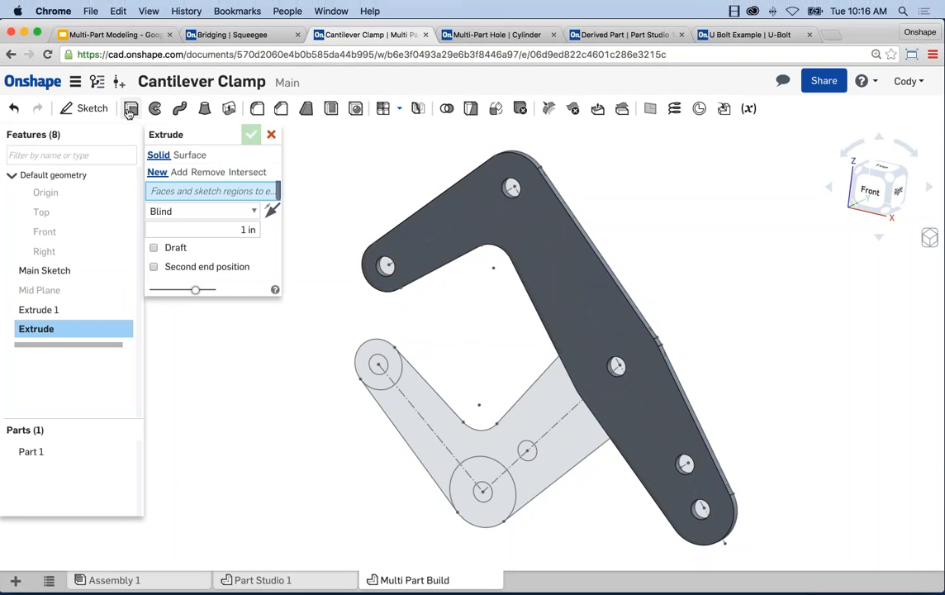
pyautogui.click(232, 230)
pyautogui.write('.1')
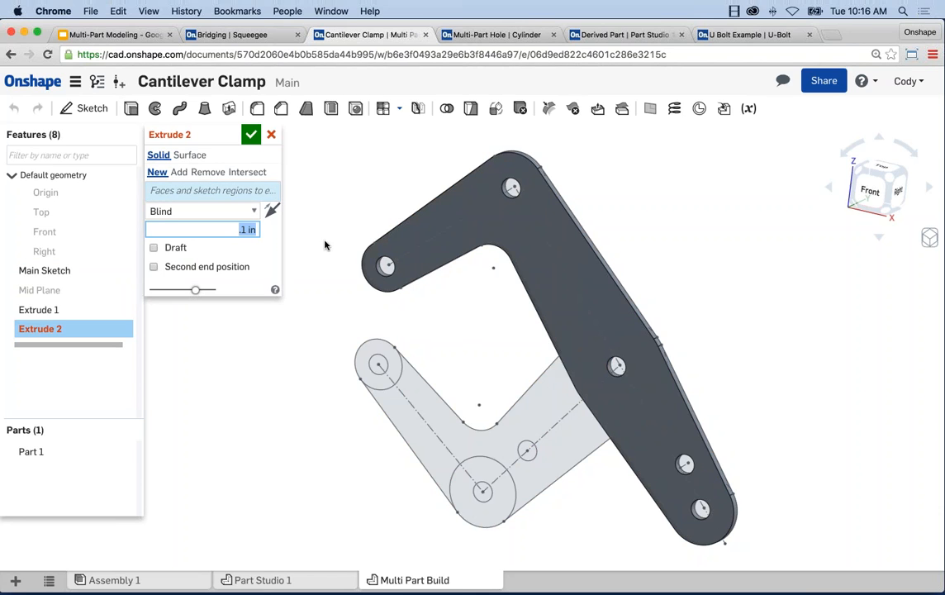
pyautogui.click(370, 365)
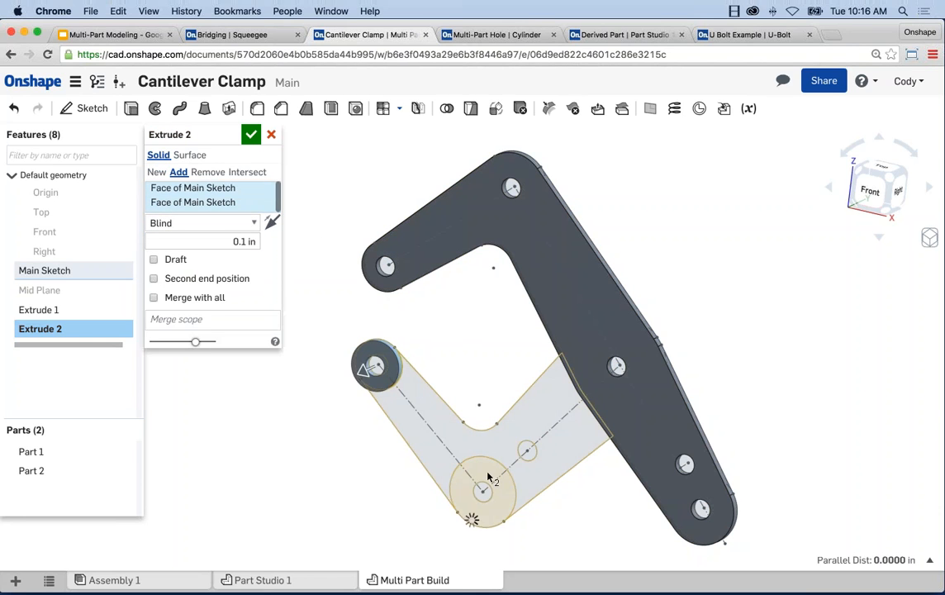
pyautogui.click(487, 471)
pyautogui.moveTo(565, 488); pyautogui.dragTo(565, 378, button='right')
pyautogui.click(565, 379)
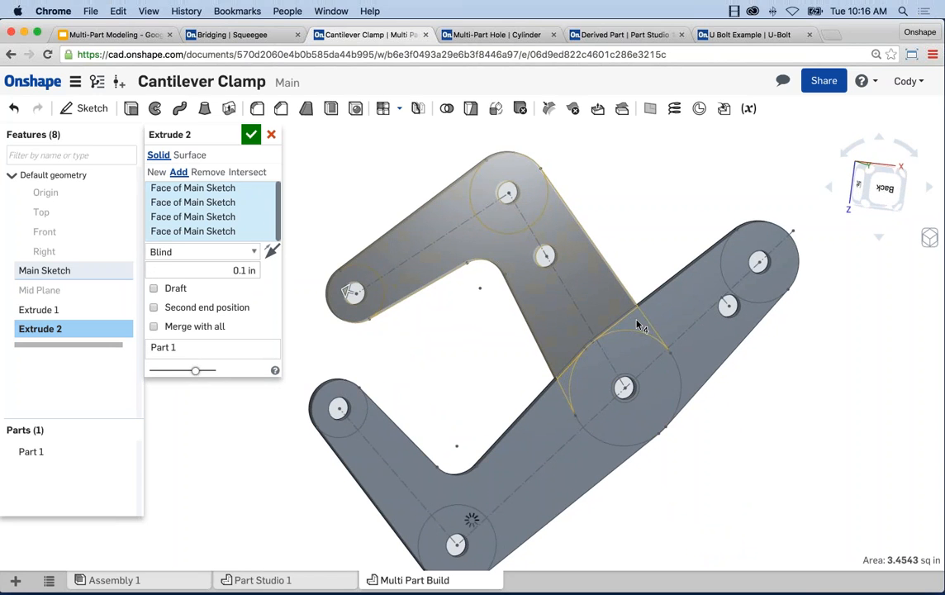
# - Add the short arm's overlapping regions at the central pivot, including the thin ring around the pivot hole
pyautogui.click(637, 321)
pyautogui.click(643, 357)
pyautogui.scroll(5, 637, 398)
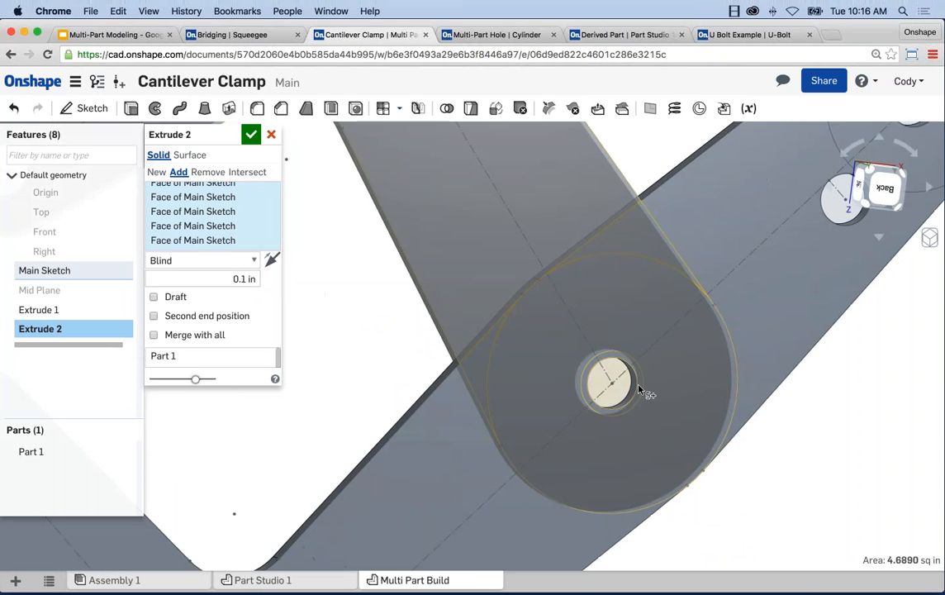
pyautogui.scroll(2, 611, 355)
pyautogui.click(612, 355)
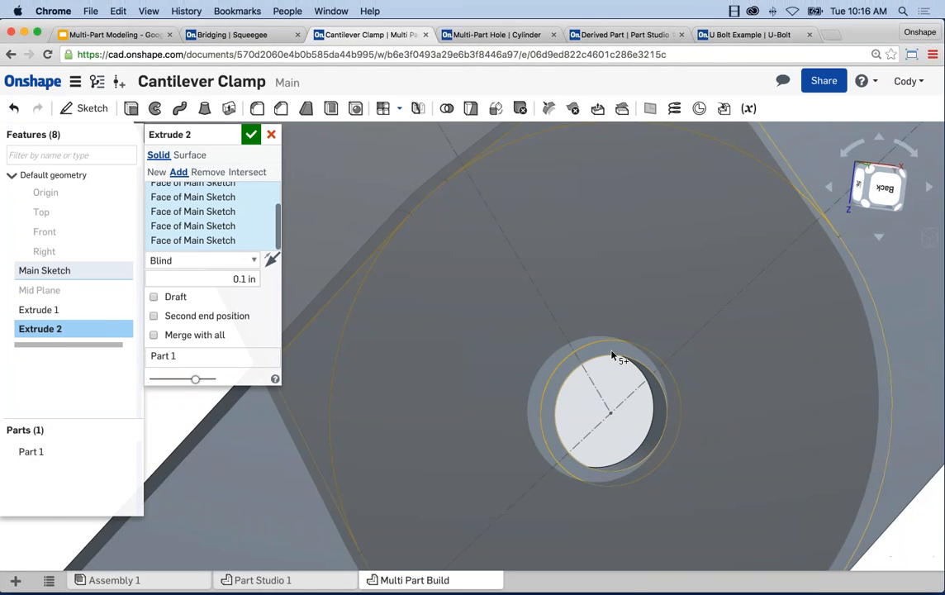
pyautogui.scroll(-5, 612, 355)
pyautogui.scroll(-3, 611, 355)
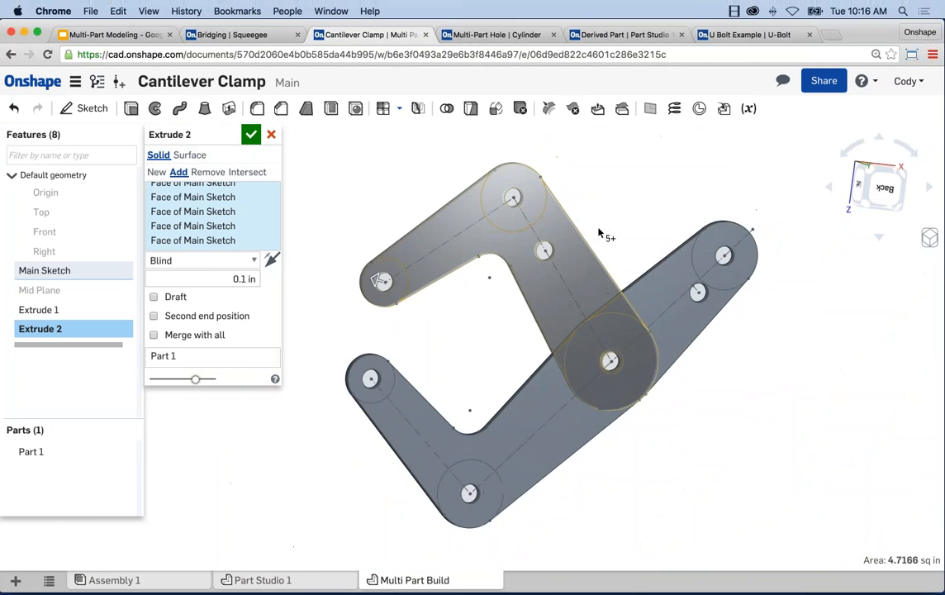
# - Set the second Extrude to create a new part, reverse its direction, and finish the feature
pyautogui.moveTo(605, 236); pyautogui.dragTo(576, 327, button='right')
pyautogui.scroll(4, 551, 332)
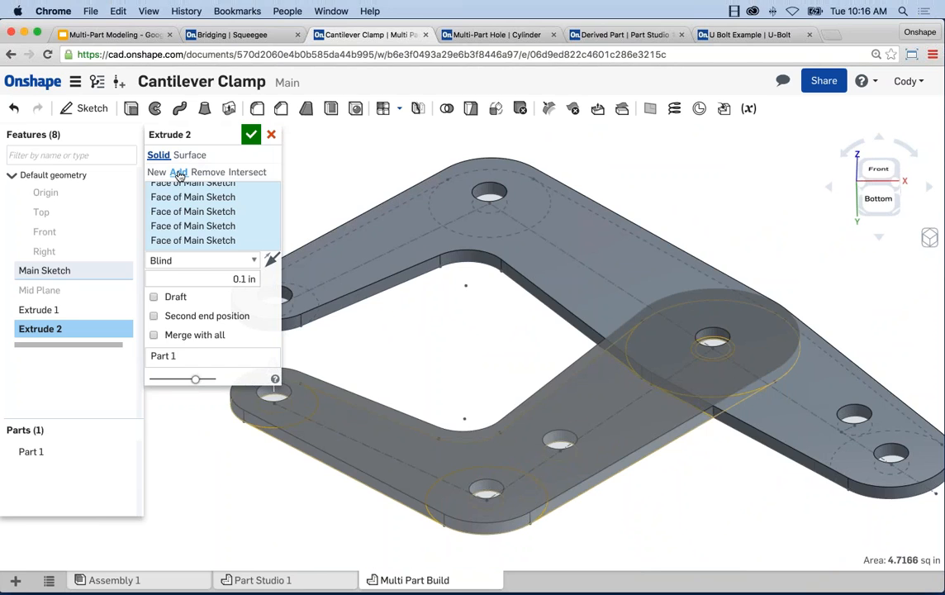
pyautogui.click(179, 173)
pyautogui.scroll(-3, 505, 301)
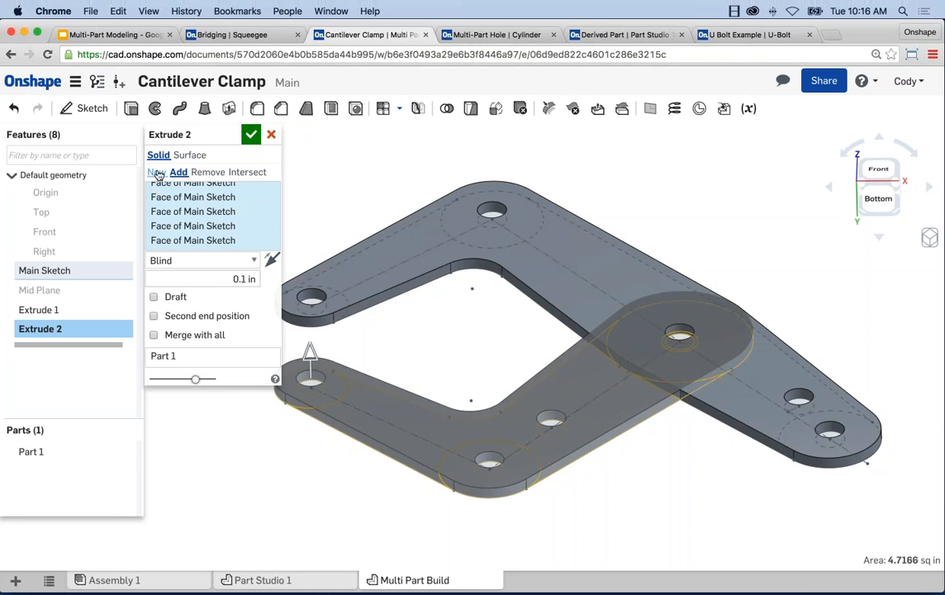
pyautogui.click(156, 172)
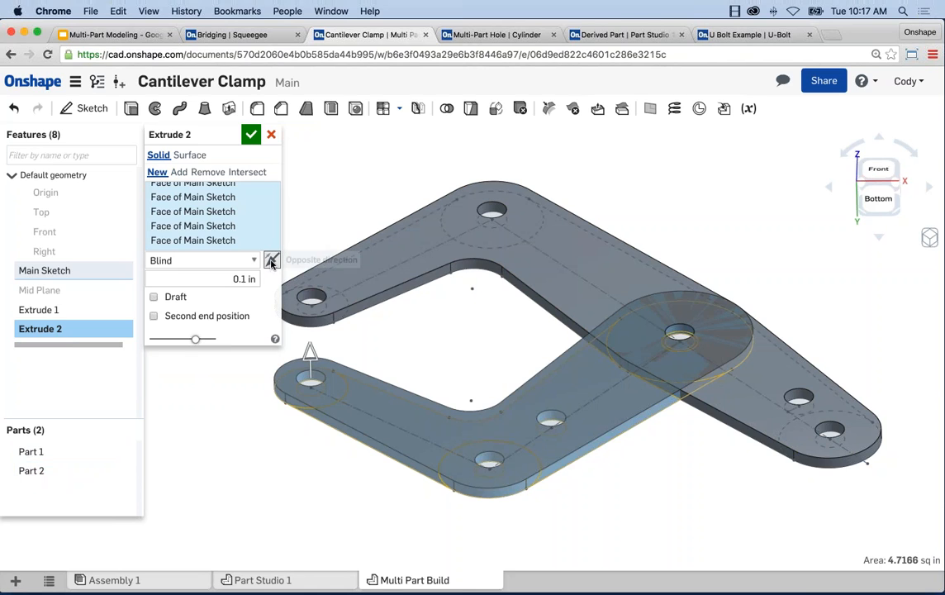
pyautogui.moveTo(474, 356)
pyautogui.mouseDown(button='right')
pyautogui.moveTo(457, 333)
pyautogui.moveTo(436, 331)
pyautogui.moveTo(476, 365)
pyautogui.moveTo(469, 361)
pyautogui.mouseUp(button='right')
pyautogui.click(251, 133)
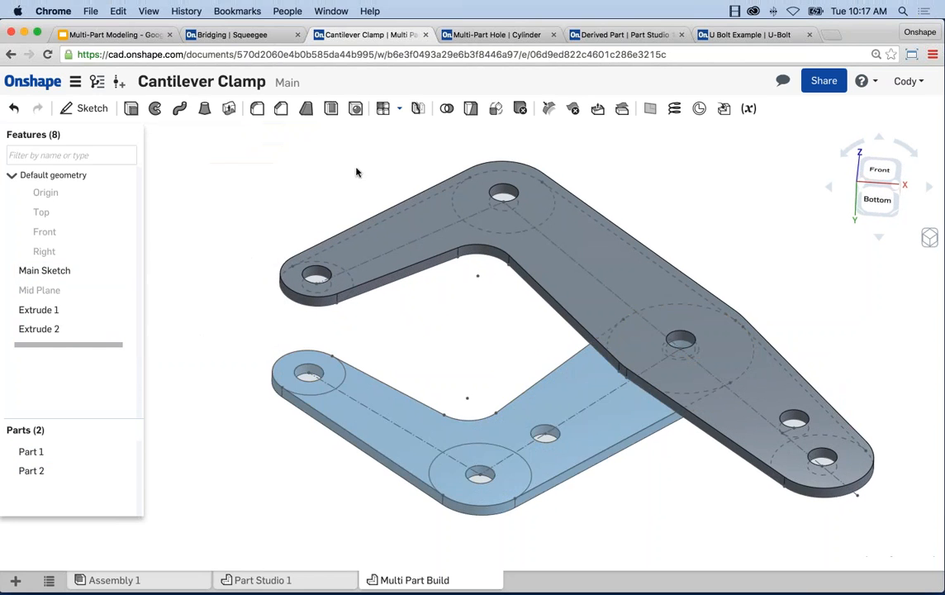
# - Start a sketch on the long arm's front face and draw a circle centred on its jaw-end hole
pyautogui.moveTo(344, 190); pyautogui.dragTo(315, 217, button='middle')
pyautogui.scroll(-1, 315, 217)
pyautogui.moveTo(472, 360); pyautogui.dragTo(433, 363, button='middle')
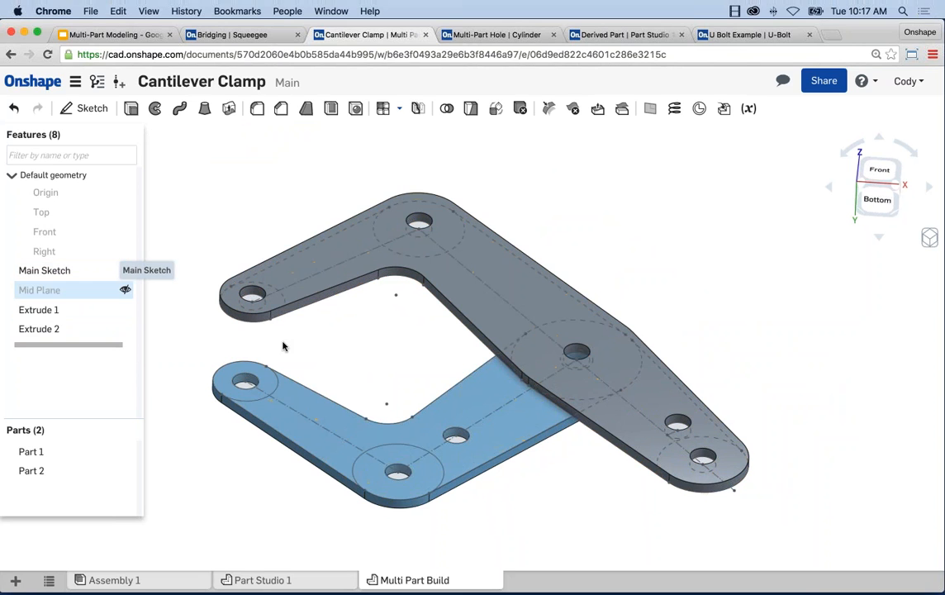
pyautogui.moveTo(340, 352); pyautogui.dragTo(357, 343, button='middle')
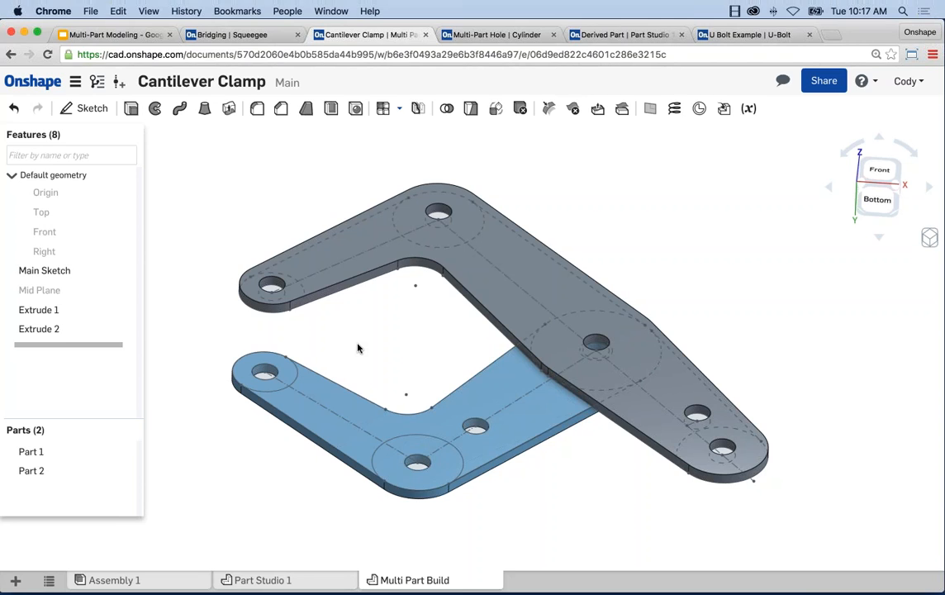
pyautogui.click(346, 251)
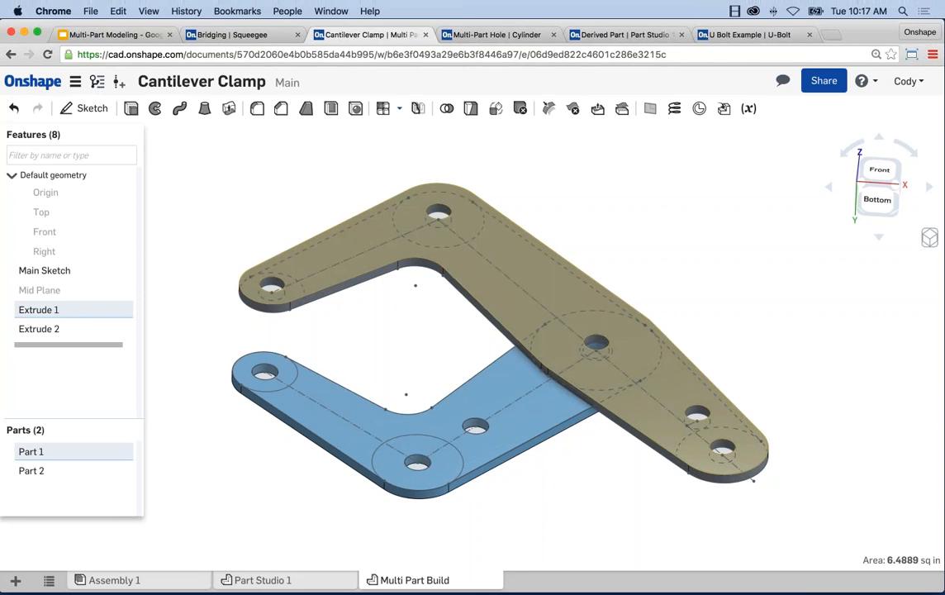
pyautogui.hotkey('shift', 's')
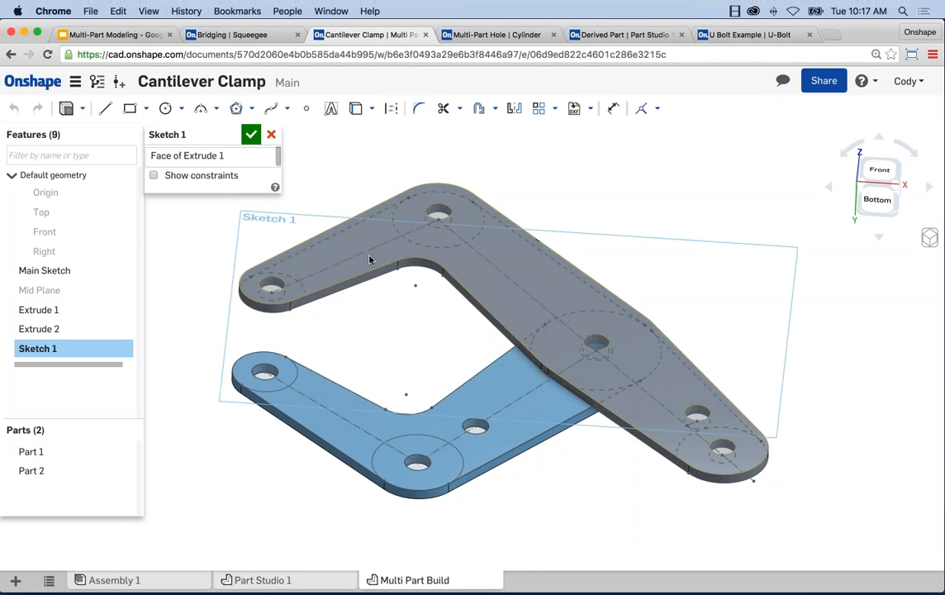
pyautogui.press('n')
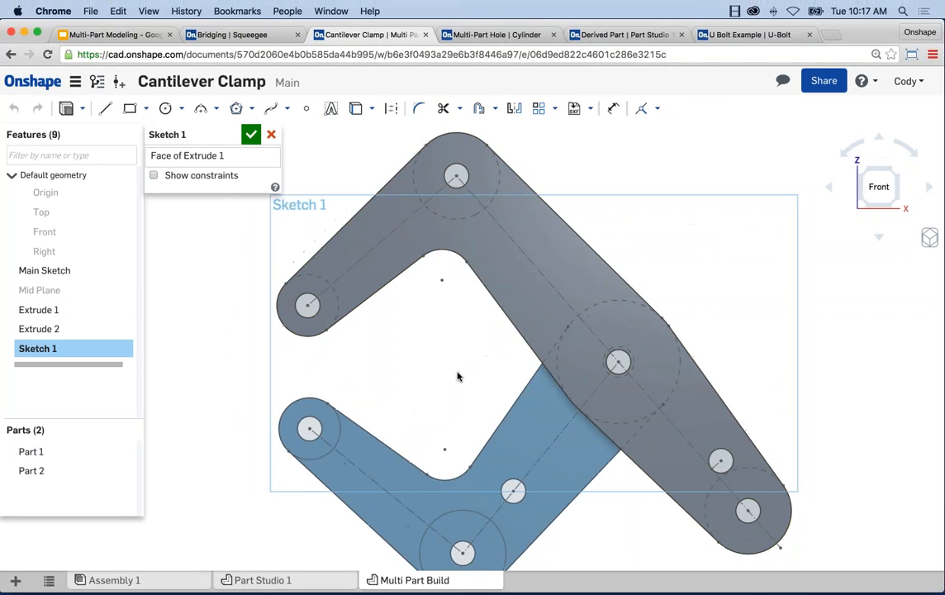
pyautogui.click(166, 108)
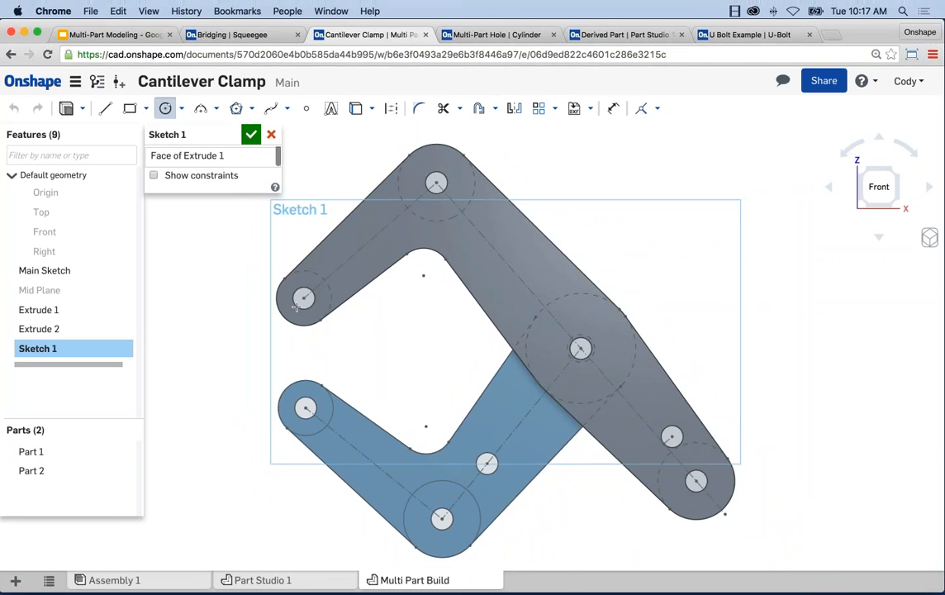
pyautogui.scroll(4, 302, 295)
pyautogui.click(303, 291)
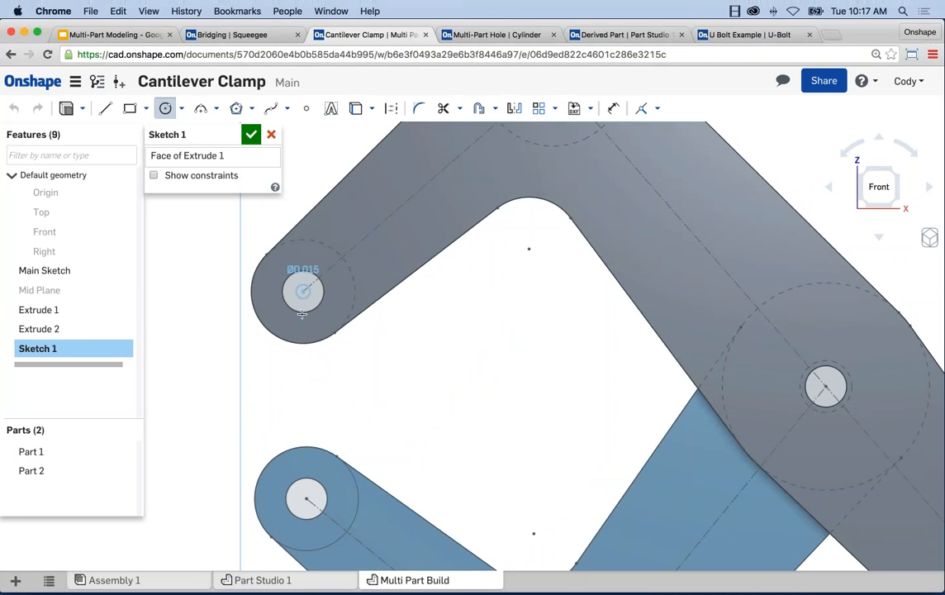
pyautogui.click(329, 307)
# - Draw a circle about 0.875 in in diameter around the long arm's lower end hole, matching the arm's rounded end
pyautogui.scroll(-3, 497, 385)
pyautogui.moveTo(510, 388); pyautogui.dragTo(431, 356, button='middle')
pyautogui.moveTo(752, 510); pyautogui.dragTo(705, 452, button='middle')
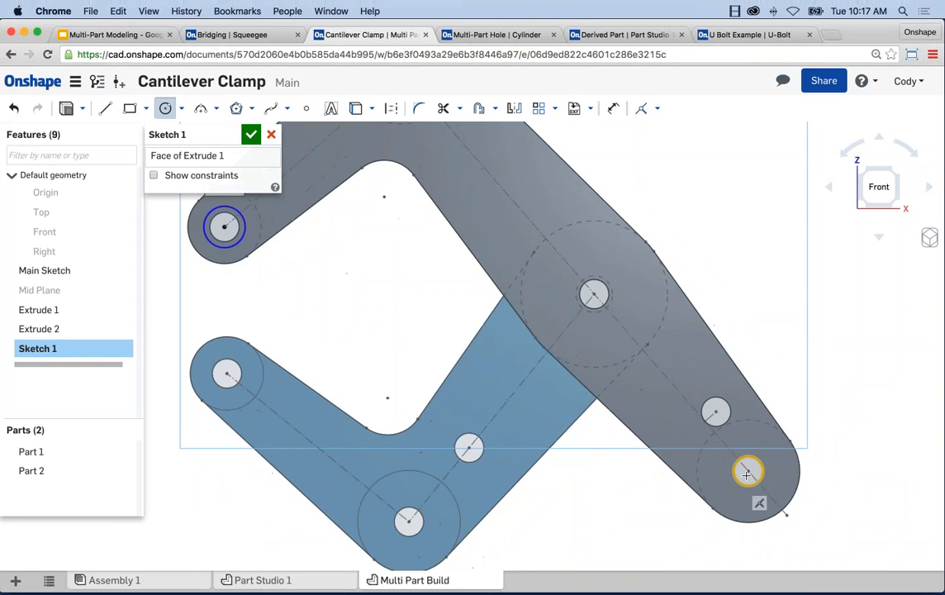
pyautogui.click(748, 470)
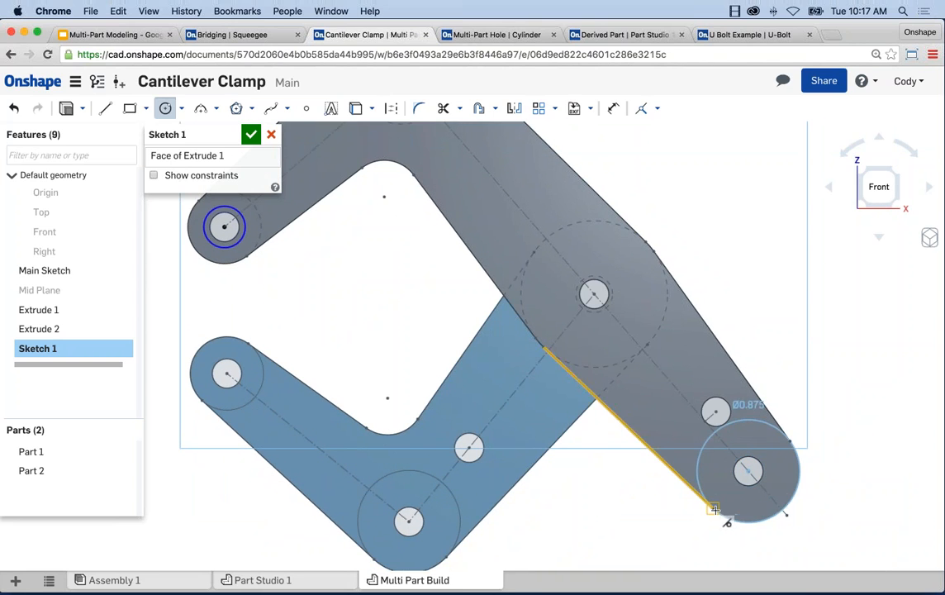
pyautogui.click(714, 508)
pyautogui.press('Escape')
pyautogui.scroll(-3, 715, 511)
pyautogui.moveTo(593, 440); pyautogui.dragTo(603, 420, button='middle')
pyautogui.scroll(1, 748, 433)
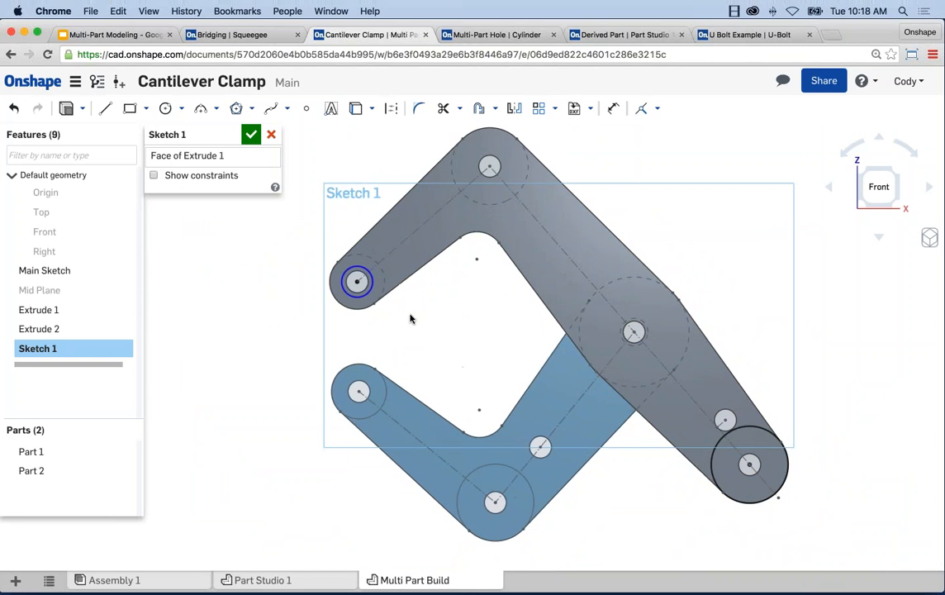
# - Dimension the jaw-end circle's diameter to 0.375 in and finish the long arm's sketch
pyautogui.press('u')
pyautogui.click(357, 264)
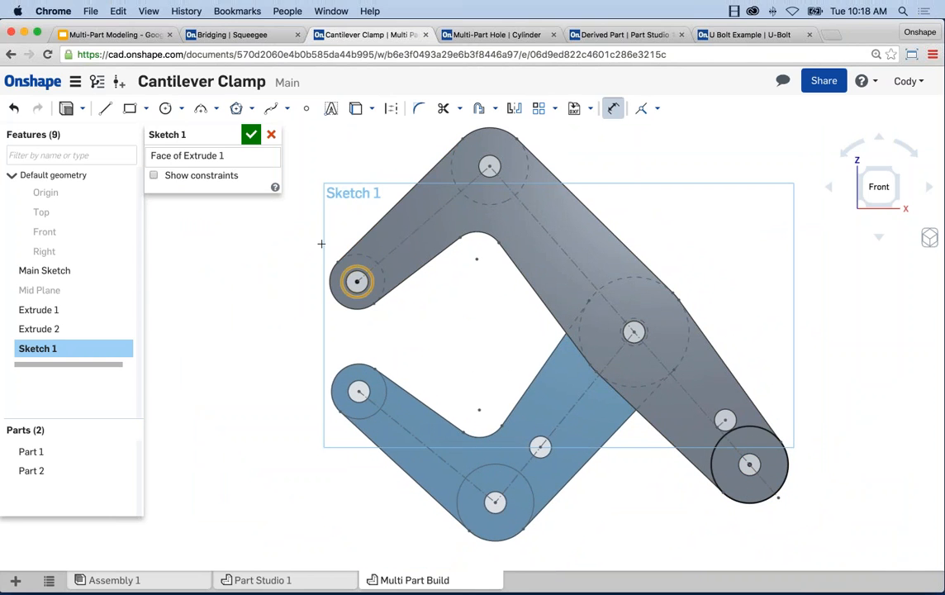
pyautogui.click(297, 235)
pyautogui.write('.375')
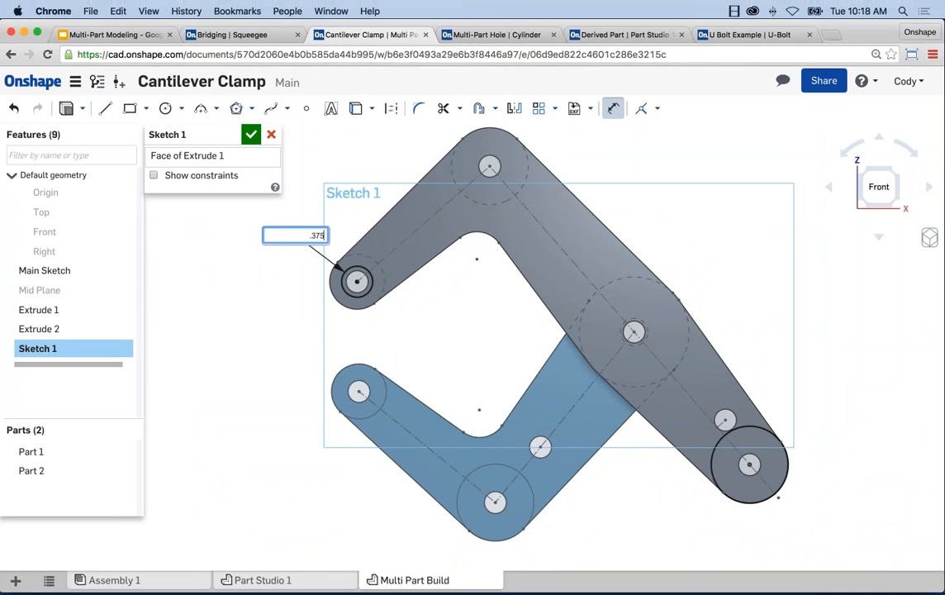
pyautogui.press('Return')
pyautogui.press('Escape')
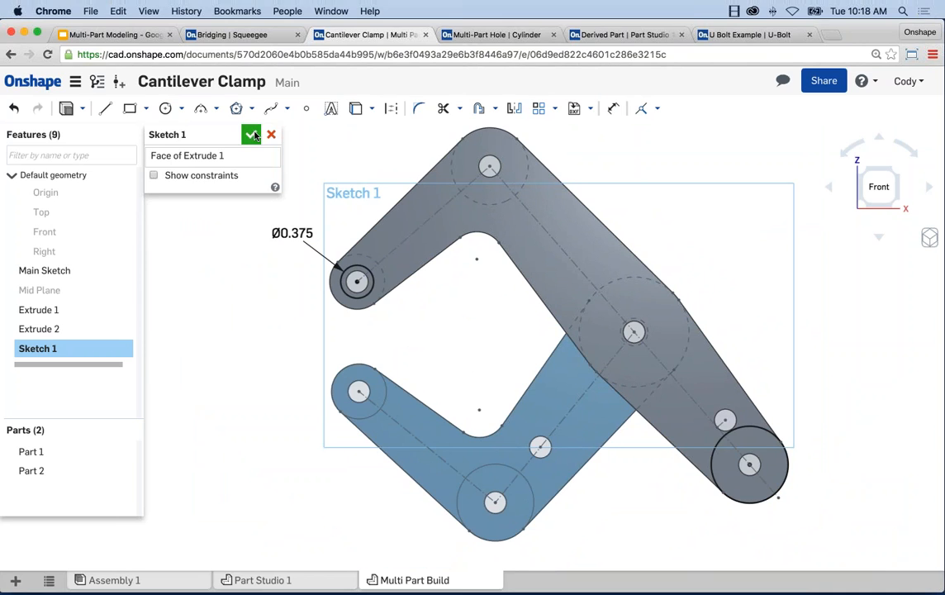
pyautogui.click(252, 136)
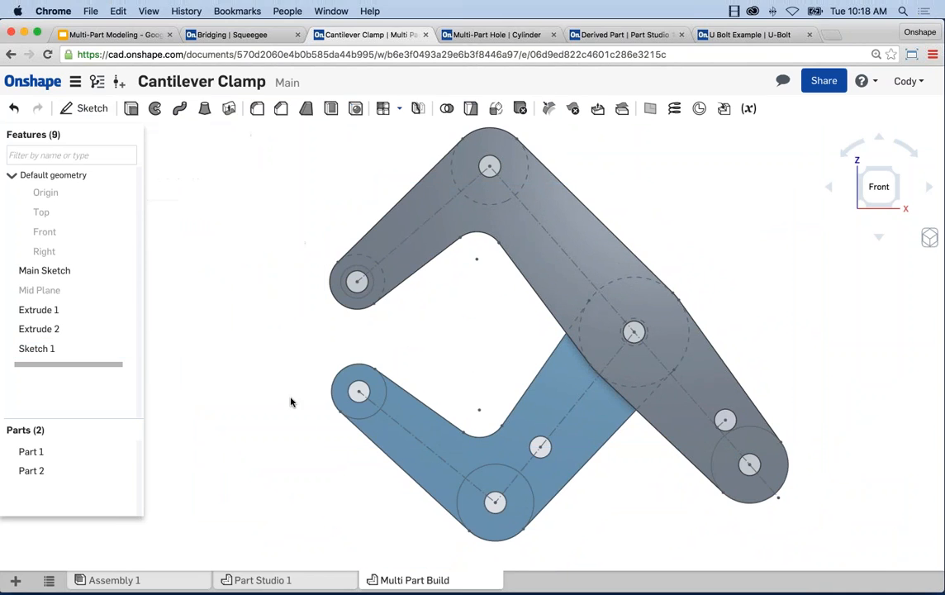
# - Start a sketch on the short arm's front face and draw a circle about 0.39 in in diameter around its jaw-end hole
pyautogui.moveTo(291, 390); pyautogui.dragTo(293, 328, button='right')
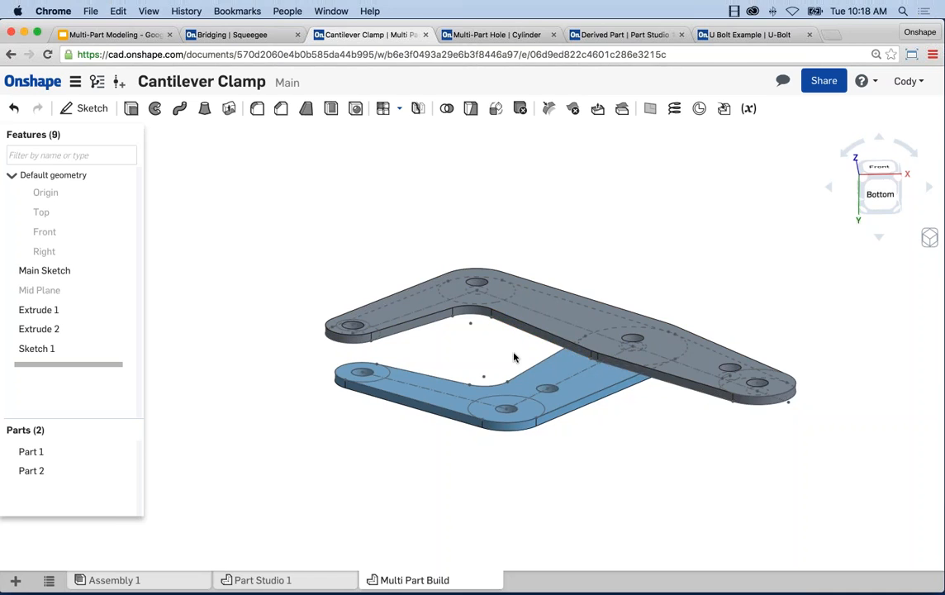
pyautogui.scroll(3, 551, 378)
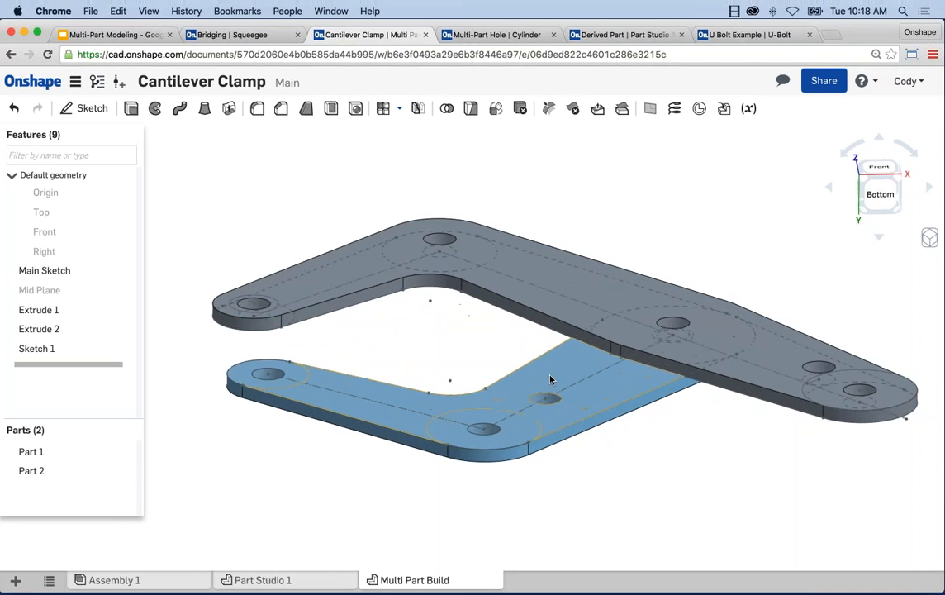
pyautogui.click(551, 377)
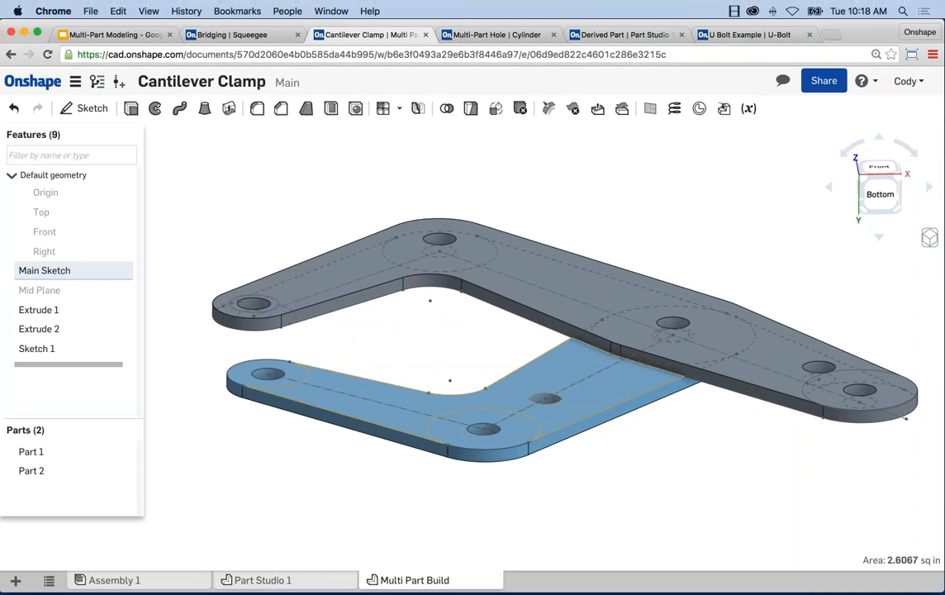
pyautogui.hotkey('shift', 's')
pyautogui.press('n')
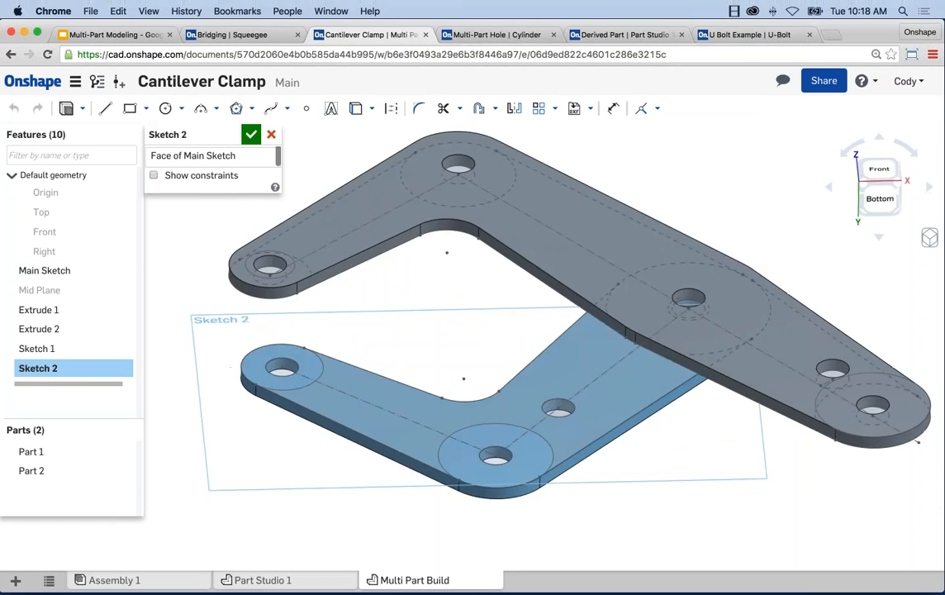
pyautogui.click(165, 108)
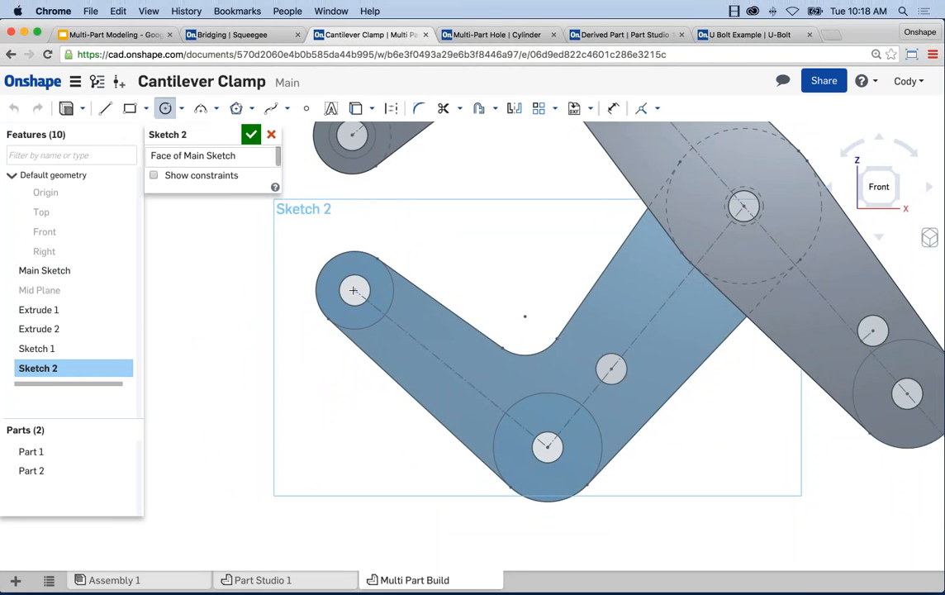
pyautogui.click(354, 289)
pyautogui.click(351, 313)
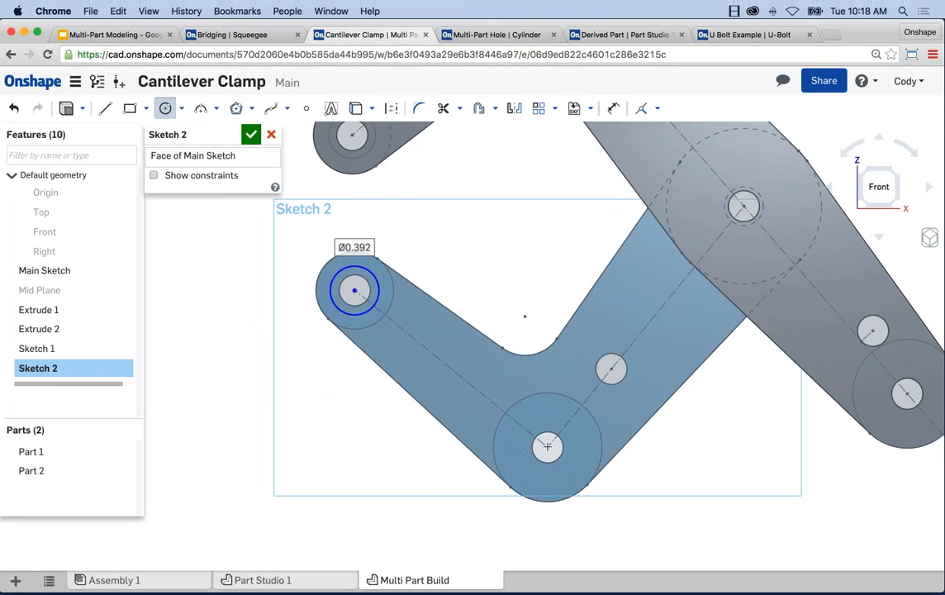
# - Draw a circle about 0.74 in in diameter around the short arm's corner hole and make it coincident with the larger existing circle there
pyautogui.click(548, 446)
pyautogui.click(548, 493)
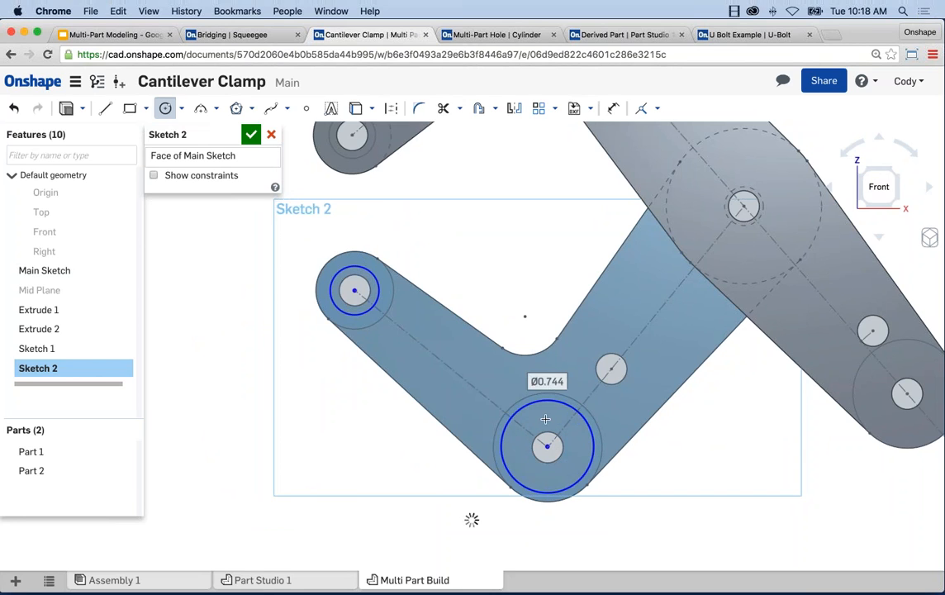
pyautogui.press('Escape')
pyautogui.click(538, 403)
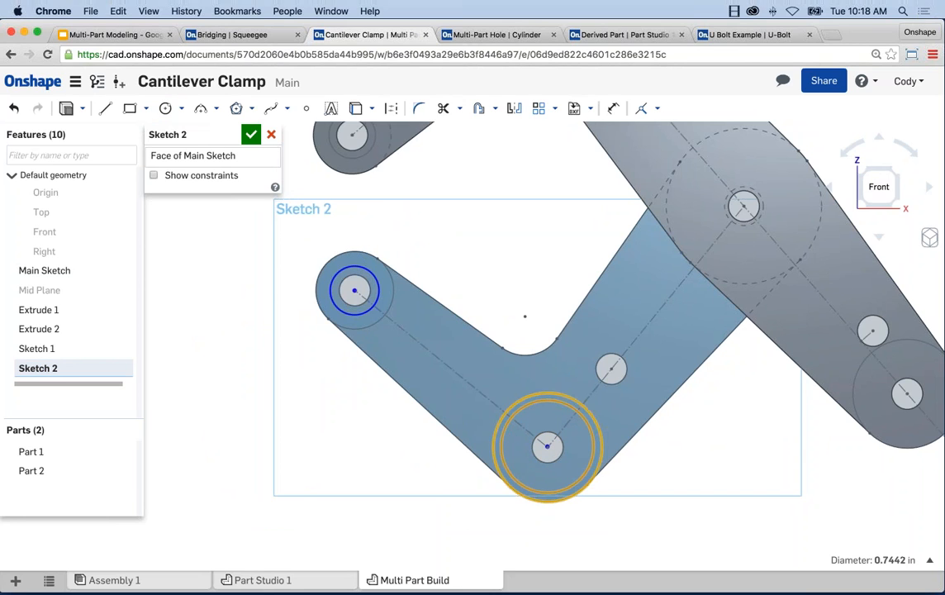
pyautogui.click(537, 393)
pyautogui.click(642, 111)
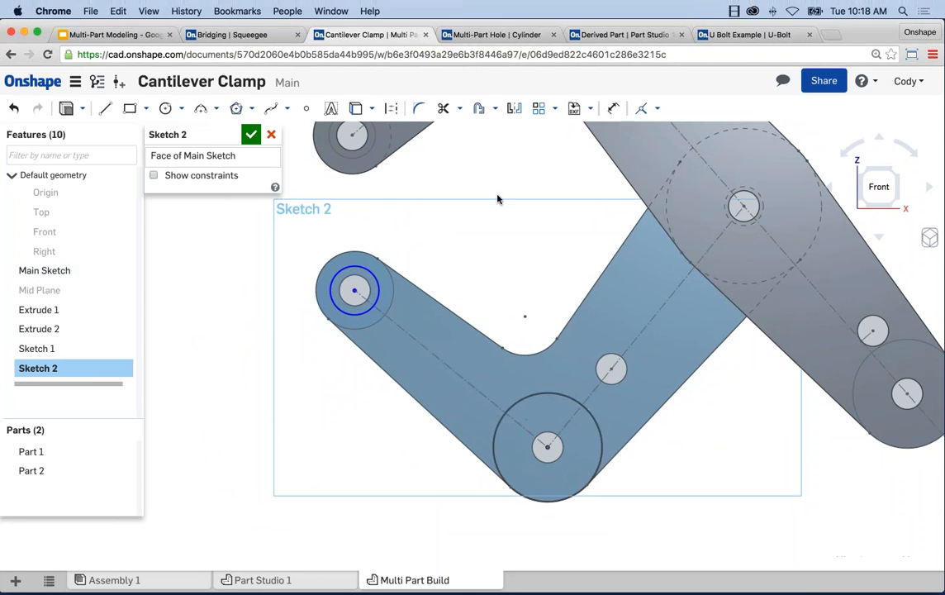
# - Apply a Concentric constraint between the short arm's new jaw-end circle and the hole inside it
pyautogui.click(365, 276)
pyautogui.click(360, 281)
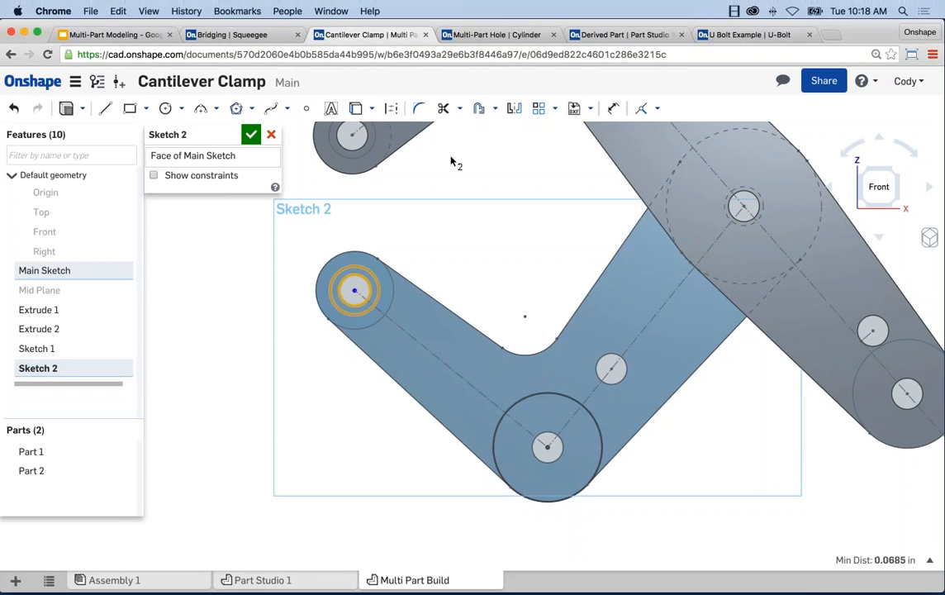
pyautogui.click(658, 112)
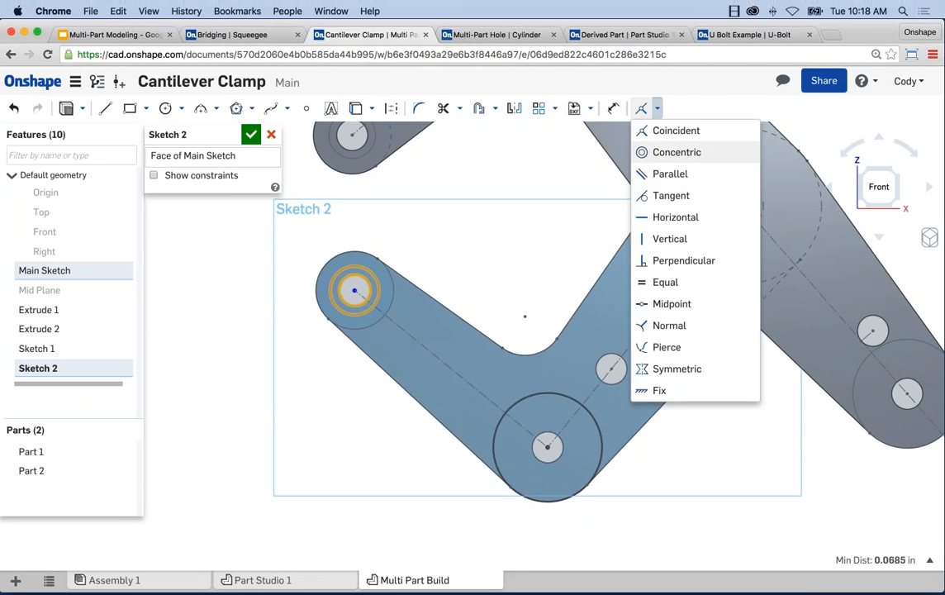
pyautogui.click(664, 150)
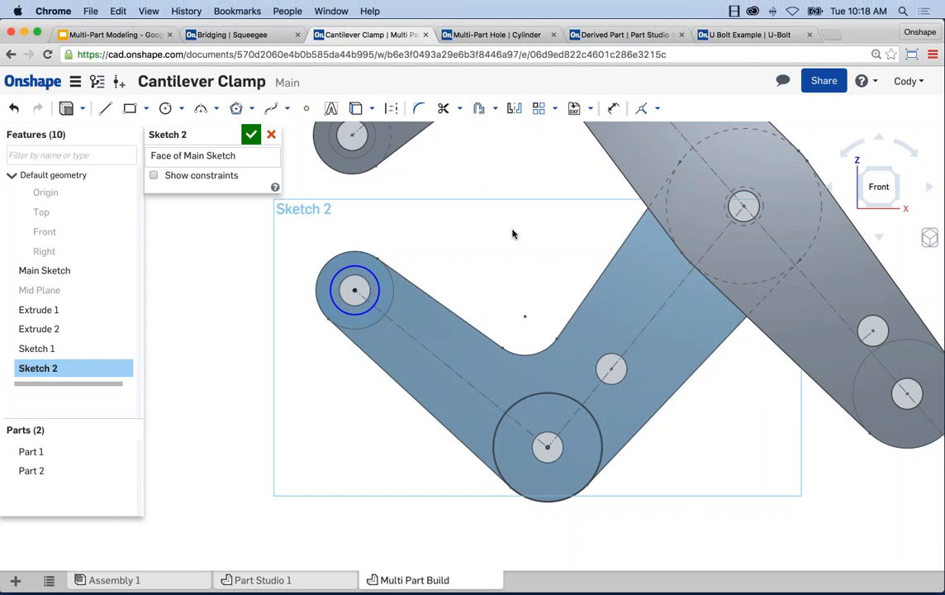
# - Make the short arm's jaw-end circle Equal to the long arm's 0.375 in jaw-end circle and finish the sketch
pyautogui.scroll(-1, 509, 213)
pyautogui.moveTo(501, 246); pyautogui.dragTo(490, 290, button='middle')
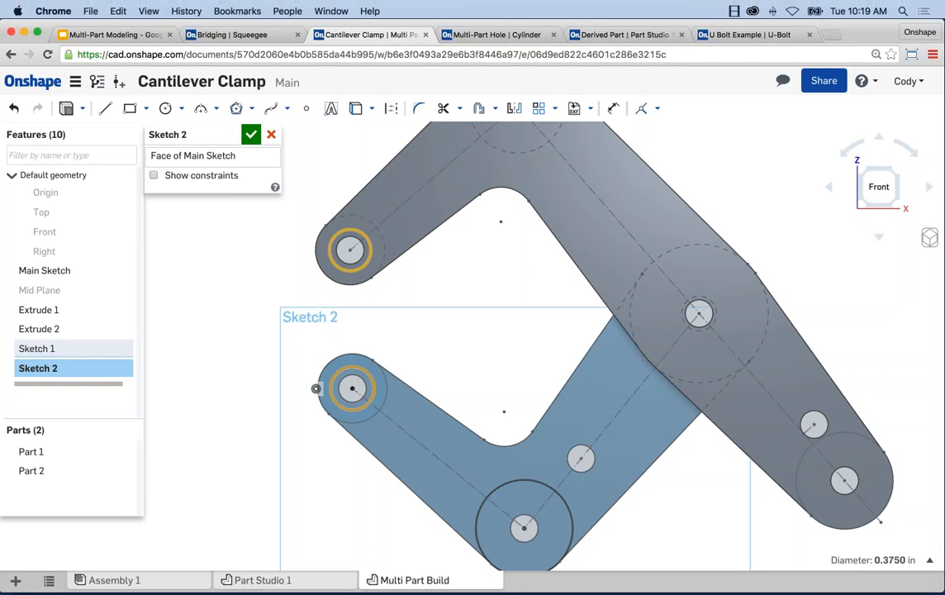
pyautogui.click(354, 370)
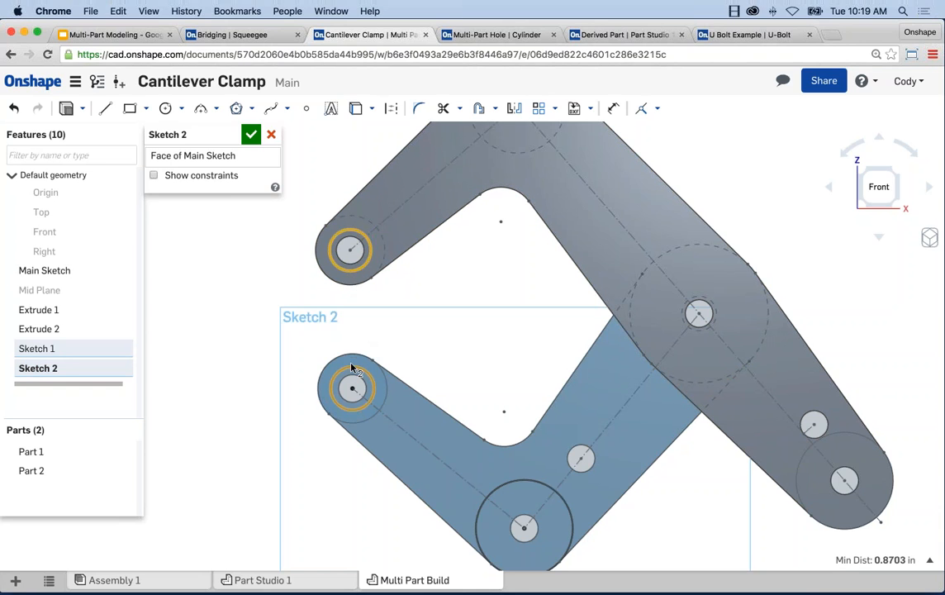
pyautogui.click(657, 108)
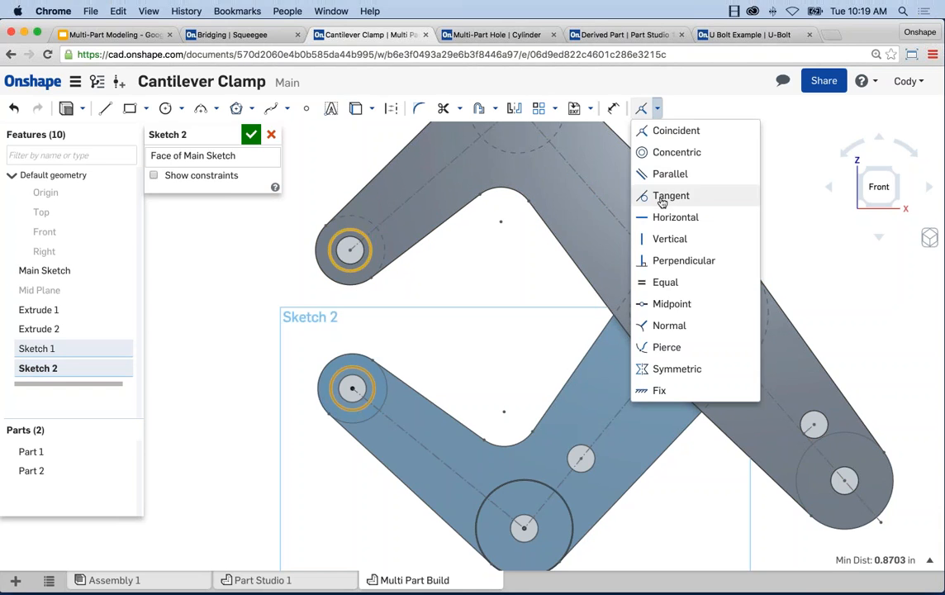
pyautogui.click(664, 282)
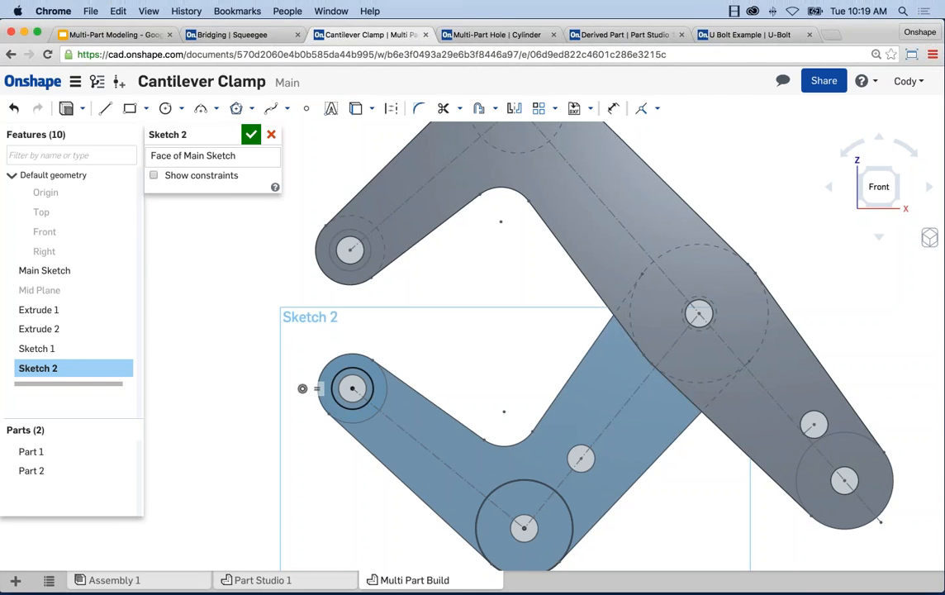
pyautogui.click(250, 133)
# - Extrude the circles of Sketch 1 and Sketch 2 together as new solid parts
pyautogui.moveTo(251, 364); pyautogui.dragTo(248, 332, button='right')
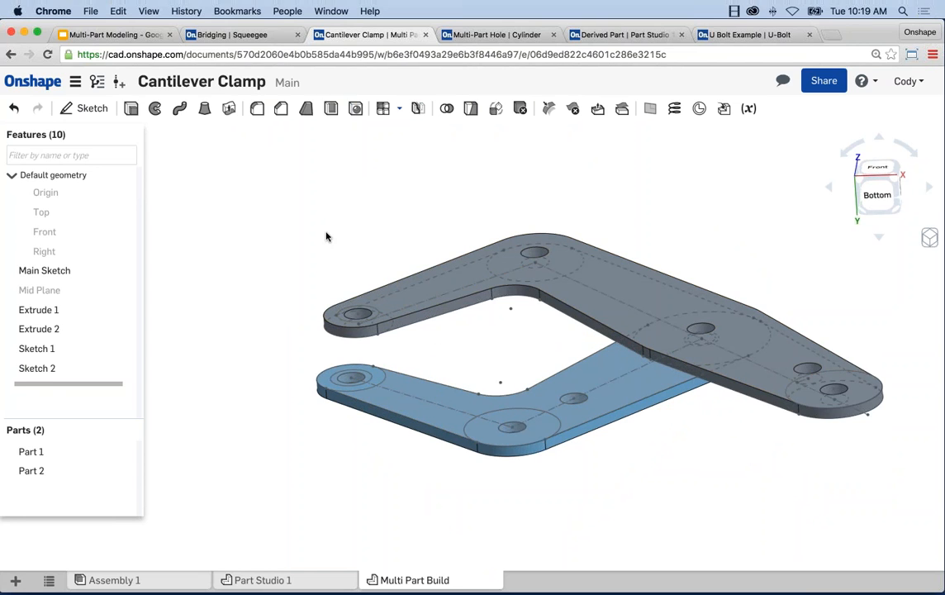
pyautogui.moveTo(327, 236); pyautogui.dragTo(274, 202, button='middle')
pyautogui.click(130, 108)
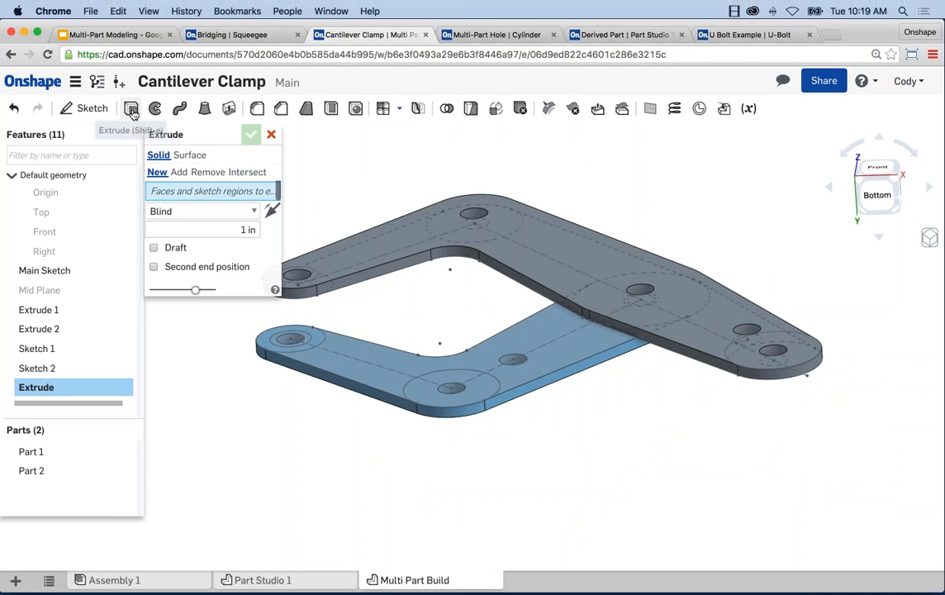
pyautogui.click(64, 349)
pyautogui.click(125, 368)
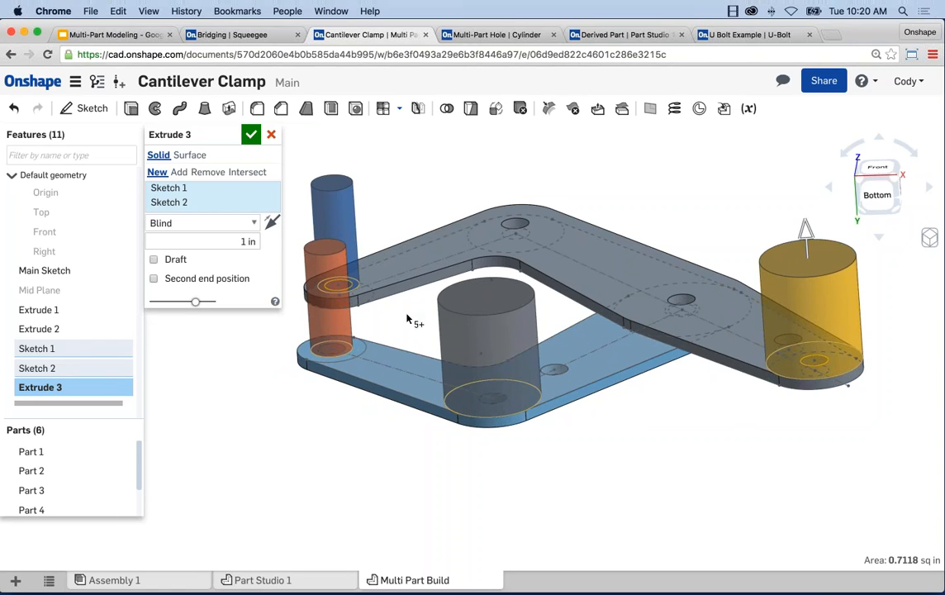
pyautogui.scroll(-1, 616, 423)
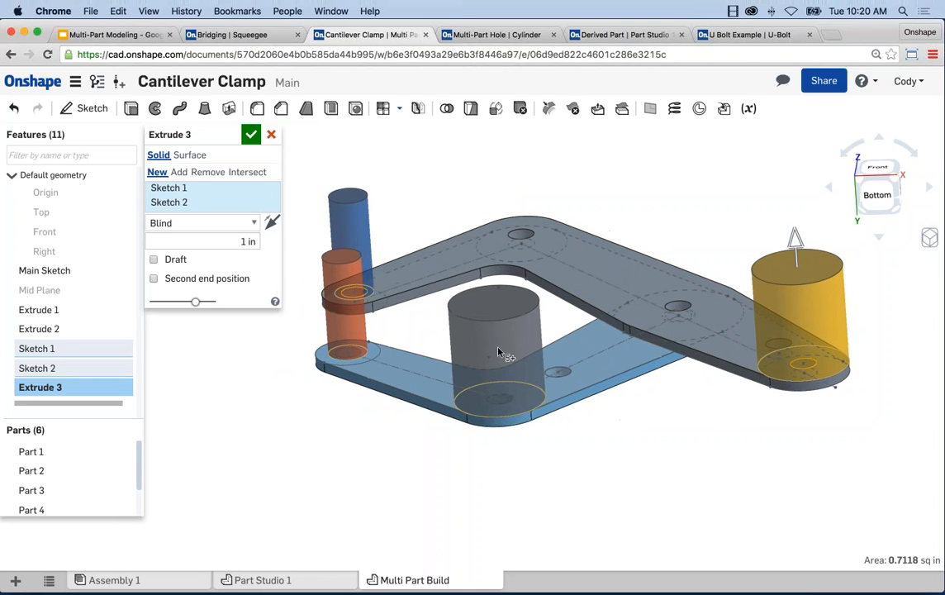
# - Reverse the extrusion direction, end the four cylinders up to the Mid Plane, and accept the extrusion
pyautogui.click(271, 222)
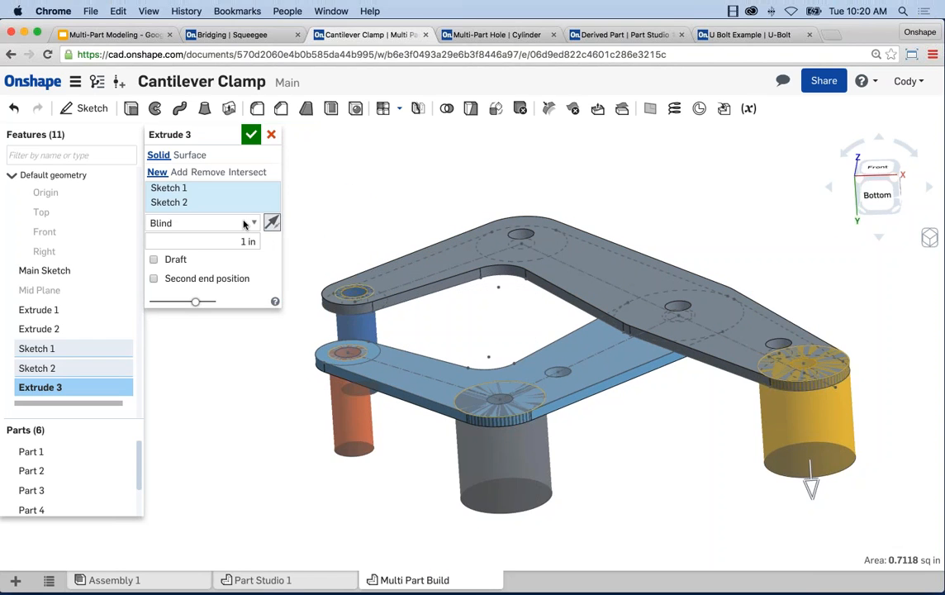
pyautogui.click(245, 222)
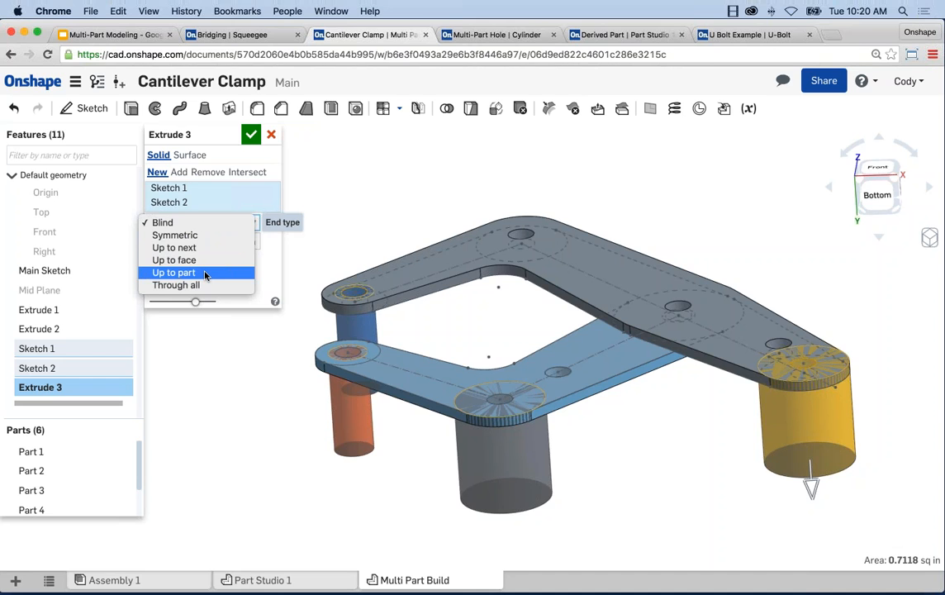
pyautogui.click(175, 260)
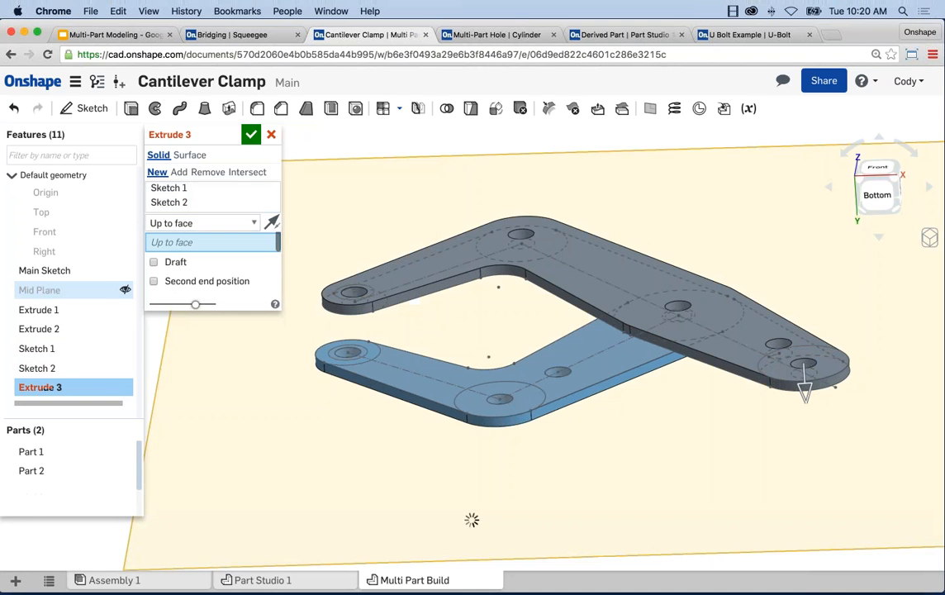
pyautogui.click(471, 519)
pyautogui.scroll(-2, 499, 437)
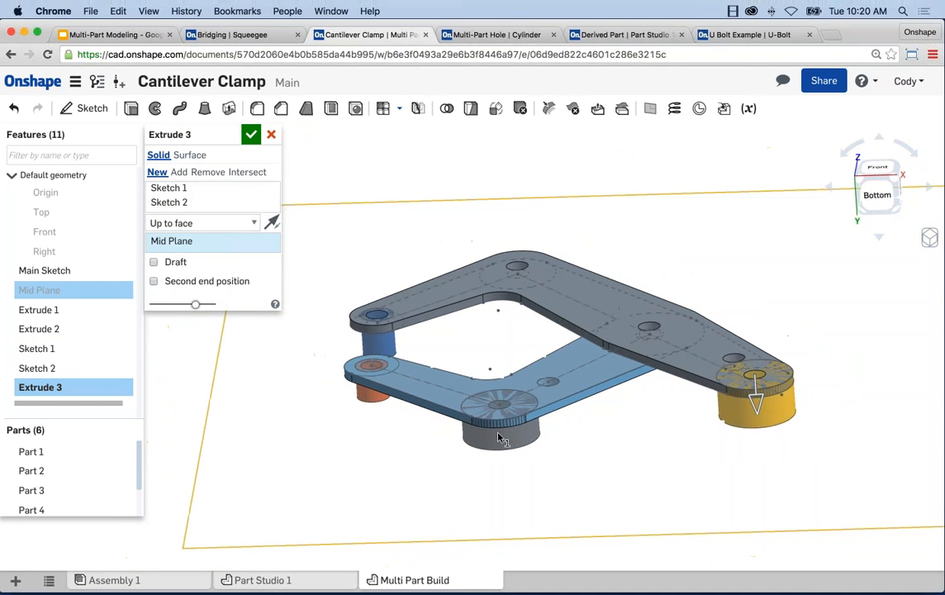
pyautogui.moveTo(498, 438); pyautogui.dragTo(587, 425, button='right')
pyautogui.scroll(3, 441, 369)
pyautogui.moveTo(475, 388); pyautogui.dragTo(451, 388, button='middle')
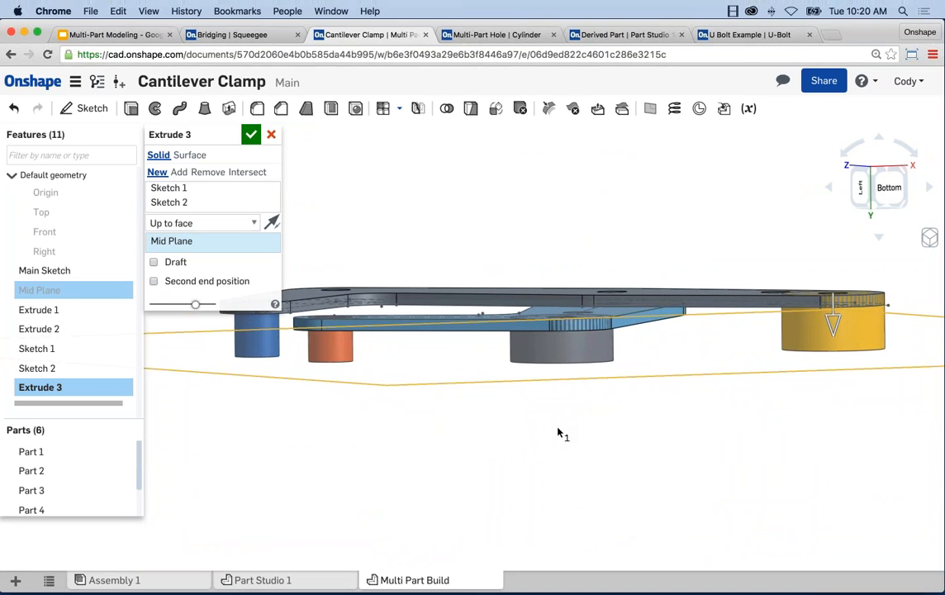
pyautogui.moveTo(588, 415); pyautogui.dragTo(526, 464, button='right')
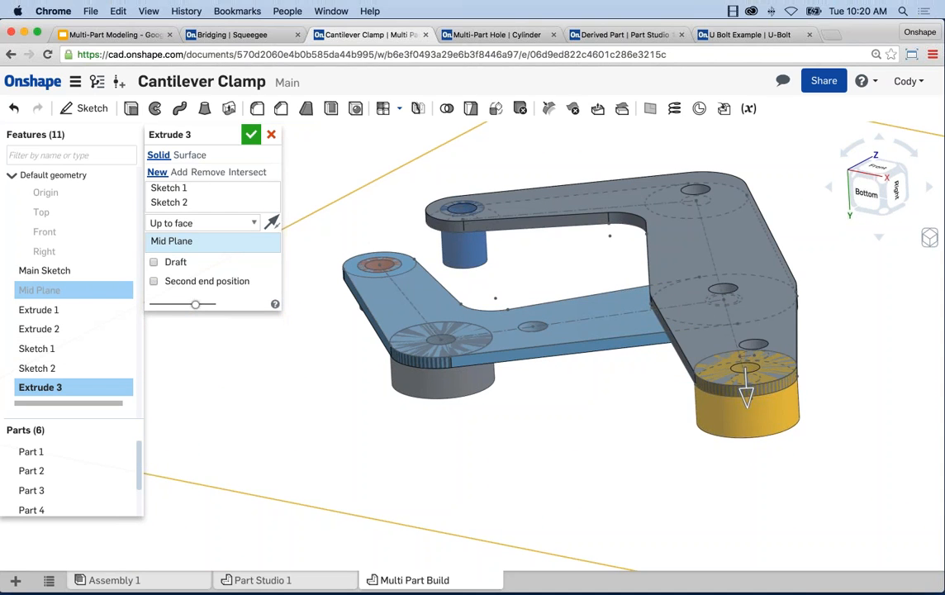
pyautogui.click(251, 136)
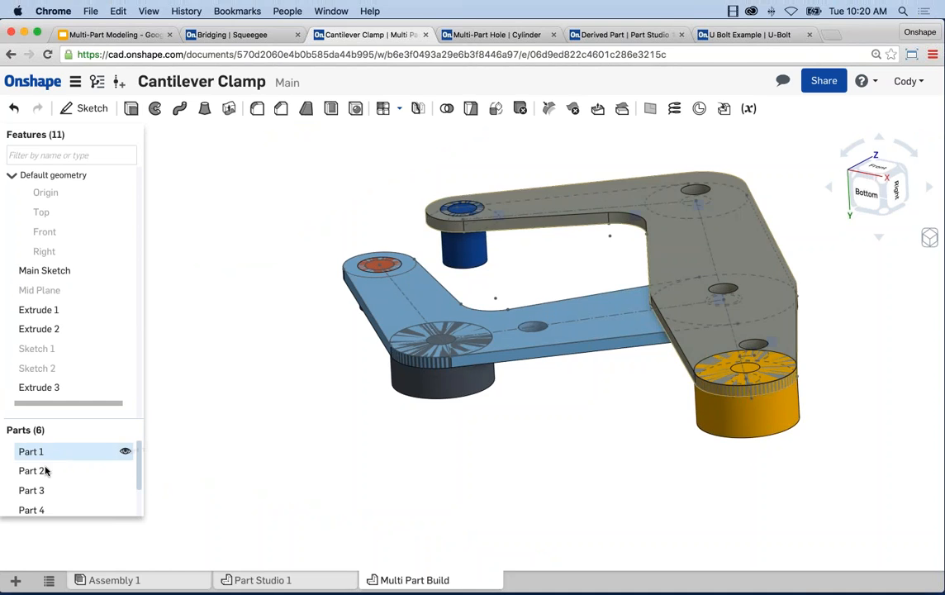
# - Start a Boolean Subtract with the long and short arms as the tools
pyautogui.moveTo(139, 469)
pyautogui.mouseDown()
pyautogui.moveTo(138, 498)
pyautogui.moveTo(137, 474)
pyautogui.mouseUp()
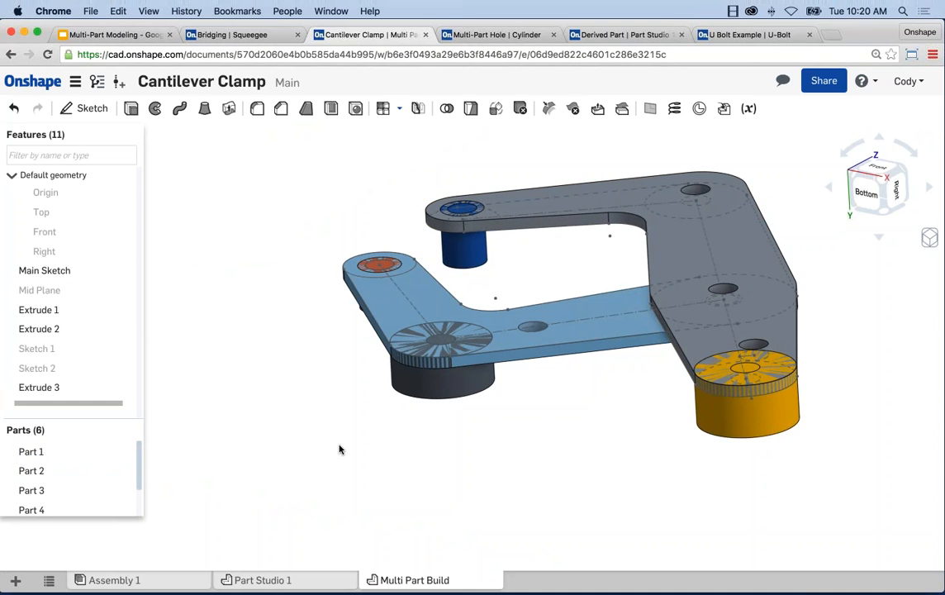
pyautogui.moveTo(340, 447); pyautogui.dragTo(489, 452, button='right')
pyautogui.scroll(2, 602, 431)
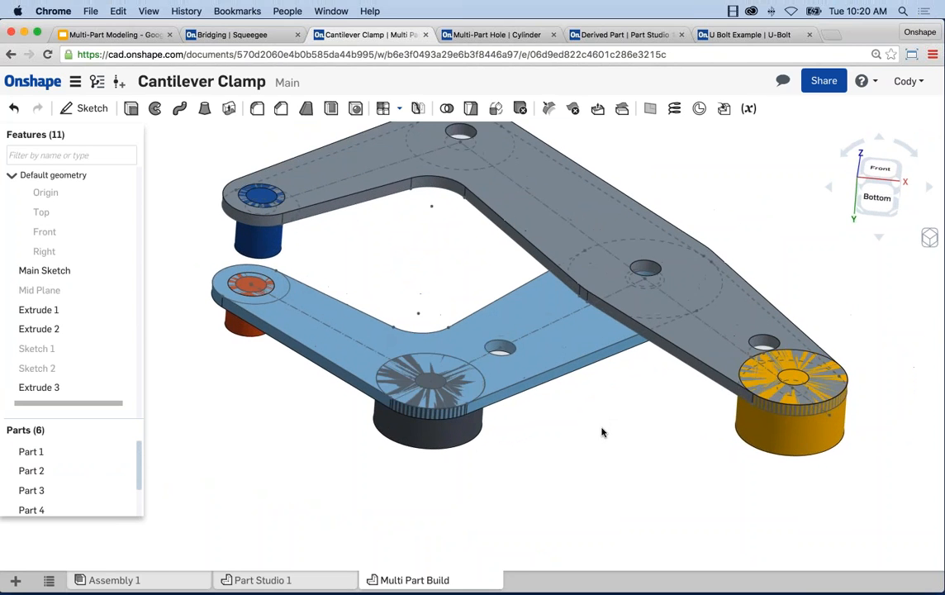
pyautogui.scroll(-3, 602, 432)
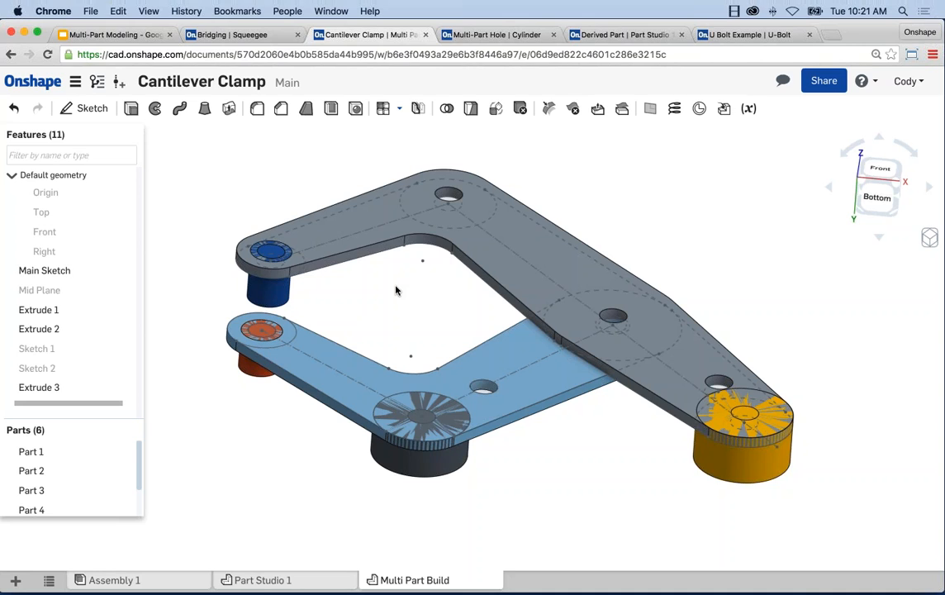
pyautogui.click(448, 110)
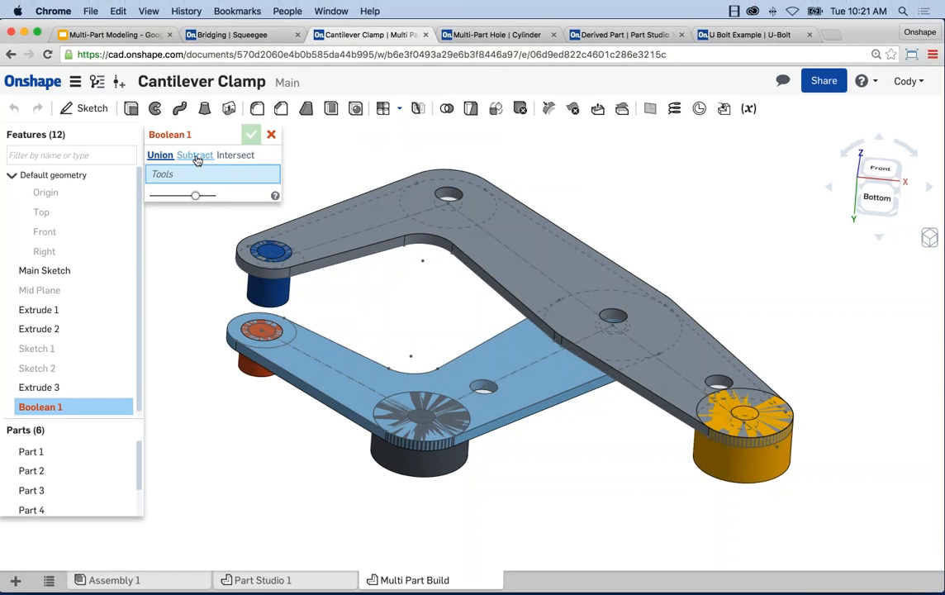
pyautogui.click(195, 157)
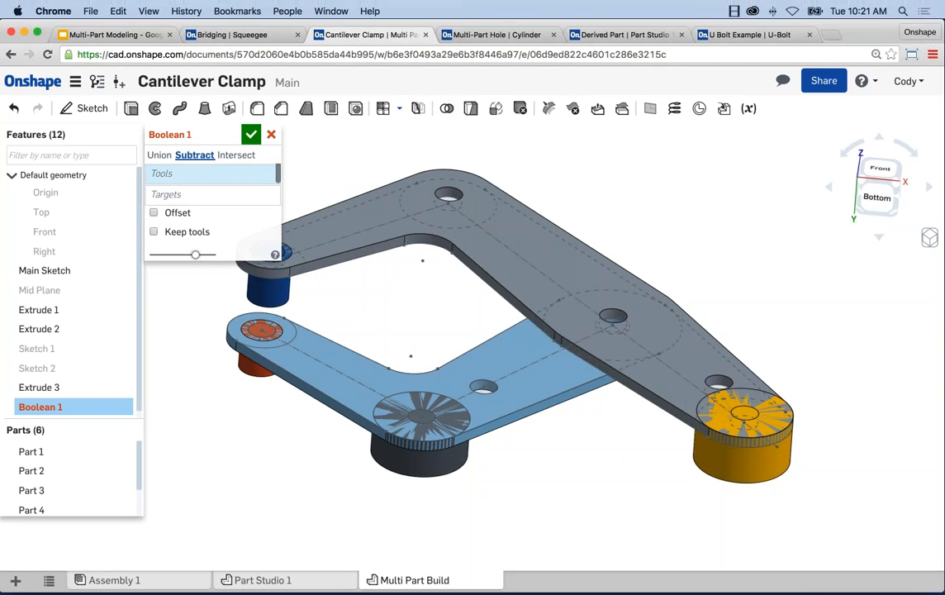
pyautogui.click(361, 202)
pyautogui.click(373, 361)
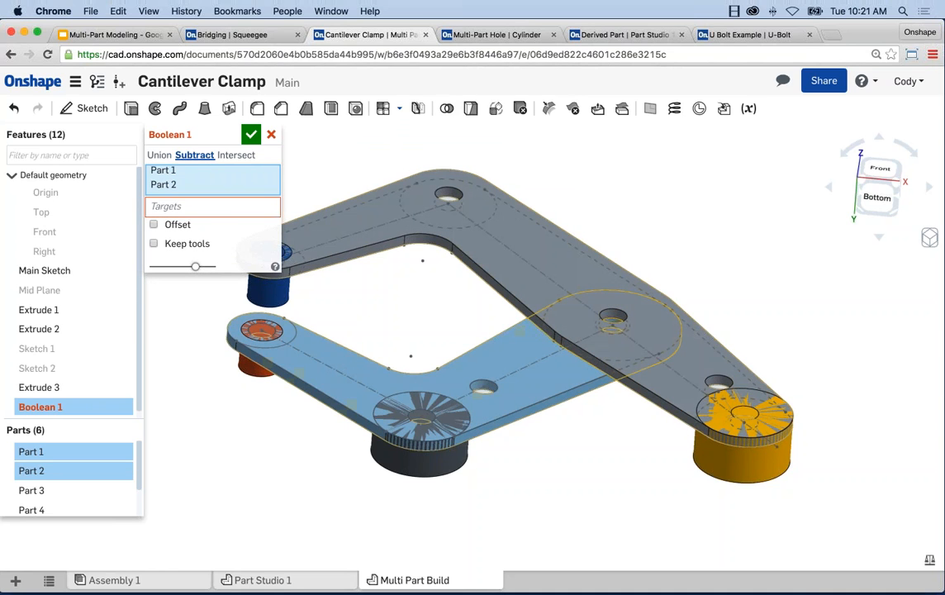
# - Choose the four extruded cylinders at the arms' ends and corner as the Boolean's subtraction targets
pyautogui.click(174, 206)
pyautogui.click(270, 288)
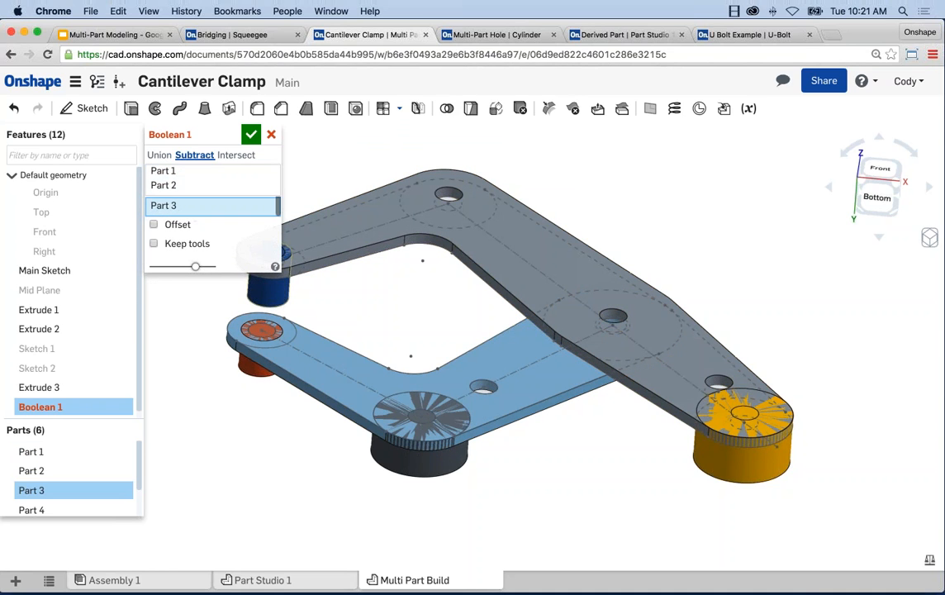
pyautogui.click(258, 351)
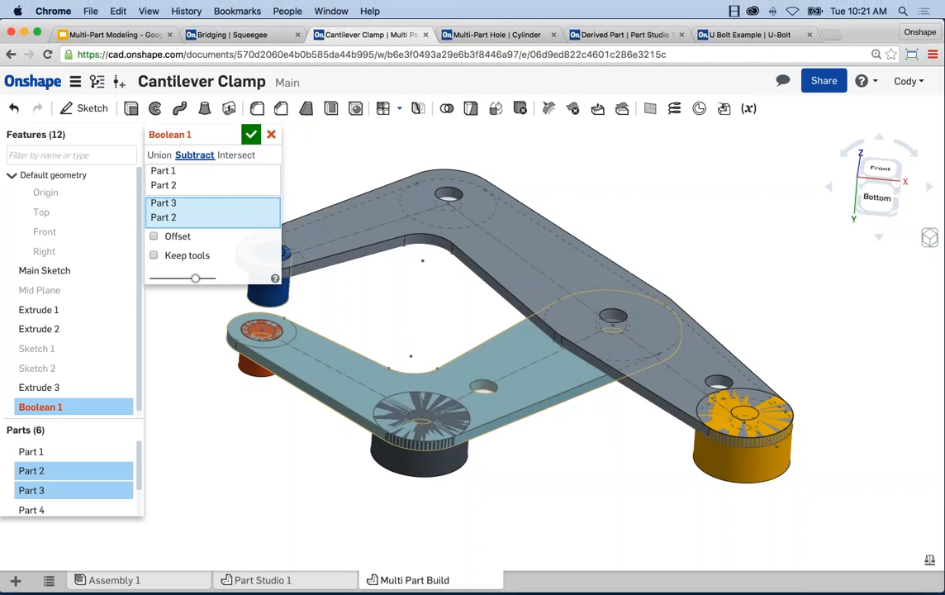
pyautogui.click(270, 217)
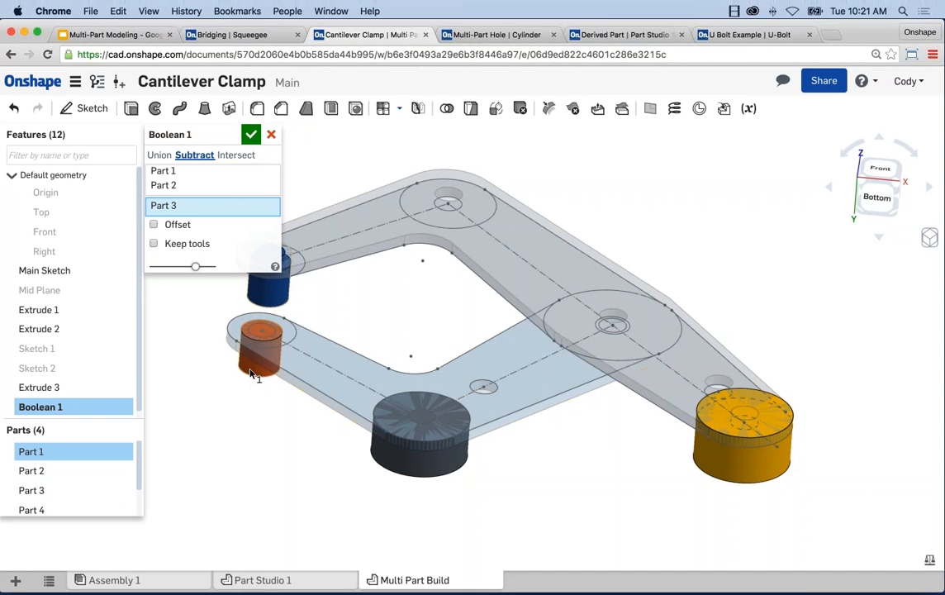
pyautogui.click(252, 357)
pyautogui.click(393, 467)
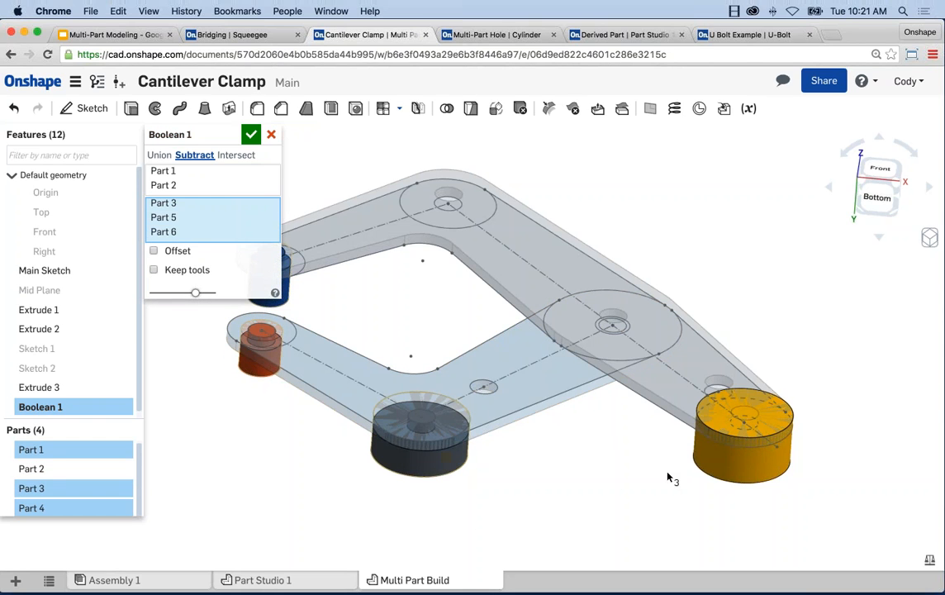
pyautogui.click(712, 413)
# - Inspect the cut cylinders, enable Keep tools so both arms are retained, and accept the Boolean
pyautogui.moveTo(630, 479); pyautogui.dragTo(651, 386, button='right')
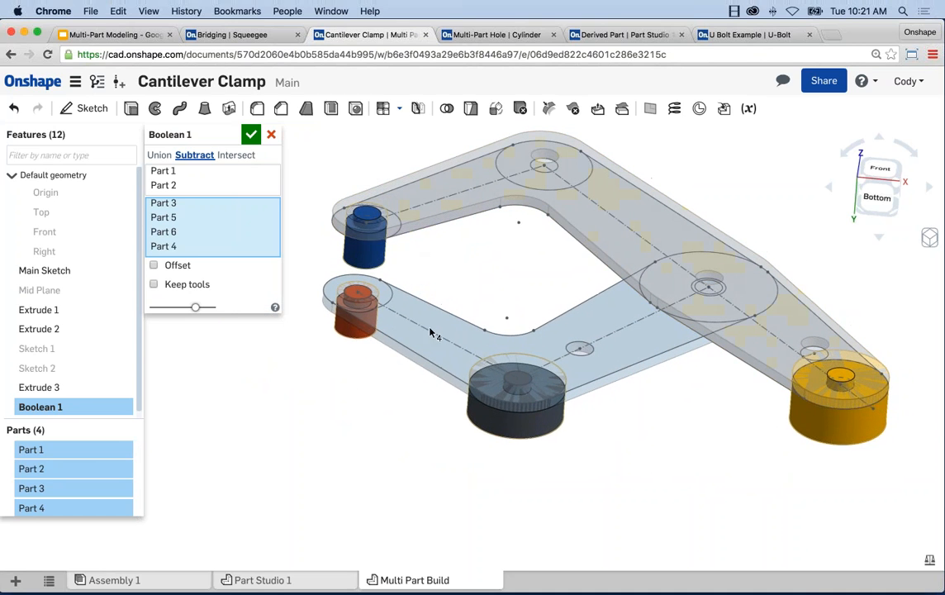
pyautogui.scroll(5, 536, 383)
pyautogui.scroll(5, 537, 383)
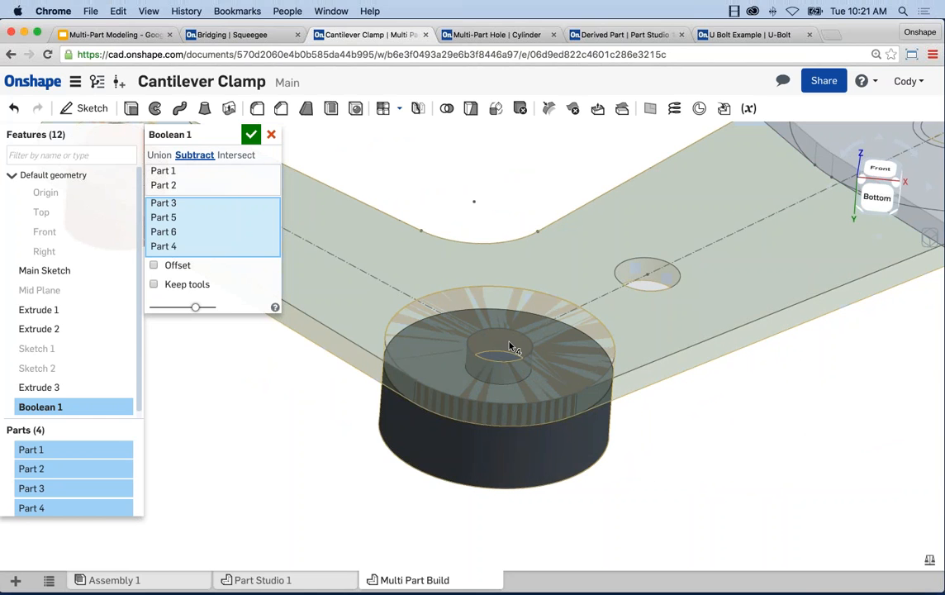
pyautogui.scroll(-4, 553, 376)
pyautogui.scroll(-4, 553, 380)
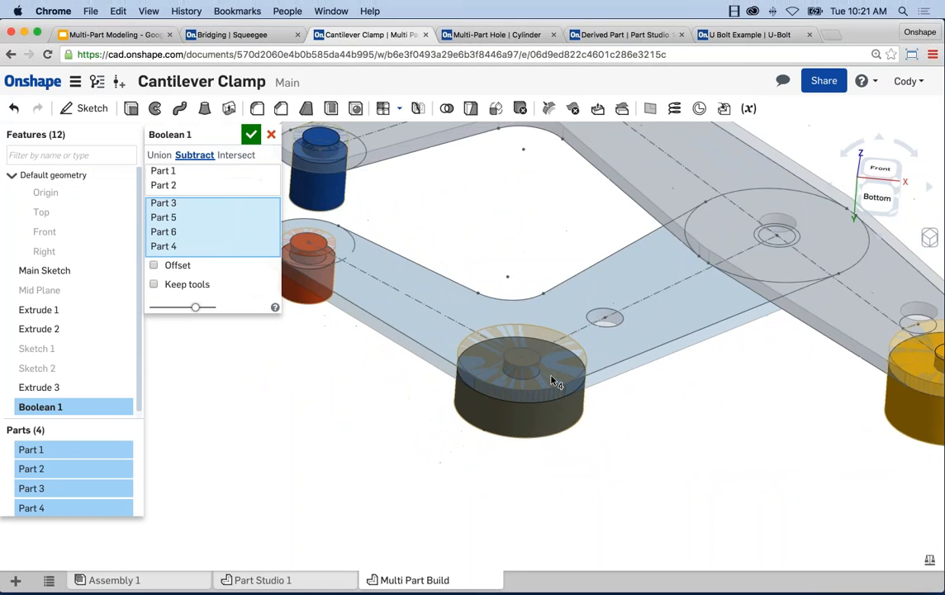
pyautogui.moveTo(513, 253); pyautogui.dragTo(476, 306, button='middle')
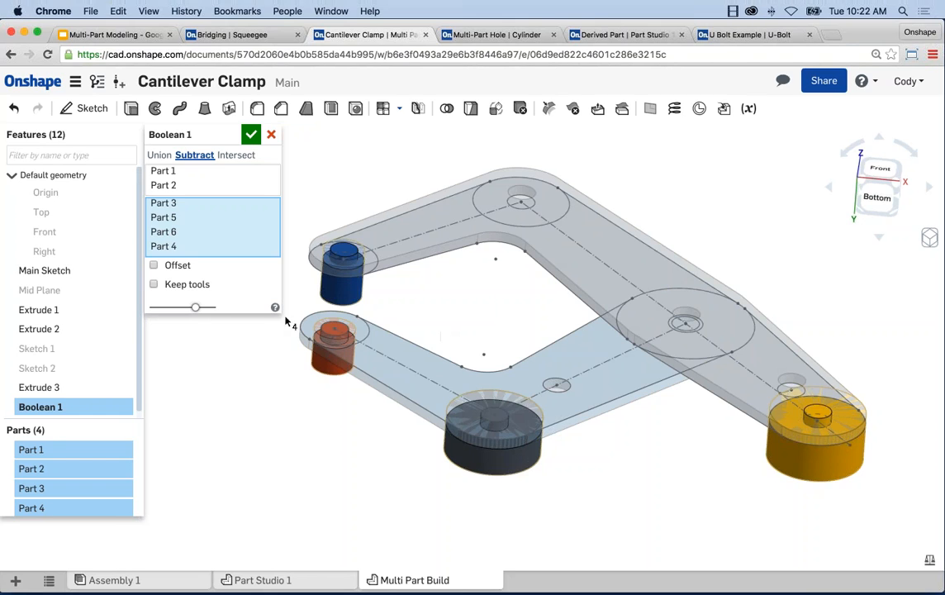
pyautogui.click(154, 284)
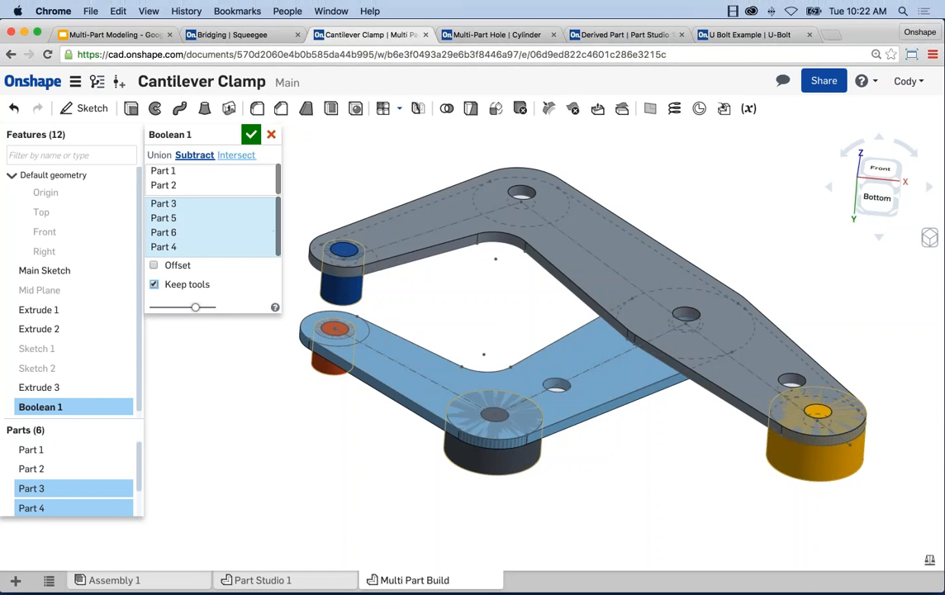
pyautogui.click(252, 136)
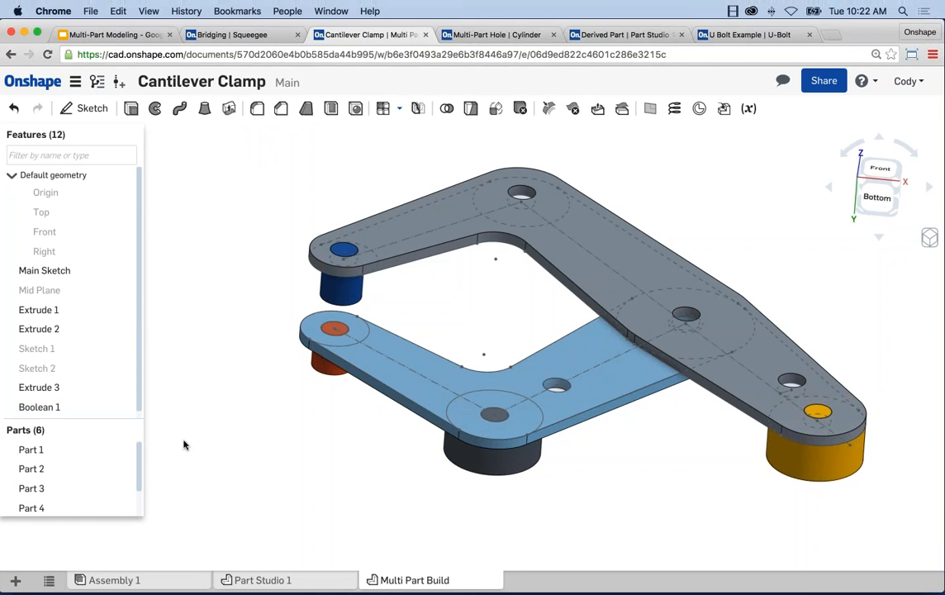
# - Hide both arms to examine the shape of the four cylinders where they meet the arms, and show the arms again
pyautogui.click(125, 449)
pyautogui.click(124, 469)
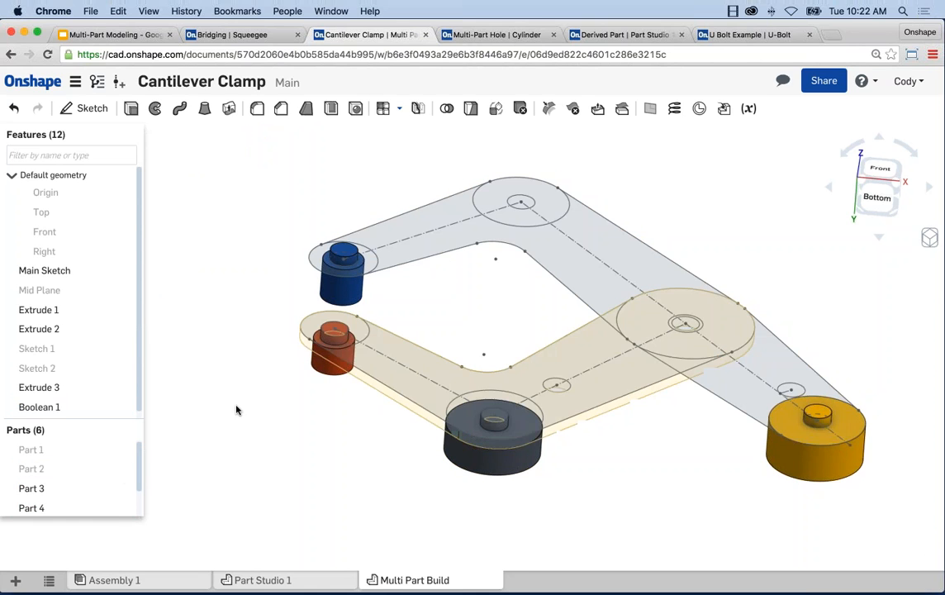
pyautogui.scroll(5, 301, 400)
pyautogui.moveTo(306, 382)
pyautogui.mouseDown(button='right')
pyautogui.moveTo(285, 415)
pyautogui.moveTo(327, 382)
pyautogui.moveTo(277, 418)
pyautogui.moveTo(285, 413)
pyautogui.mouseUp(button='right')
pyautogui.scroll(-3, 648, 343)
pyautogui.moveTo(731, 298); pyautogui.dragTo(455, 288, button='middle')
pyautogui.scroll(-1, 455, 288)
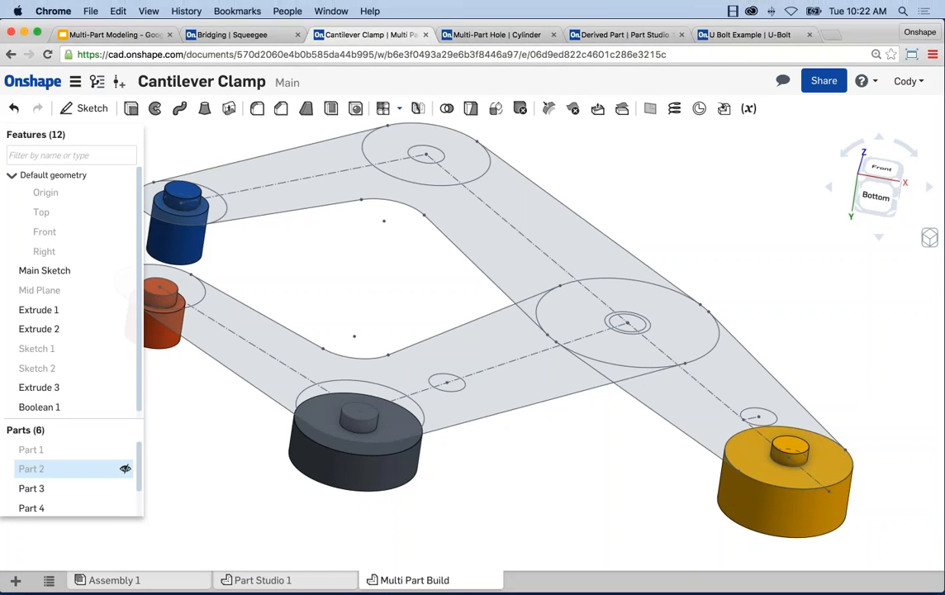
pyautogui.click(125, 449)
pyautogui.click(123, 469)
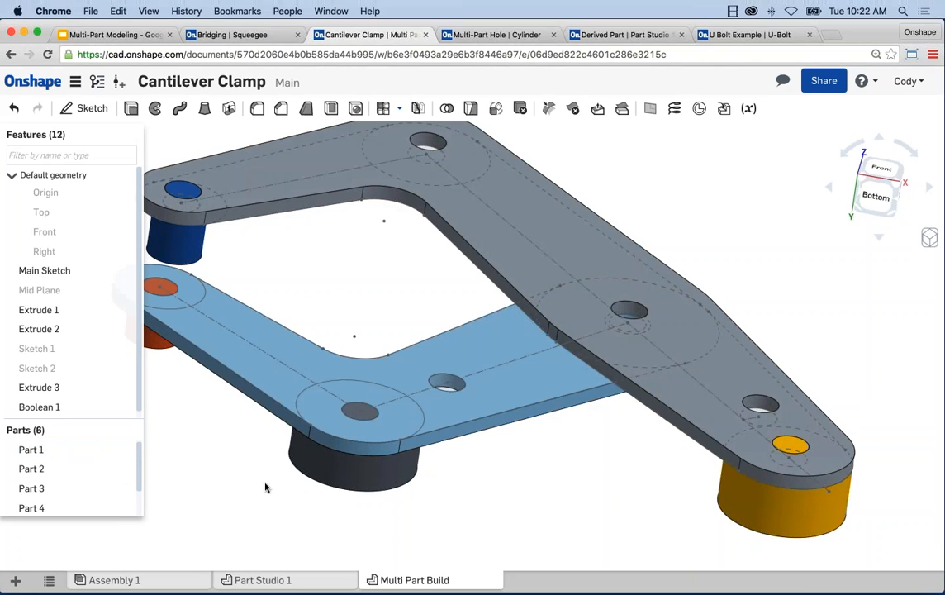
pyautogui.press('f')
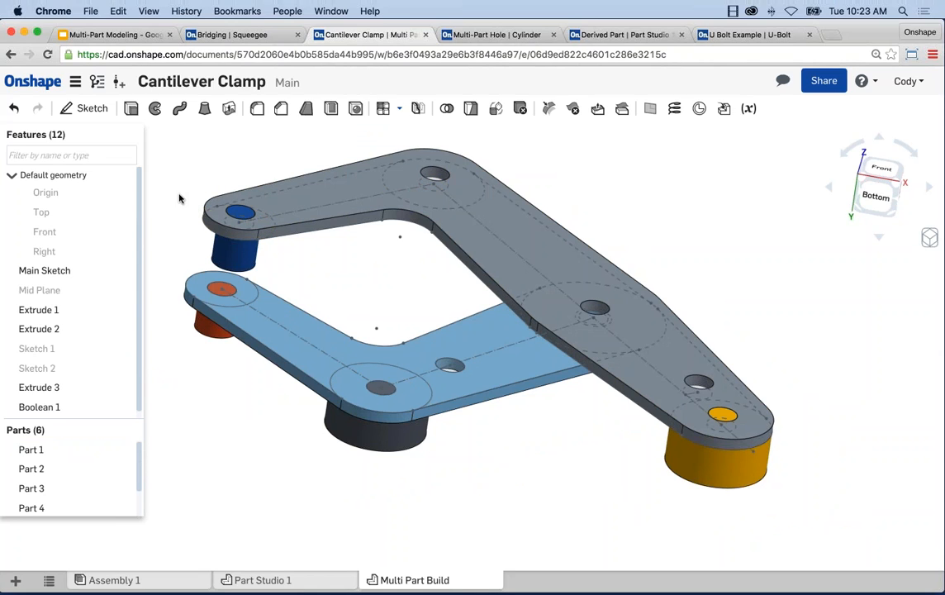
# - Set up a part mirror of the four spacer cylinders about the Mid Plane
pyautogui.moveTo(179, 195); pyautogui.dragTo(188, 189, button='middle')
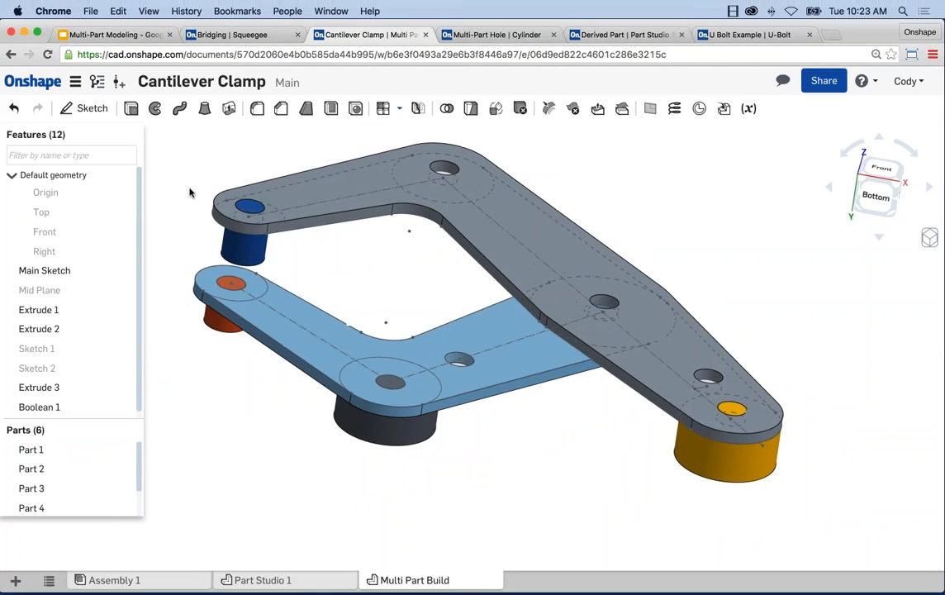
pyautogui.click(418, 112)
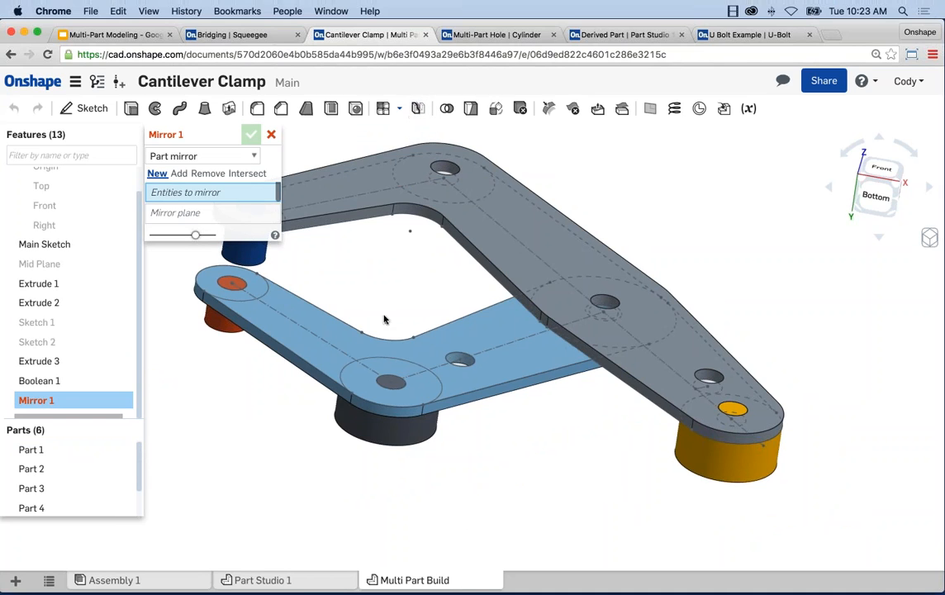
pyautogui.moveTo(384, 320); pyautogui.dragTo(453, 320, button='middle')
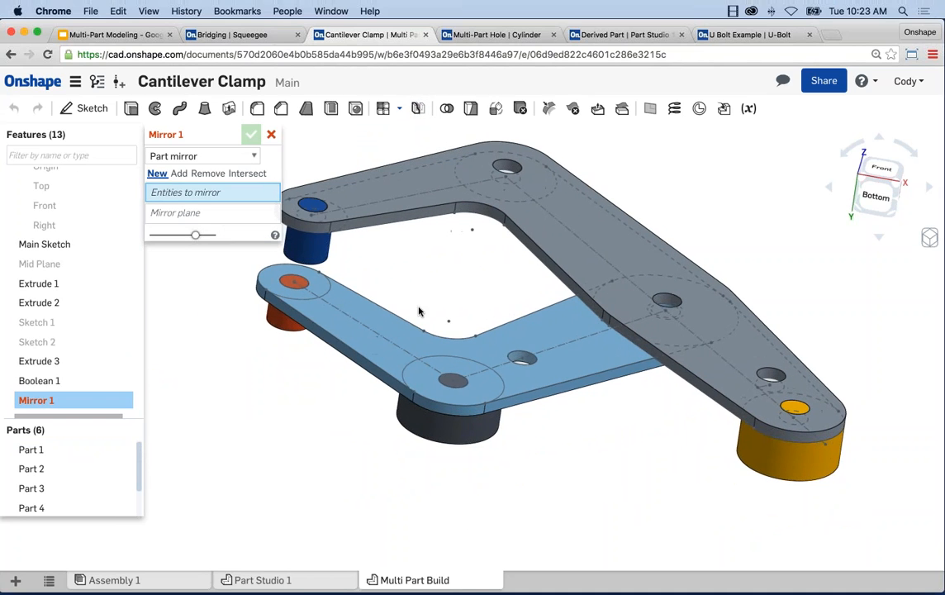
pyautogui.click(310, 238)
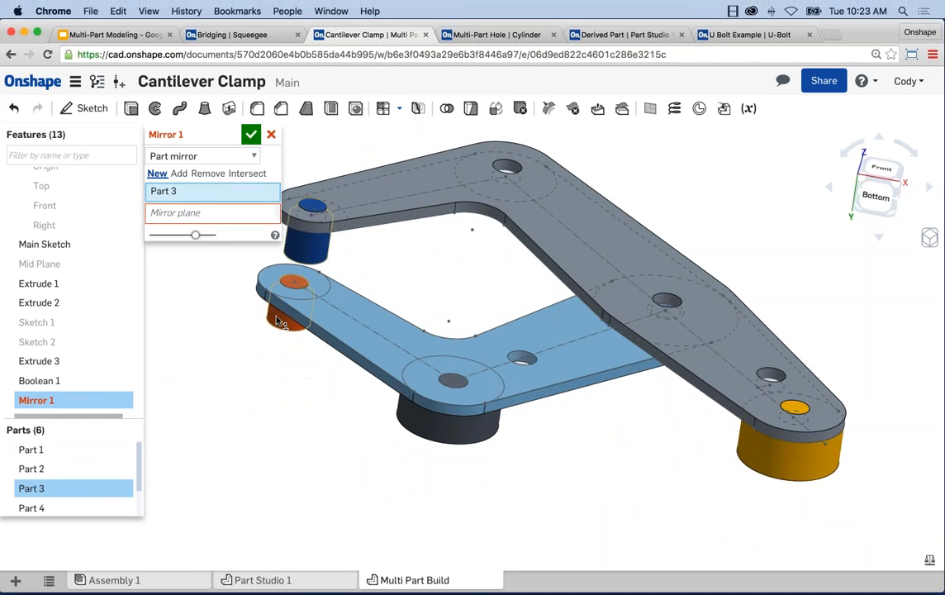
pyautogui.click(427, 429)
pyautogui.click(792, 454)
pyautogui.click(285, 313)
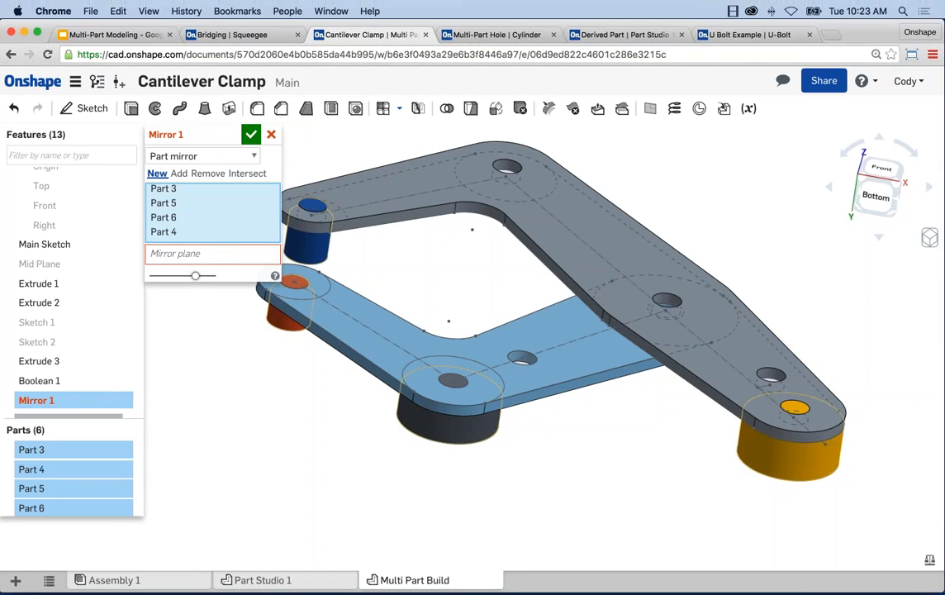
pyautogui.click(206, 254)
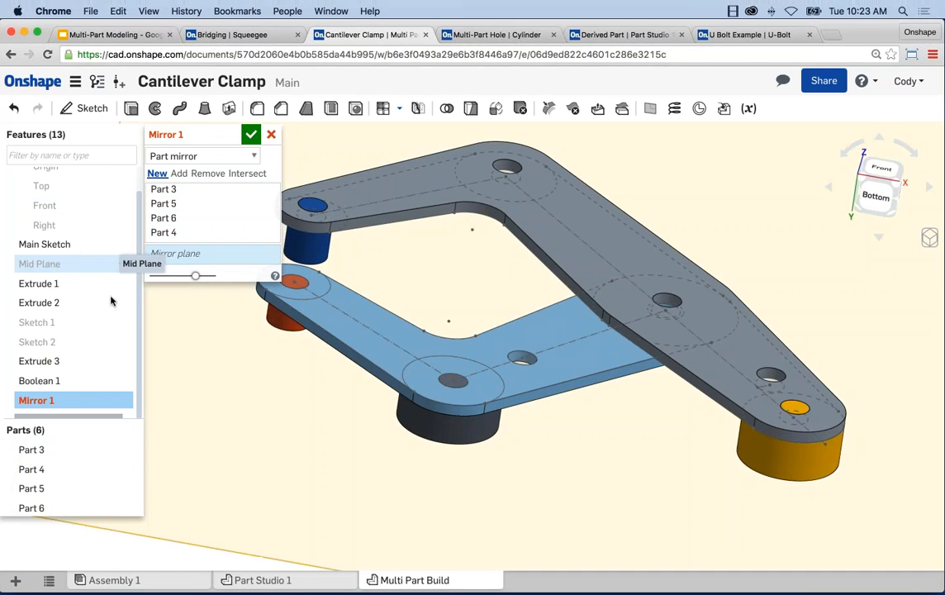
pyautogui.click(49, 264)
pyautogui.scroll(-4, 527, 488)
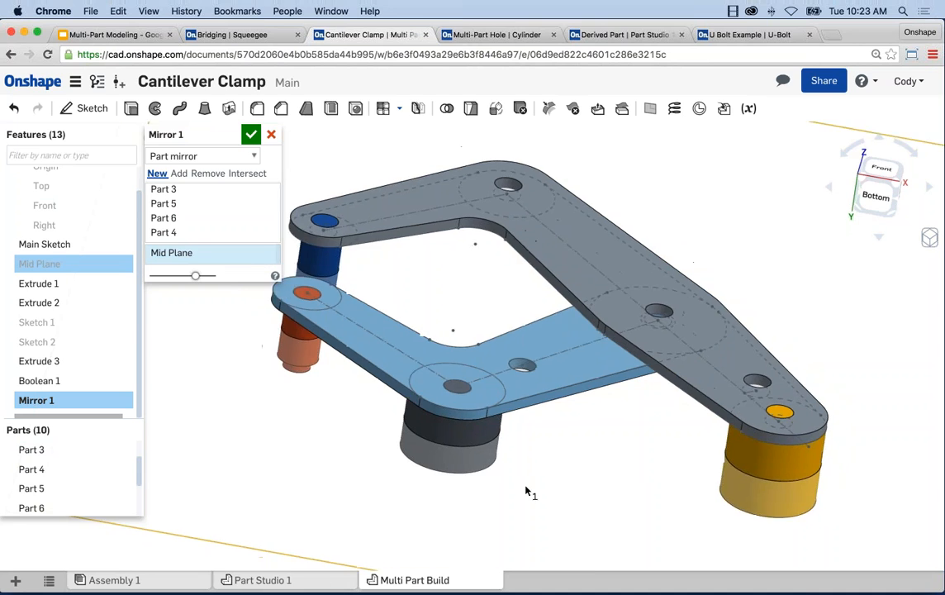
pyautogui.moveTo(535, 488); pyautogui.dragTo(488, 454, button='right')
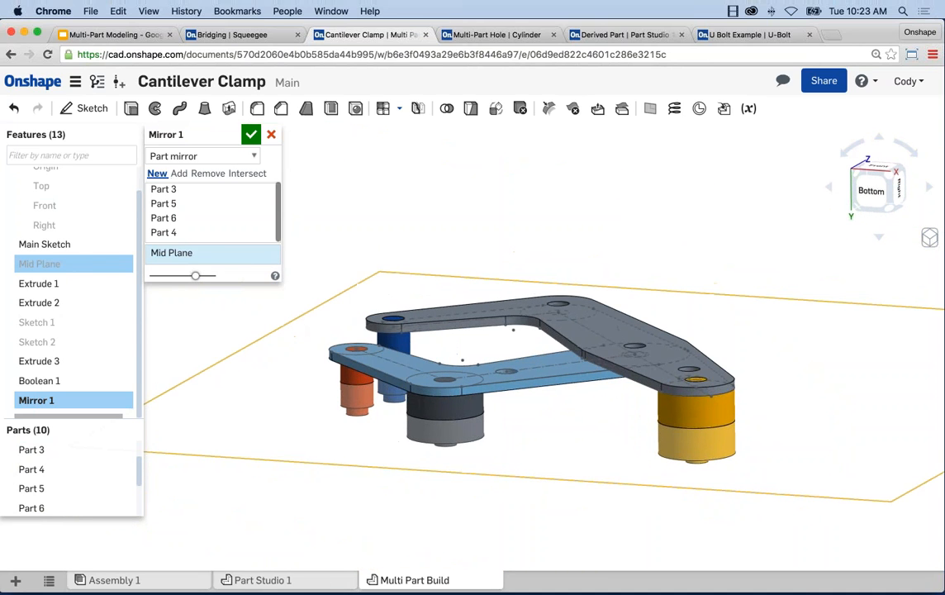
# - Set the mirror to Add with the four original cylinders as the merge scope, and accept it
pyautogui.click(177, 179)
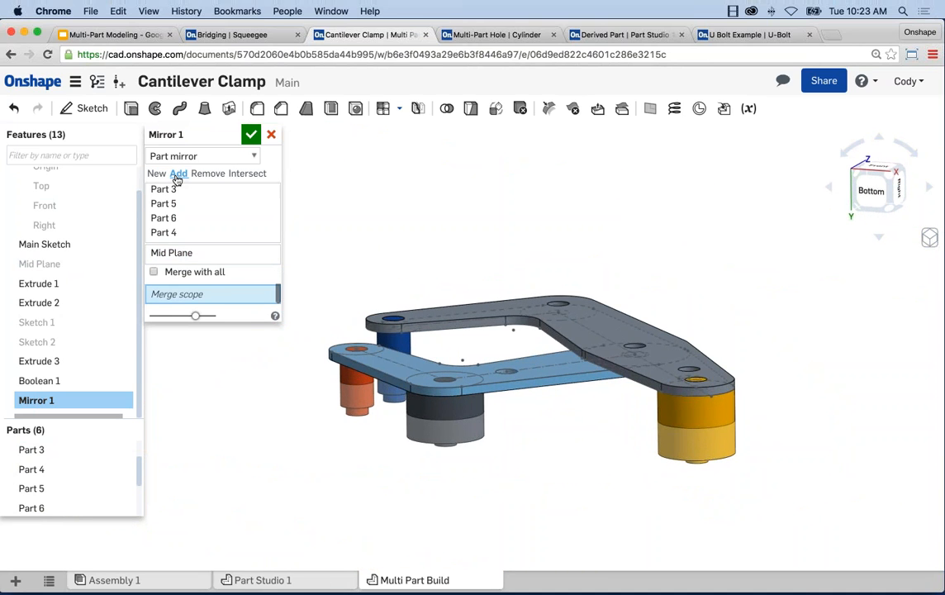
pyautogui.click(400, 342)
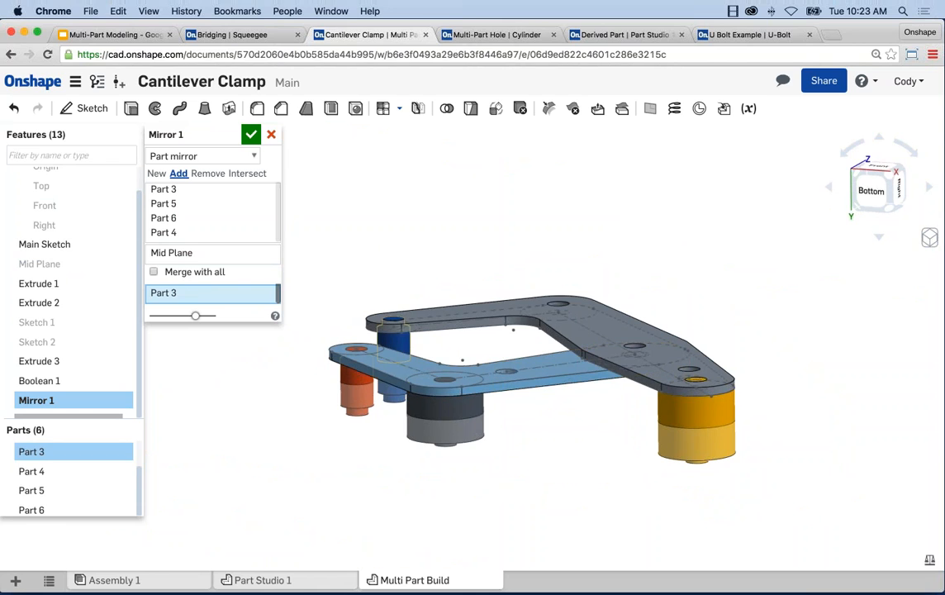
pyautogui.click(357, 375)
pyautogui.click(444, 408)
pyautogui.click(684, 412)
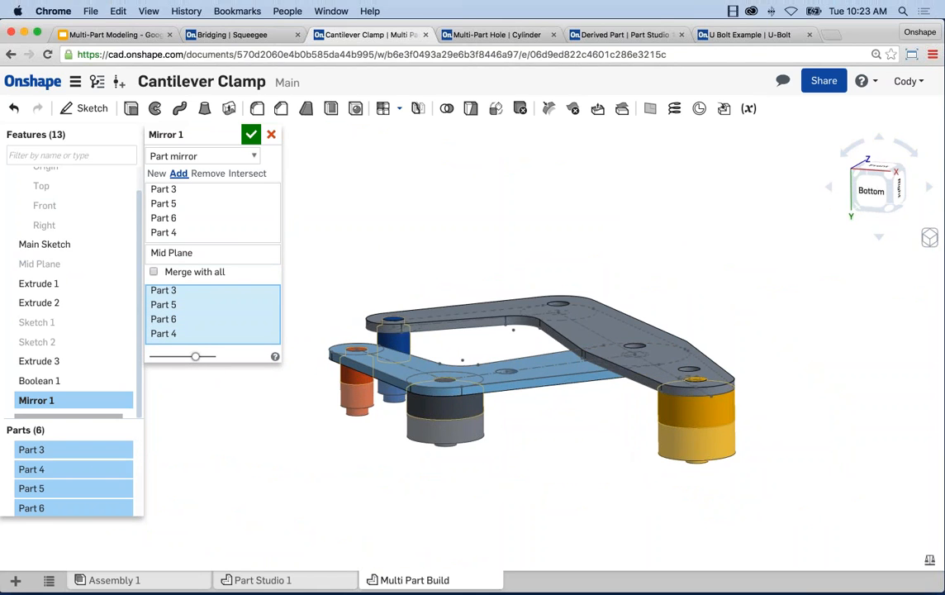
pyautogui.click(251, 134)
pyautogui.moveTo(293, 199); pyautogui.dragTo(520, 524, button='right')
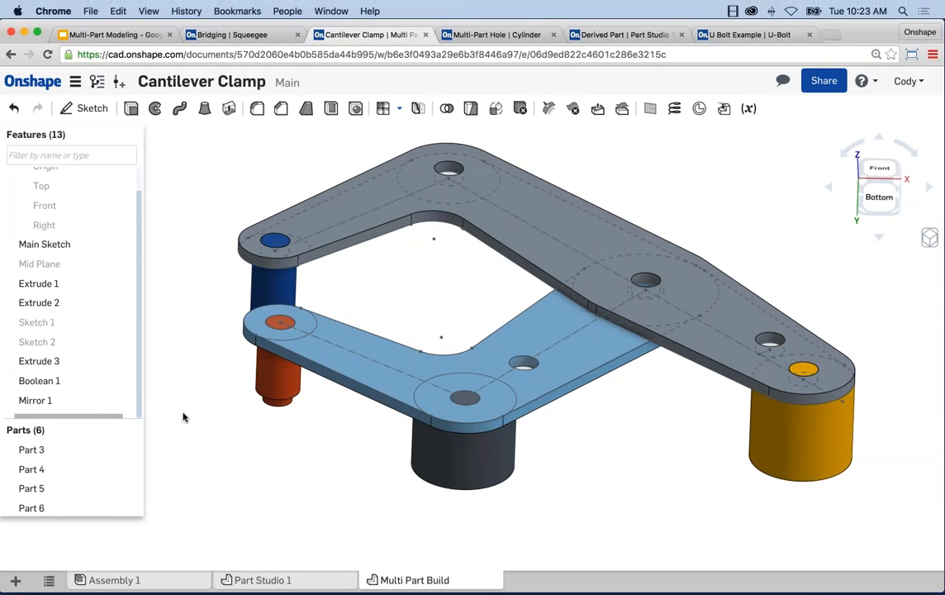
# - Reopen the cylinders' mirror feature to review its result type and merge scope, and close it
pyautogui.rightClick(32, 399)
pyautogui.click(52, 429)
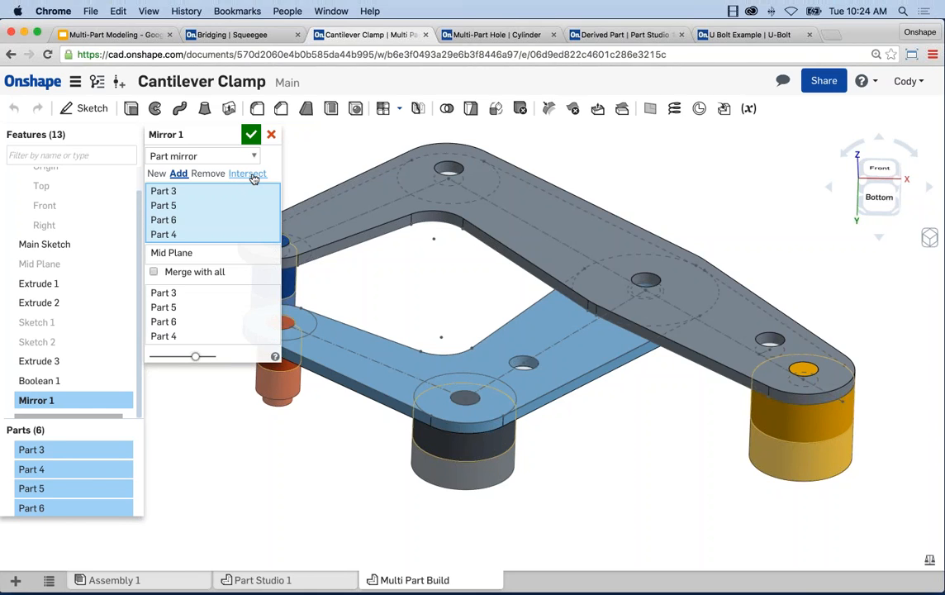
pyautogui.click(252, 136)
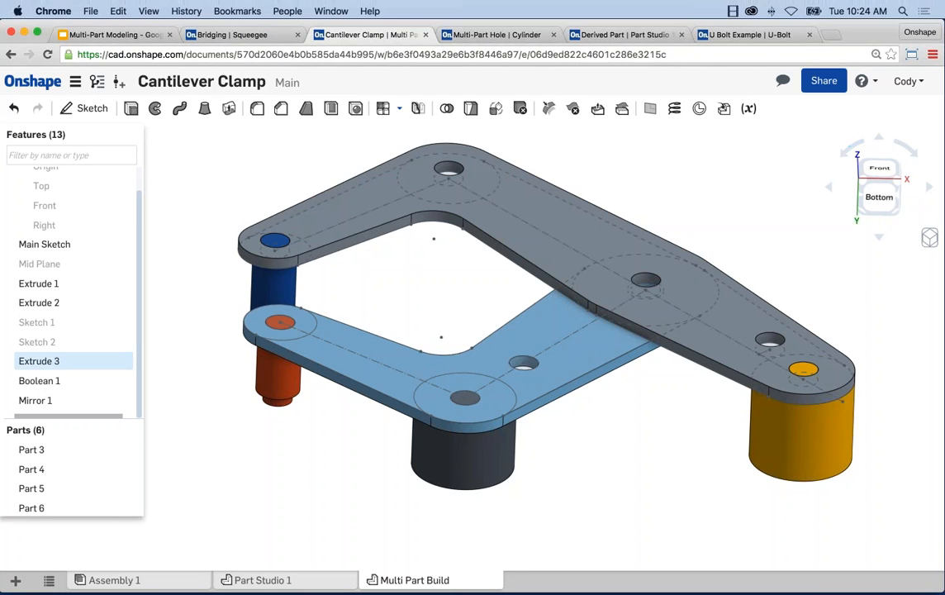
# - Reopen the Boolean Subtract, enable Offset to examine its face and distance settings, and leave the feature
pyautogui.rightClick(53, 385)
pyautogui.click(72, 410)
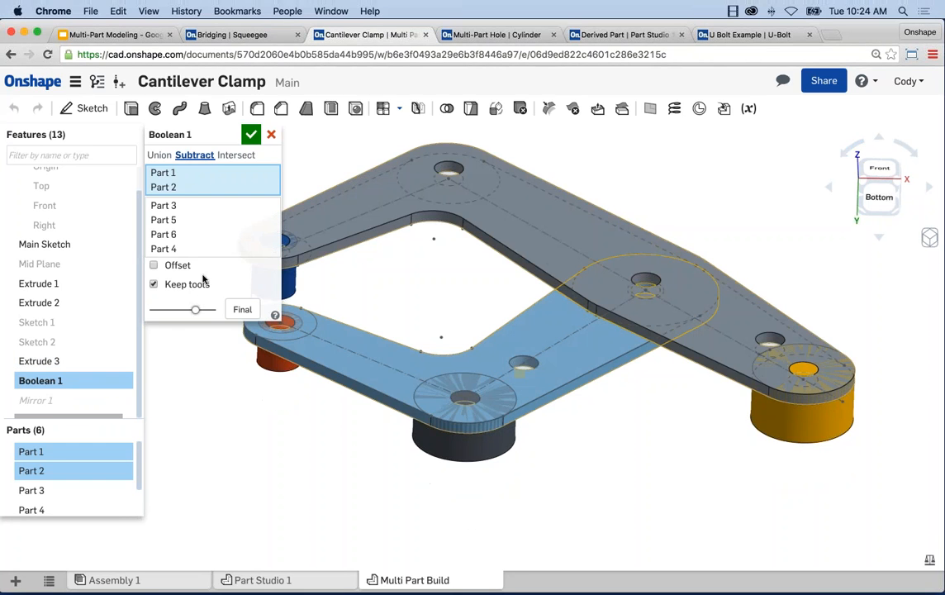
pyautogui.click(152, 266)
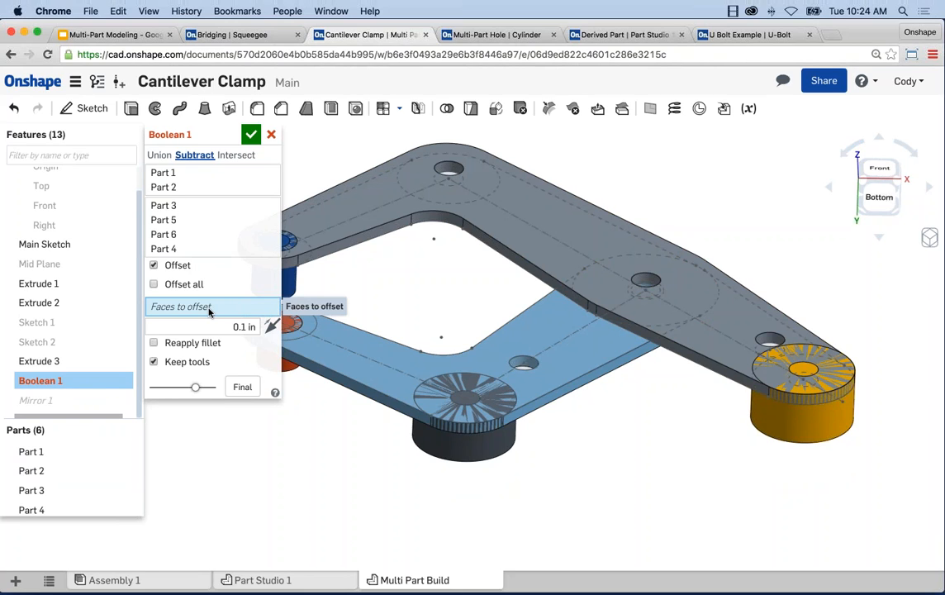
pyautogui.click(240, 326)
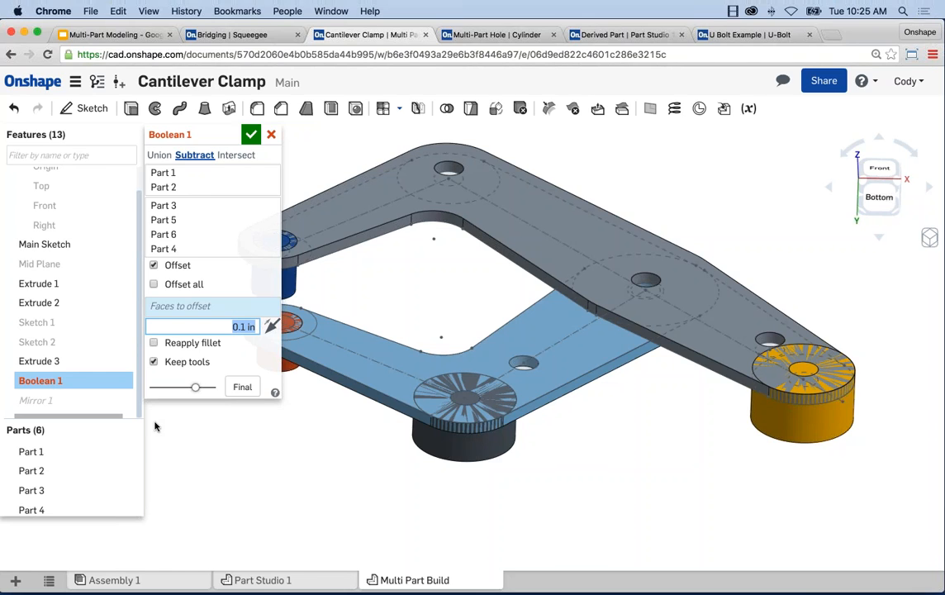
pyautogui.click(251, 134)
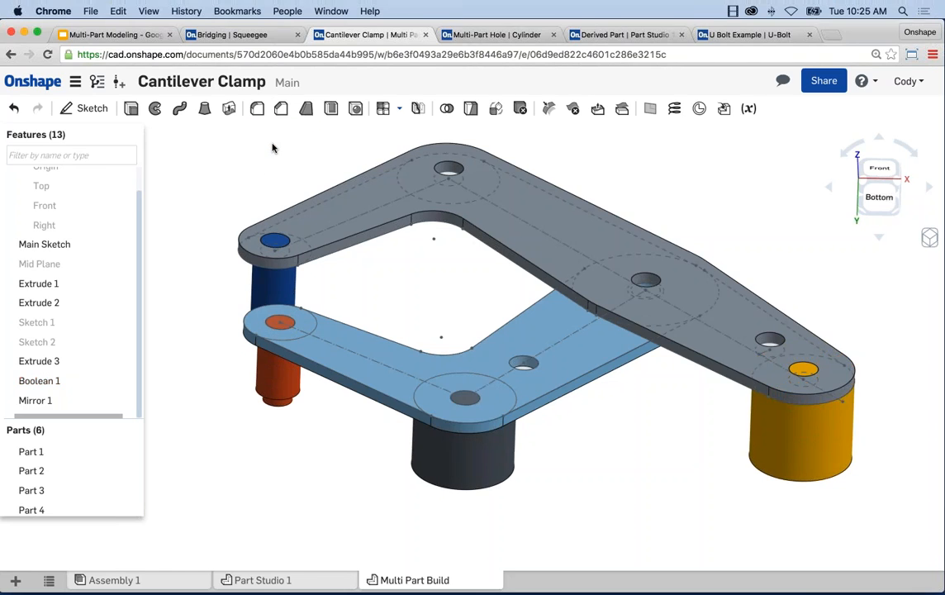
# - Edit the Main Sketch and set the length of the long arm's short end segment to 1.75 in
pyautogui.scroll(-3, 281, 182)
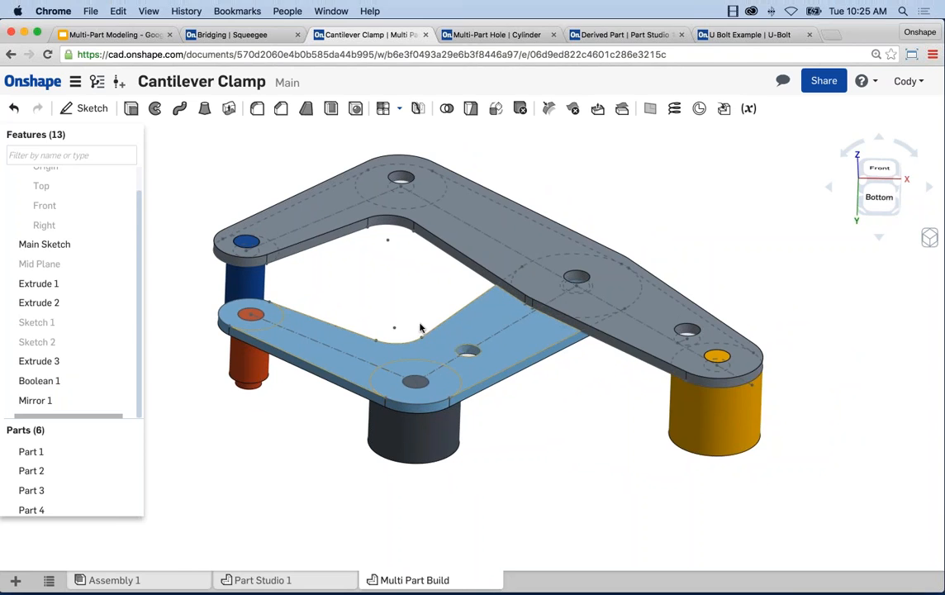
pyautogui.scroll(-1, 420, 297)
pyautogui.moveTo(420, 295); pyautogui.dragTo(411, 324, button='middle')
pyautogui.moveTo(412, 327); pyautogui.dragTo(294, 289, button='right')
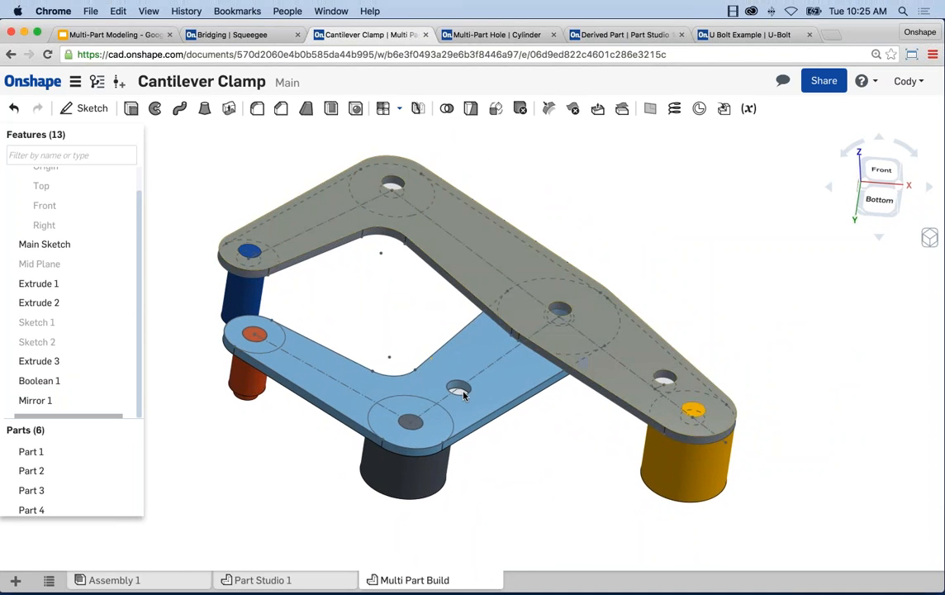
pyautogui.moveTo(445, 347); pyautogui.dragTo(418, 321, button='right')
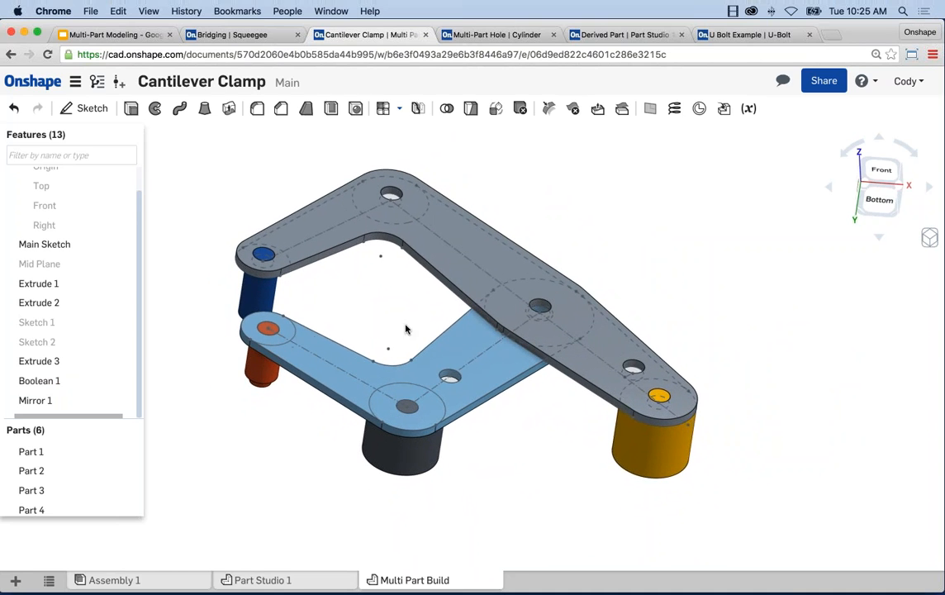
pyautogui.rightClick(59, 248)
pyautogui.click(82, 270)
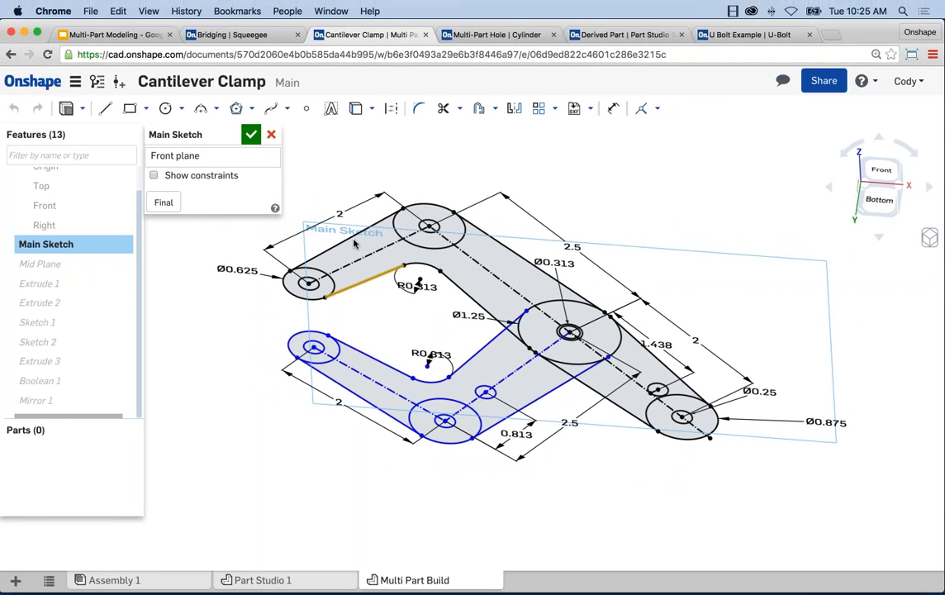
pyautogui.doubleClick(340, 213)
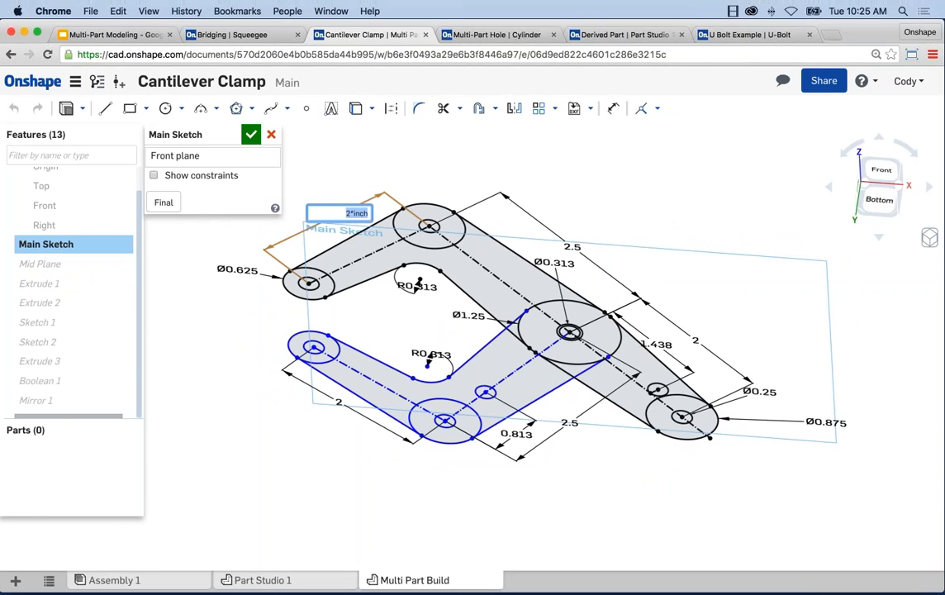
pyautogui.write('1.75')
pyautogui.press('Return')
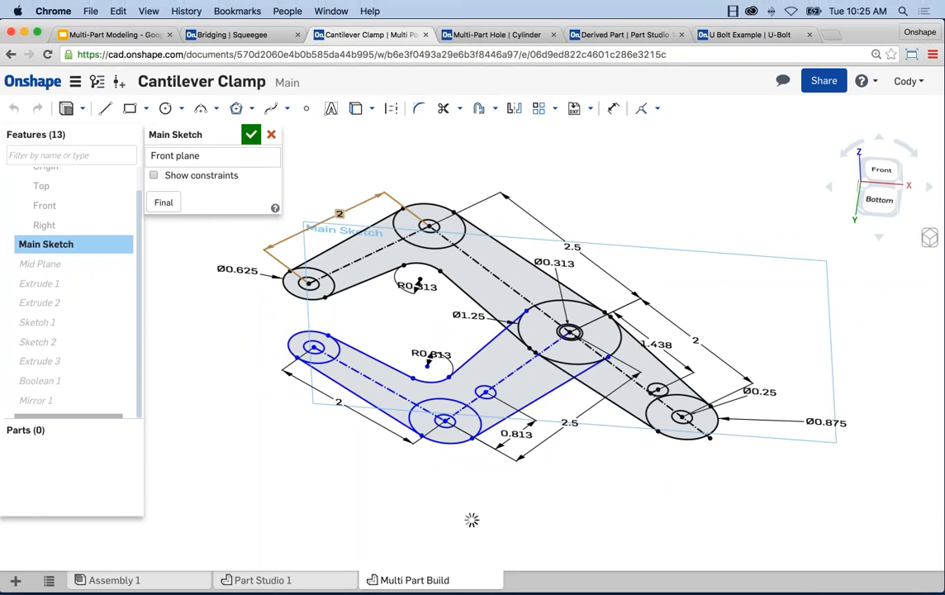
# - Set the length of the short arm's end segment to 1.75 in and accept the sketch
pyautogui.doubleClick(338, 401)
pyautogui.write('1.75')
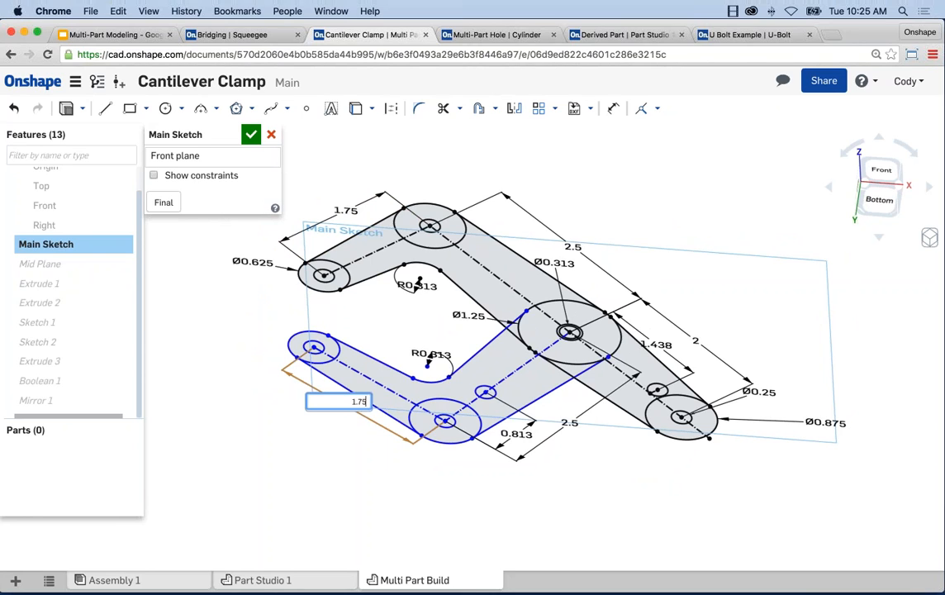
pyautogui.press('Return')
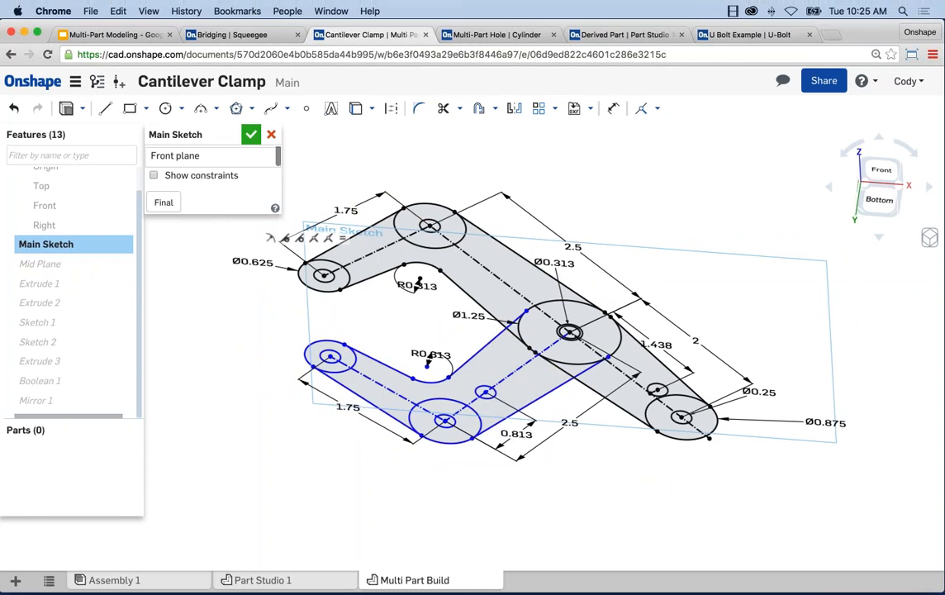
pyautogui.click(251, 134)
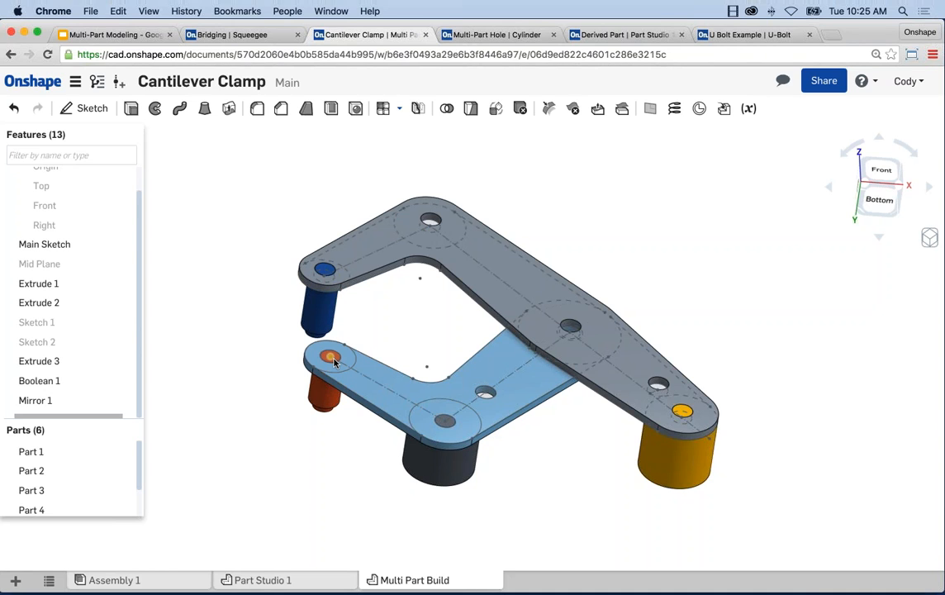
# - Examine how the arms and spacer cylinders follow the shortened end segments
pyautogui.moveTo(456, 346)
pyautogui.mouseDown(button='middle')
pyautogui.moveTo(433, 331)
pyautogui.moveTo(448, 335)
pyautogui.mouseUp(button='middle')
pyautogui.scroll(2, 432, 331)
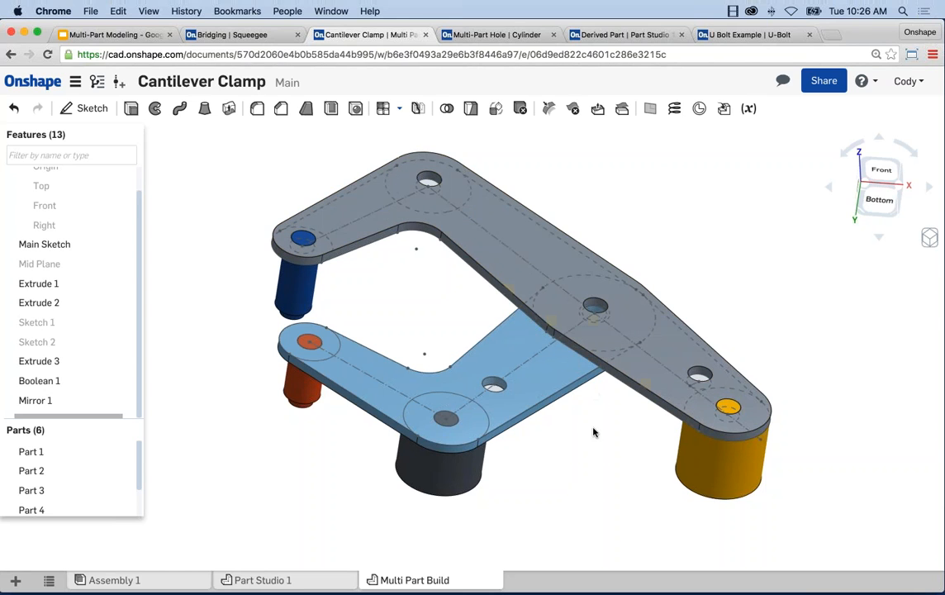
pyautogui.moveTo(568, 444)
pyautogui.mouseDown(button='middle')
pyautogui.moveTo(523, 424)
pyautogui.moveTo(575, 447)
pyautogui.mouseUp(button='middle')
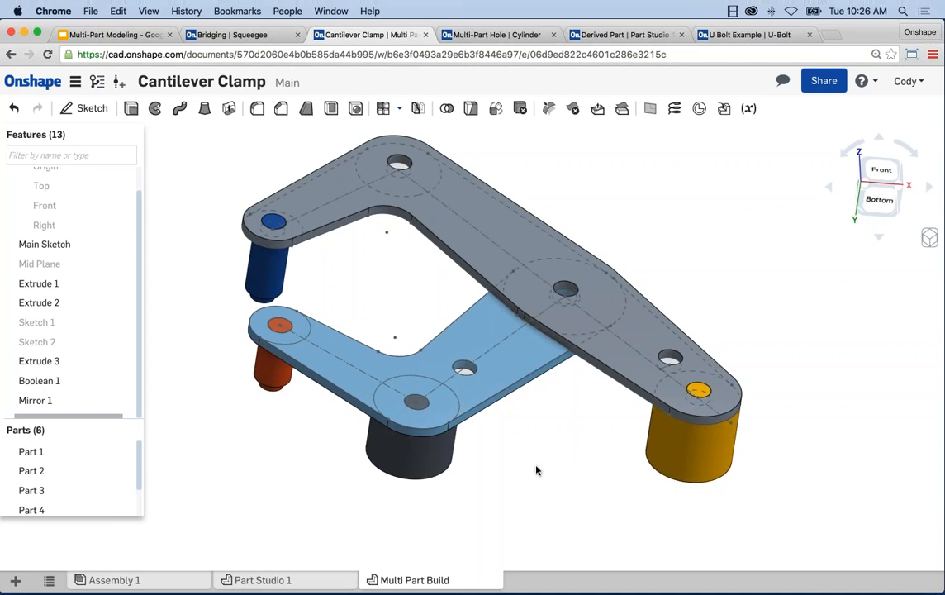
pyautogui.click(466, 407)
pyautogui.moveTo(548, 457); pyautogui.dragTo(568, 475, button='middle')
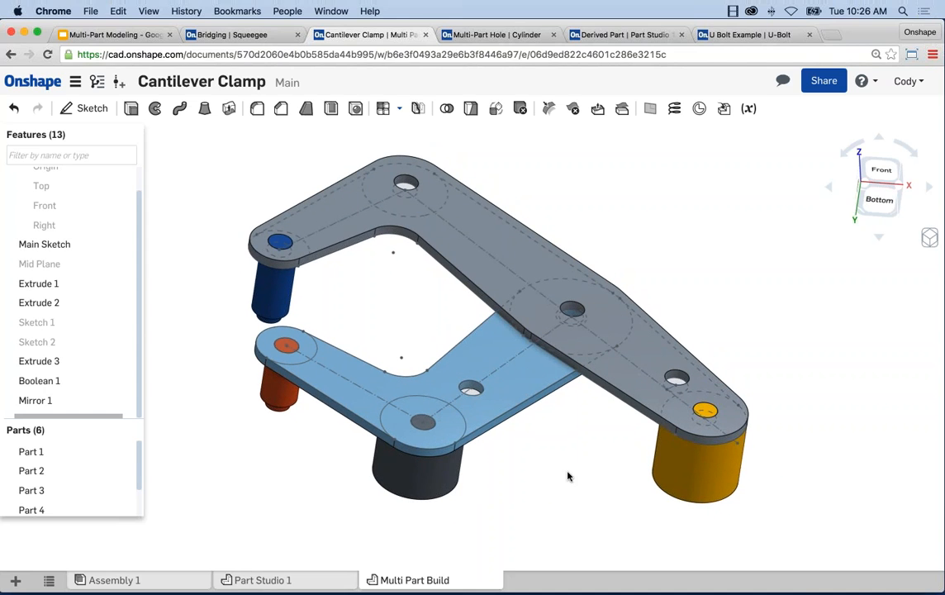
pyautogui.scroll(1, 568, 476)
pyautogui.moveTo(569, 476); pyautogui.dragTo(591, 475, button='middle')
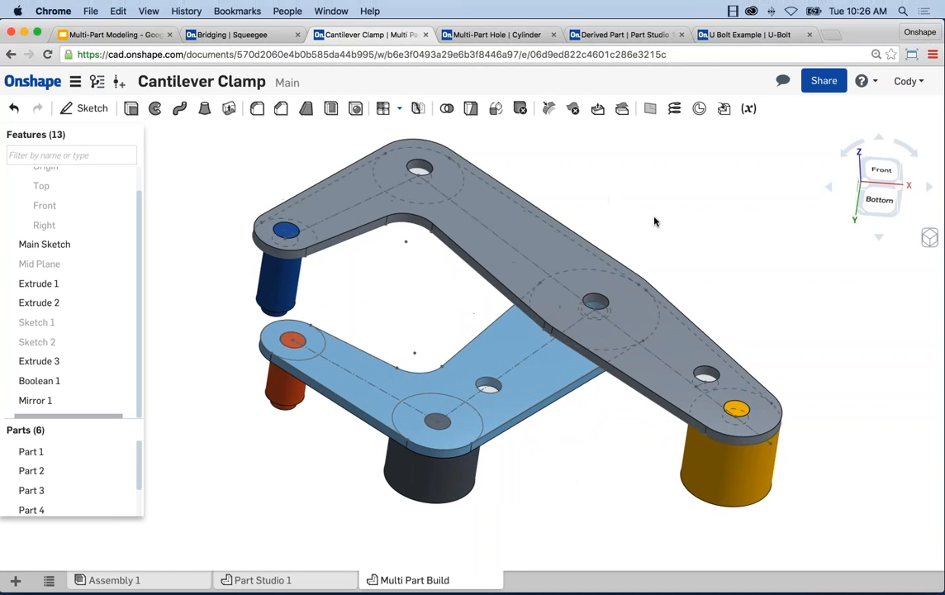
pyautogui.moveTo(639, 221); pyautogui.dragTo(645, 228, button='middle')
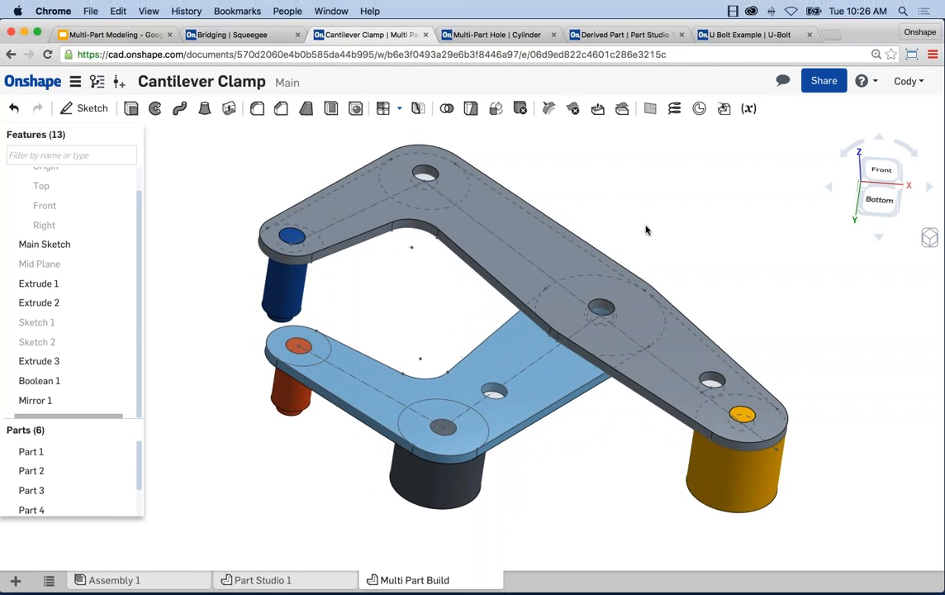
# - Switch to the Multi-Part Hole document's Cylinder part studio and examine the round flange around the rod
pyautogui.click(486, 35)
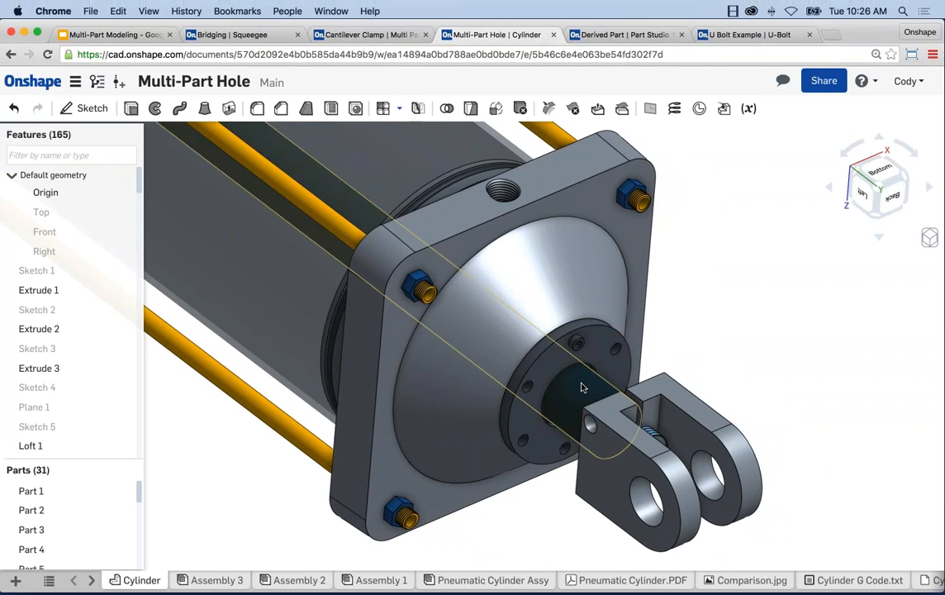
pyautogui.scroll(3, 578, 372)
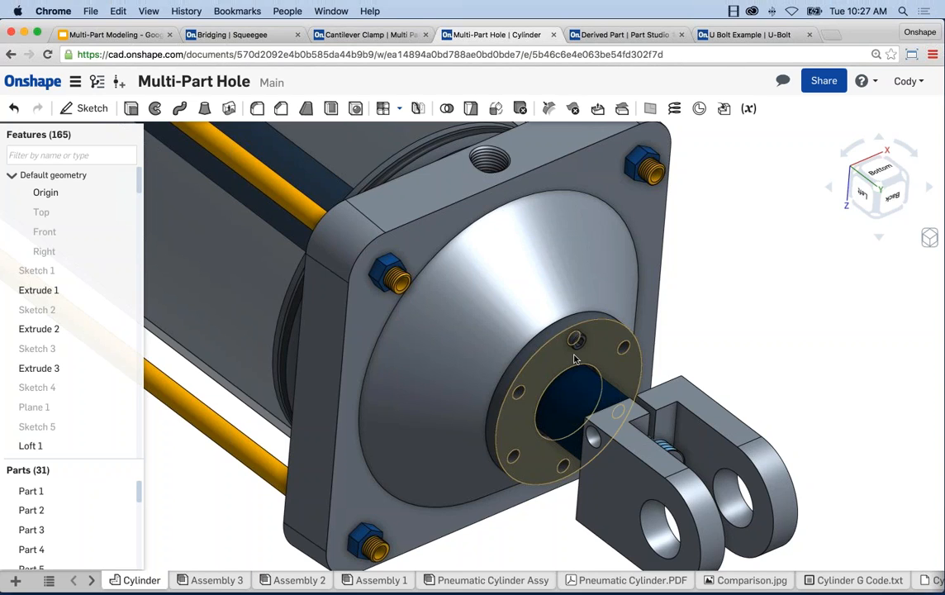
pyautogui.scroll(-3, 686, 331)
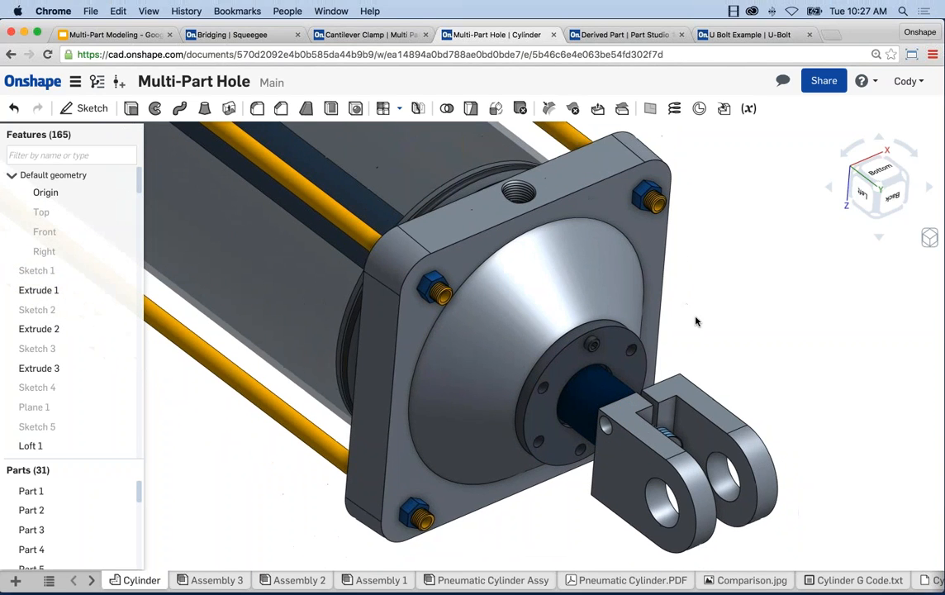
# - Section the cylinder at the Right plane and examine where the flange screw overlaps the end cap
pyautogui.moveTo(696, 320)
pyautogui.mouseDown(button='middle')
pyautogui.moveTo(715, 337)
pyautogui.moveTo(685, 316)
pyautogui.mouseUp(button='middle')
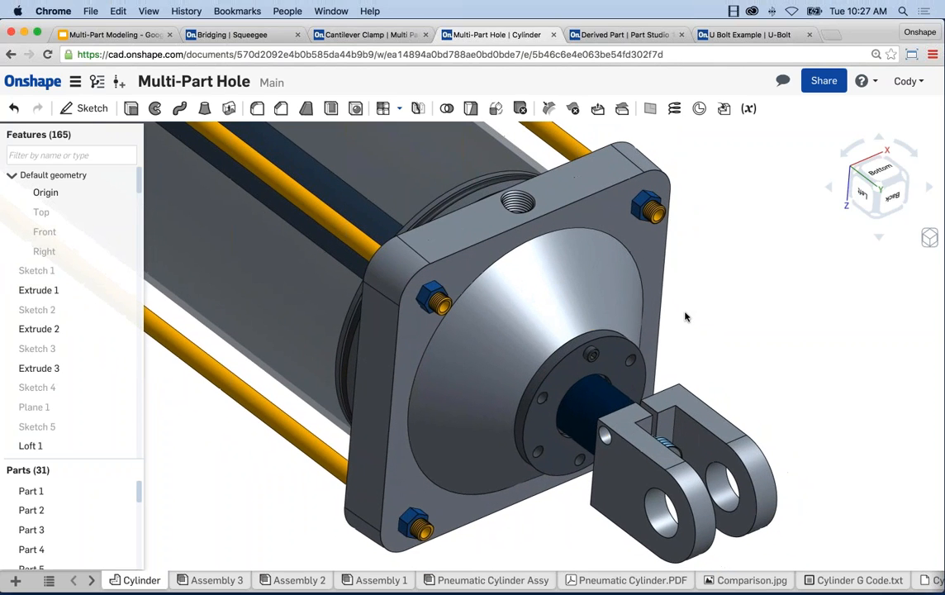
pyautogui.click(55, 252)
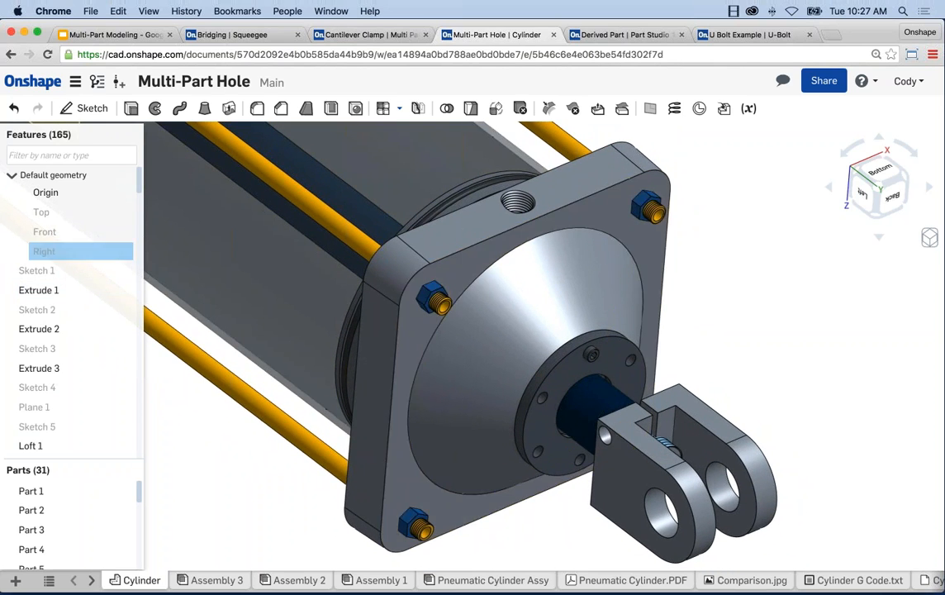
pyautogui.click(929, 238)
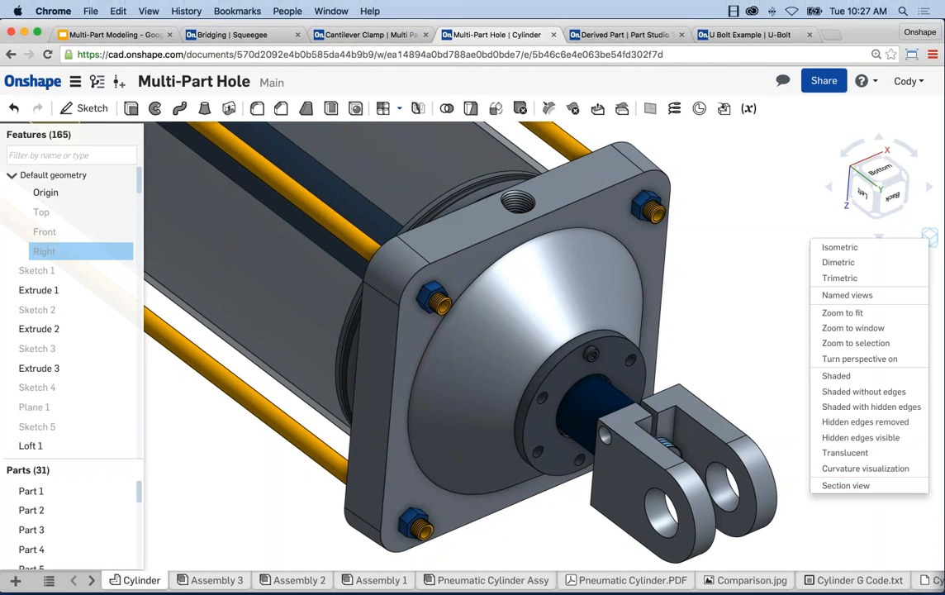
pyautogui.click(843, 486)
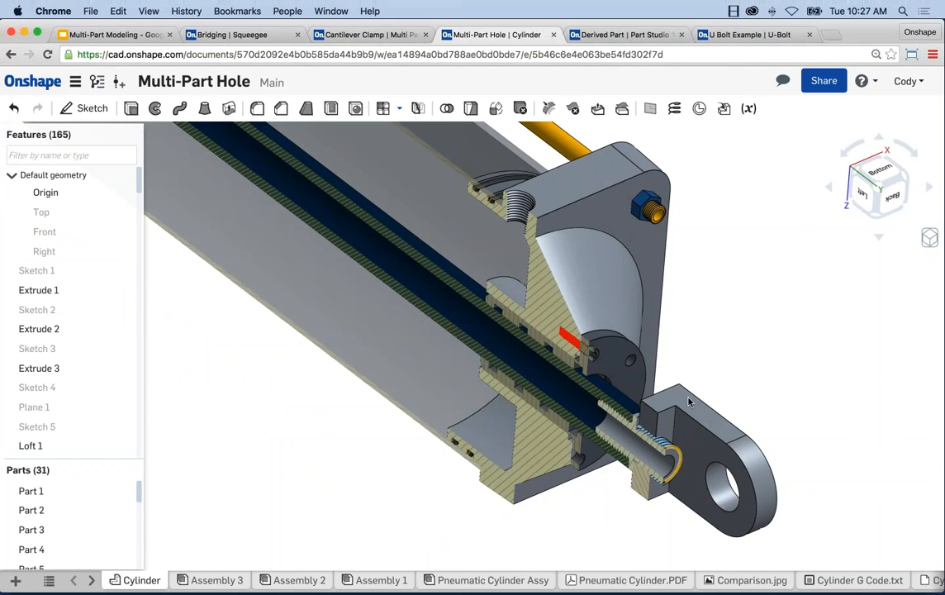
pyautogui.moveTo(625, 323)
pyautogui.mouseDown(button='right')
pyautogui.moveTo(730, 357)
pyautogui.moveTo(647, 315)
pyautogui.mouseUp(button='right')
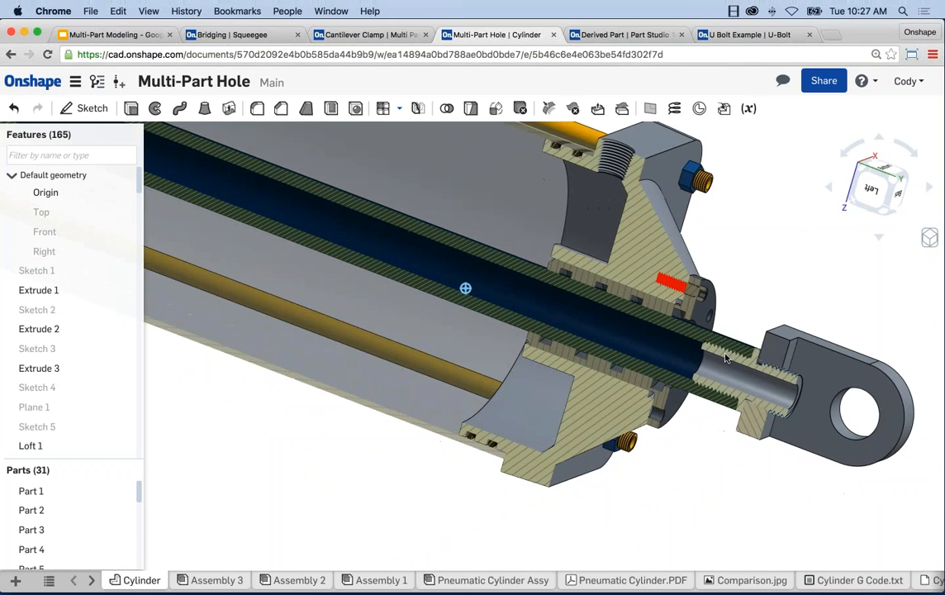
pyautogui.scroll(5, 648, 315)
pyautogui.scroll(4, 657, 309)
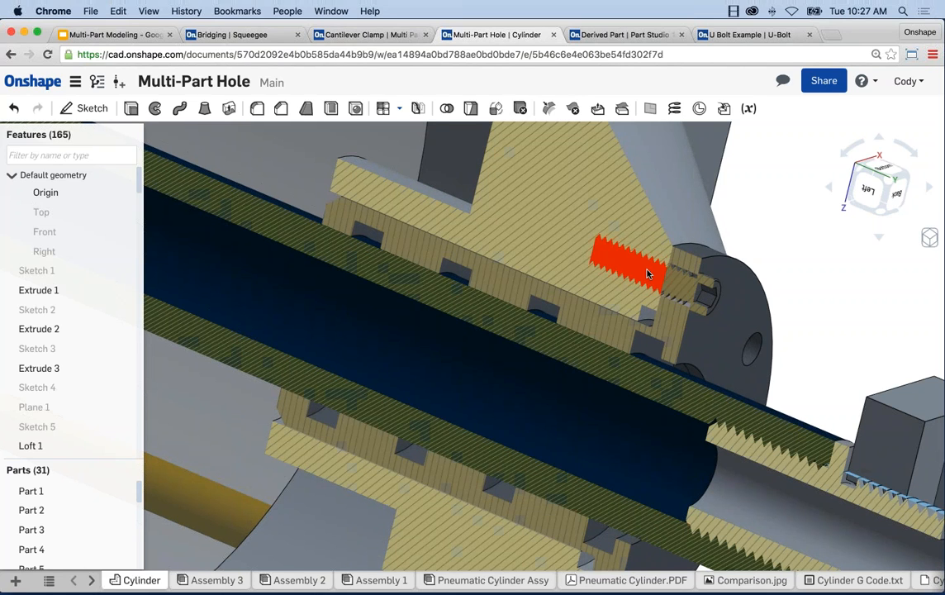
# - Clear the selection and turn off the section view of the cylinder
pyautogui.click(825, 279)
pyautogui.scroll(-3, 825, 279)
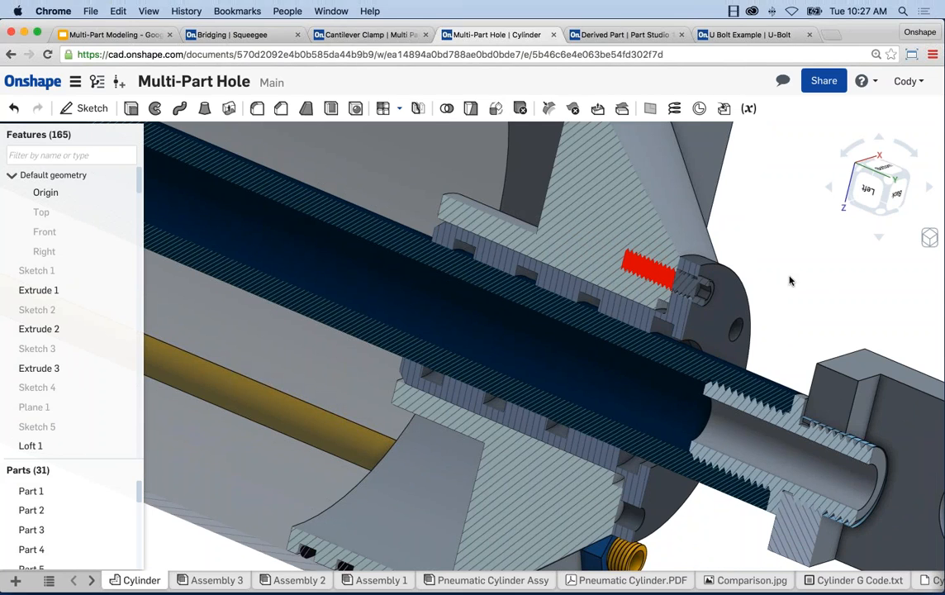
pyautogui.scroll(-1, 834, 281)
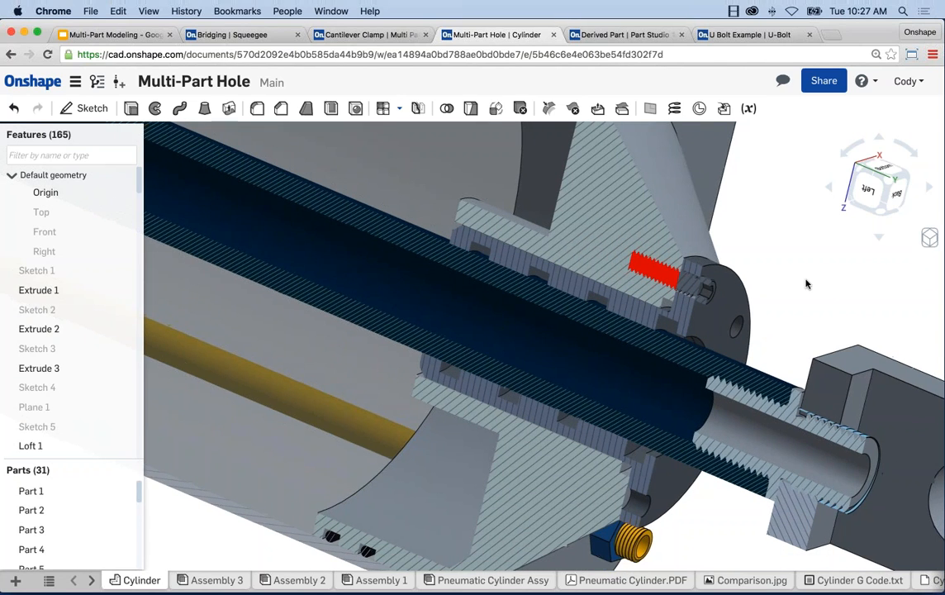
pyautogui.moveTo(831, 283); pyautogui.dragTo(806, 284, button='middle')
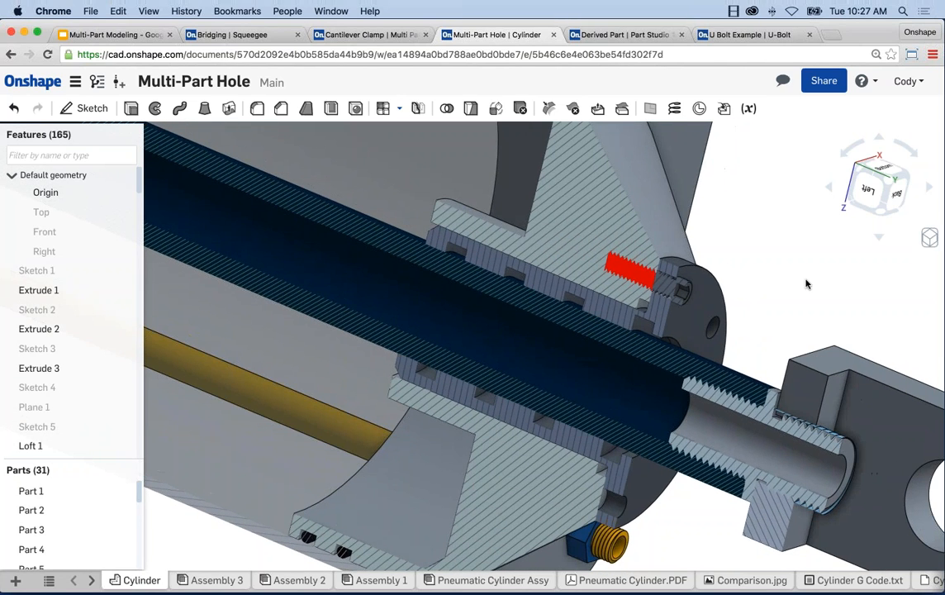
pyautogui.click(926, 242)
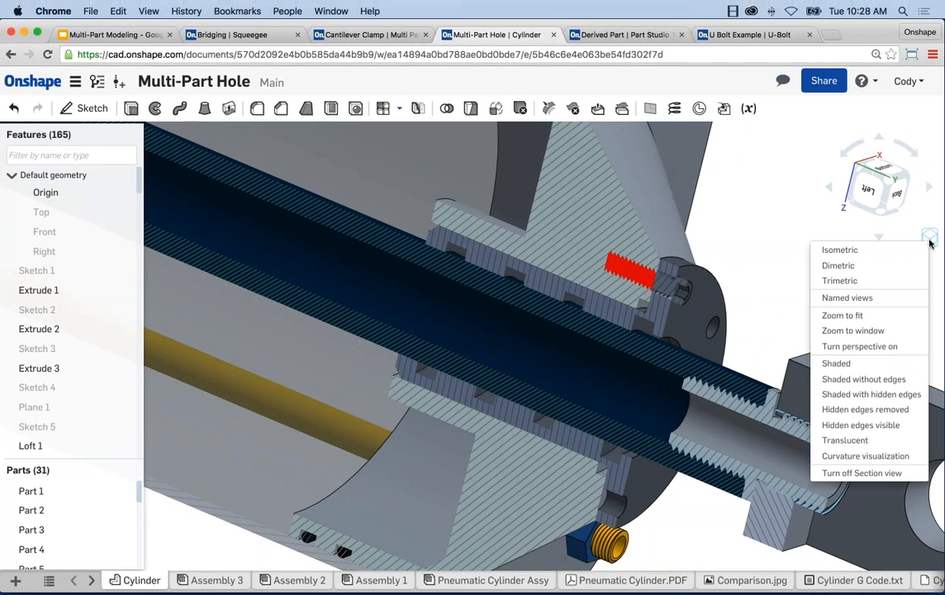
pyautogui.click(875, 474)
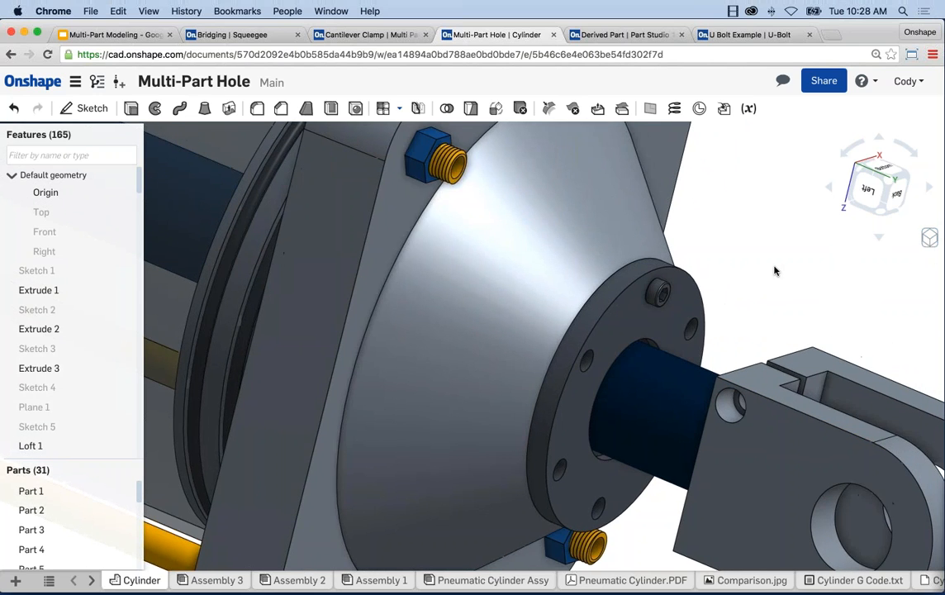
# - Subtract the flange screw from the conical end cap with a Boolean, keeping the tool part
pyautogui.scroll(-2, 775, 271)
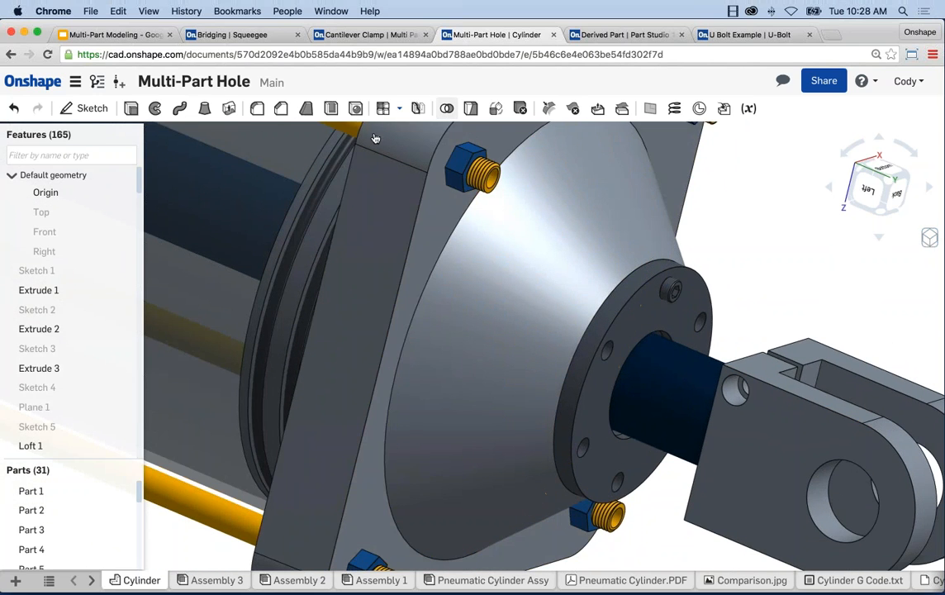
pyautogui.click(446, 108)
pyautogui.click(197, 156)
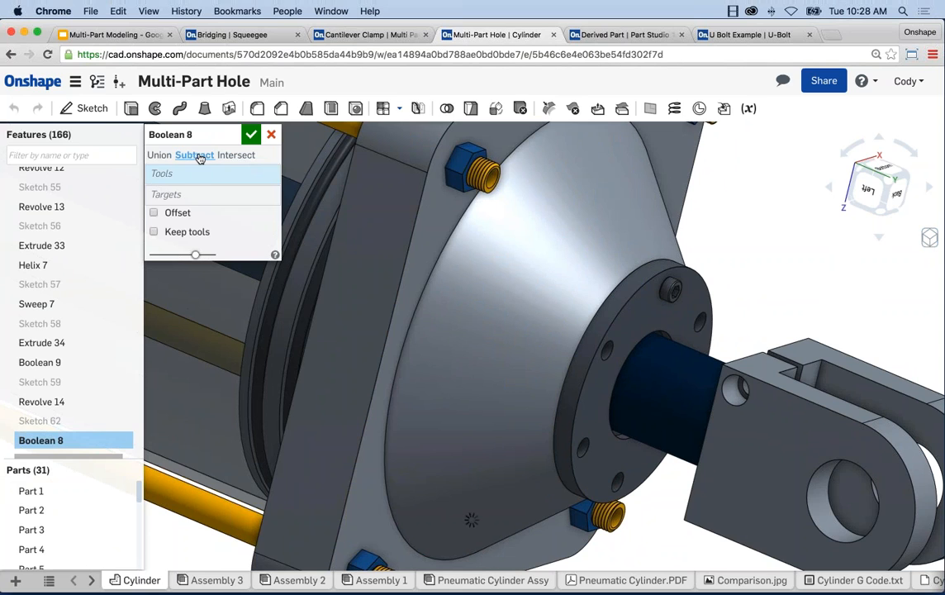
pyautogui.click(669, 292)
pyautogui.click(210, 194)
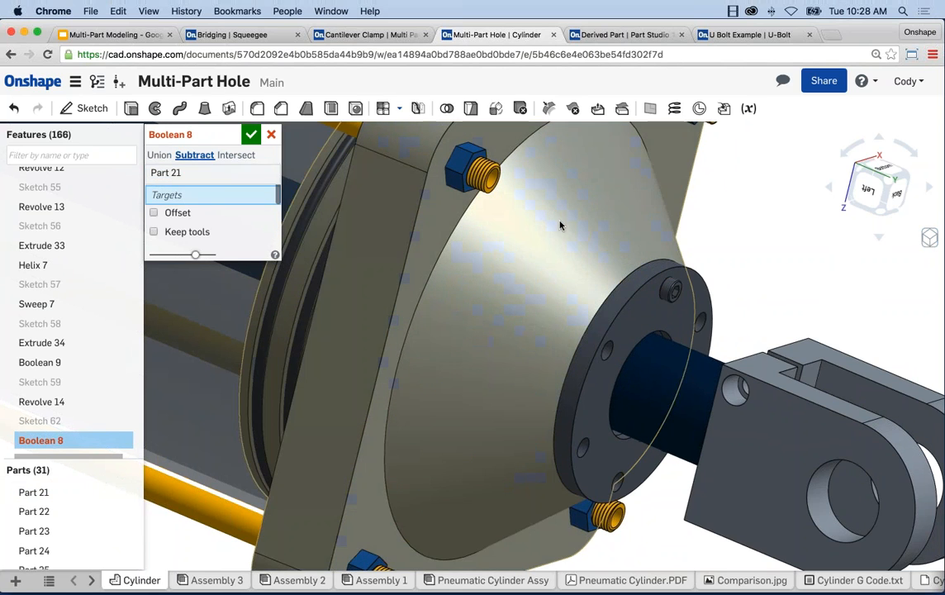
pyautogui.click(562, 209)
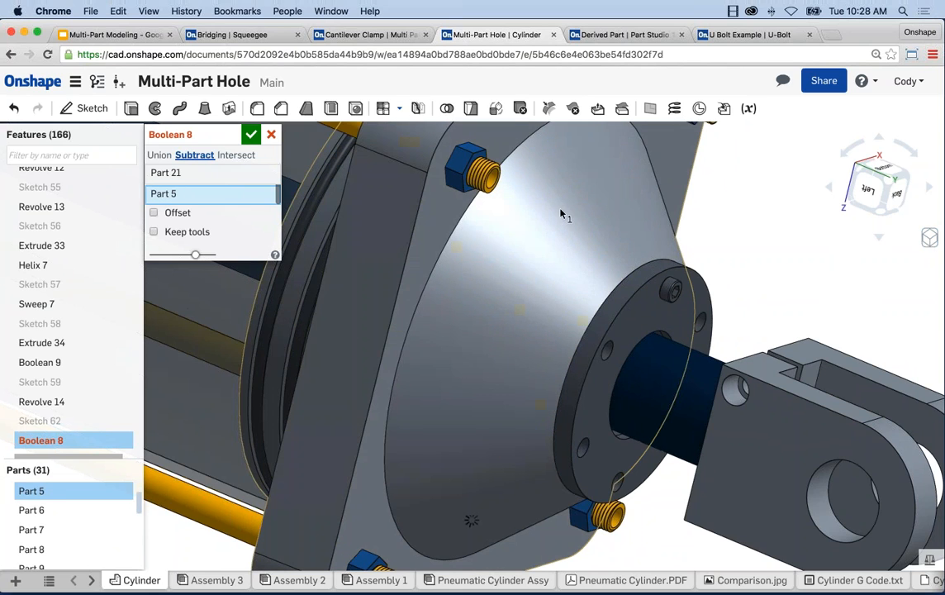
pyautogui.click(154, 232)
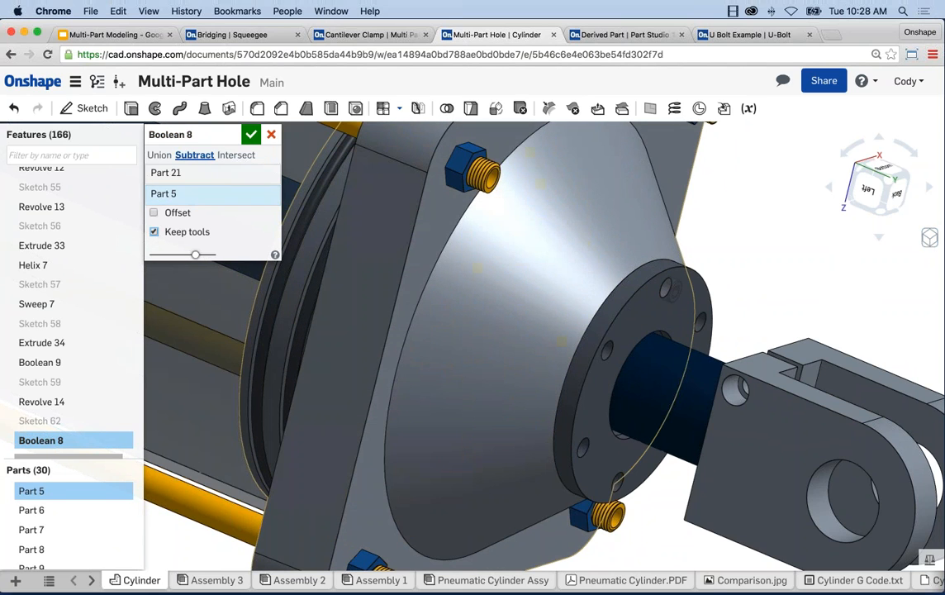
pyautogui.click(251, 135)
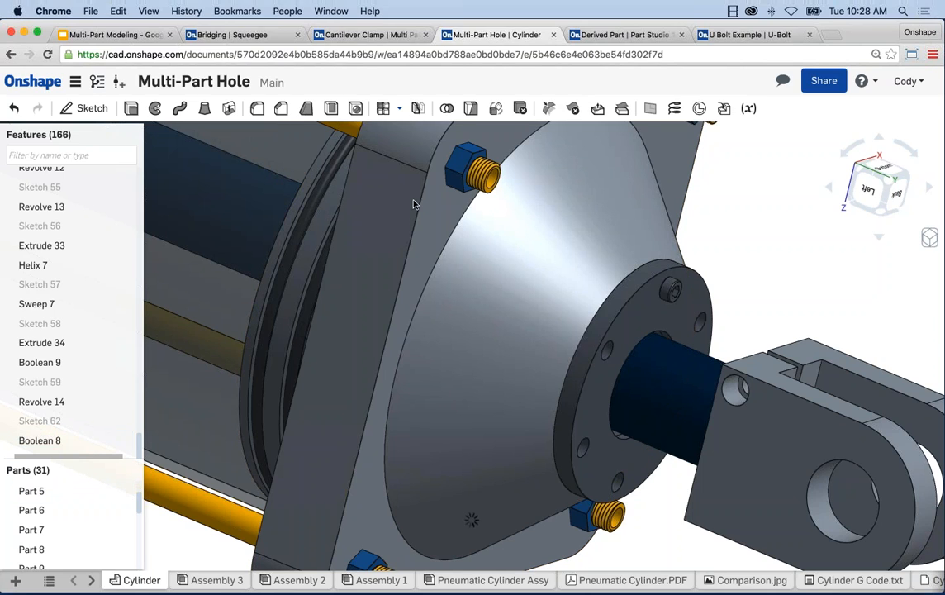
# - Section the cylinder at the Right plane again and examine the screw's thread cut in the end cap
pyautogui.scroll(20, 82, 247)
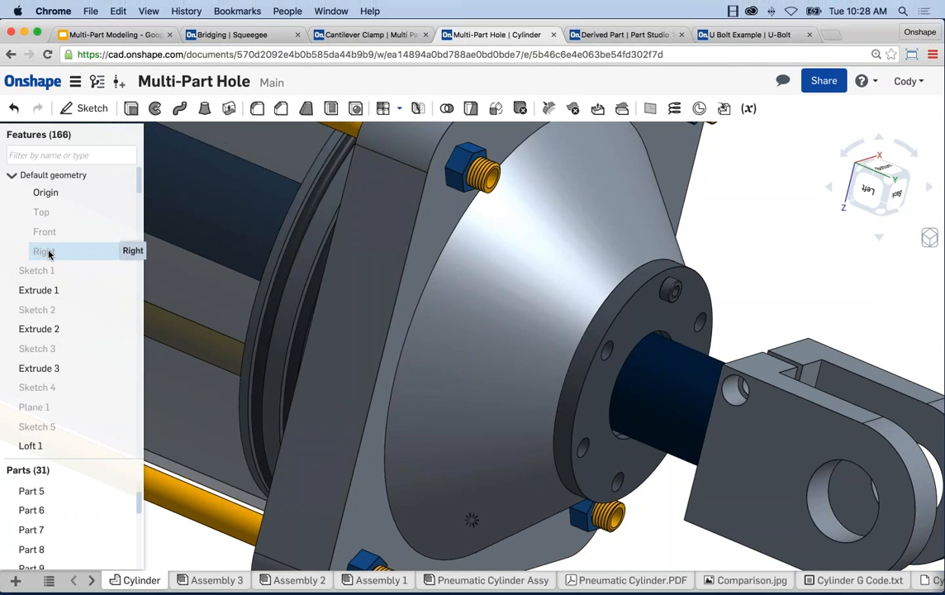
pyautogui.click(929, 238)
pyautogui.click(842, 314)
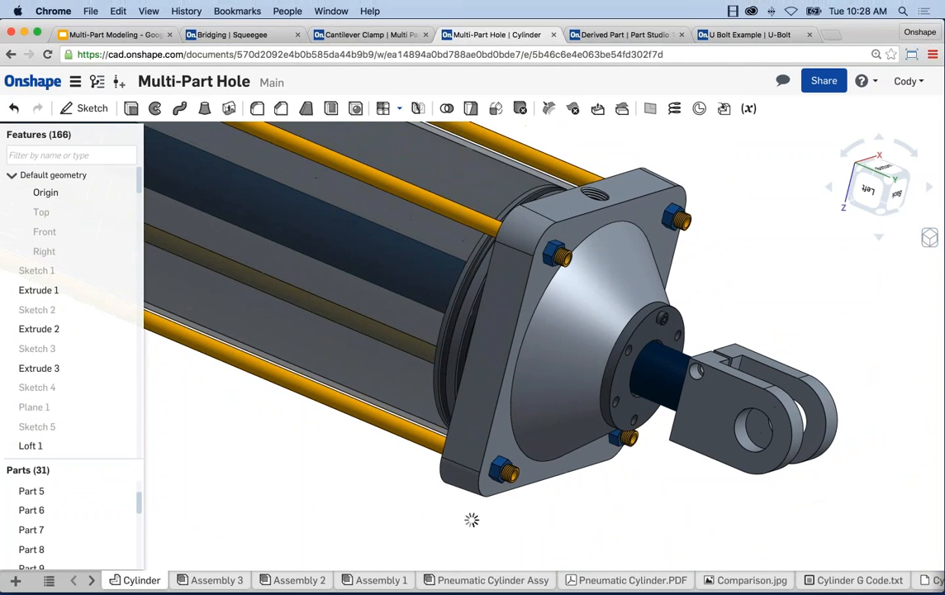
pyautogui.moveTo(746, 310); pyautogui.dragTo(737, 316, button='right')
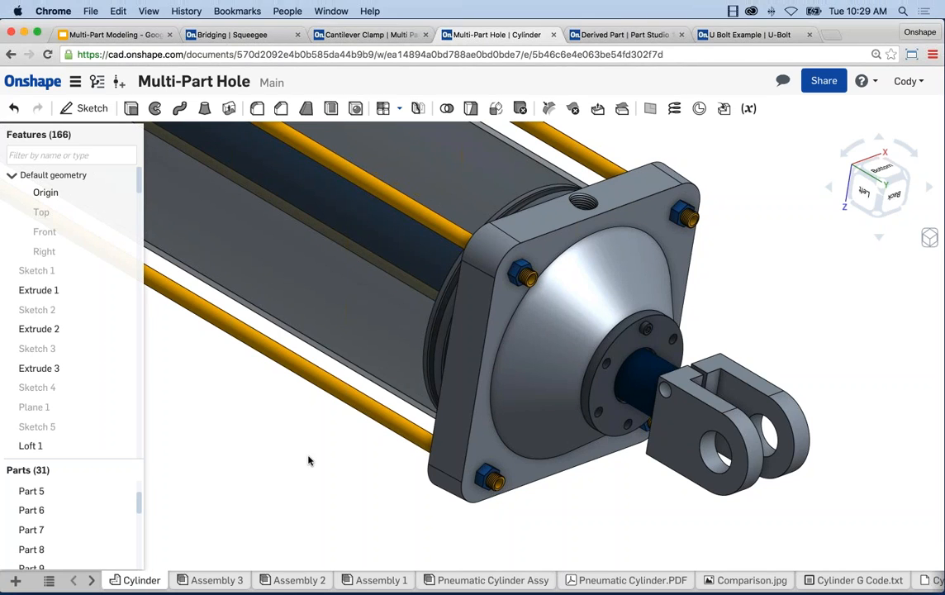
pyautogui.moveTo(323, 487); pyautogui.dragTo(317, 502, button='middle')
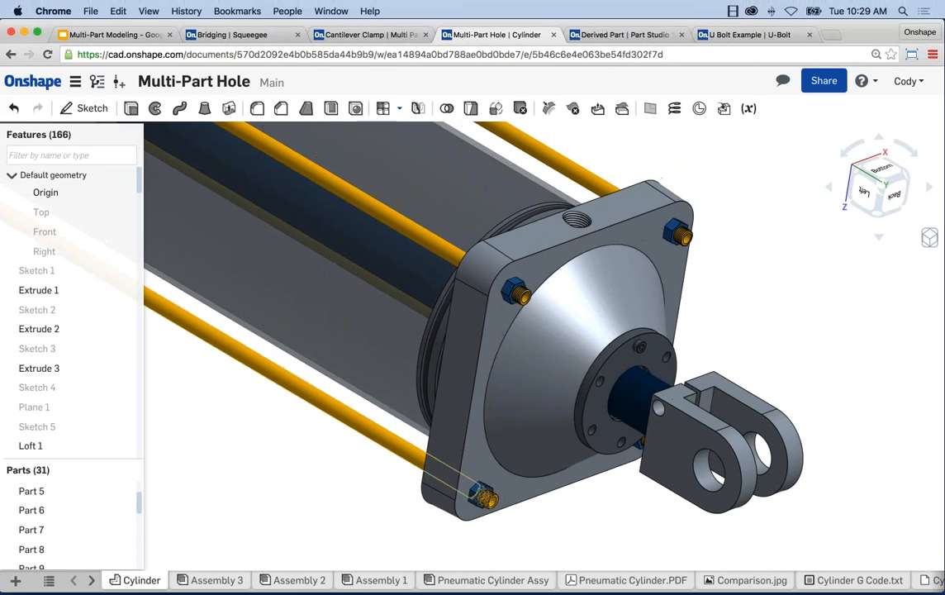
pyautogui.click(929, 237)
pyautogui.click(864, 489)
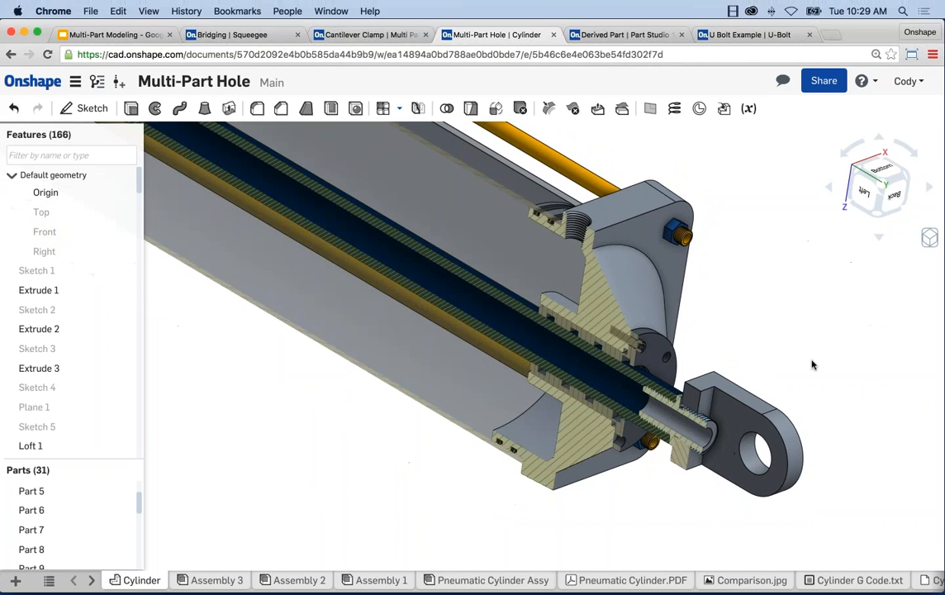
pyautogui.scroll(4, 757, 339)
pyautogui.scroll(8, 630, 343)
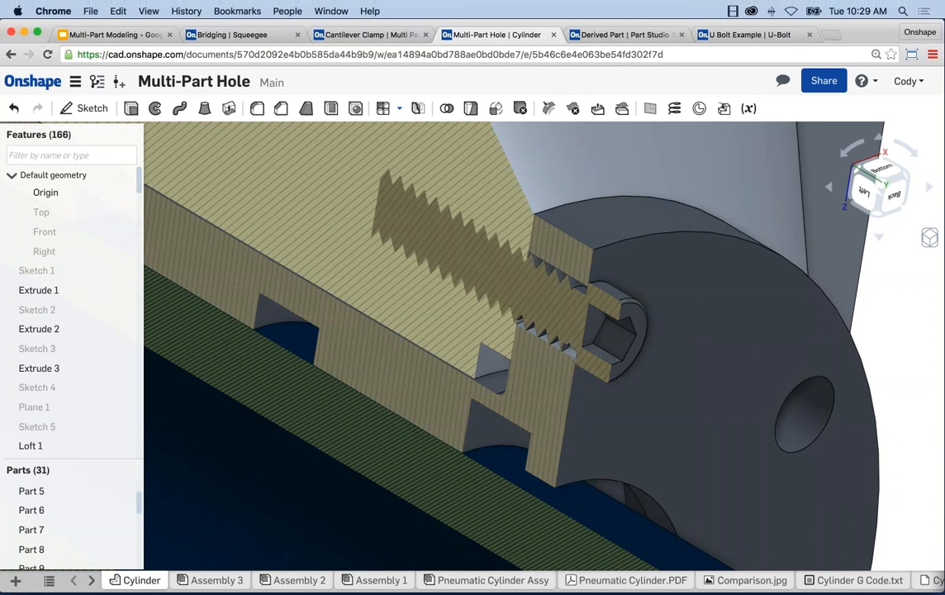
# - Look over the sectioned flange and rod, and return the cylinder to the unsectioned view
pyautogui.scroll(-2, 900, 376)
pyautogui.scroll(-3, 823, 365)
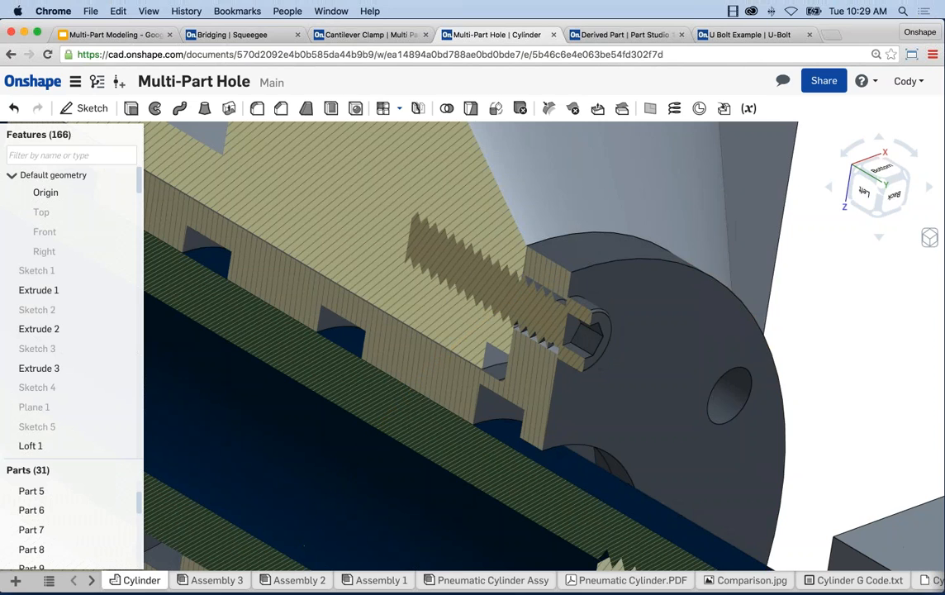
pyautogui.scroll(-2, 814, 321)
pyautogui.click(827, 320)
pyautogui.scroll(-4, 837, 317)
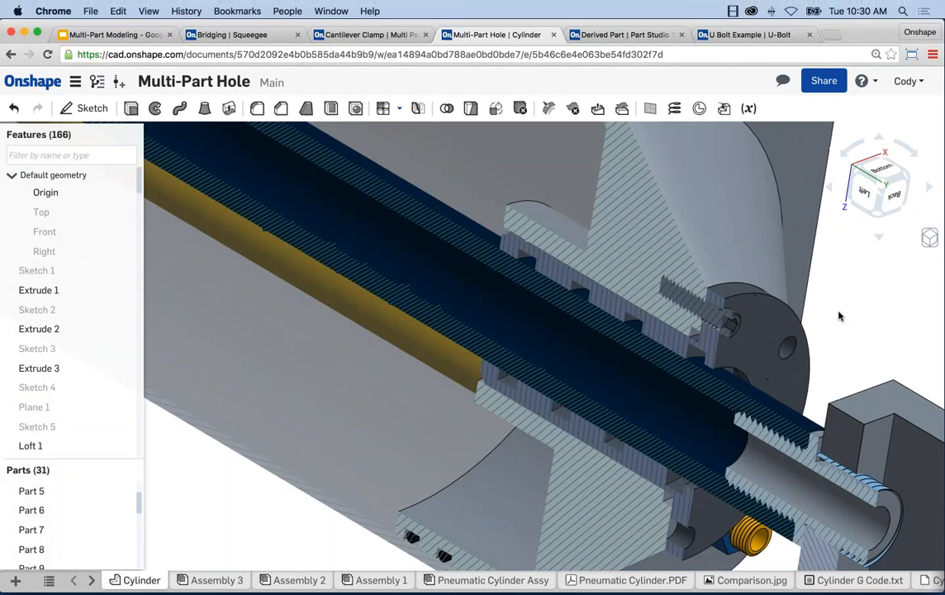
pyautogui.scroll(-2, 838, 317)
pyautogui.moveTo(847, 313); pyautogui.dragTo(760, 285, button='middle')
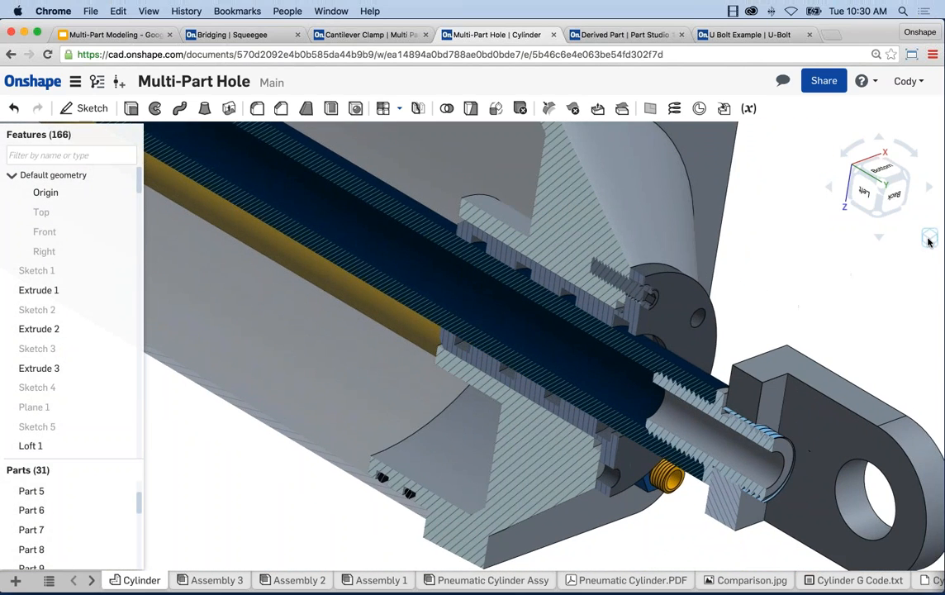
pyautogui.click(928, 239)
pyautogui.click(875, 468)
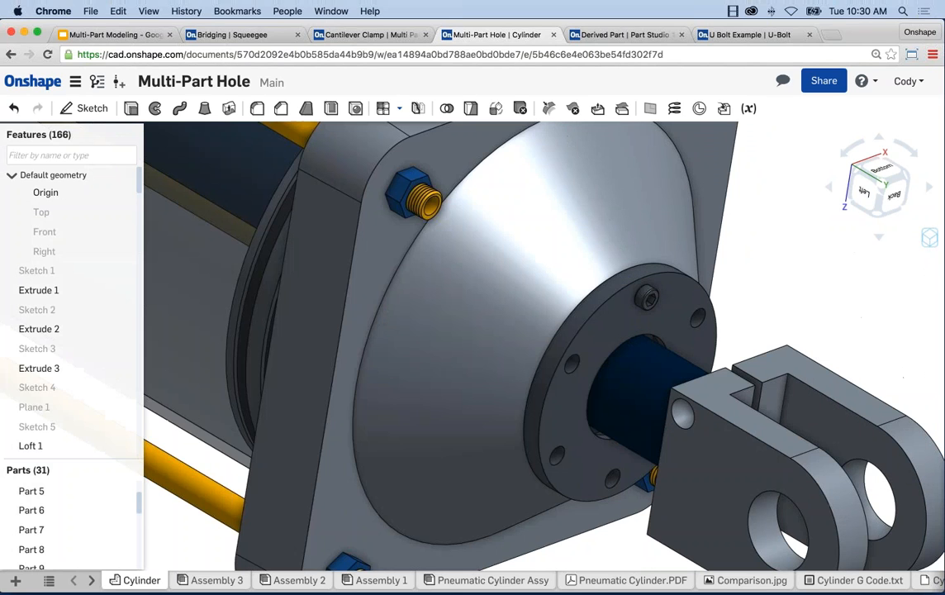
# - Delete the Boolean 8 subtraction at the end of the Cylinder's feature list
pyautogui.scroll(-15, 89, 398)
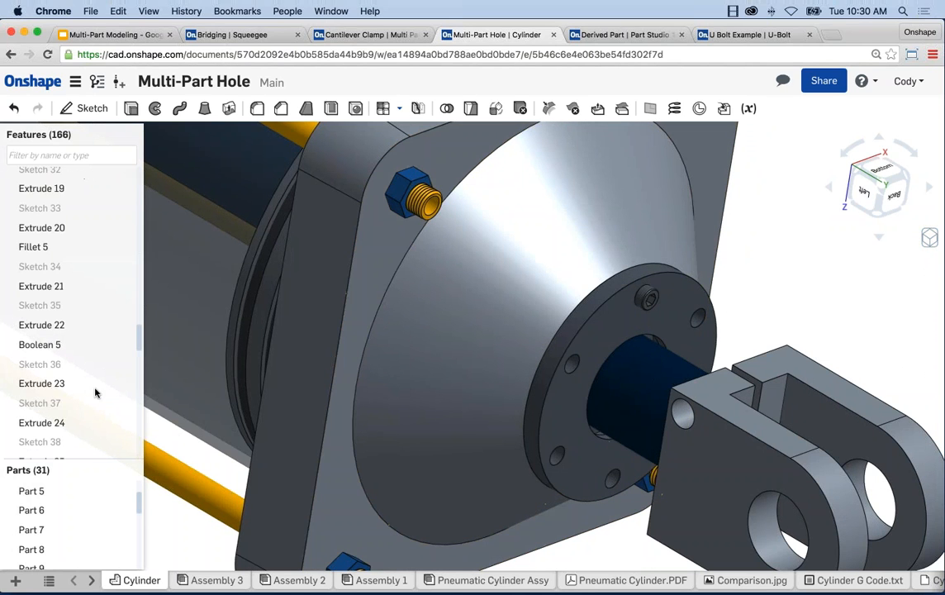
pyautogui.scroll(-10, 95, 392)
pyautogui.rightClick(47, 440)
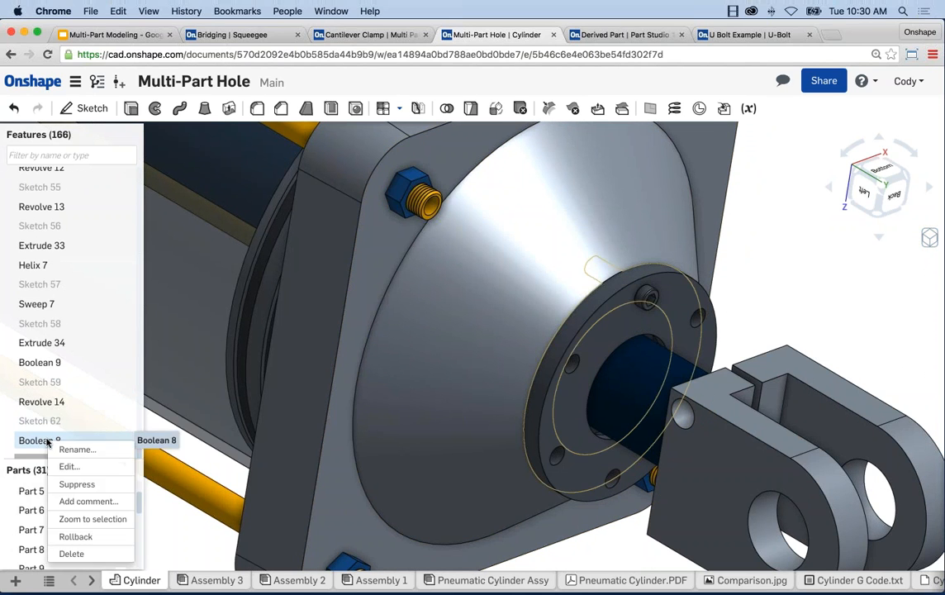
pyautogui.click(61, 555)
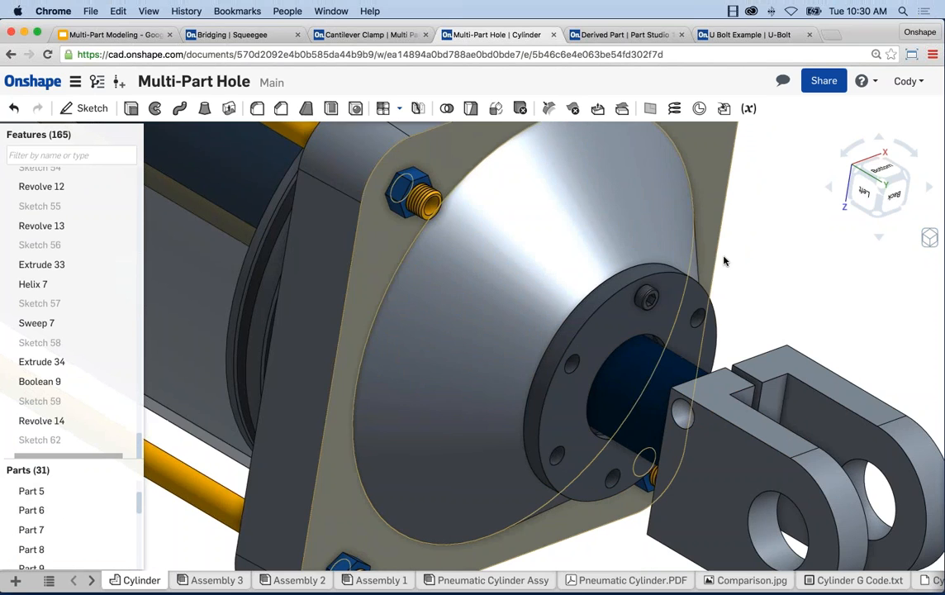
pyautogui.scroll(-5, 791, 276)
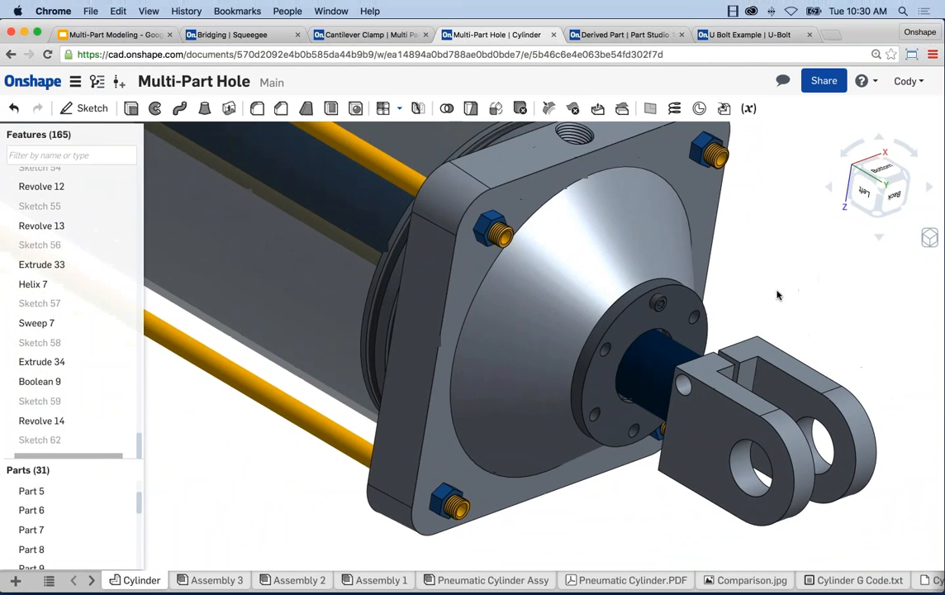
pyautogui.moveTo(777, 295); pyautogui.dragTo(757, 303, button='middle')
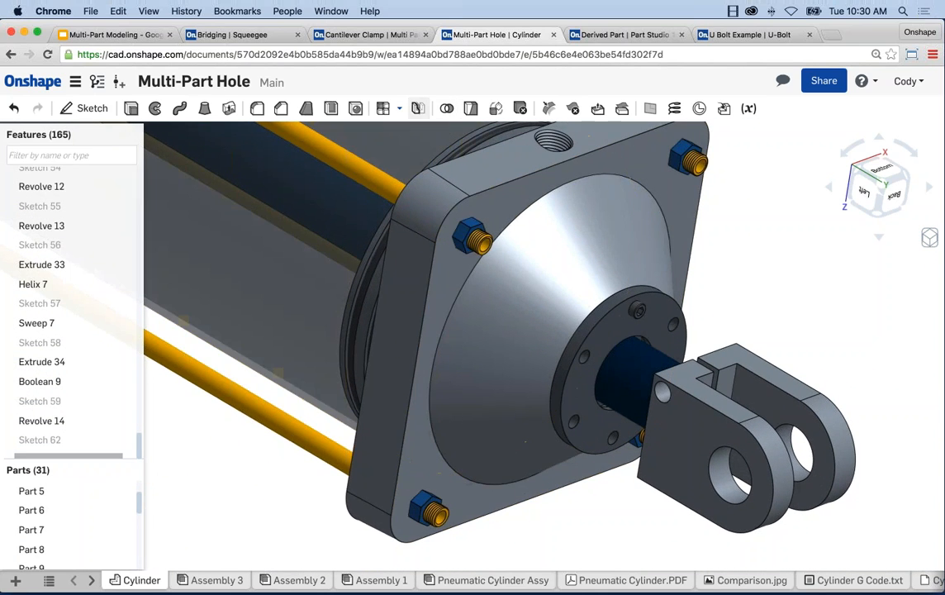
pyautogui.click(398, 108)
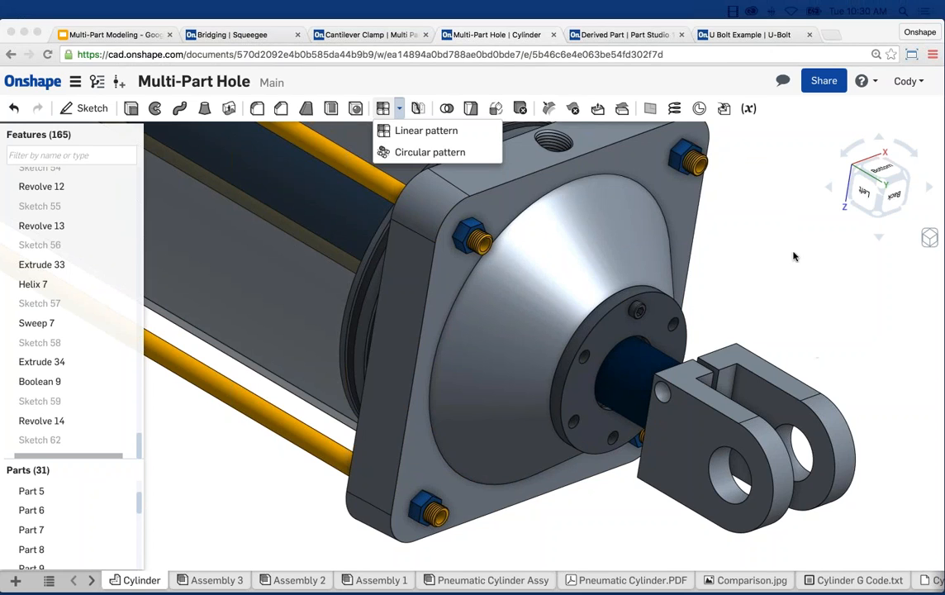
# - Switch to the Cantilever Clamp document and edit Boolean 1 to offset all faces by .005 in
pyautogui.click(380, 36)
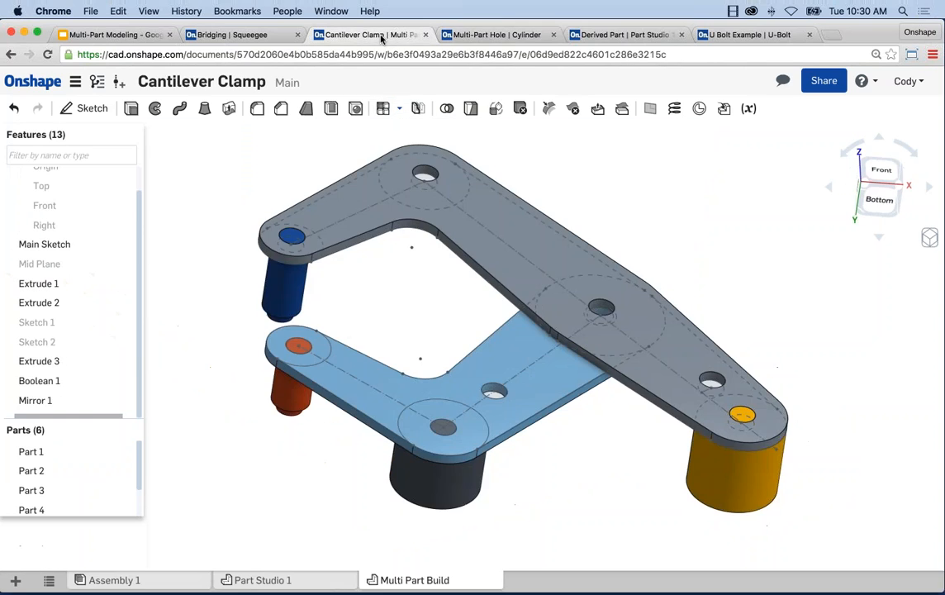
pyautogui.rightClick(54, 381)
pyautogui.click(75, 410)
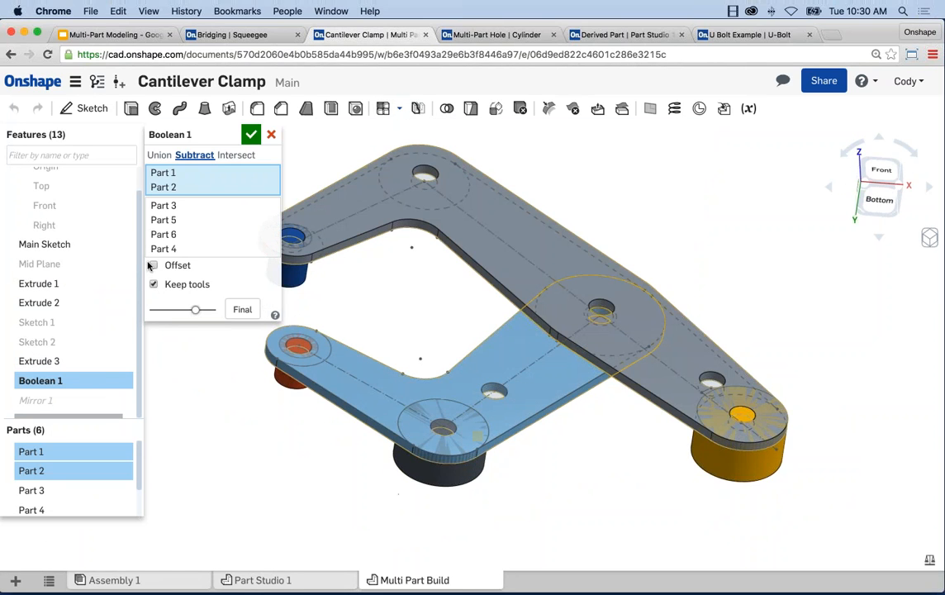
pyautogui.click(154, 266)
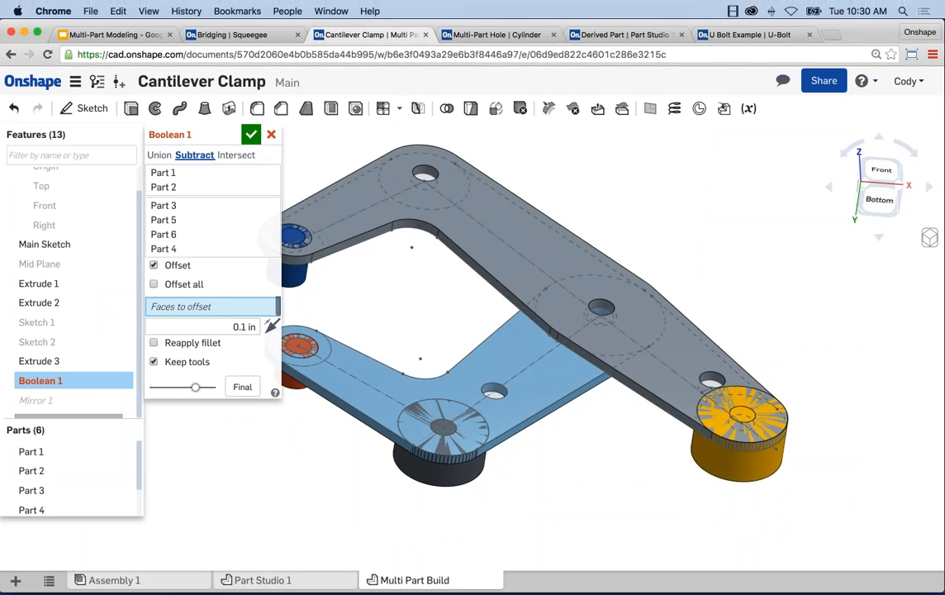
pyautogui.click(243, 326)
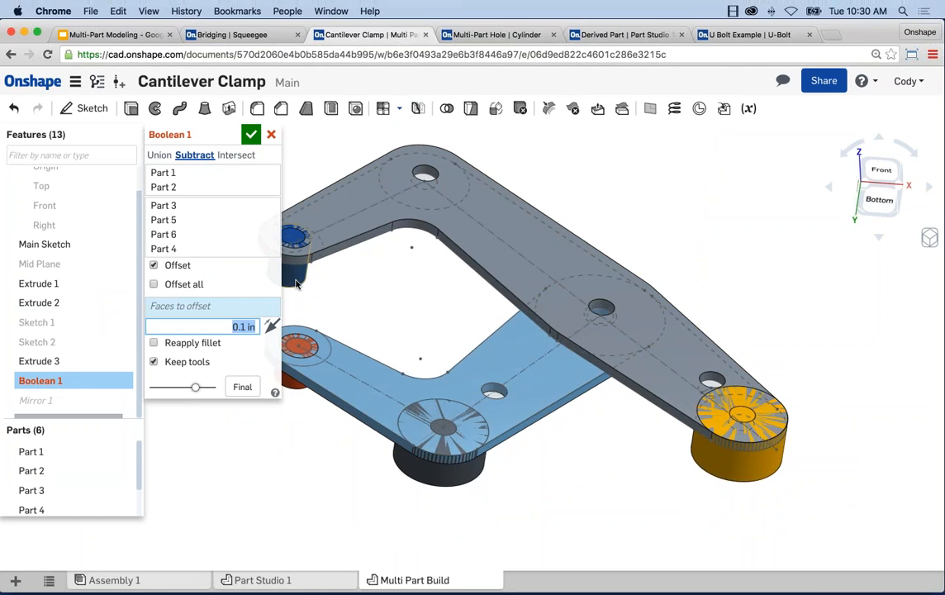
pyautogui.click(154, 284)
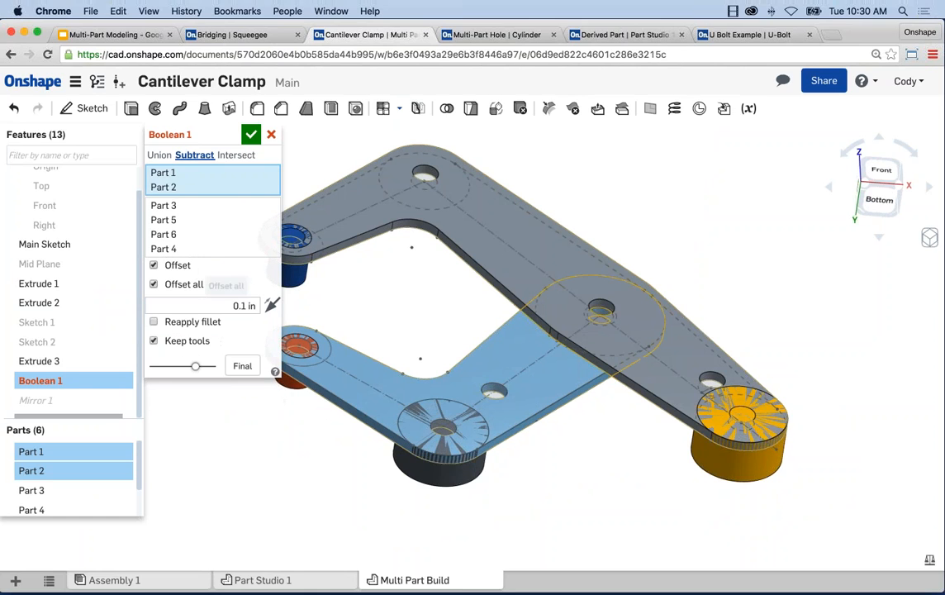
pyautogui.write('.005')
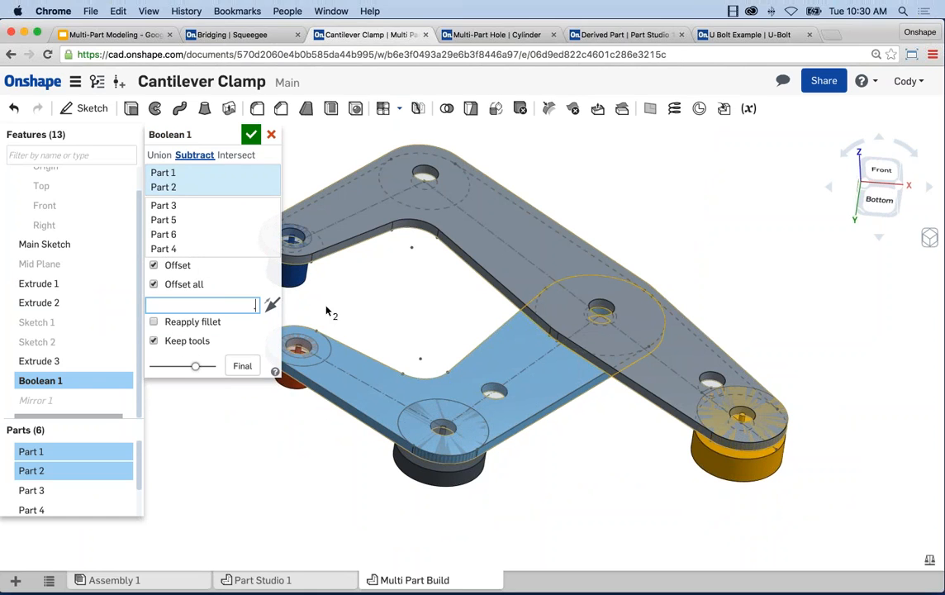
pyautogui.press('Return')
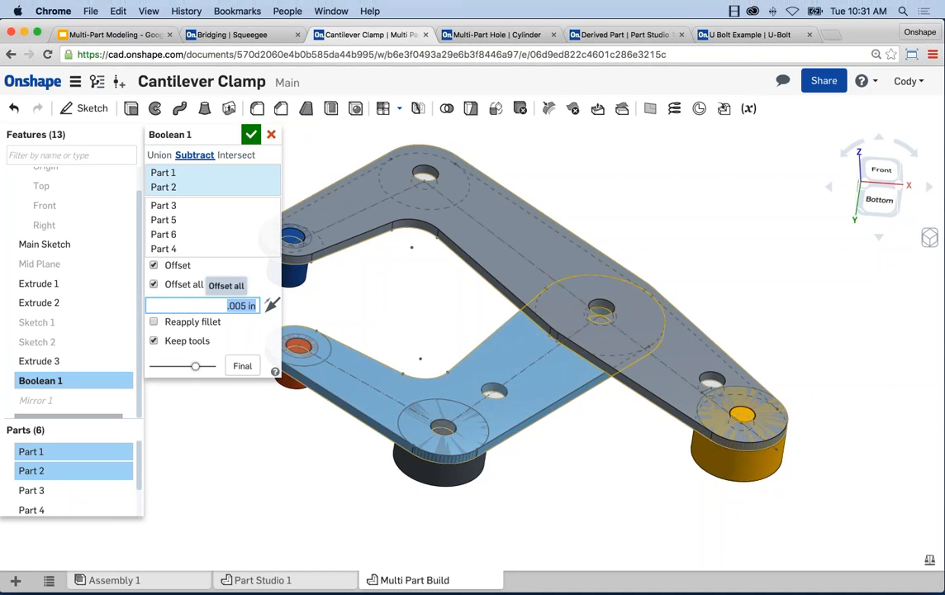
pyautogui.click(250, 133)
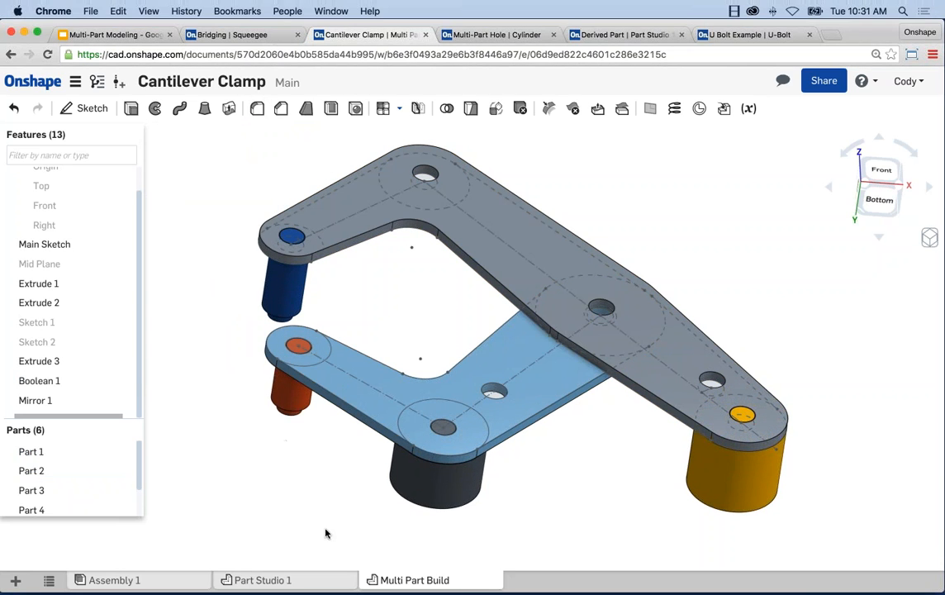
# - In the Multi-Part Hole cylinder, start a circular part pattern of the flange screw around the flange's outer circular edge
pyautogui.moveTo(312, 476); pyautogui.dragTo(267, 468, button='middle')
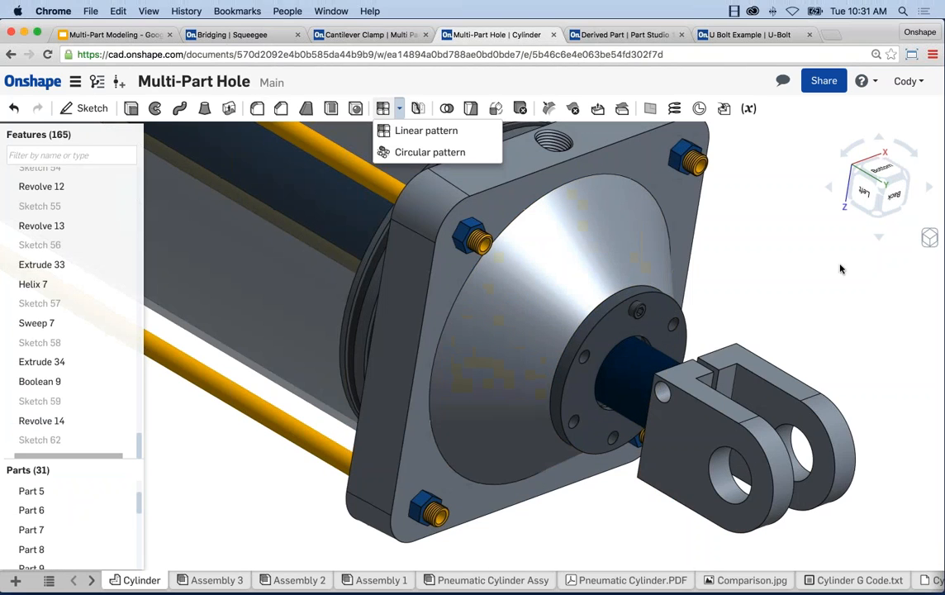
pyautogui.moveTo(732, 259); pyautogui.dragTo(707, 279, button='middle')
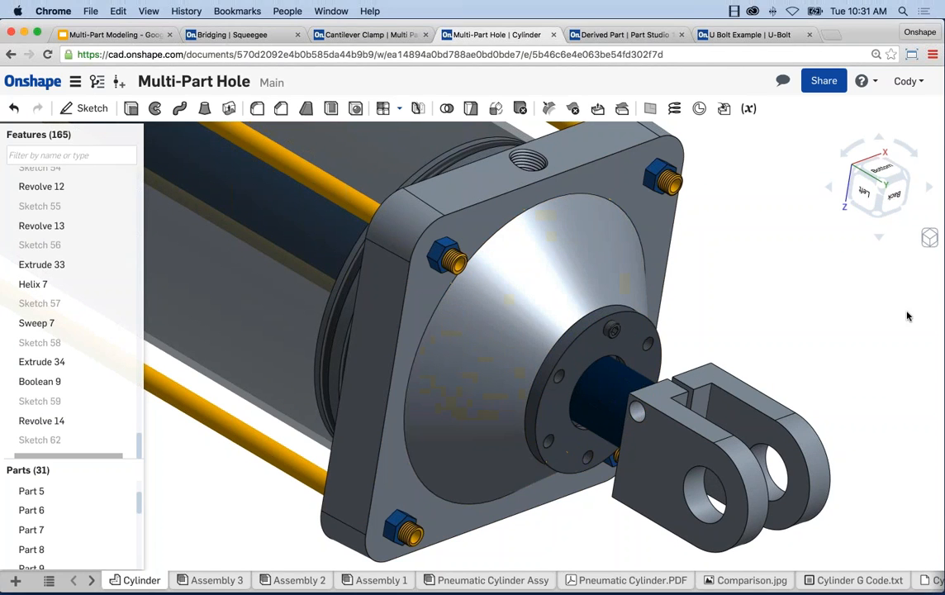
pyautogui.scroll(2, 805, 367)
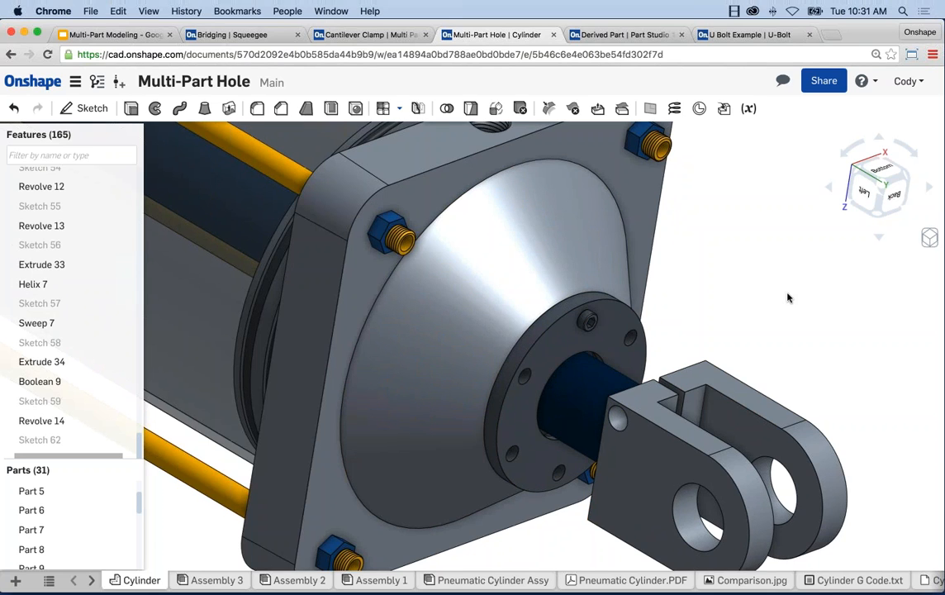
pyautogui.click(397, 111)
pyautogui.click(417, 146)
pyautogui.scroll(5, 593, 323)
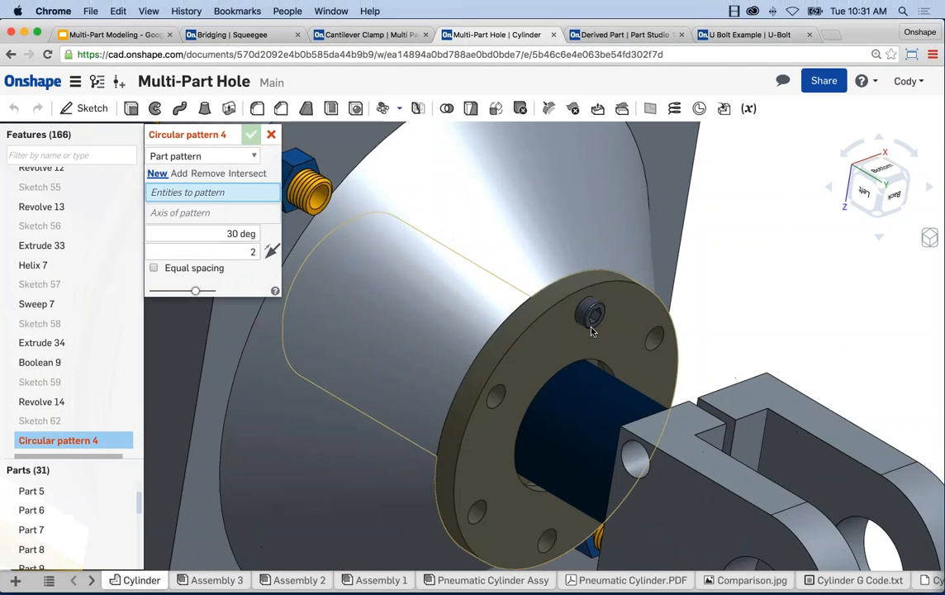
pyautogui.click(595, 321)
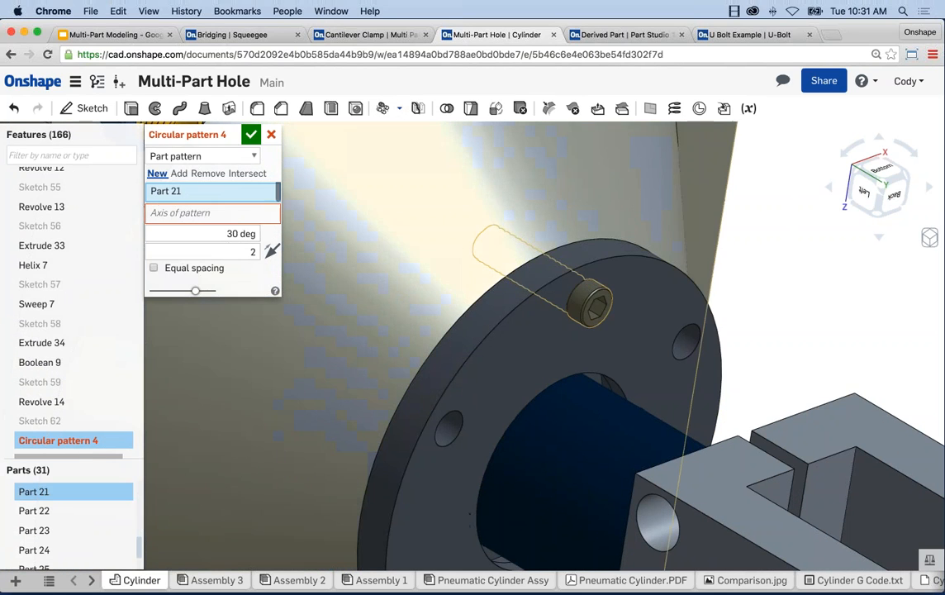
pyautogui.click(221, 213)
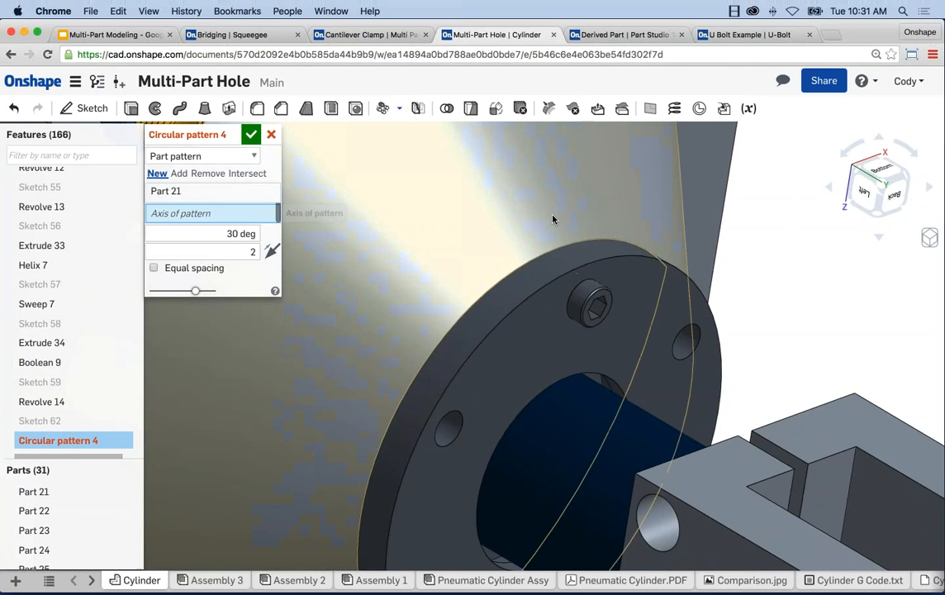
pyautogui.click(616, 258)
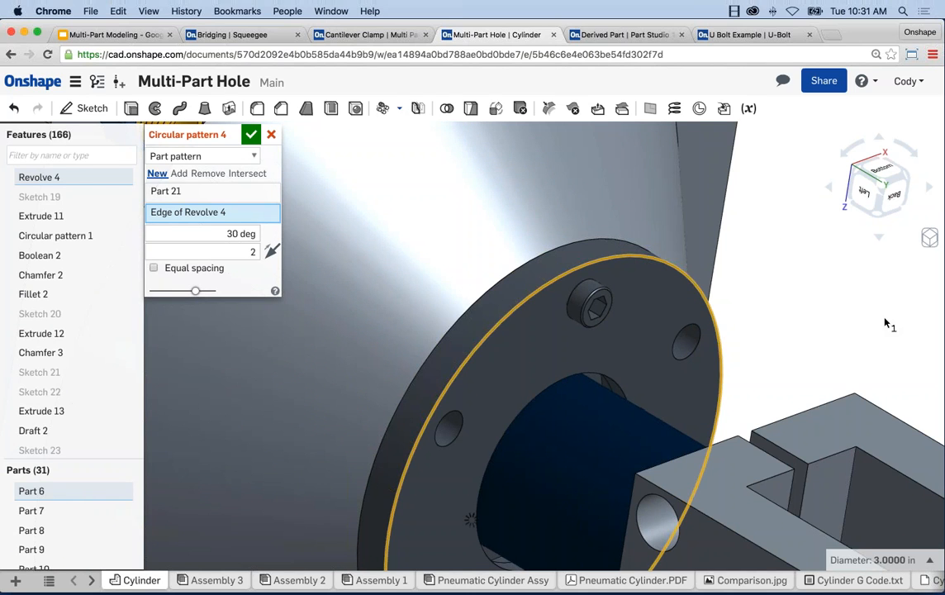
# - Set the circular pattern to 6 equally spaced screws over 360 degrees and finish it
pyautogui.scroll(-4, 814, 311)
pyautogui.scroll(-2, 817, 315)
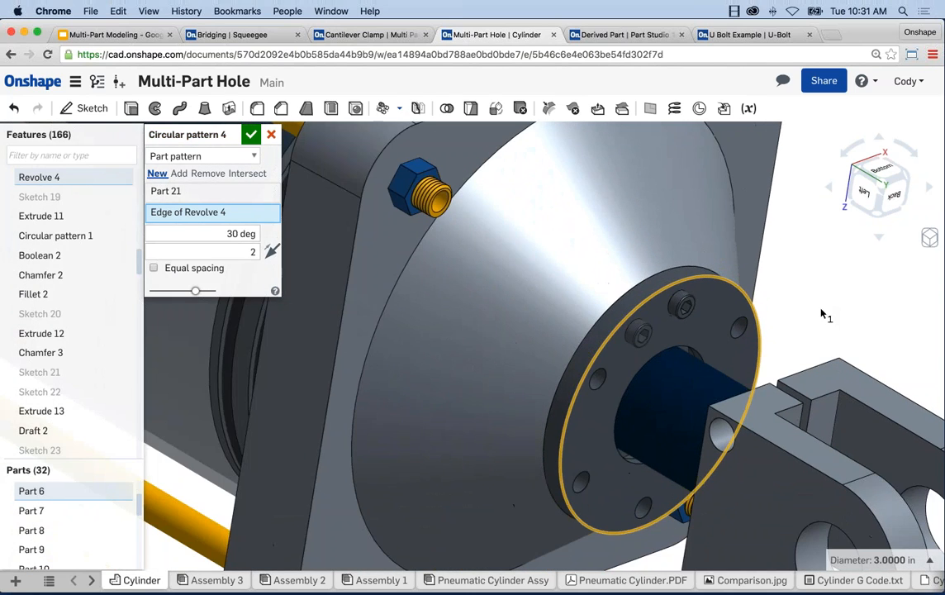
pyautogui.moveTo(820, 314); pyautogui.dragTo(786, 314, button='middle')
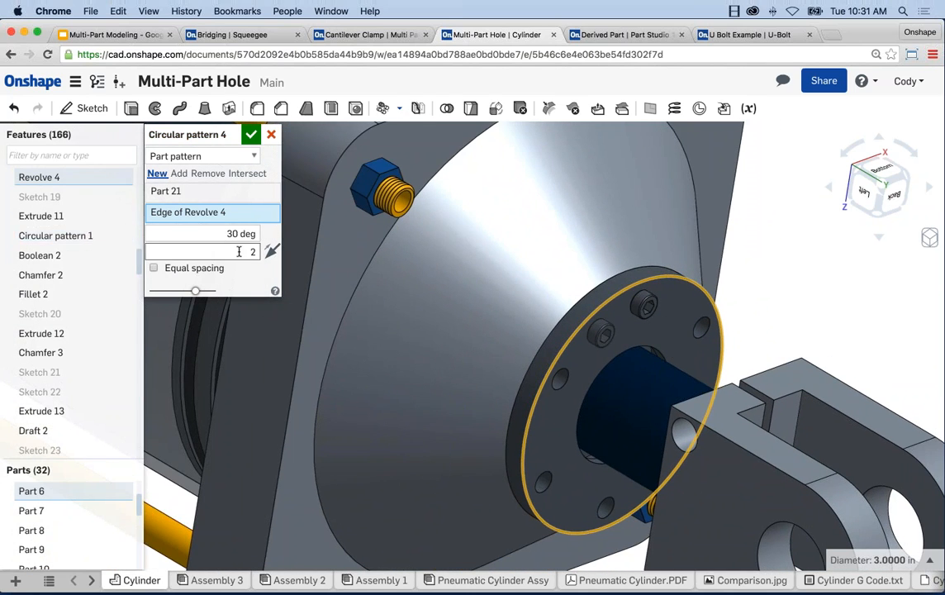
pyautogui.click(154, 268)
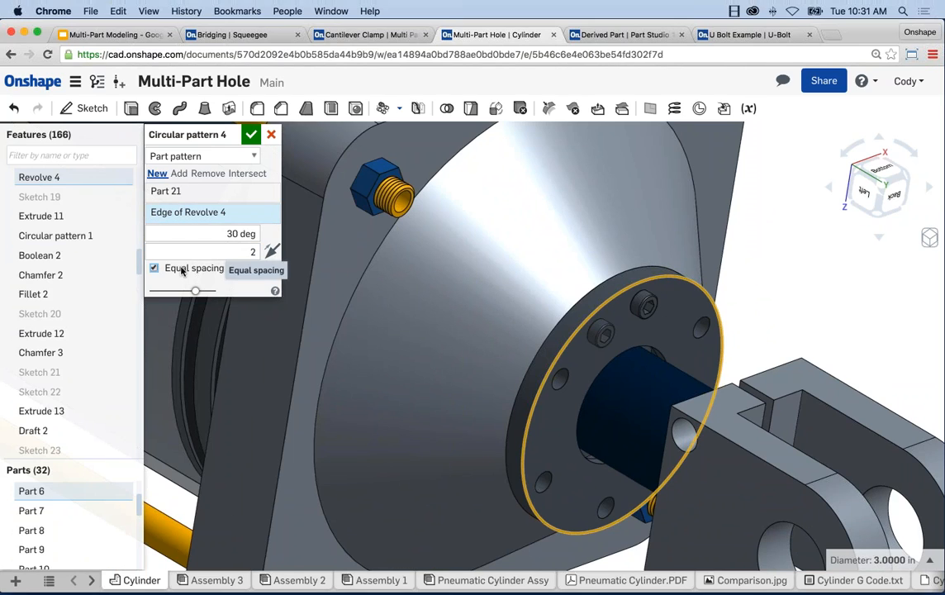
pyautogui.click(219, 235)
pyautogui.write('360')
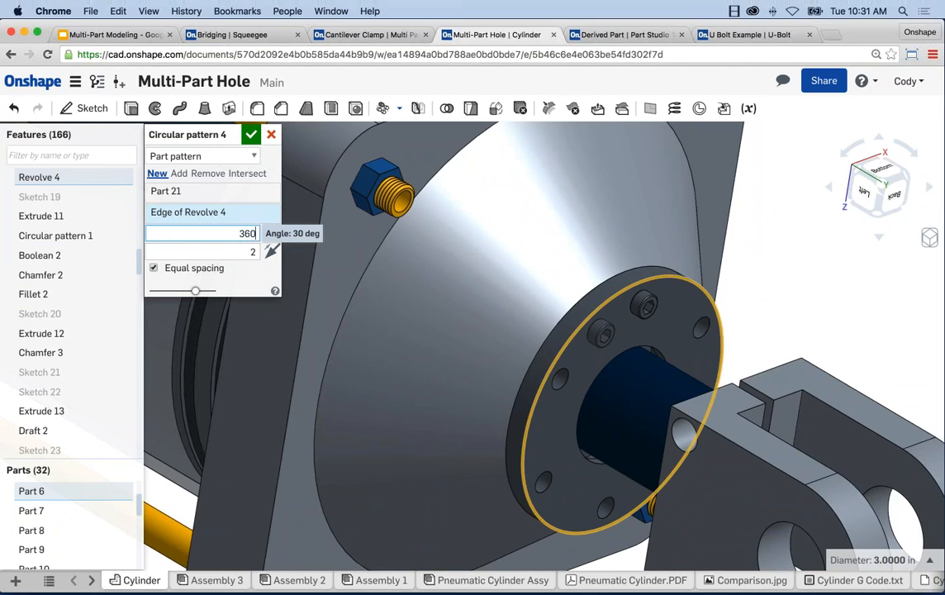
pyautogui.press('Return')
pyautogui.click(248, 252)
pyautogui.write('5')
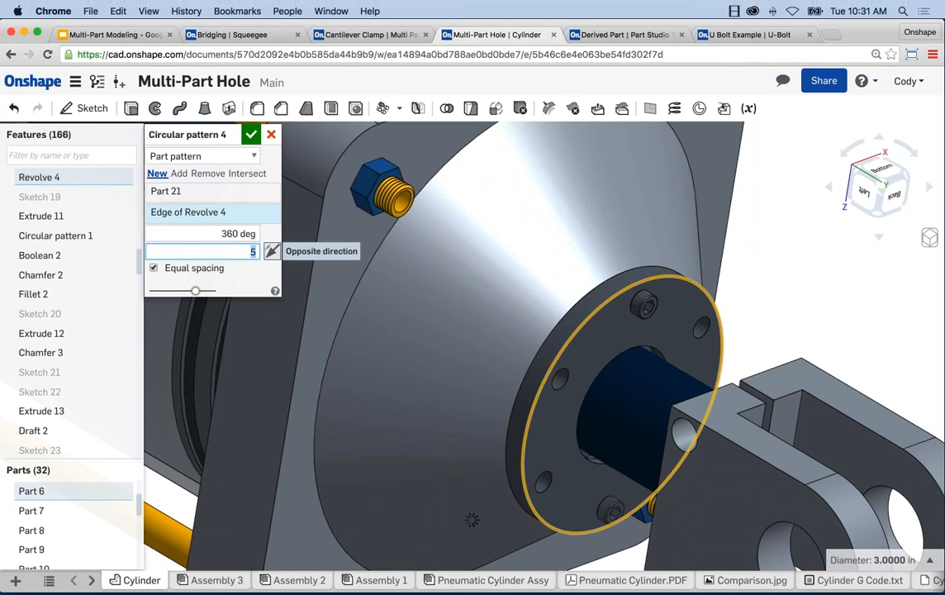
pyautogui.write('6')
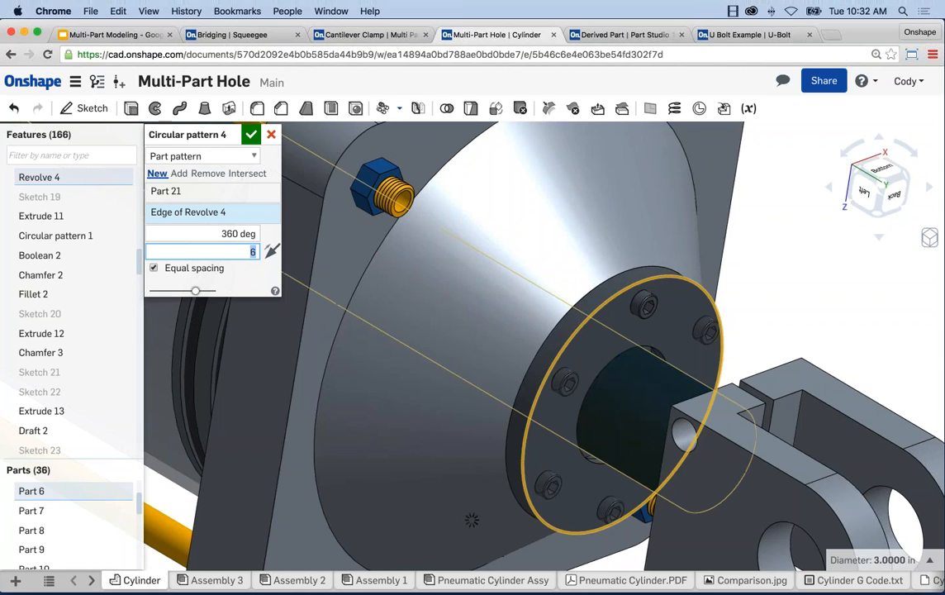
pyautogui.click(251, 135)
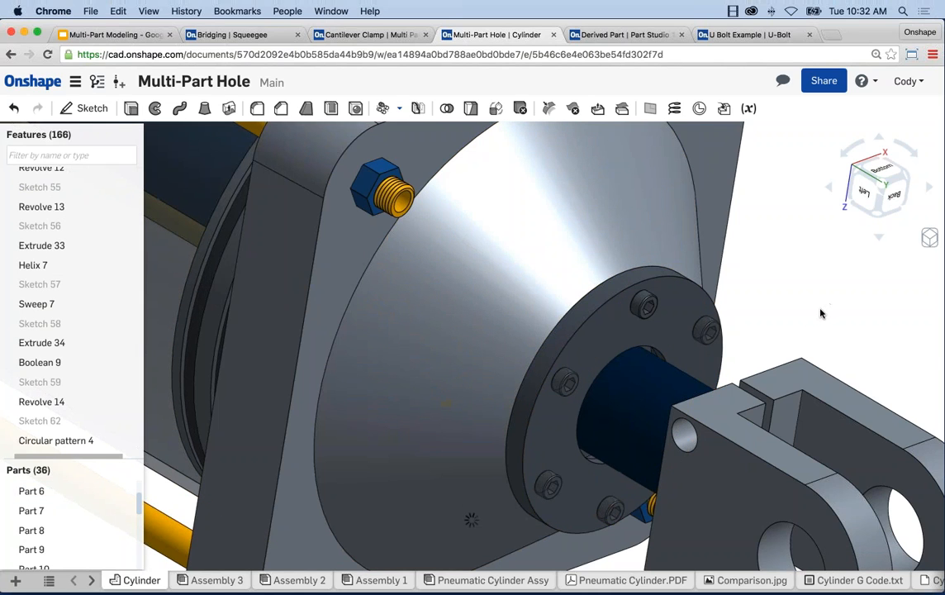
# - Start a Boolean subtraction with all six patterned flange screws as the tools
pyautogui.scroll(-5, 758, 289)
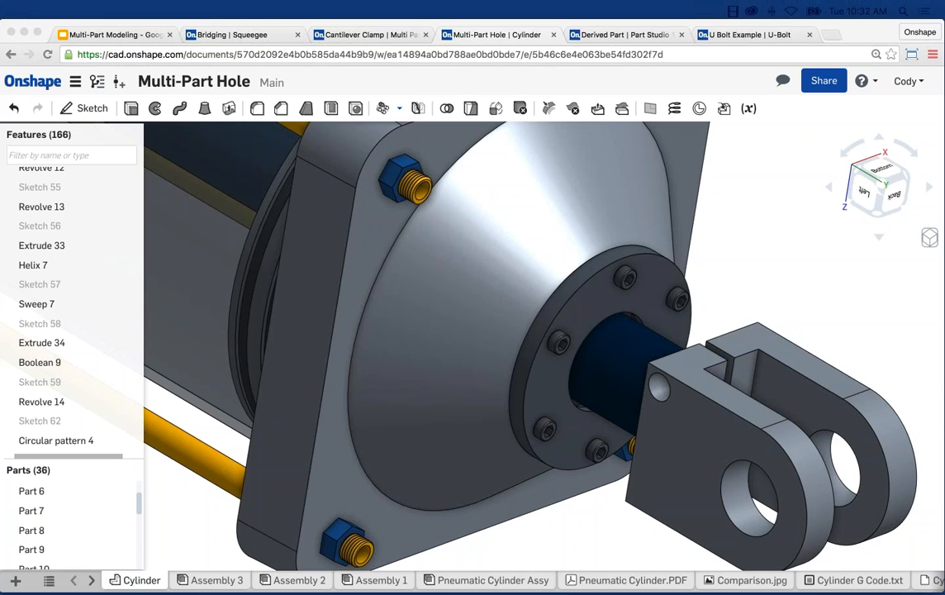
pyautogui.click(740, 236)
pyautogui.scroll(-1, 788, 296)
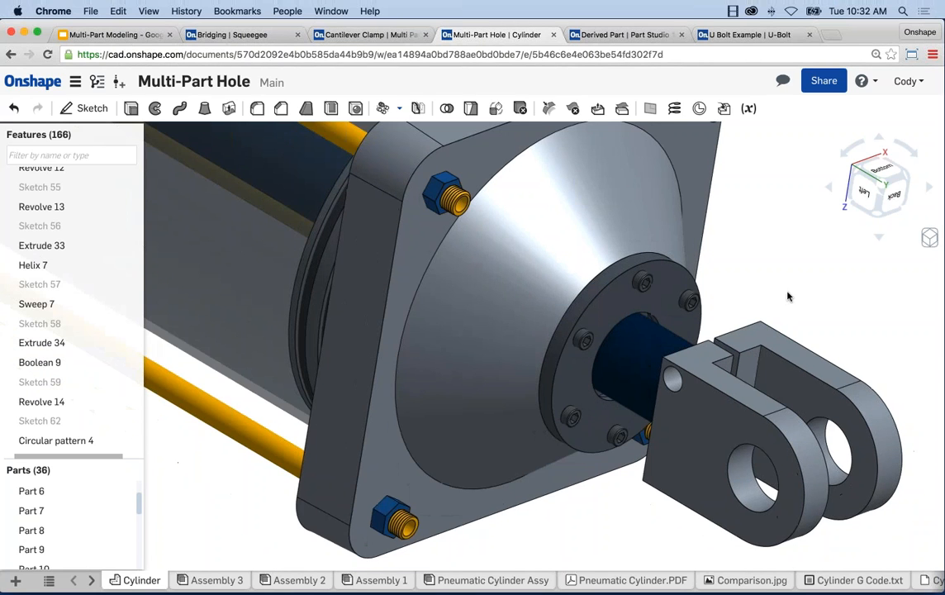
pyautogui.moveTo(600, 283); pyautogui.dragTo(535, 282, button='middle')
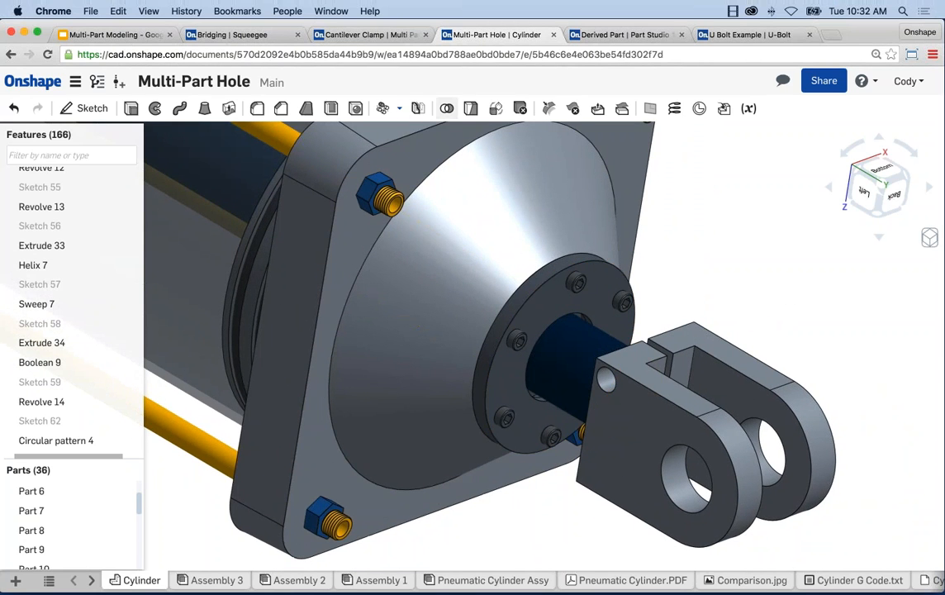
pyautogui.click(446, 108)
pyautogui.click(198, 155)
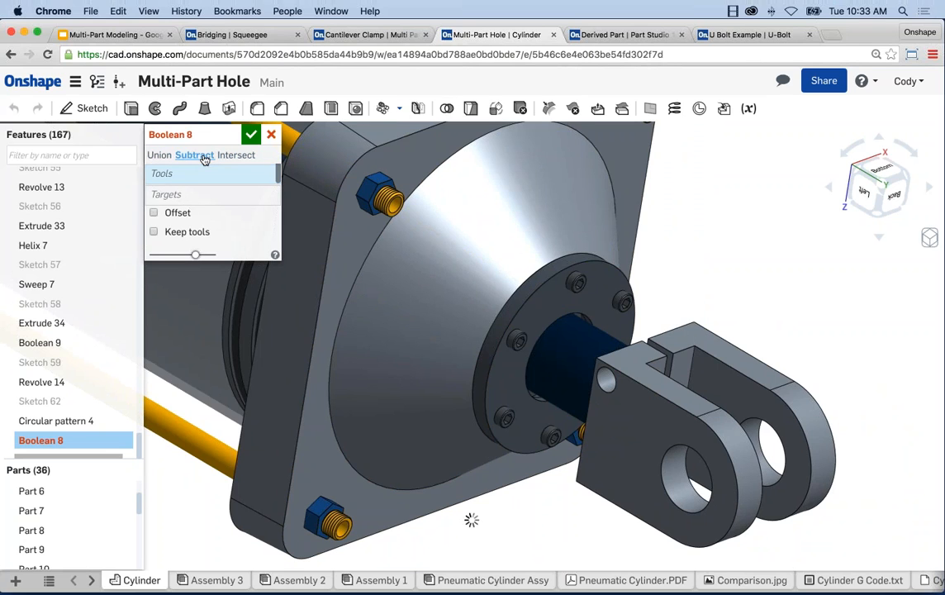
pyautogui.click(187, 174)
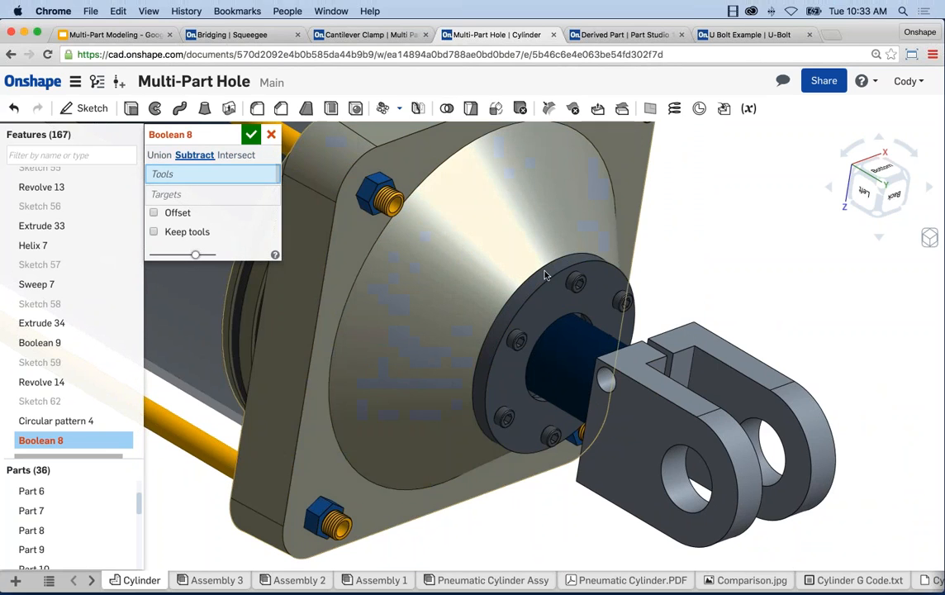
pyautogui.click(578, 284)
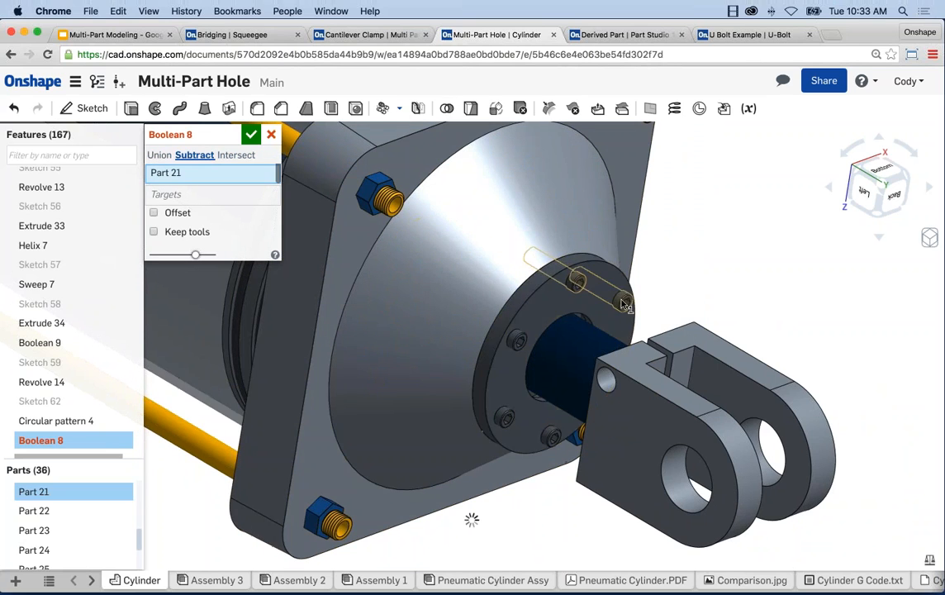
pyautogui.click(519, 344)
pyautogui.click(506, 417)
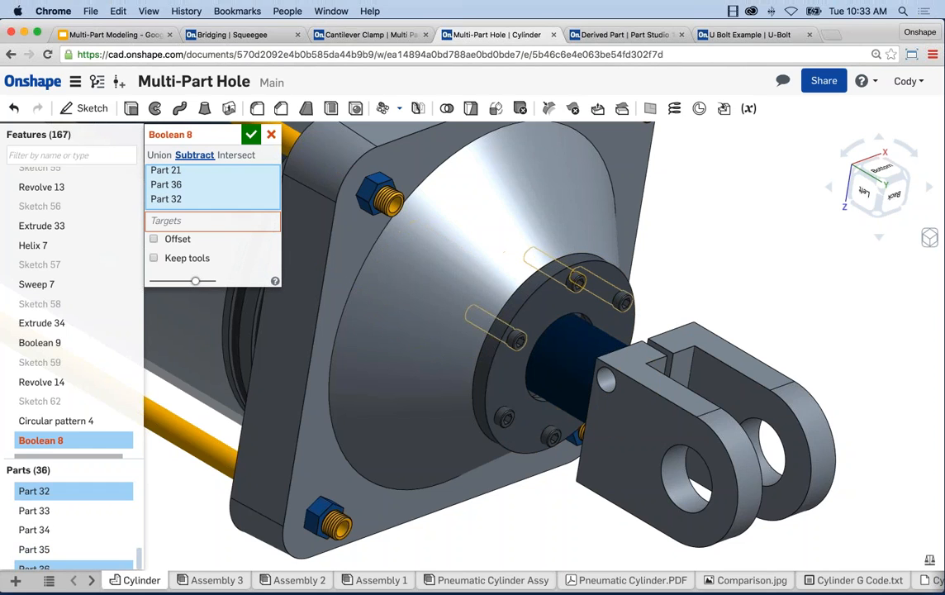
pyautogui.click(553, 438)
pyautogui.click(555, 444)
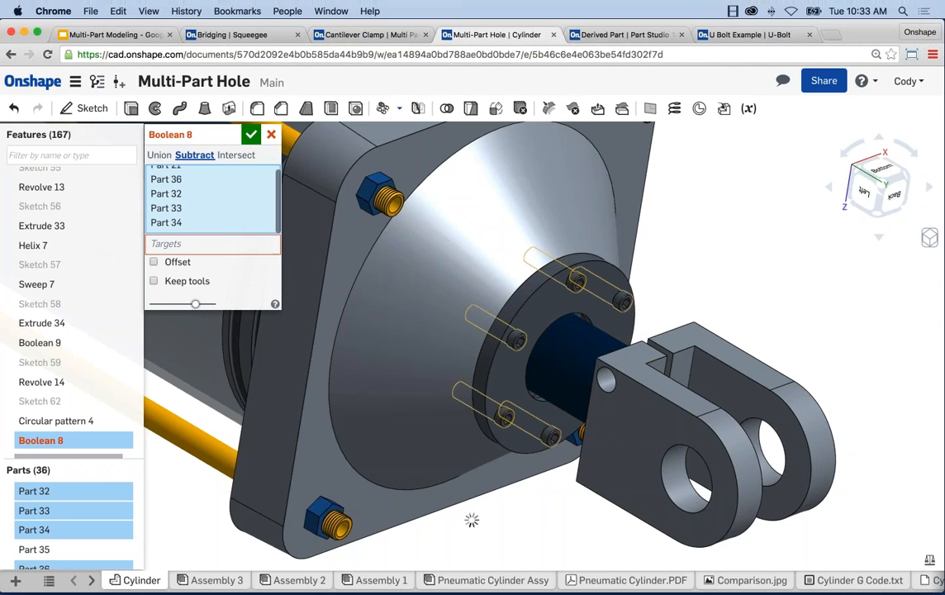
pyautogui.moveTo(552, 472); pyautogui.dragTo(524, 432, button='right')
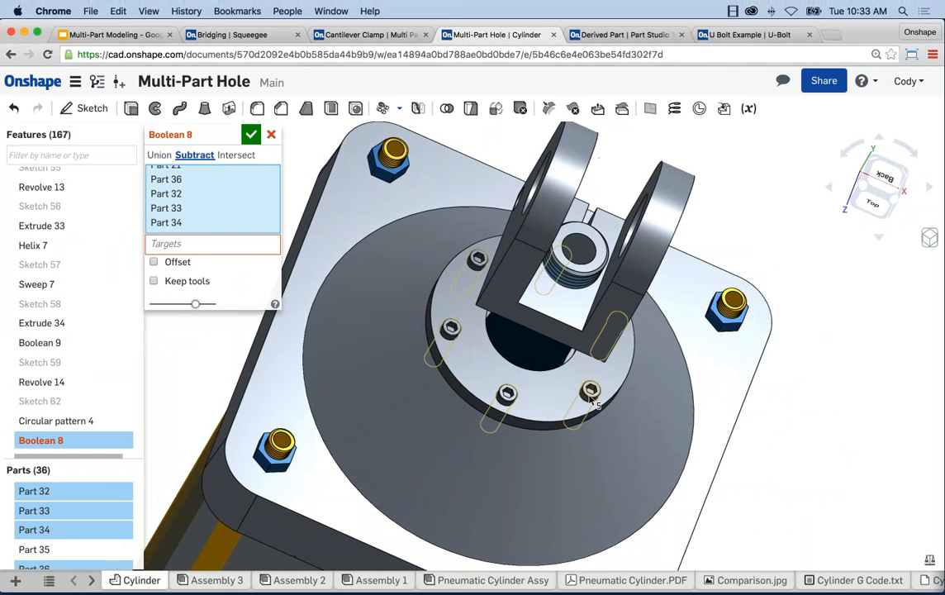
pyautogui.click(589, 396)
# - Set the conical end cap as the subtraction target, keep the tools, and finish the Boolean
pyautogui.moveTo(767, 403)
pyautogui.mouseDown(button='right')
pyautogui.moveTo(759, 411)
pyautogui.moveTo(535, 378)
pyautogui.mouseUp(button='right')
pyautogui.click(225, 242)
pyautogui.click(527, 201)
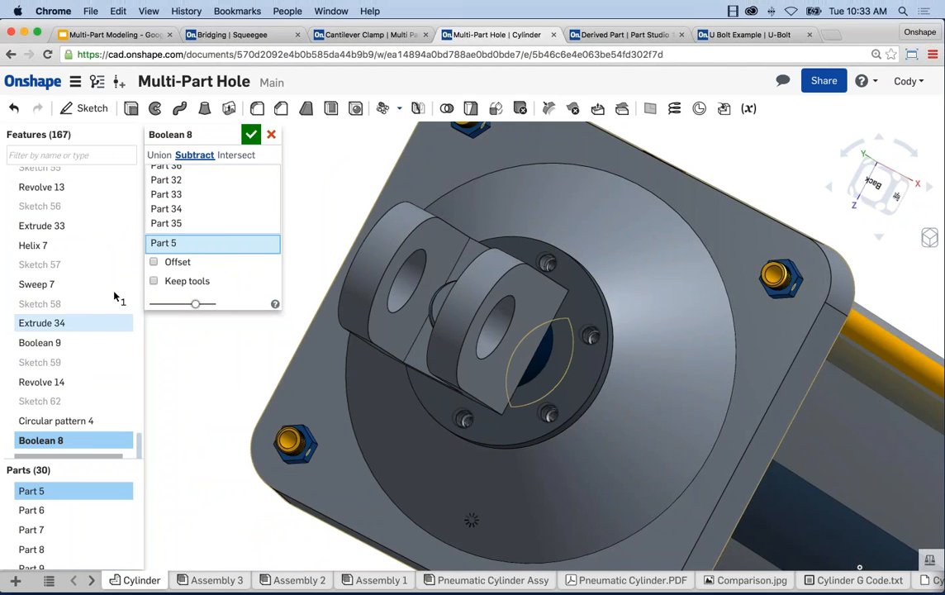
pyautogui.click(153, 281)
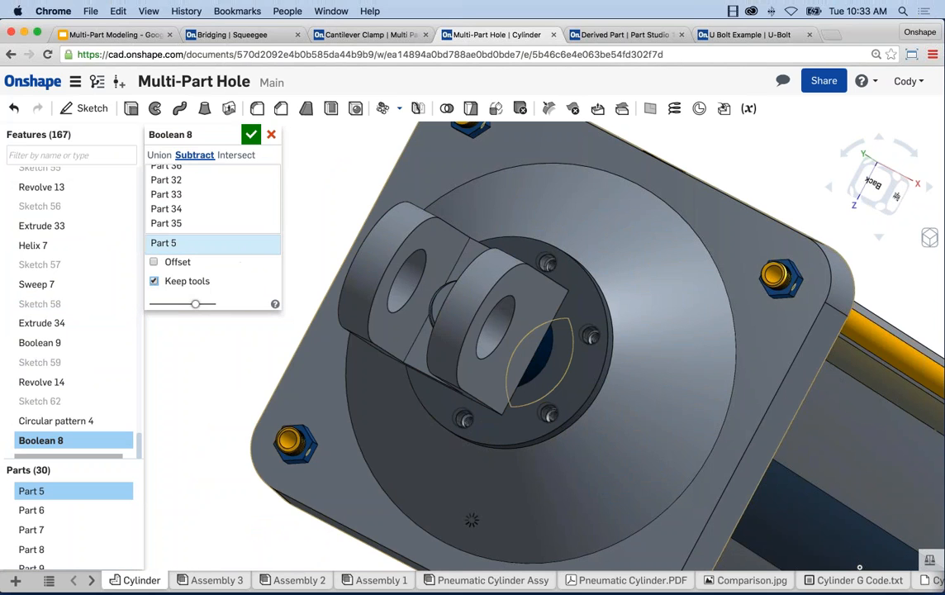
pyautogui.scroll(-3, 347, 203)
pyautogui.moveTo(345, 198)
pyautogui.mouseDown(button='right')
pyautogui.moveTo(409, 218)
pyautogui.moveTo(418, 232)
pyautogui.moveTo(393, 264)
pyautogui.moveTo(785, 258)
pyautogui.moveTo(700, 247)
pyautogui.moveTo(698, 194)
pyautogui.moveTo(647, 154)
pyautogui.moveTo(305, 158)
pyautogui.mouseUp(button='right')
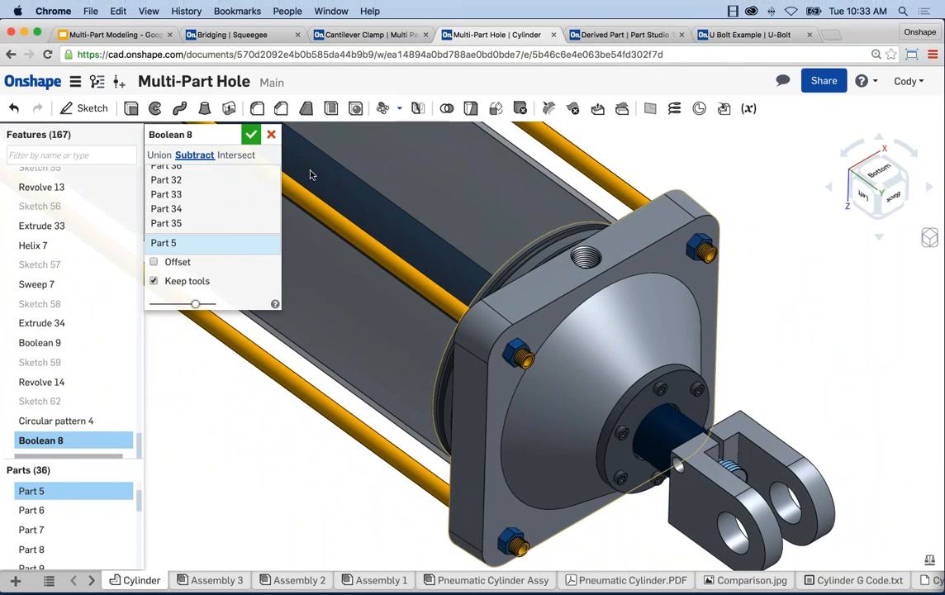
pyautogui.press('Return')
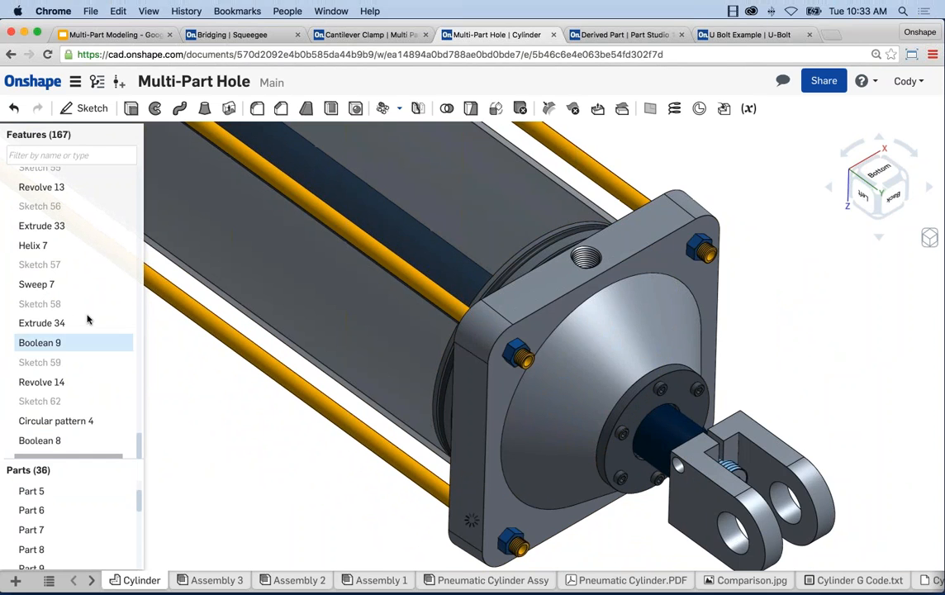
# - Turn on a section view of the cylinder cut through the Right plane
pyautogui.scroll(20, 87, 319)
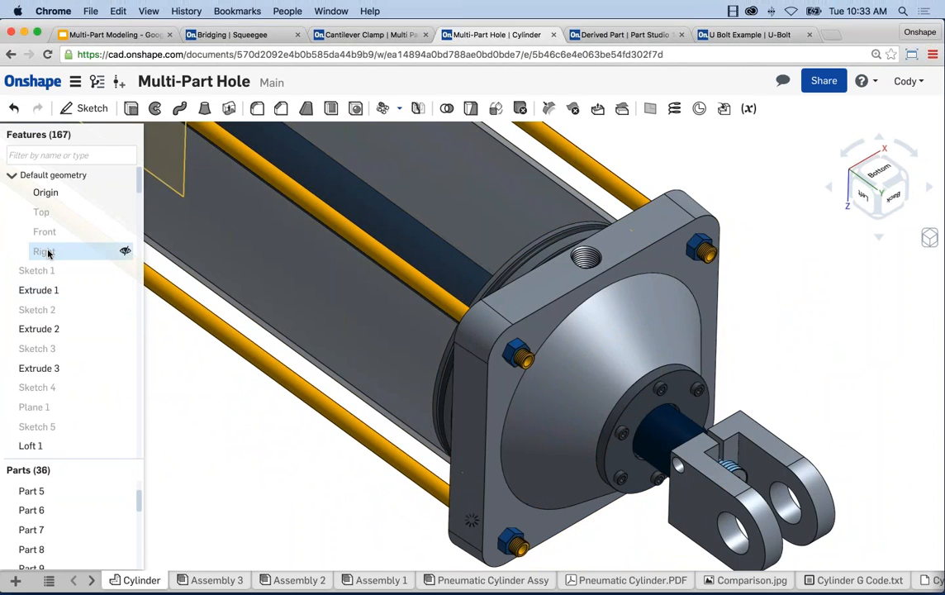
pyautogui.click(48, 251)
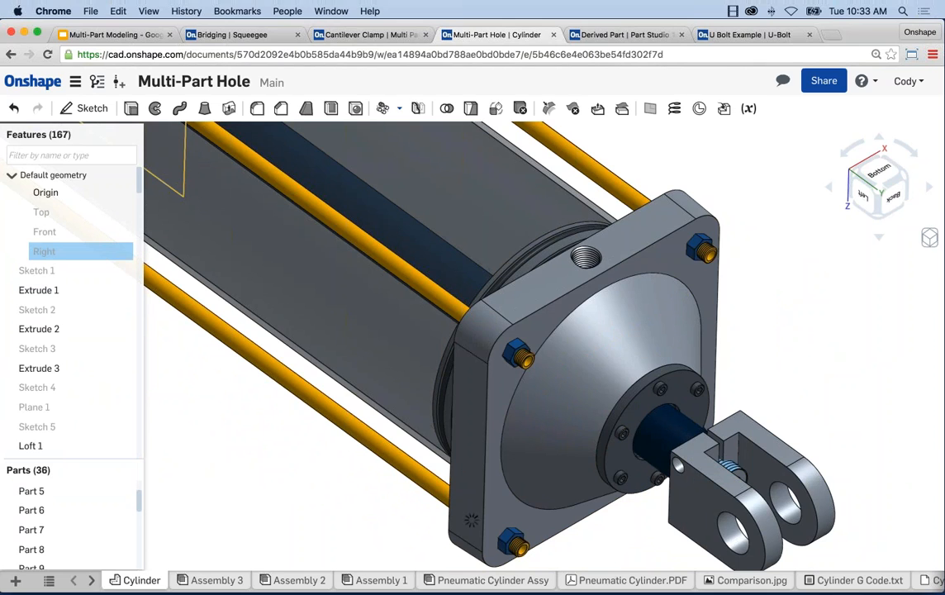
pyautogui.click(929, 238)
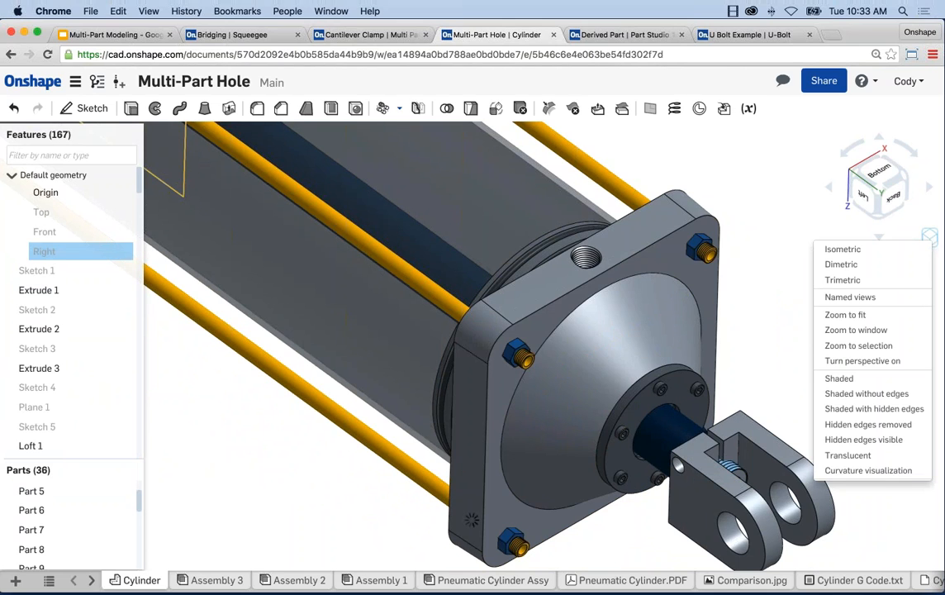
pyautogui.click(774, 342)
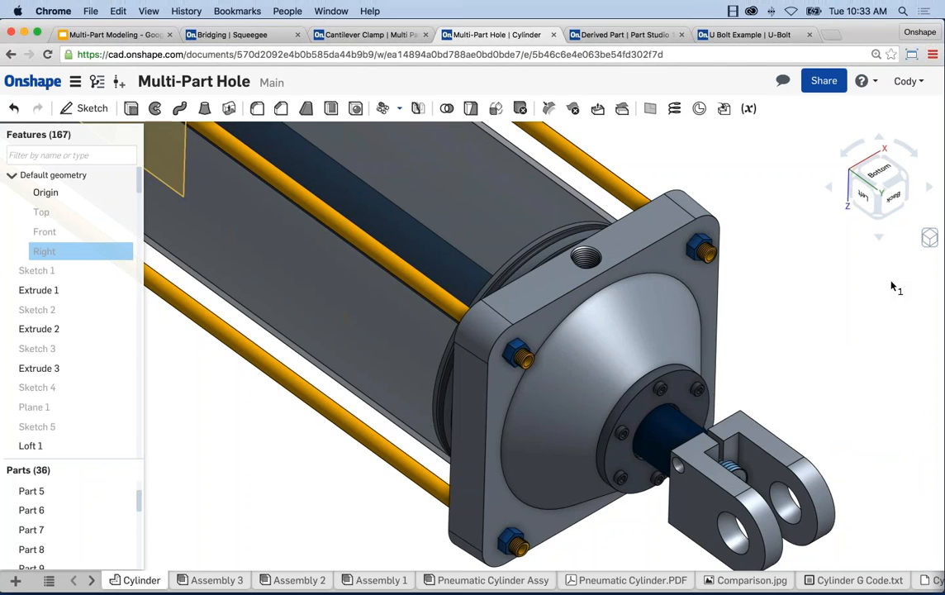
pyautogui.click(927, 239)
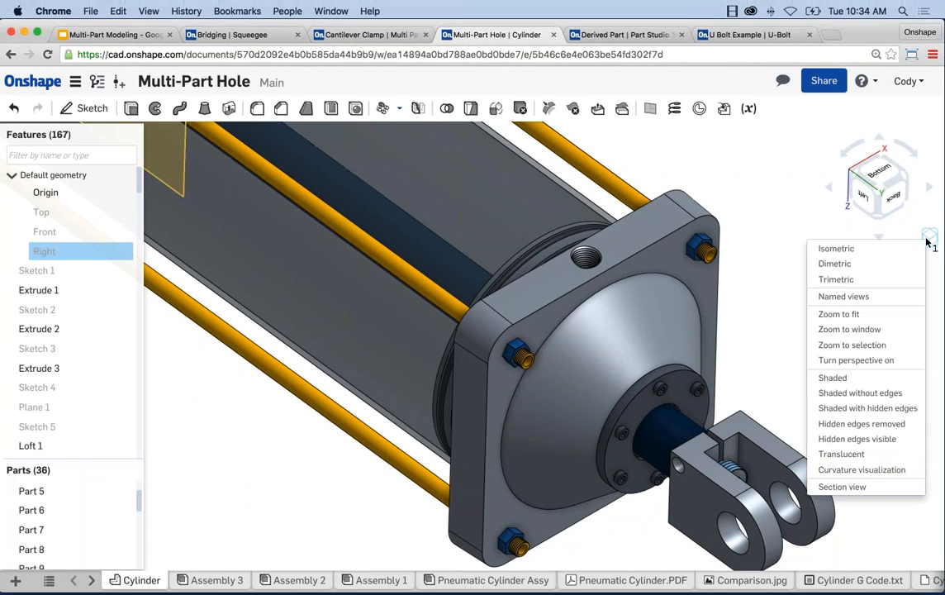
pyautogui.click(850, 486)
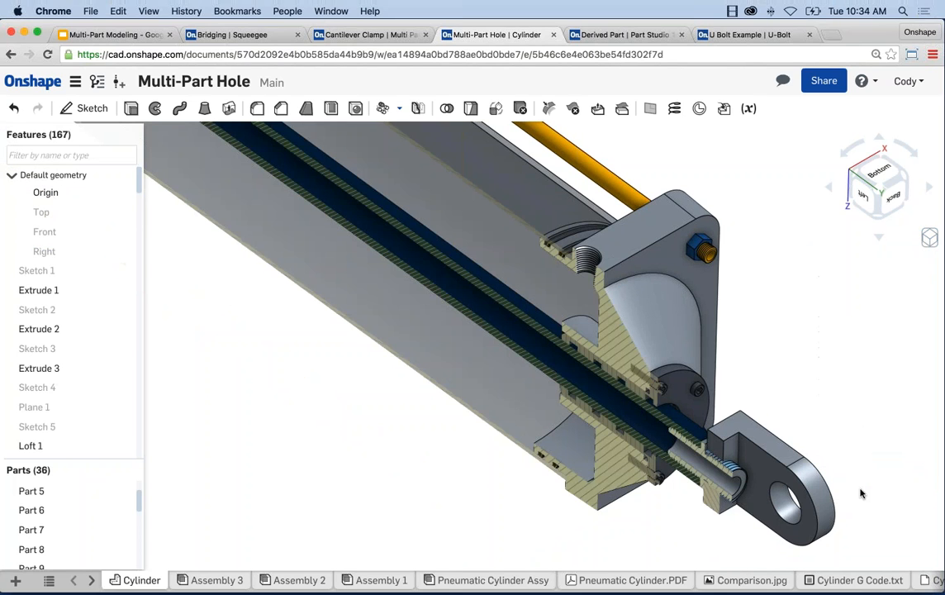
# - Examine how the flange screws sit in their matching holes in the conical end cap, and turn off the section view
pyautogui.scroll(3, 681, 478)
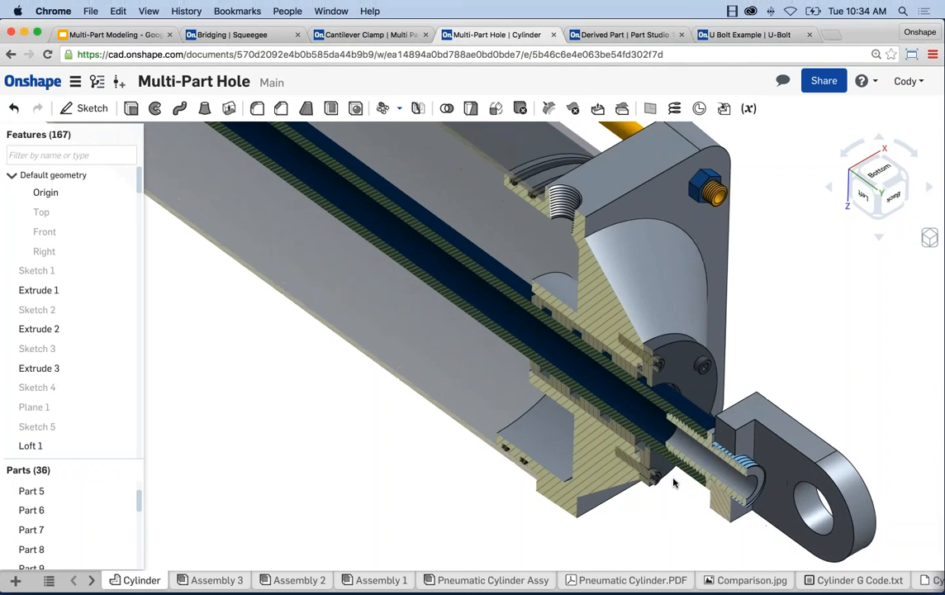
pyautogui.scroll(4, 673, 482)
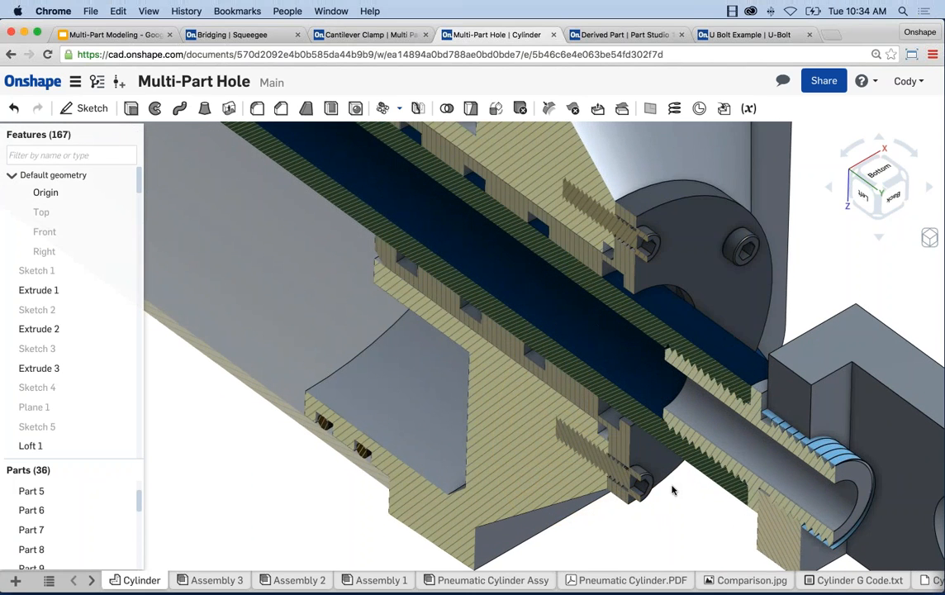
pyautogui.moveTo(671, 490)
pyautogui.mouseDown(button='right')
pyautogui.moveTo(662, 483)
pyautogui.moveTo(663, 492)
pyautogui.moveTo(680, 487)
pyautogui.moveTo(605, 448)
pyautogui.mouseUp(button='right')
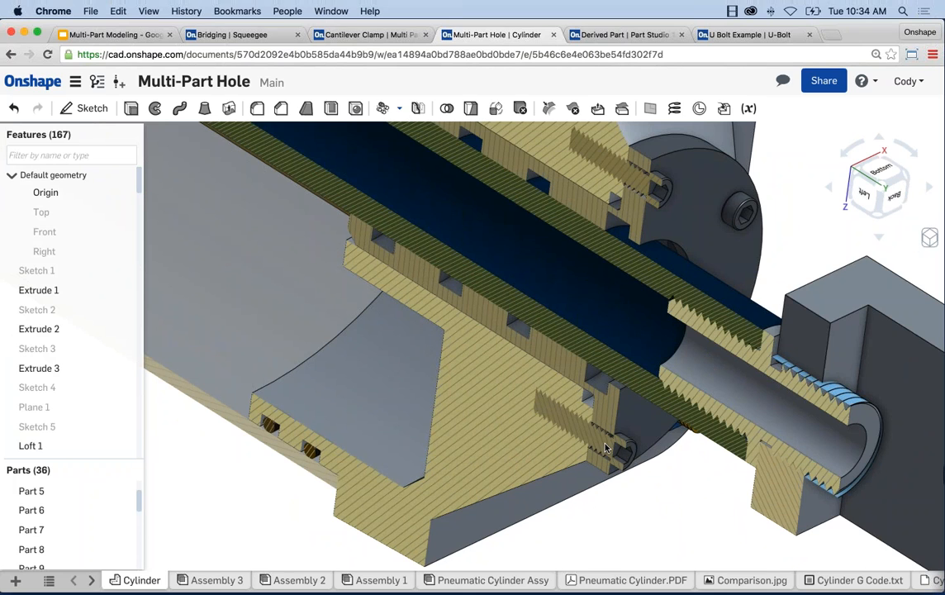
pyautogui.scroll(-5, 788, 221)
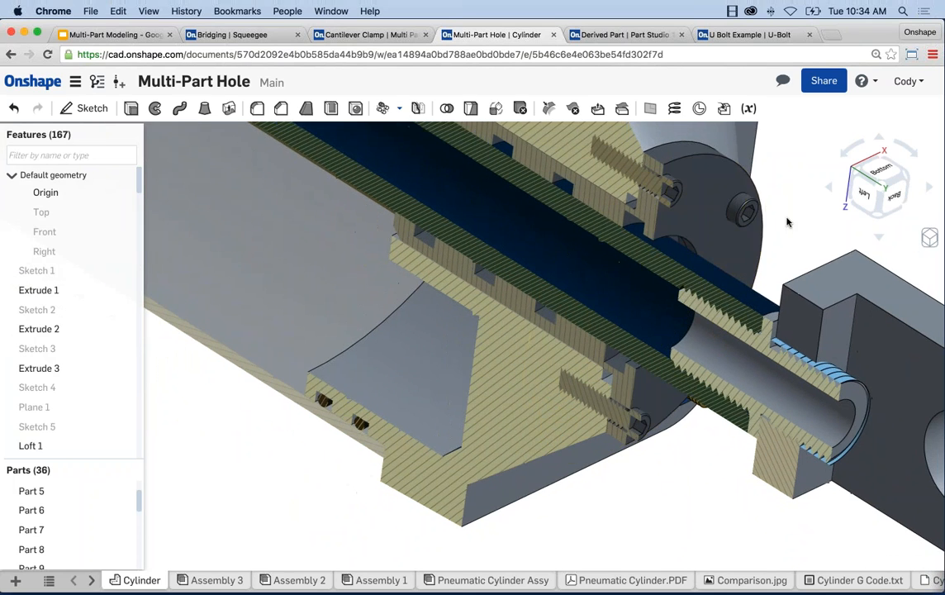
pyautogui.scroll(-4, 706, 277)
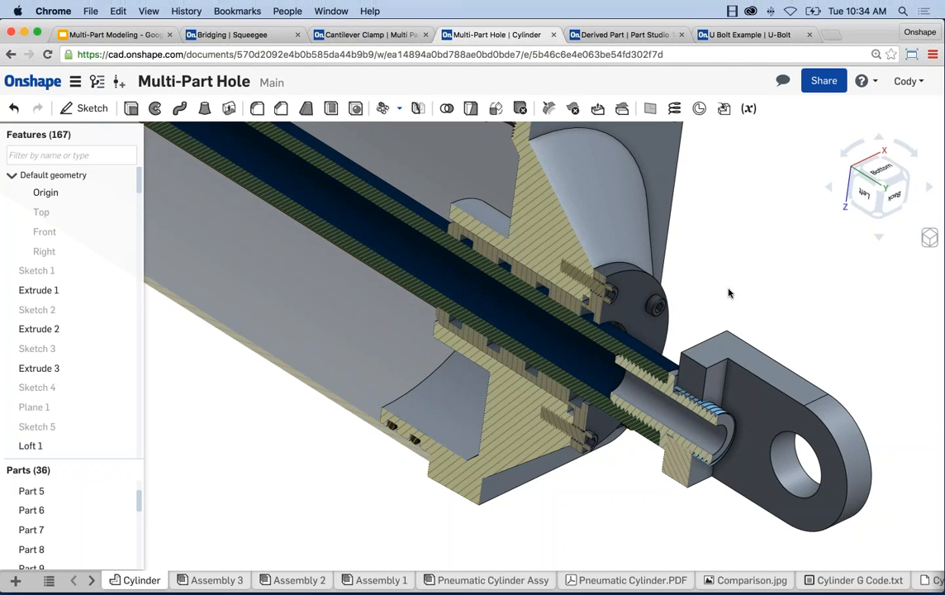
pyautogui.scroll(-2, 732, 293)
pyautogui.click(928, 240)
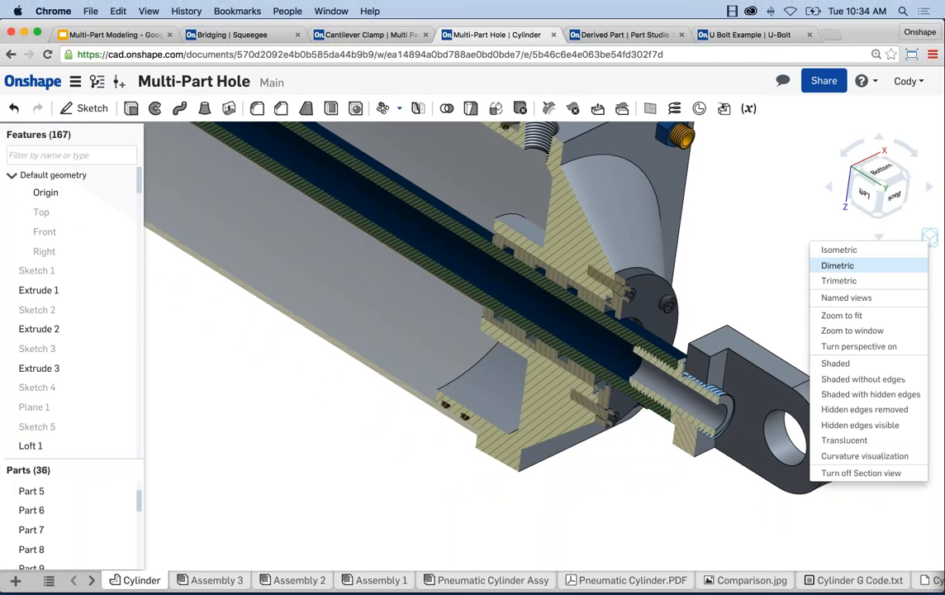
pyautogui.click(859, 531)
# - Examine the whole cylinder model and enlarge the parts list to review it from the first part
pyautogui.scroll(-3, 810, 337)
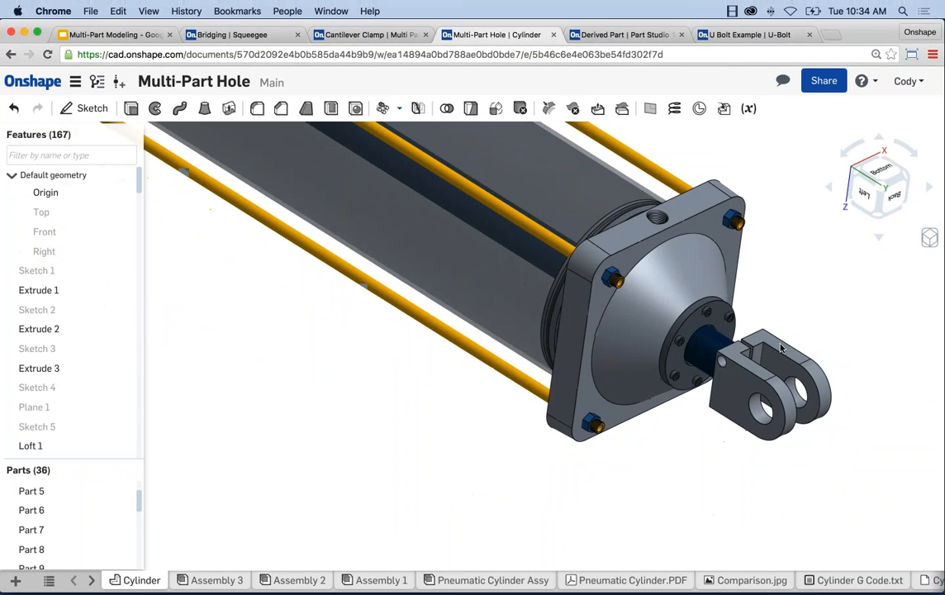
pyautogui.moveTo(809, 339); pyautogui.dragTo(829, 458, button='middle')
pyautogui.scroll(-1, 828, 458)
pyautogui.moveTo(682, 264); pyautogui.dragTo(702, 300, button='middle')
pyautogui.scroll(-1, 702, 299)
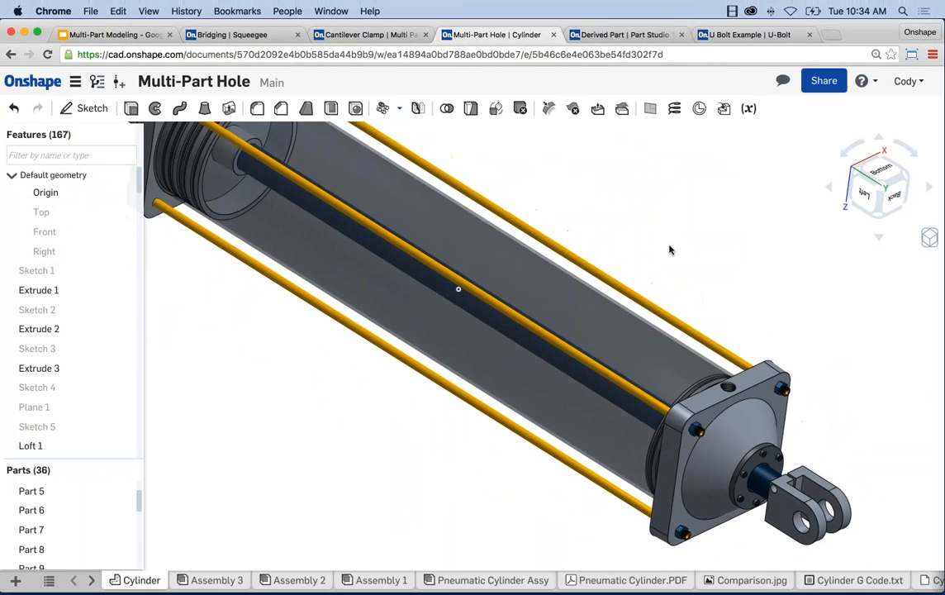
pyautogui.moveTo(670, 248); pyautogui.dragTo(648, 260, button='middle')
pyautogui.scroll(-1, 704, 295)
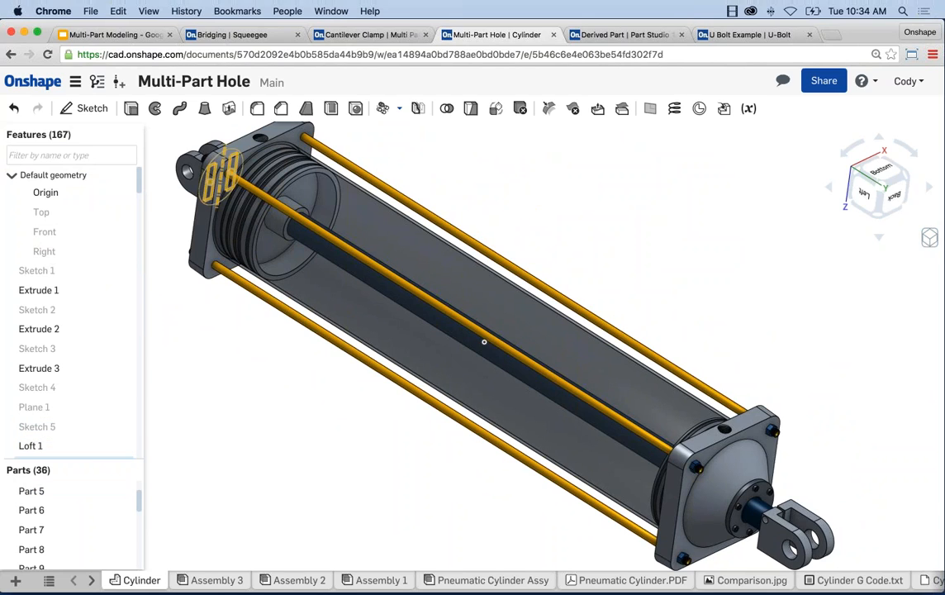
pyautogui.moveTo(97, 458); pyautogui.dragTo(97, 385)
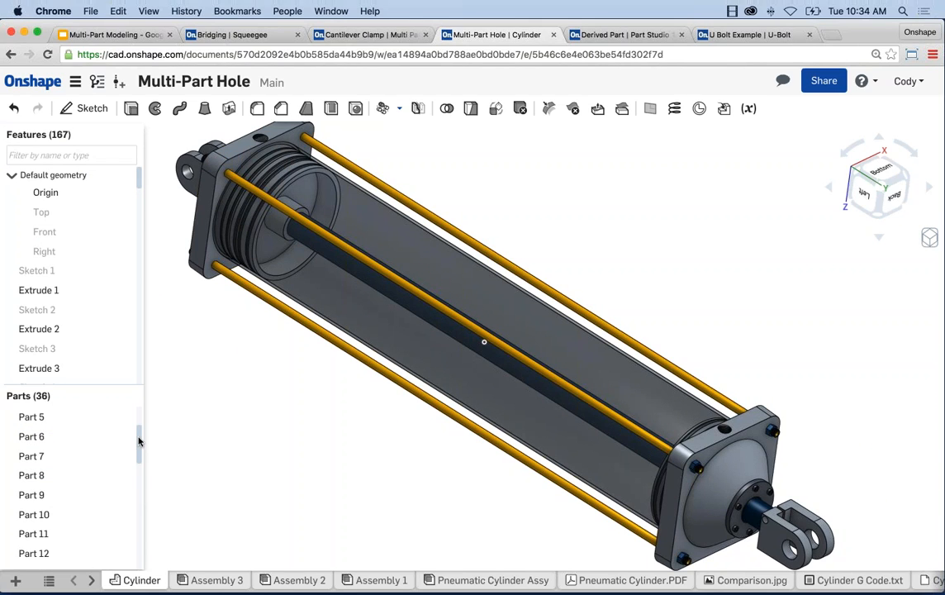
pyautogui.moveTo(138, 440); pyautogui.dragTo(139, 413)
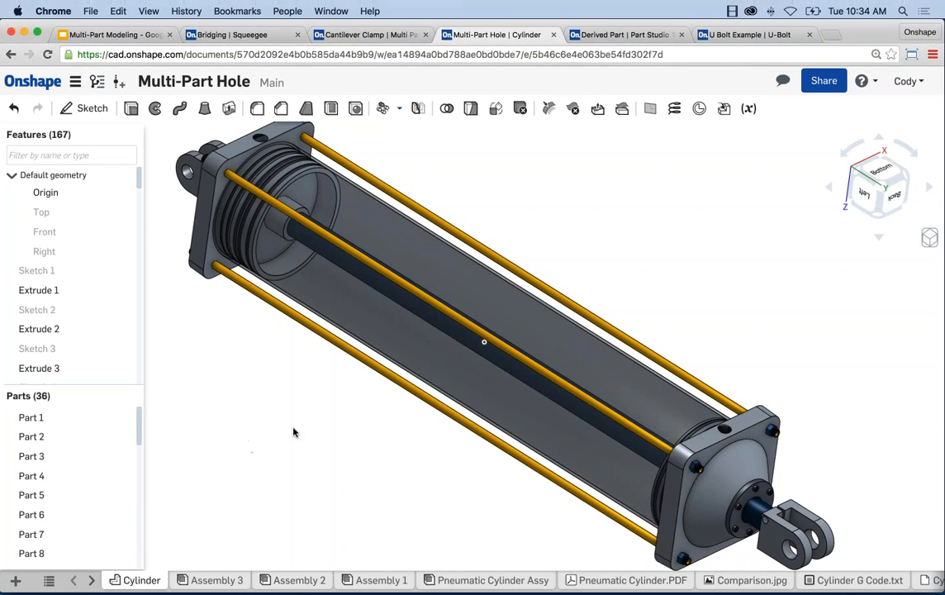
# - Create a new assembly and insert all parts of the Cylinder part studio at their modeled positions
pyautogui.click(15, 580)
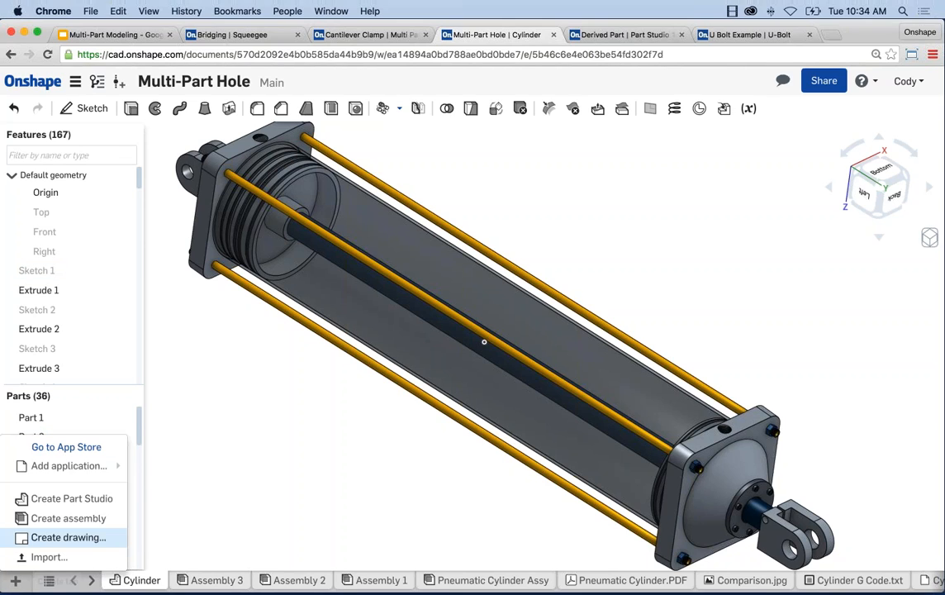
pyautogui.click(38, 516)
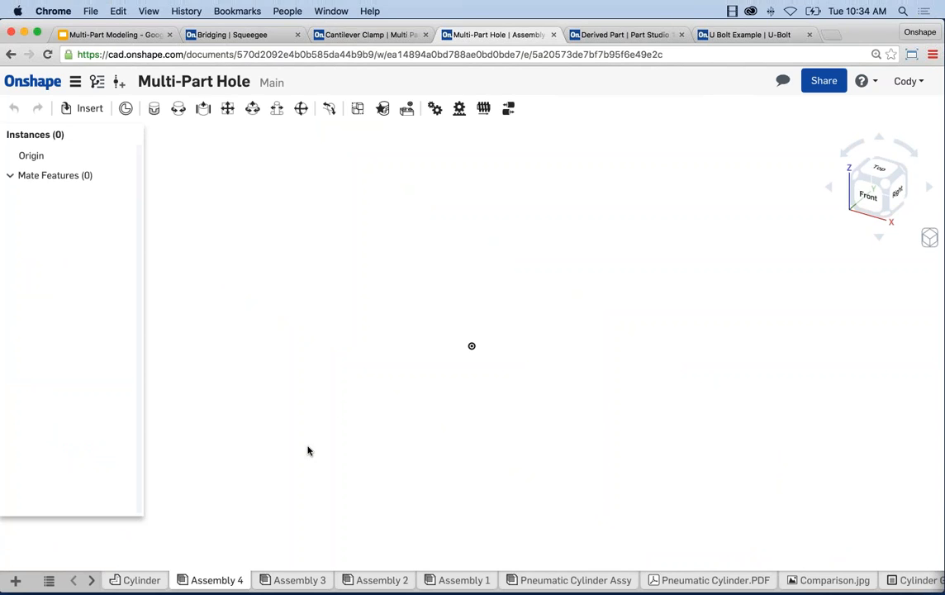
pyautogui.click(82, 108)
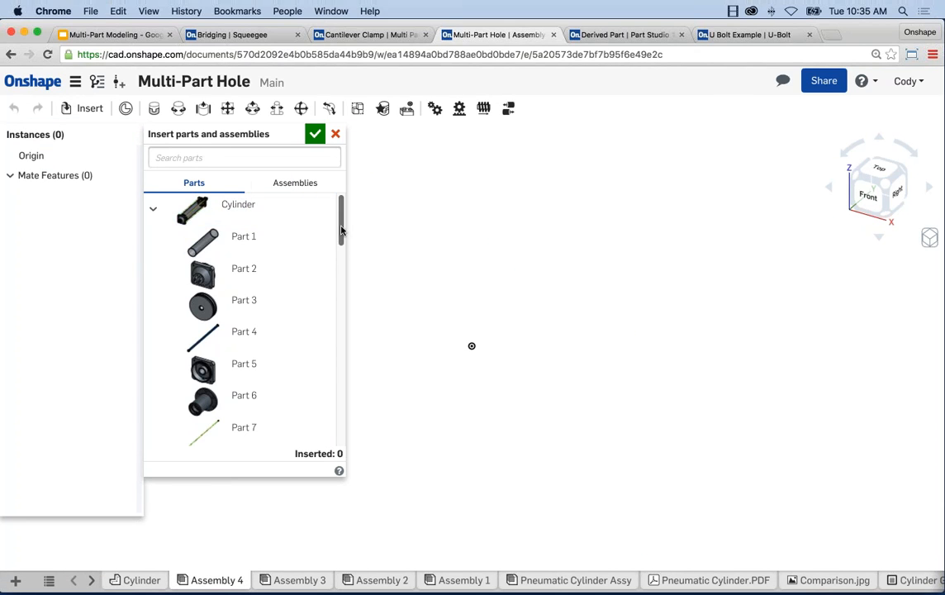
pyautogui.moveTo(341, 229)
pyautogui.mouseDown()
pyautogui.moveTo(342, 408)
pyautogui.moveTo(343, 210)
pyautogui.mouseUp()
pyautogui.click(204, 204)
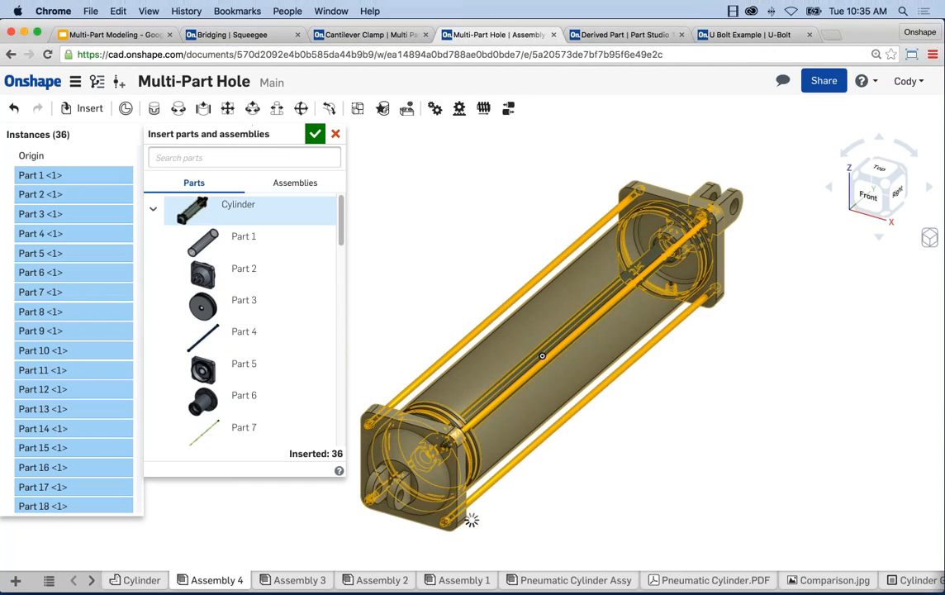
pyautogui.click(315, 133)
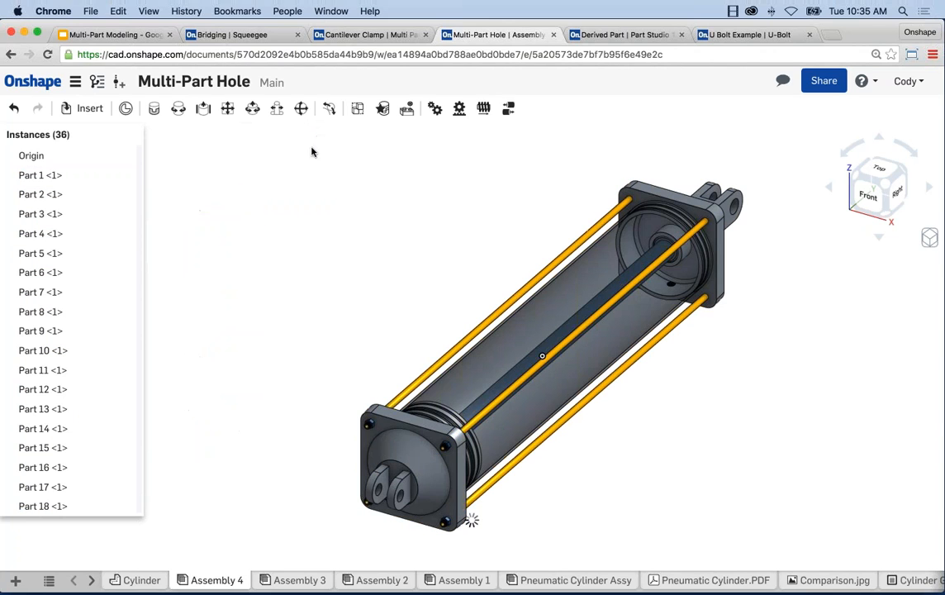
# - Try moving the rear end cap away from the cylinder body in the assembly, and undo the move
pyautogui.moveTo(337, 289)
pyautogui.mouseDown(button='right')
pyautogui.moveTo(327, 252)
pyautogui.moveTo(329, 109)
pyautogui.moveTo(316, 188)
pyautogui.mouseUp(button='right')
pyautogui.moveTo(316, 187); pyautogui.dragTo(246, 173, button='middle')
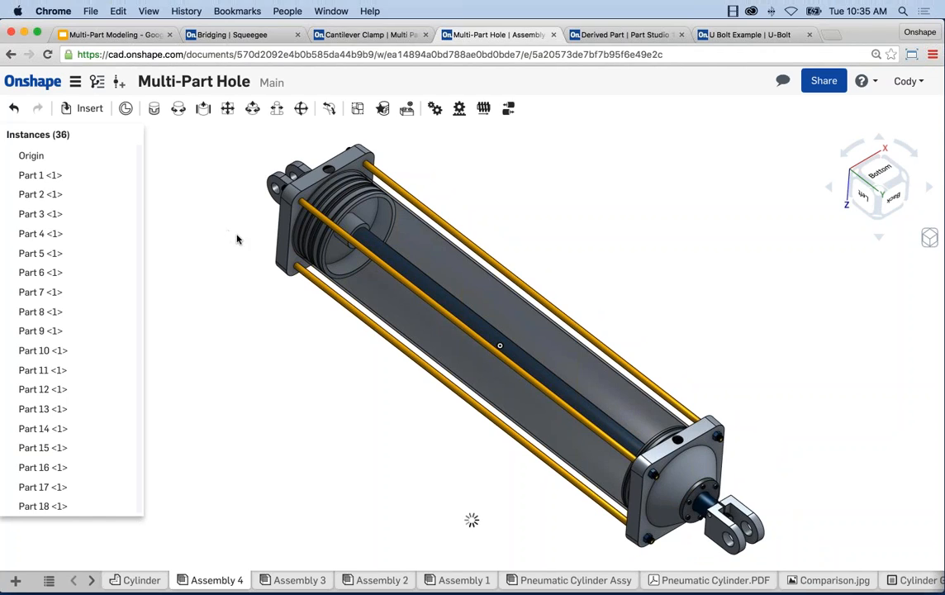
pyautogui.moveTo(265, 213); pyautogui.dragTo(210, 281)
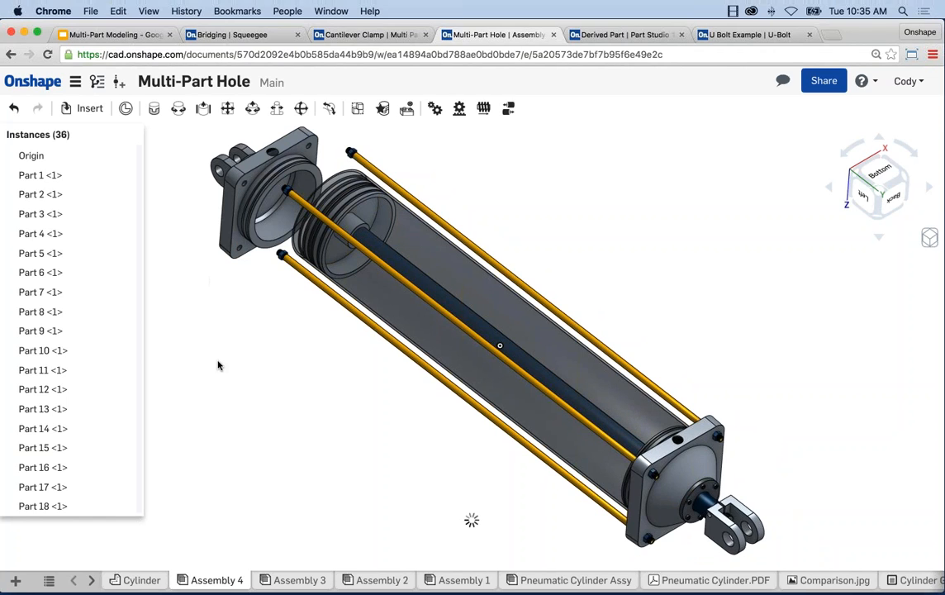
pyautogui.hotkey('ctrl', 'z')
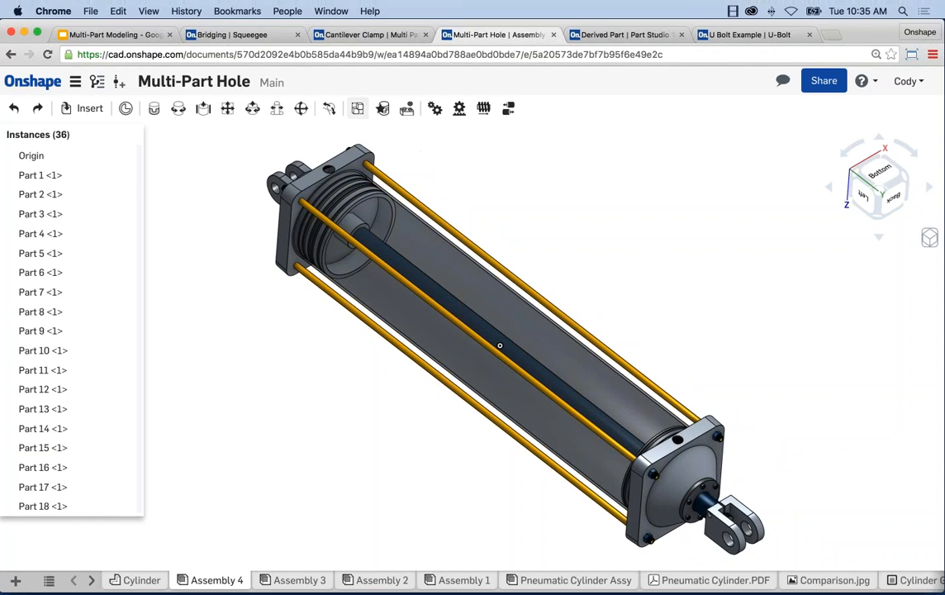
# - Start a group containing the rear end cap, the four tie rods and the conical front end cap
pyautogui.click(358, 108)
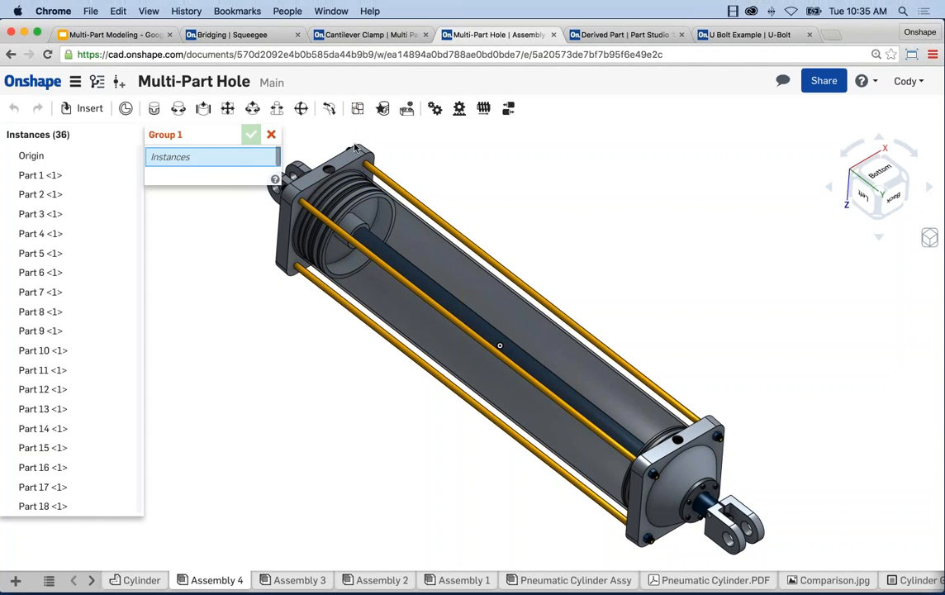
pyautogui.click(351, 177)
pyautogui.click(330, 233)
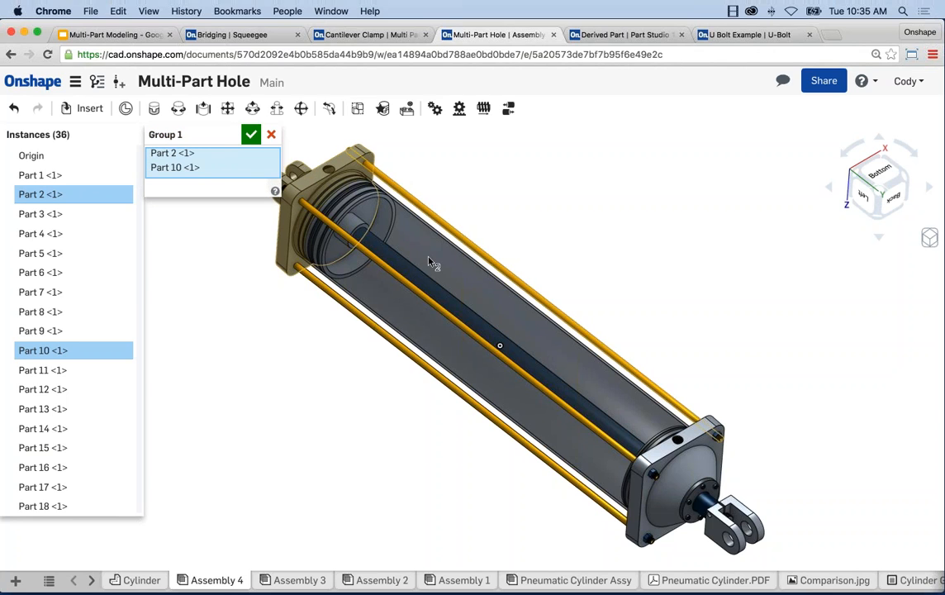
pyautogui.click(294, 269)
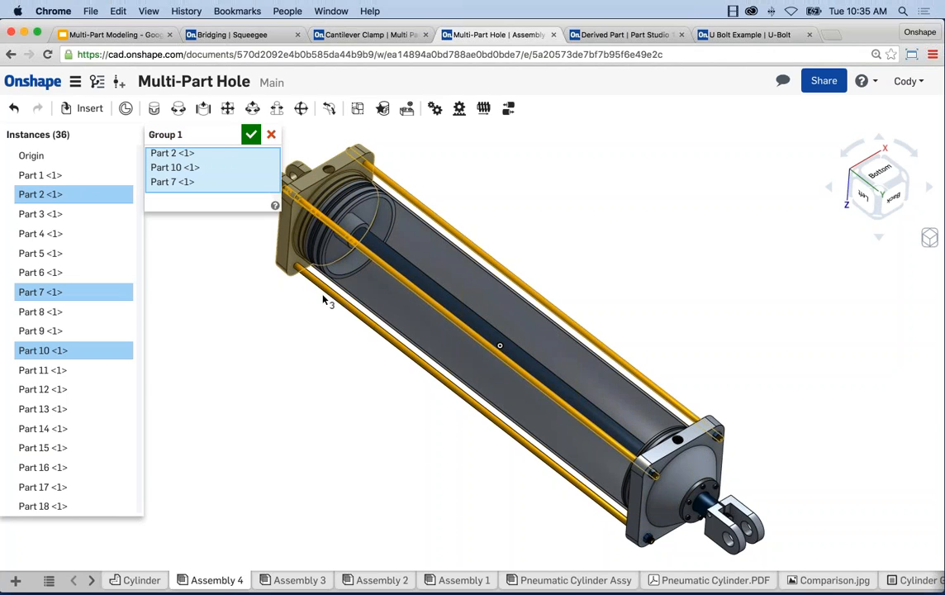
pyautogui.click(302, 271)
pyautogui.moveTo(592, 275); pyautogui.dragTo(618, 358, button='right')
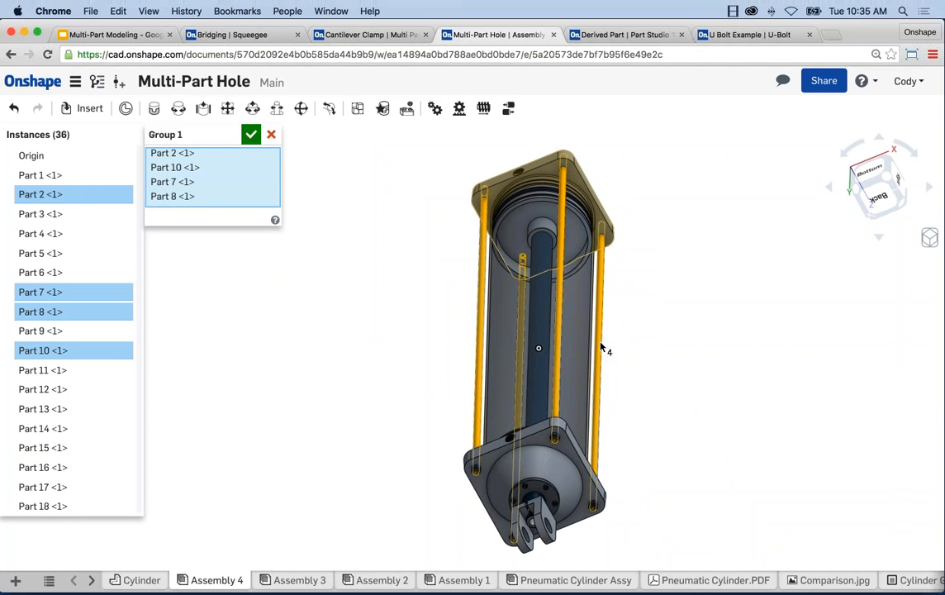
pyautogui.click(601, 348)
pyautogui.click(519, 433)
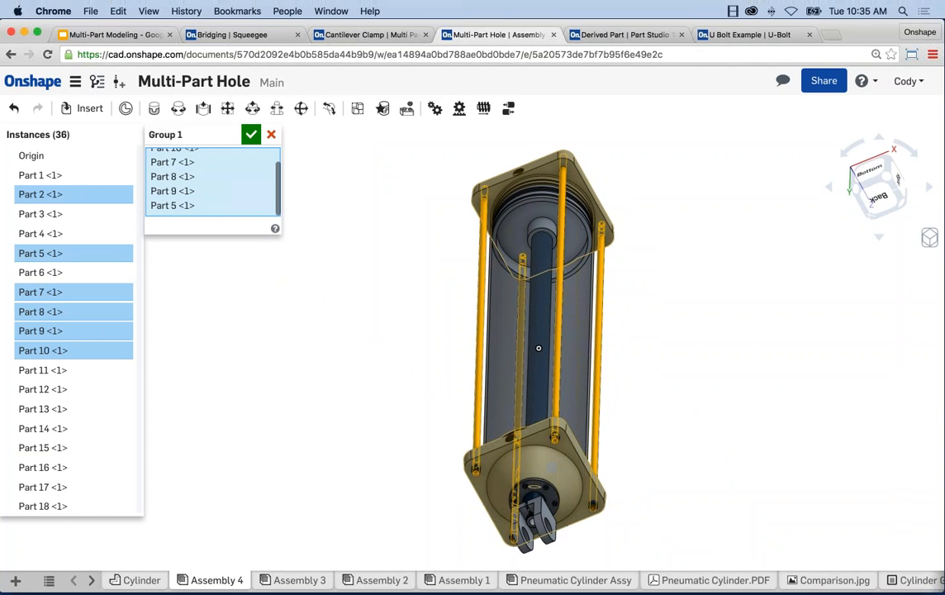
# - Add the four tie-rod nuts on the conical end cap to the group
pyautogui.click(555, 438)
pyautogui.scroll(2, 599, 506)
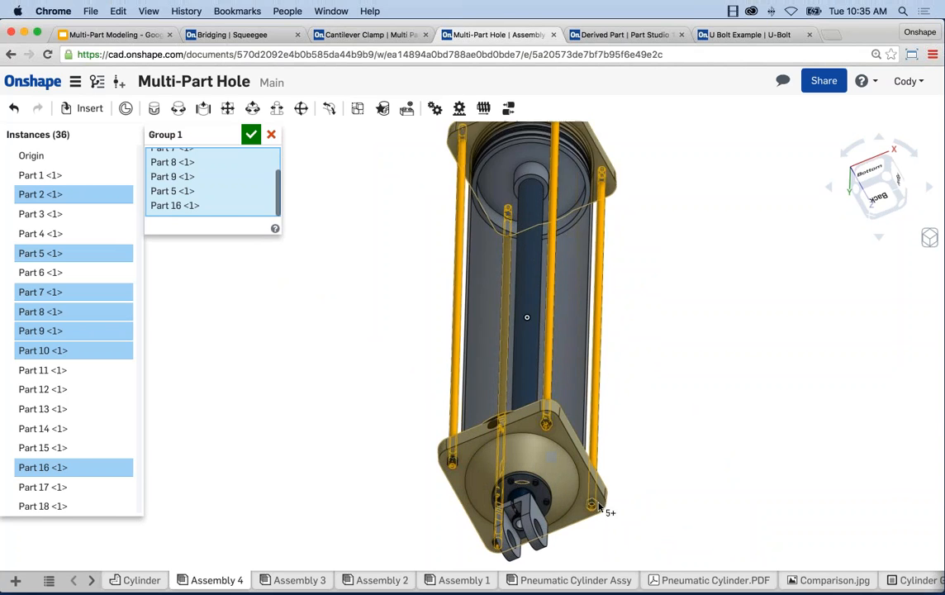
pyautogui.scroll(2, 600, 507)
pyautogui.click(591, 506)
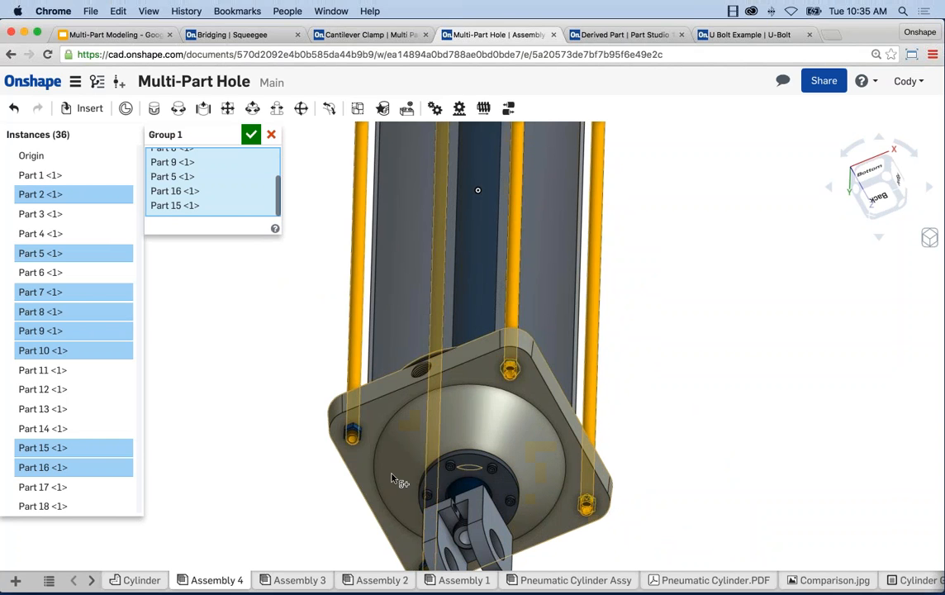
pyautogui.click(350, 433)
pyautogui.moveTo(310, 461); pyautogui.dragTo(421, 472, button='right')
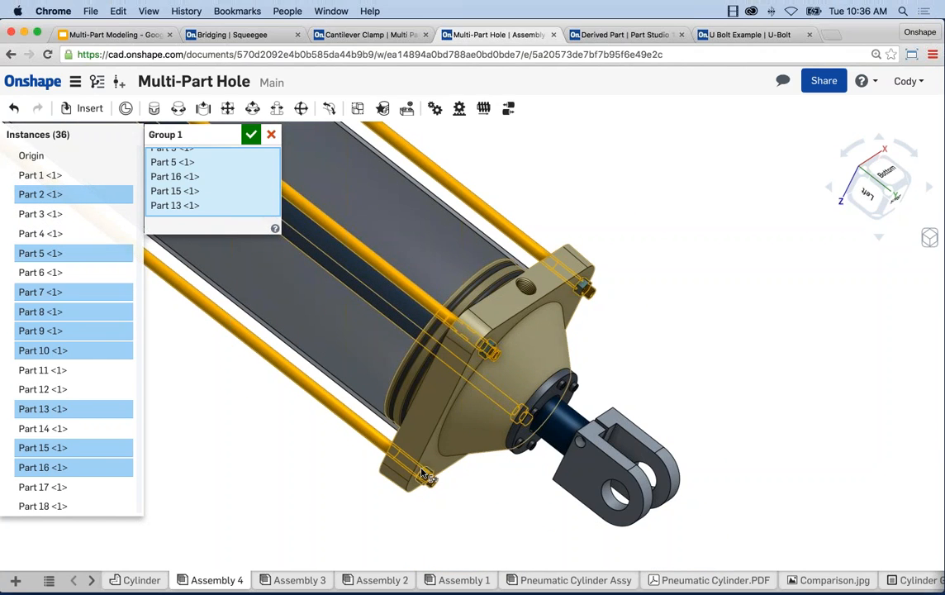
pyautogui.click(421, 472)
# - Add the remaining tie-rod nut, the rod gland flange and three of the flange screws to the group
pyautogui.click(519, 423)
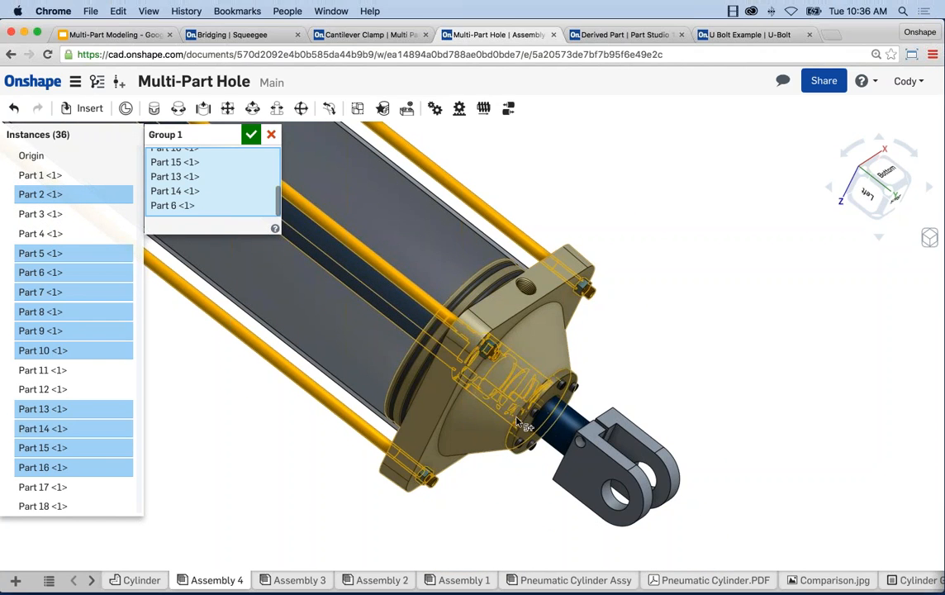
pyautogui.moveTo(518, 422); pyautogui.dragTo(539, 427, button='right')
pyautogui.scroll(2, 538, 423)
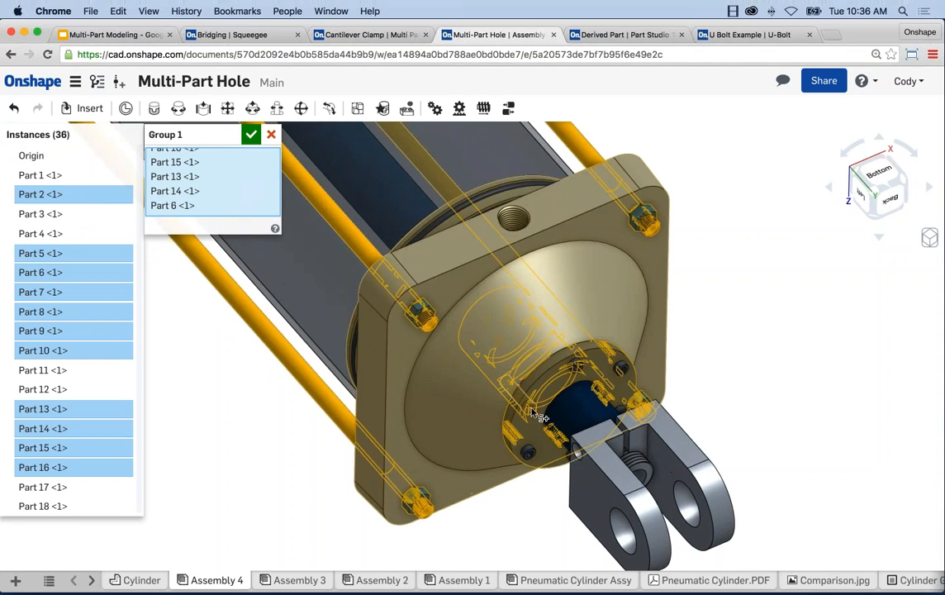
pyautogui.click(579, 371)
pyautogui.click(580, 372)
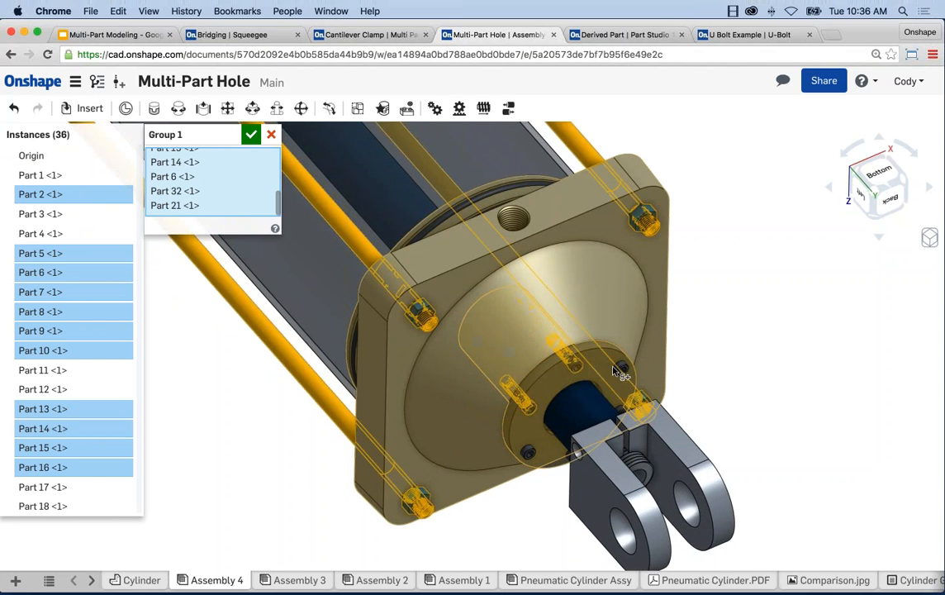
pyautogui.click(621, 370)
pyautogui.moveTo(692, 384); pyautogui.dragTo(711, 386, button='right')
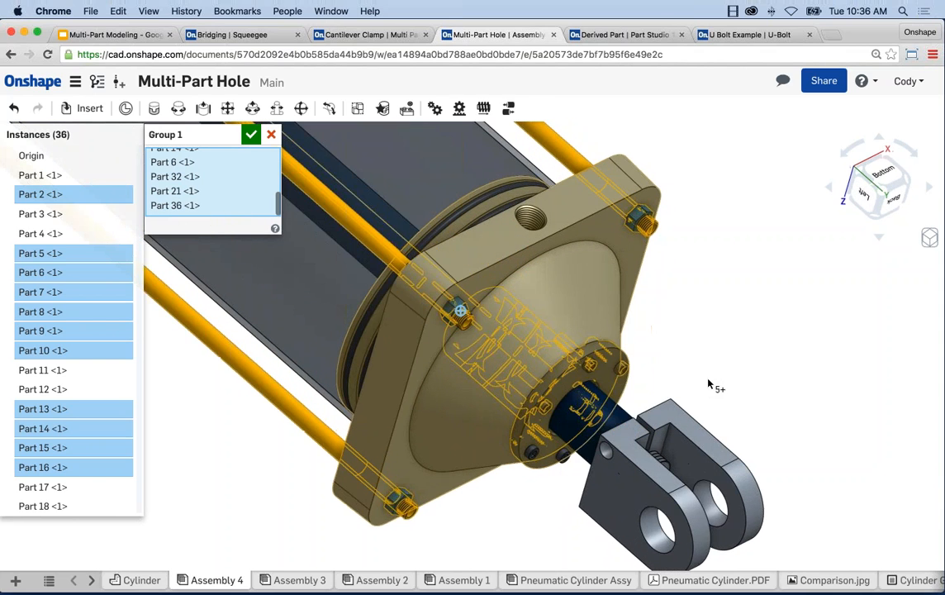
# - Add the other three gland flange screws to the group and accept it
pyautogui.click(533, 459)
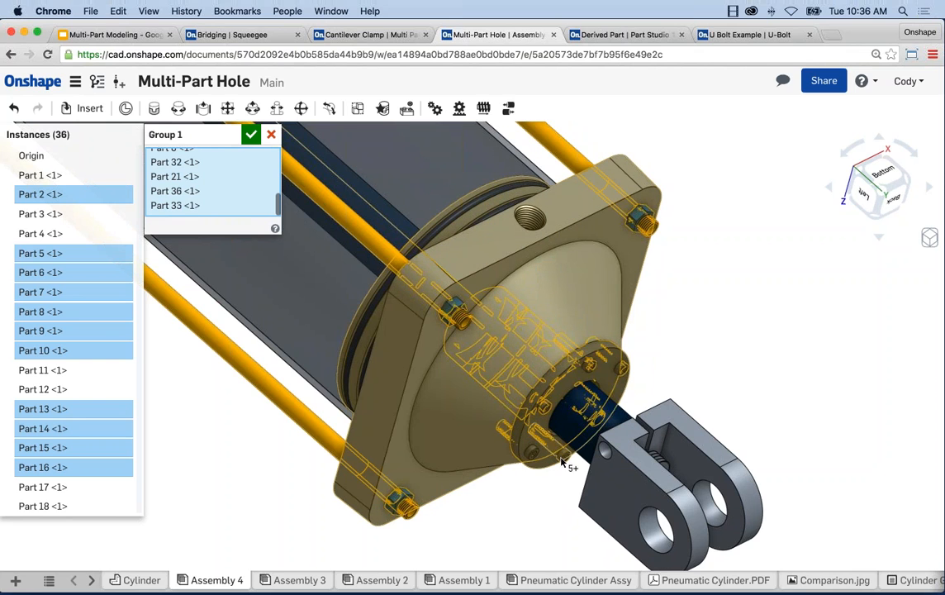
pyautogui.click(562, 487)
pyautogui.moveTo(559, 491); pyautogui.dragTo(583, 429, button='right')
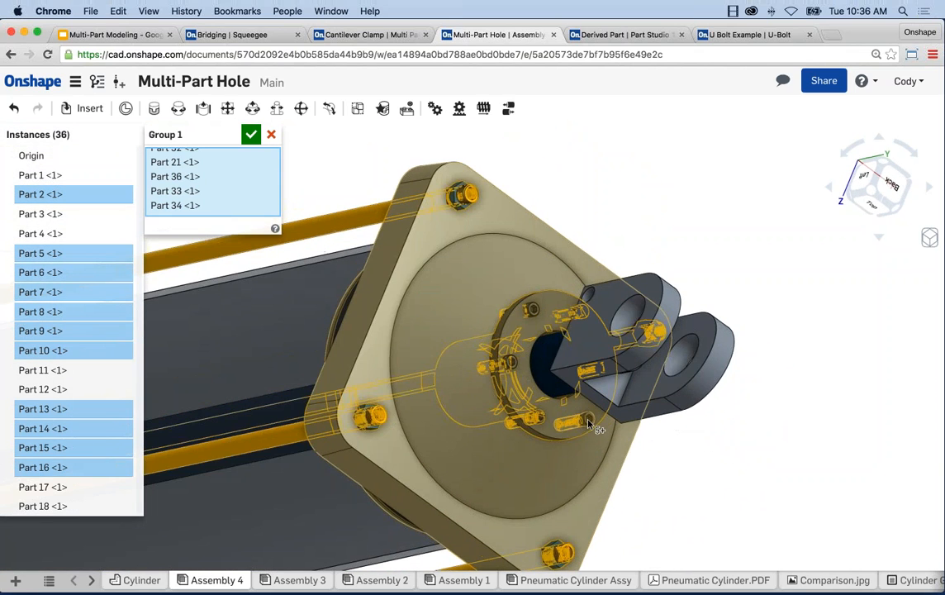
pyautogui.click(583, 429)
pyautogui.scroll(-3, 708, 476)
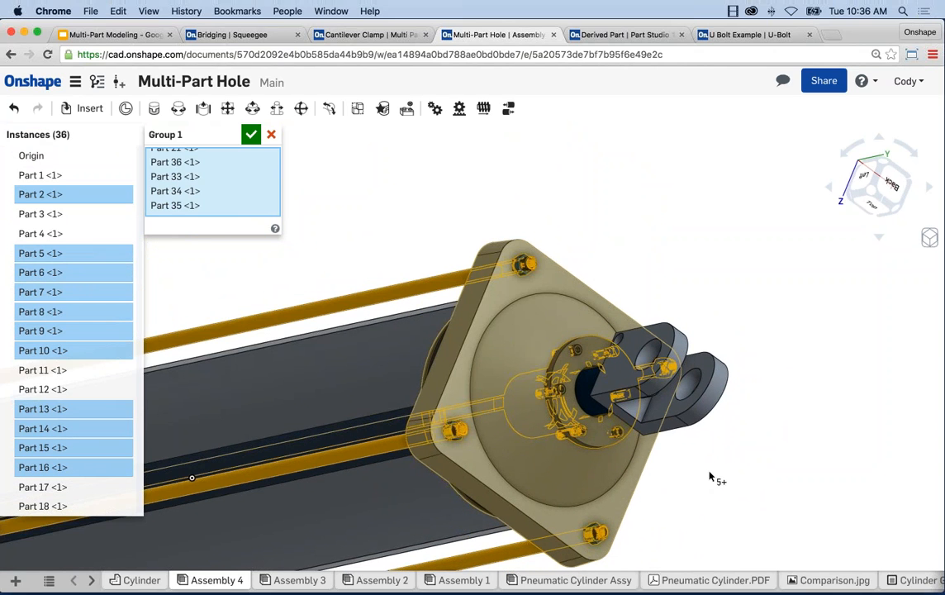
pyautogui.scroll(-4, 713, 483)
pyautogui.moveTo(715, 488); pyautogui.dragTo(810, 424, button='middle')
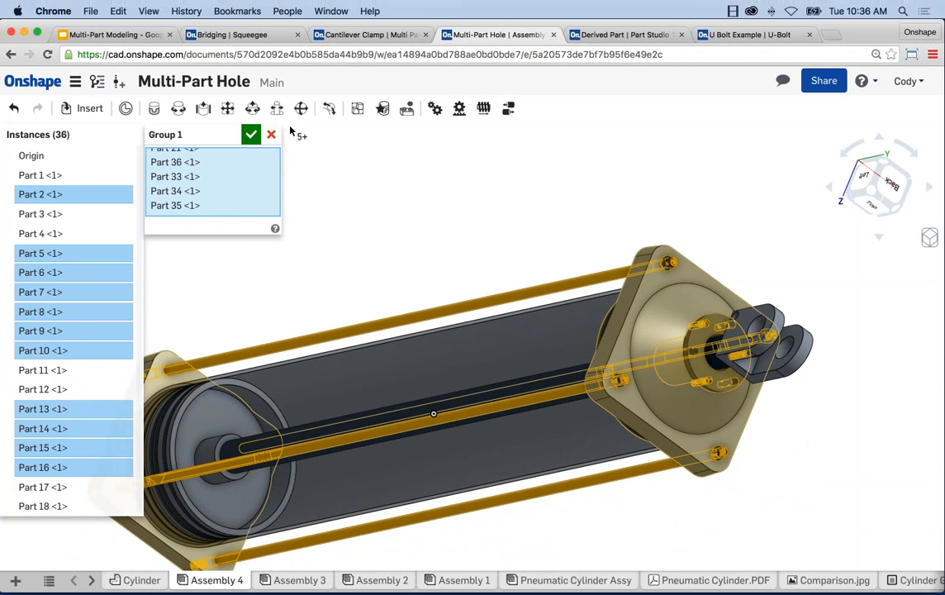
pyautogui.click(252, 134)
# - Try moving the grouped end caps and tie rods away from the cylinder body, and undo the move
pyautogui.scroll(-3, 554, 252)
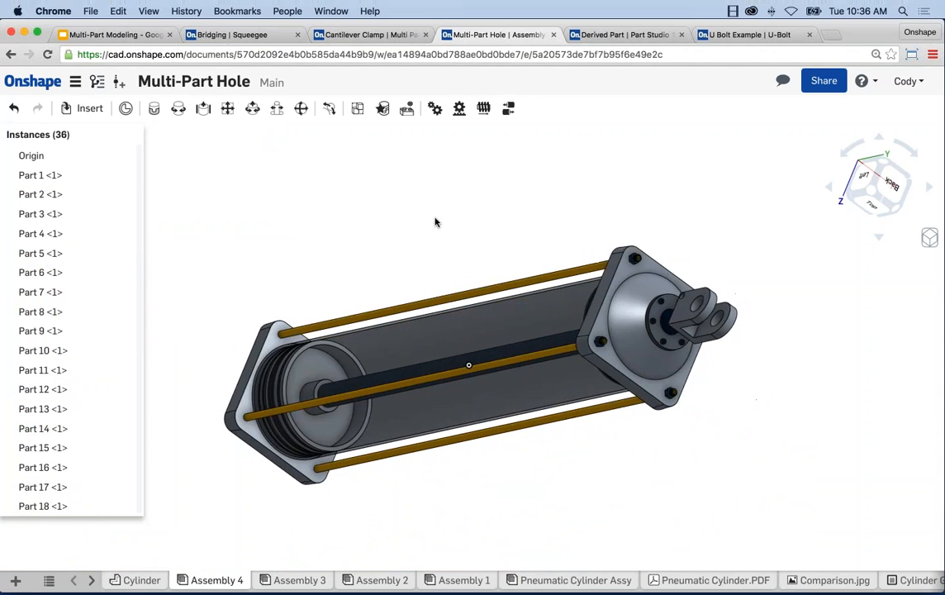
pyautogui.moveTo(436, 221); pyautogui.dragTo(441, 269, button='right')
pyautogui.moveTo(441, 268); pyautogui.dragTo(583, 291, button='middle')
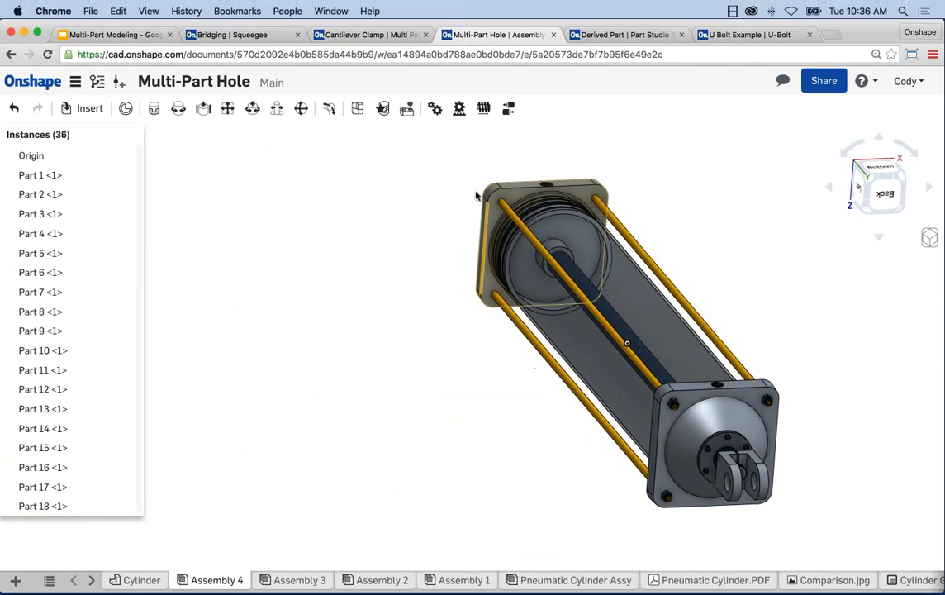
pyautogui.moveTo(494, 196); pyautogui.dragTo(337, 178)
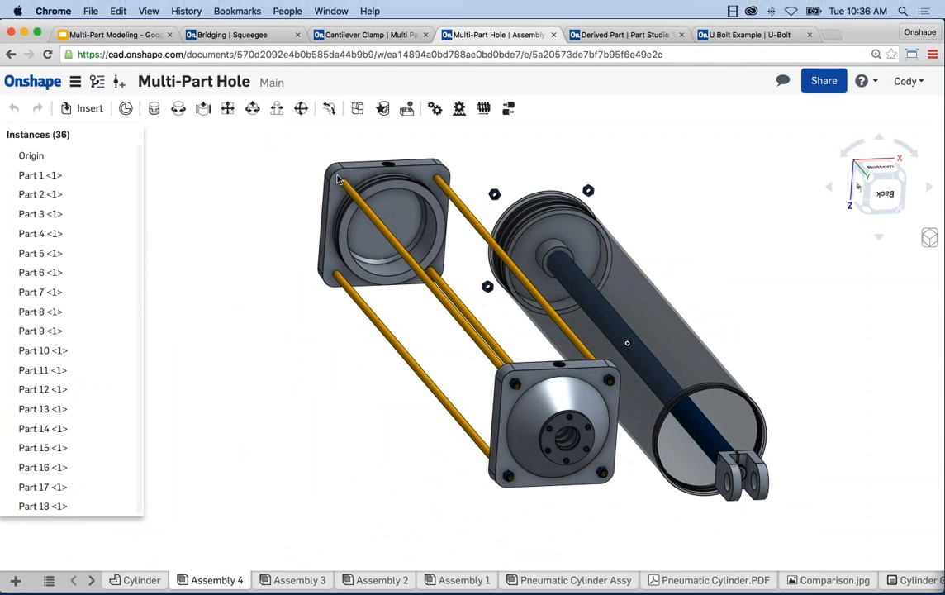
pyautogui.press('super+z')
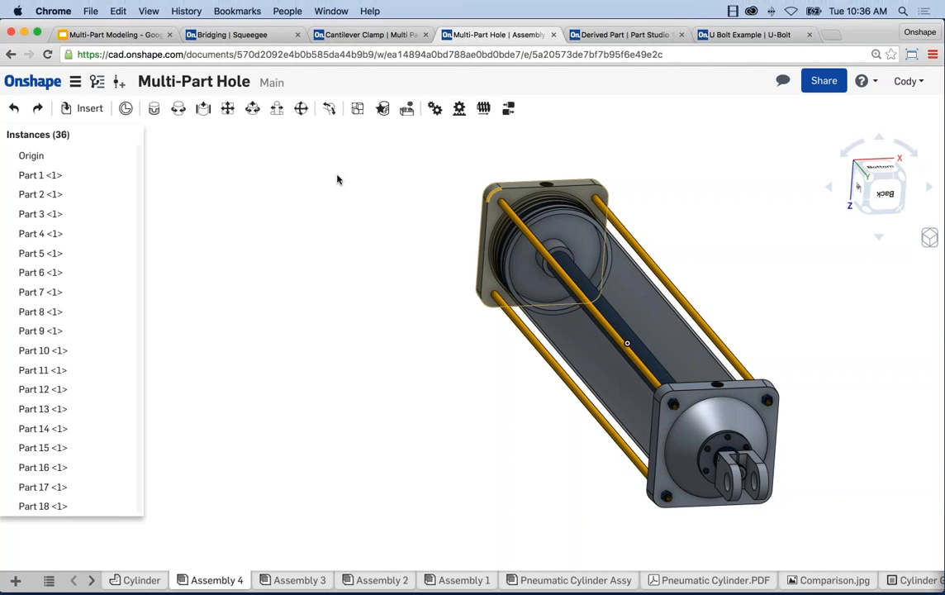
pyautogui.moveTo(337, 180); pyautogui.dragTo(567, 299, button='right')
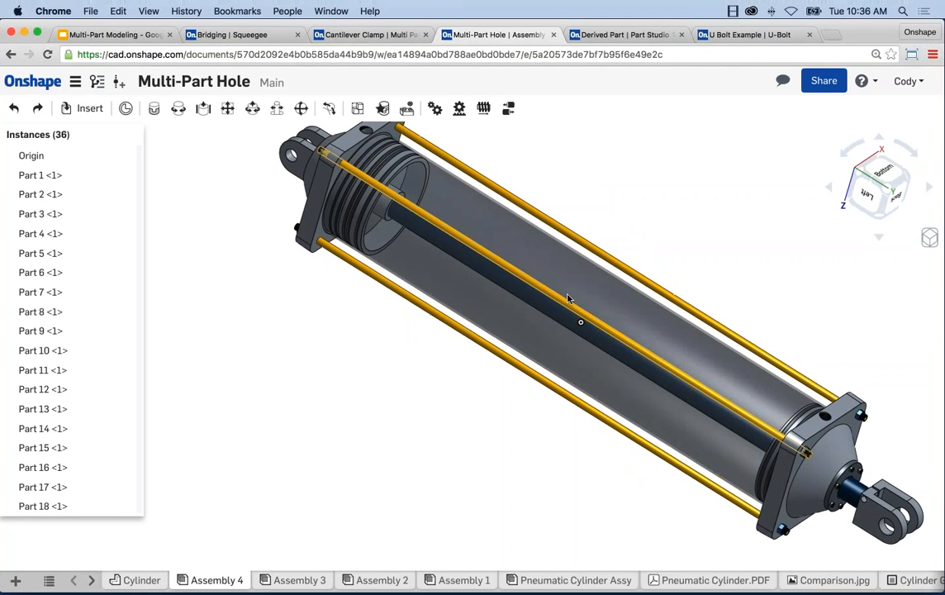
pyautogui.moveTo(567, 299); pyautogui.dragTo(495, 325, button='middle')
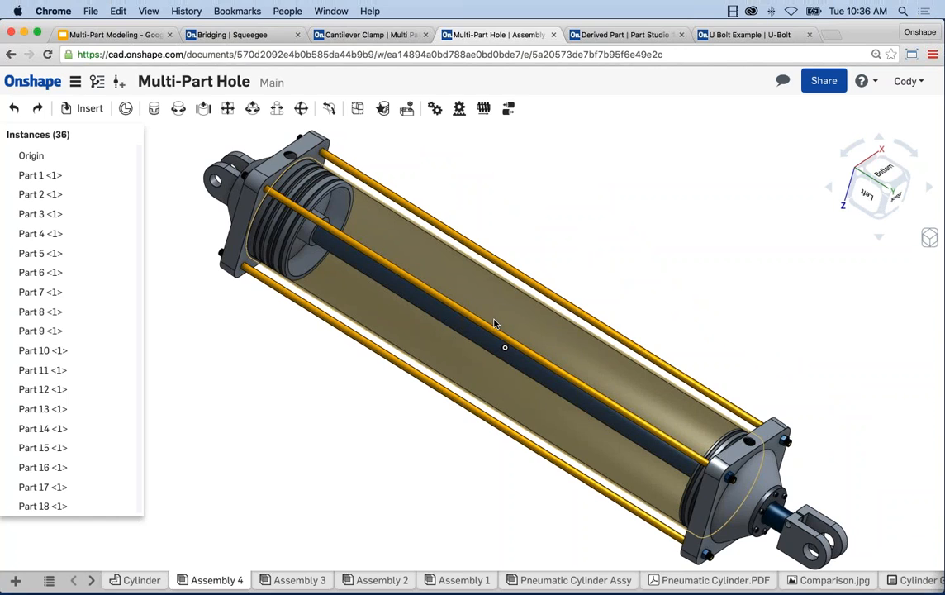
pyautogui.scroll(-3, 609, 261)
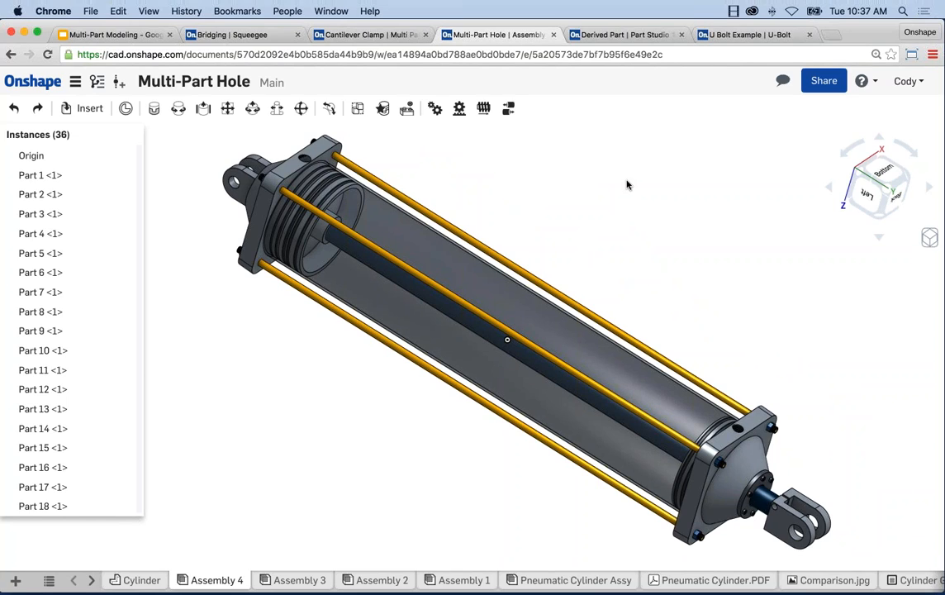
# - Switch to the Derived Part document and look at the imported files Bottom Casing.x_t and Top Casing.x_t
pyautogui.click(615, 37)
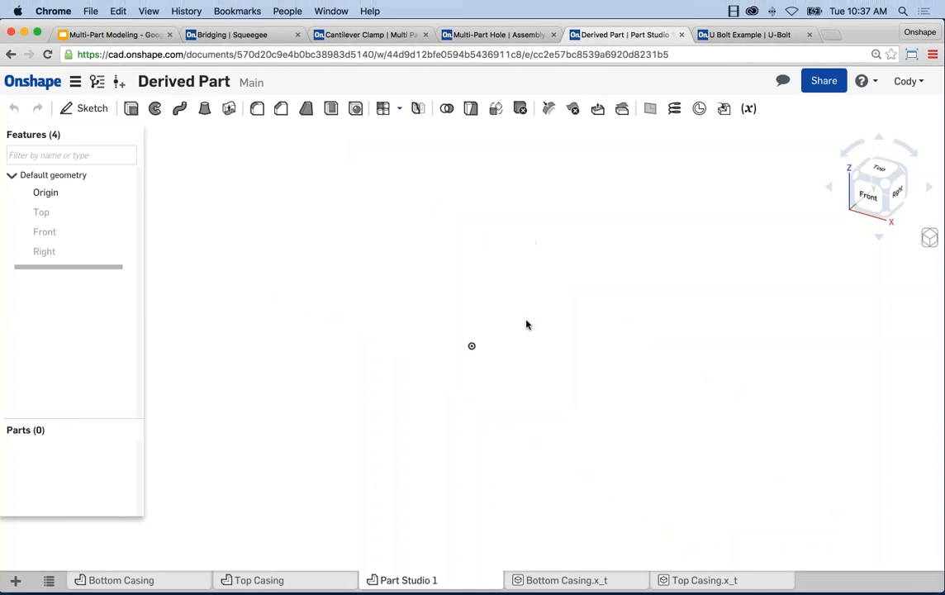
pyautogui.click(599, 582)
pyautogui.click(707, 581)
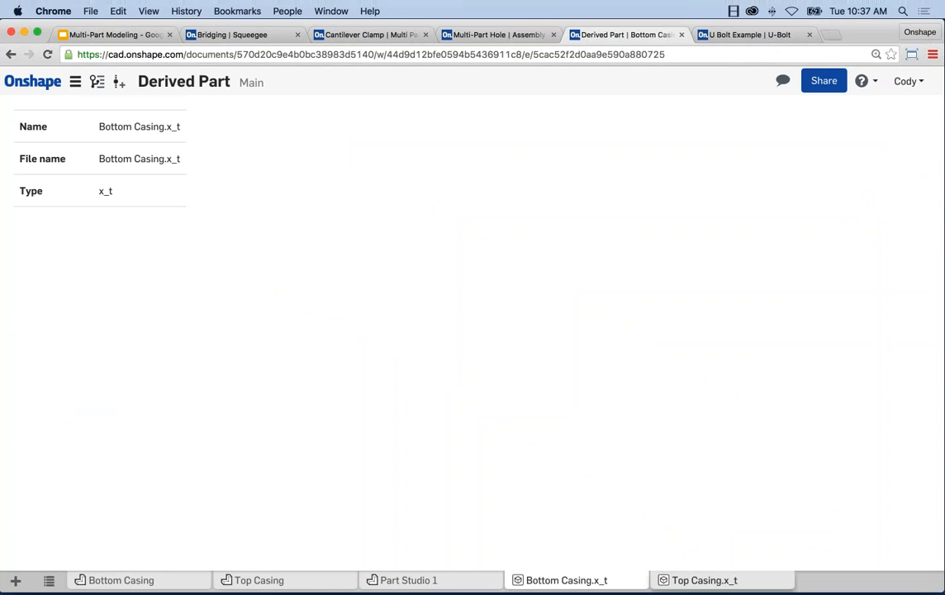
pyautogui.click(591, 580)
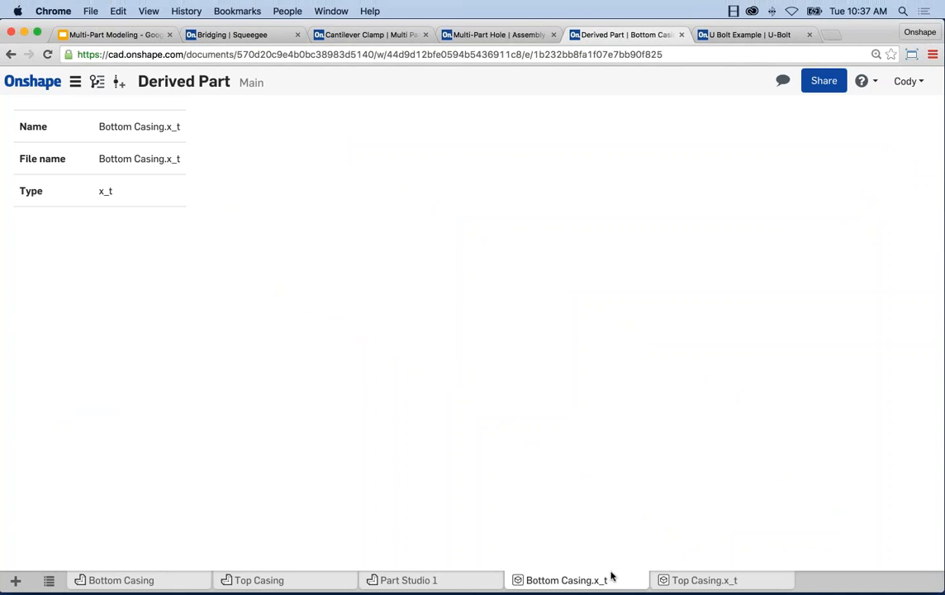
pyautogui.click(673, 580)
pyautogui.click(576, 580)
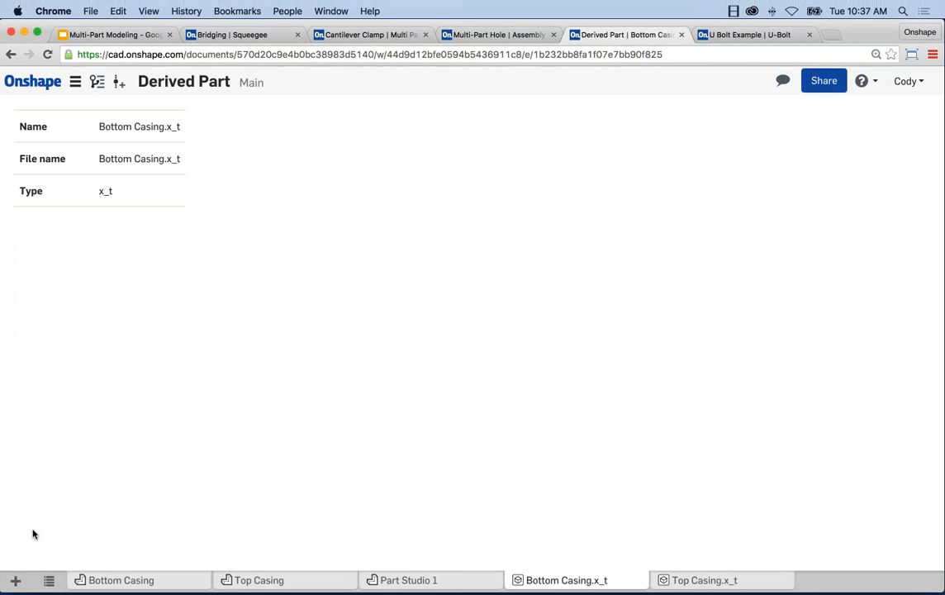
pyautogui.click(14, 581)
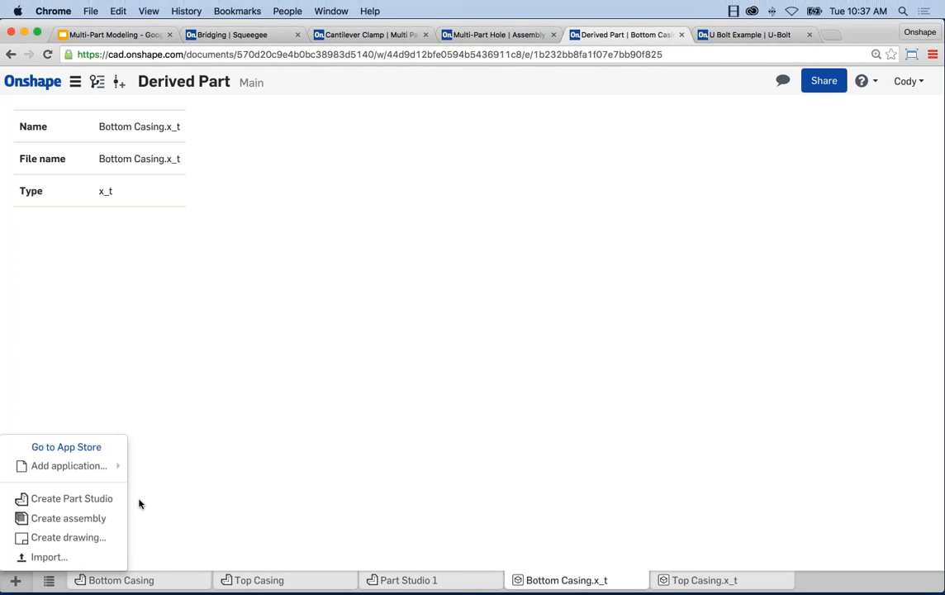
pyautogui.click(229, 532)
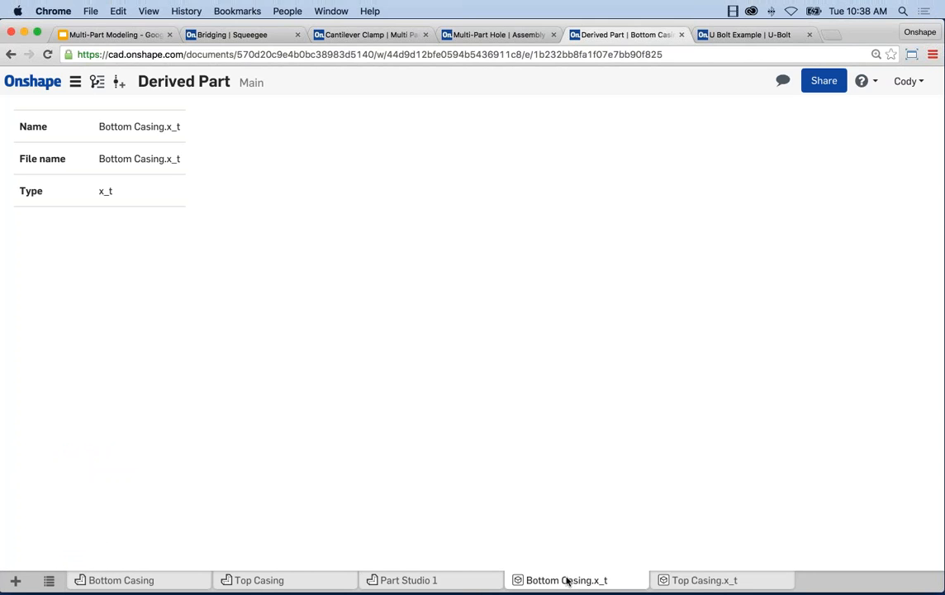
# - Examine the imported bottom case and top case in the Bottom Casing and Top Casing part studios
pyautogui.click(140, 580)
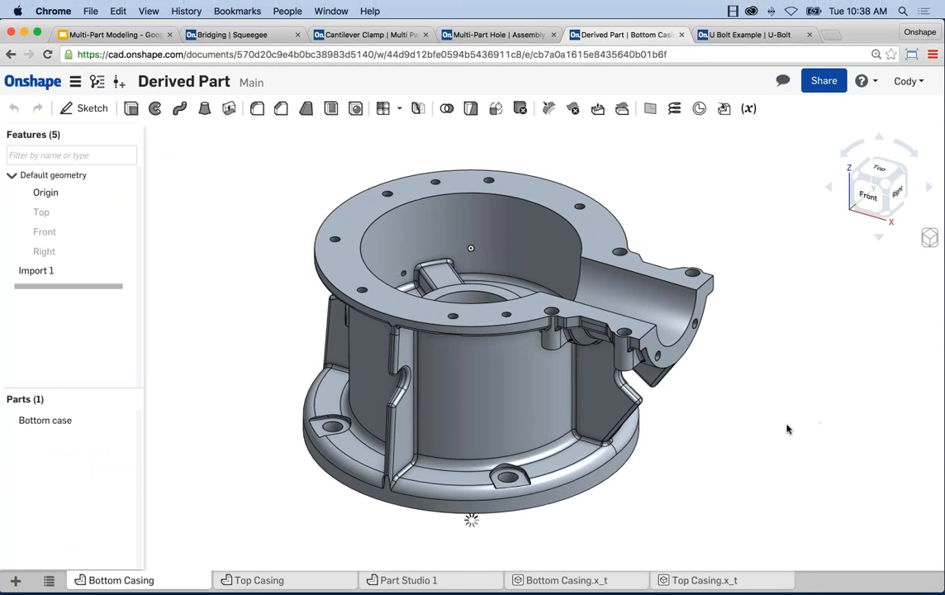
pyautogui.moveTo(441, 309)
pyautogui.mouseDown(button='right')
pyautogui.moveTo(365, 295)
pyautogui.moveTo(364, 307)
pyautogui.moveTo(441, 318)
pyautogui.moveTo(434, 314)
pyautogui.mouseUp(button='right')
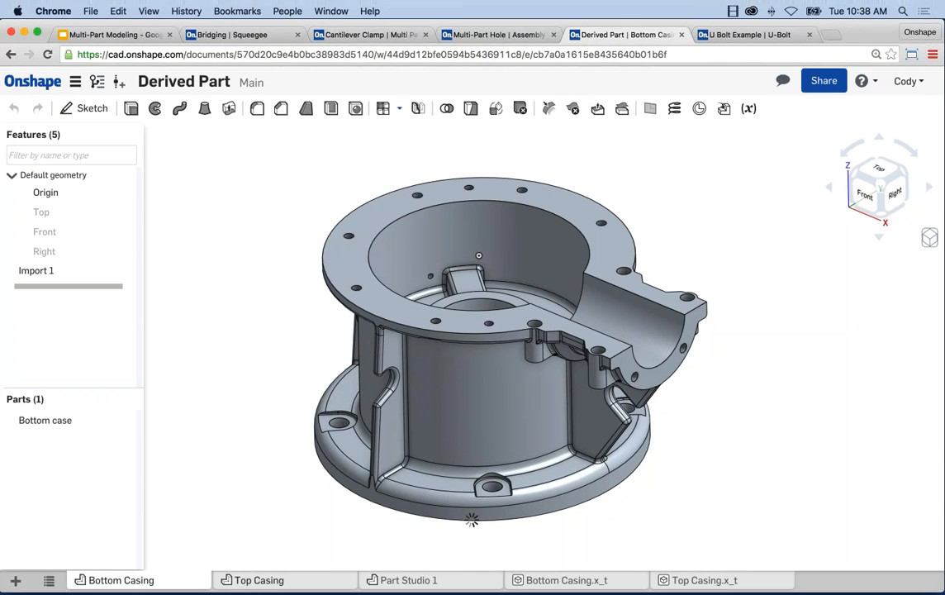
pyautogui.click(292, 571)
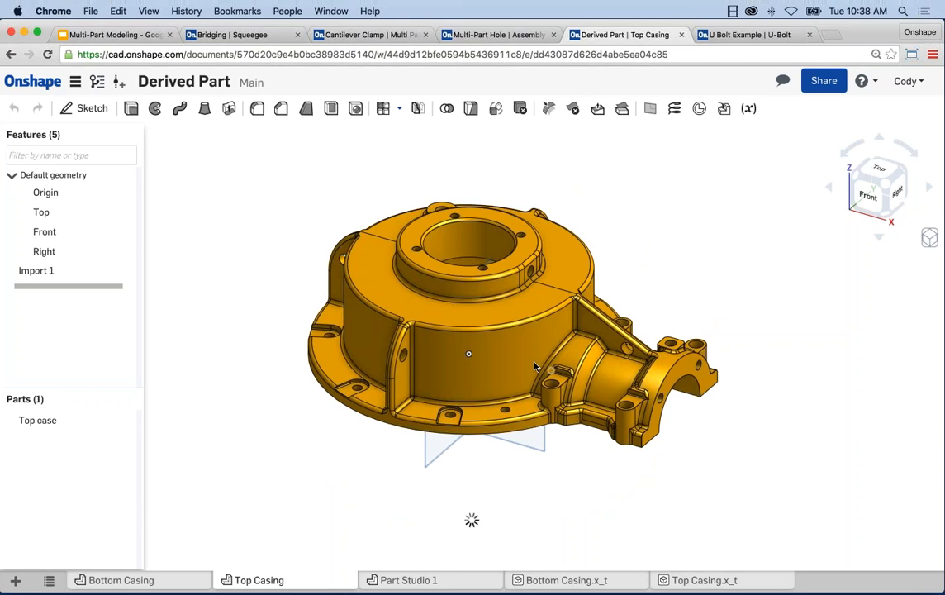
pyautogui.moveTo(533, 357); pyautogui.dragTo(509, 375, button='middle')
pyautogui.scroll(1, 502, 389)
pyautogui.scroll(1, 502, 389)
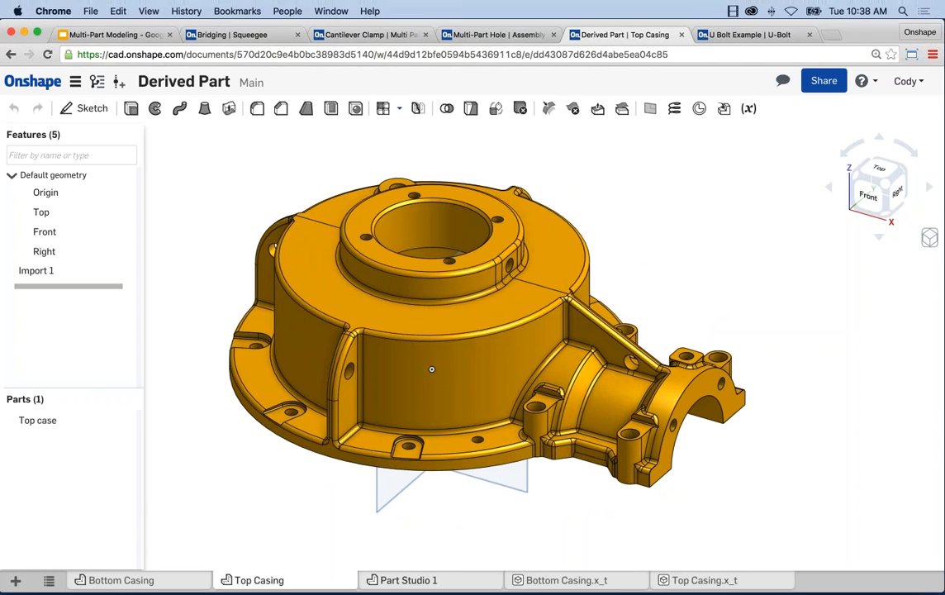
# - Derive the Bottom case part from the Bottom Casing studio into the empty Part Studio 1
pyautogui.click(407, 580)
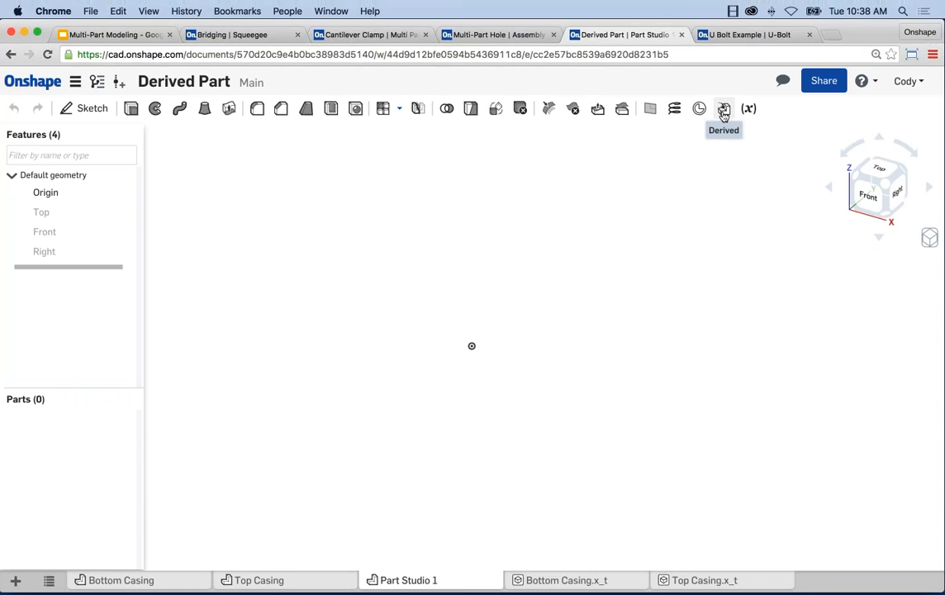
pyautogui.moveTo(723, 115)
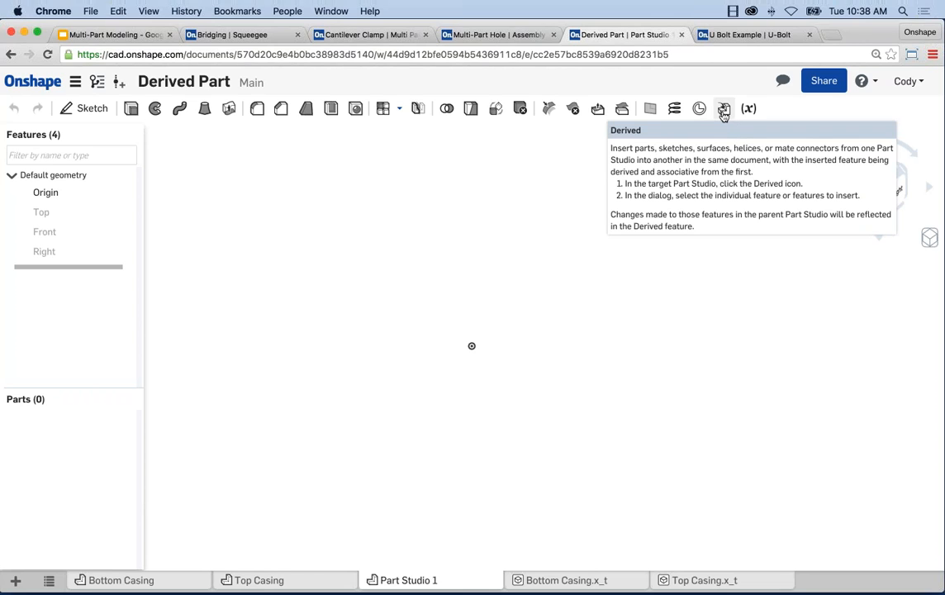
pyautogui.click(724, 110)
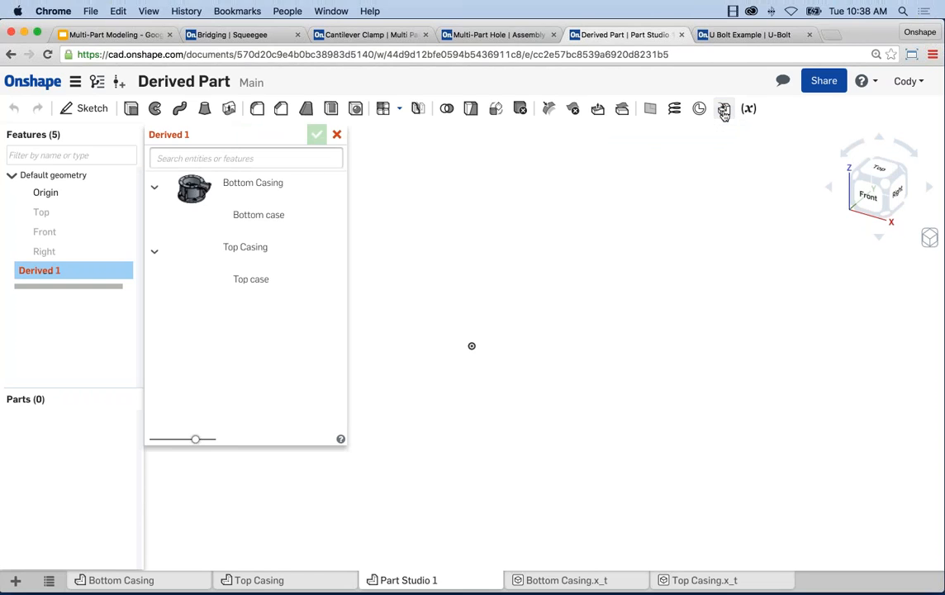
pyautogui.click(252, 221)
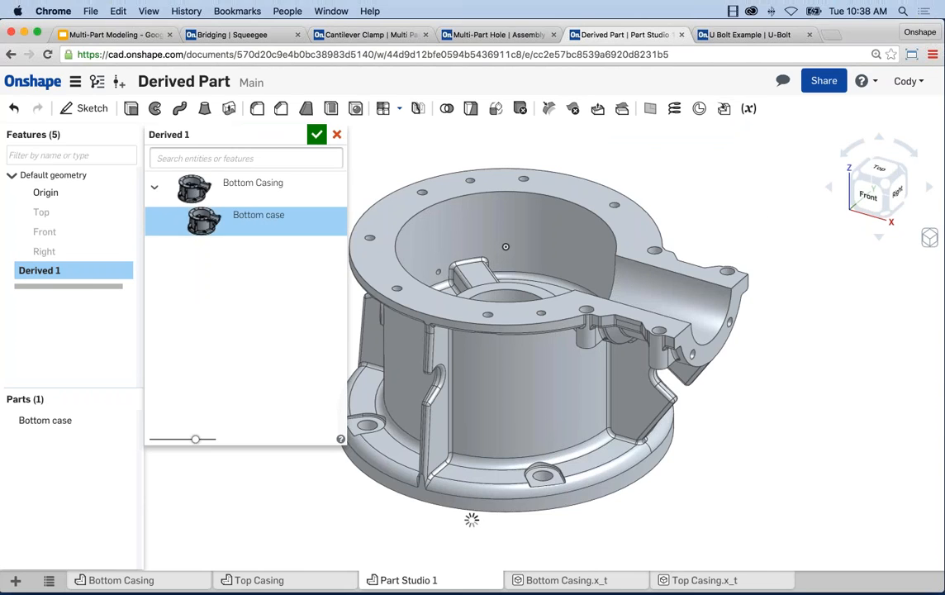
pyautogui.click(317, 136)
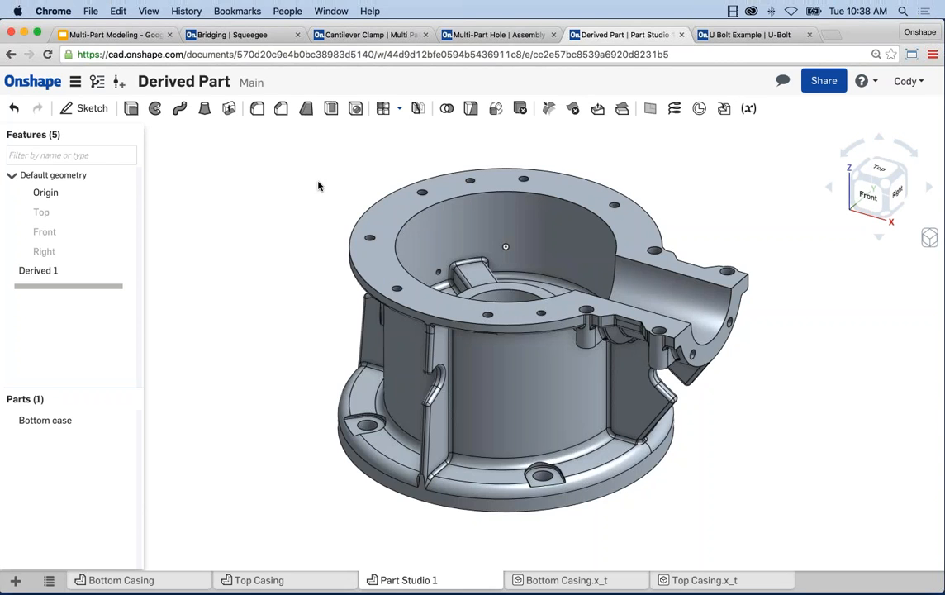
pyautogui.moveTo(320, 186); pyautogui.dragTo(298, 230, button='middle')
pyautogui.scroll(-1, 344, 218)
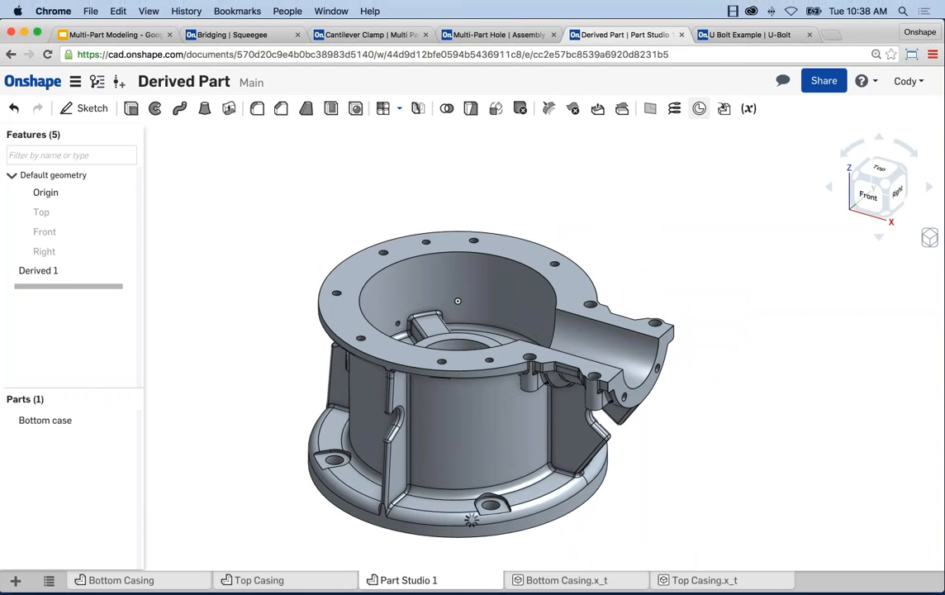
# - Derive the Top case part from the Top Casing studio into Part Studio 1
pyautogui.click(723, 108)
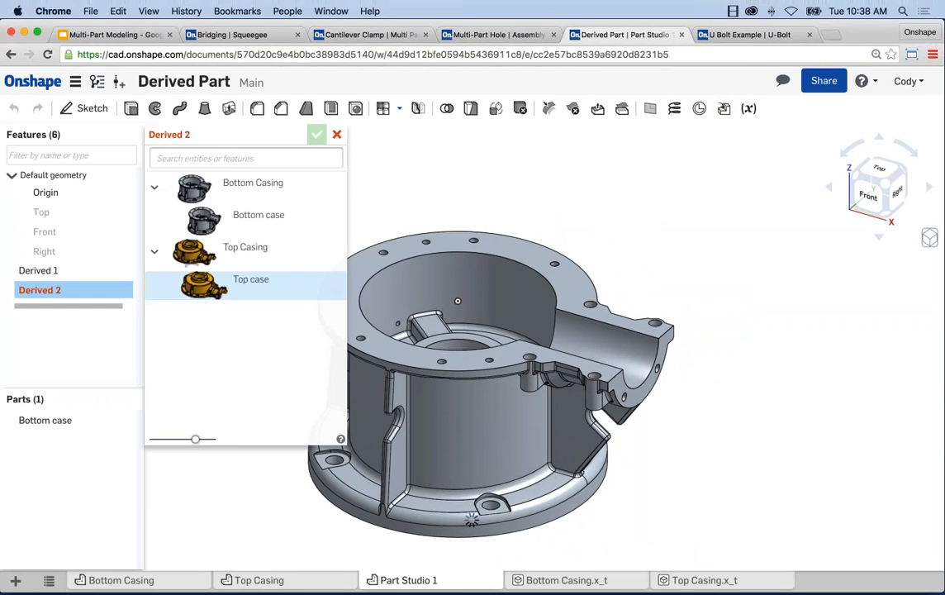
pyautogui.click(247, 284)
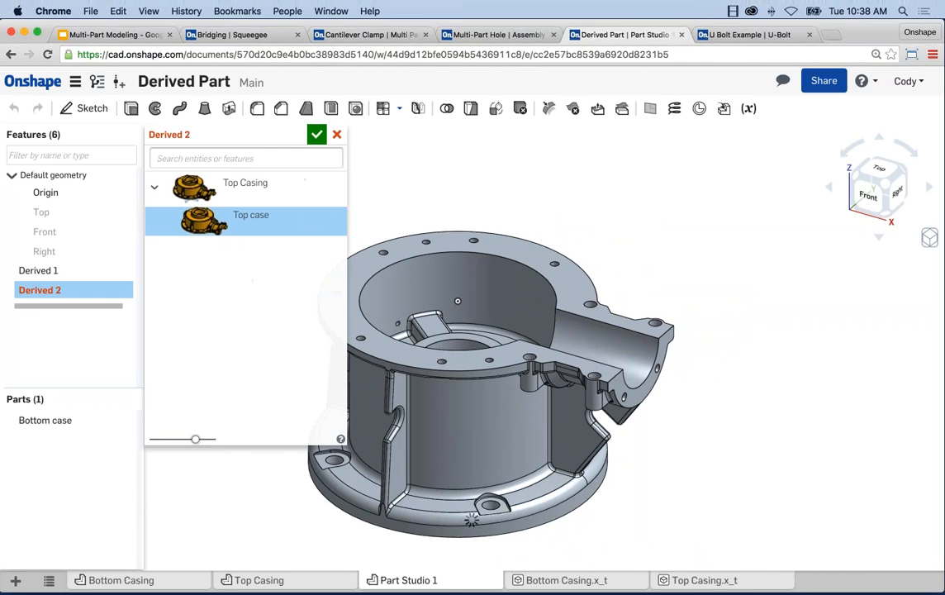
pyautogui.click(317, 135)
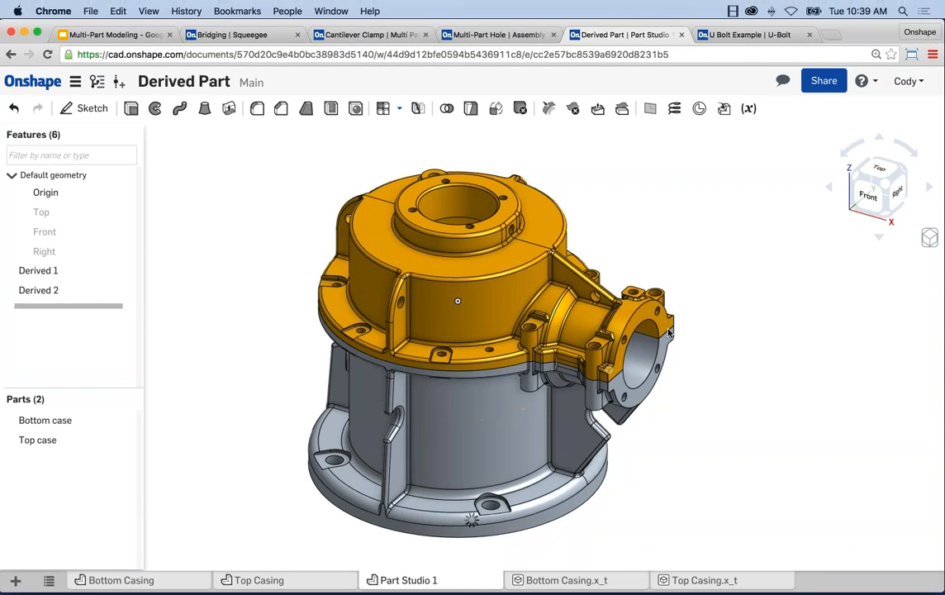
pyautogui.scroll(3, 485, 266)
pyautogui.click(352, 284)
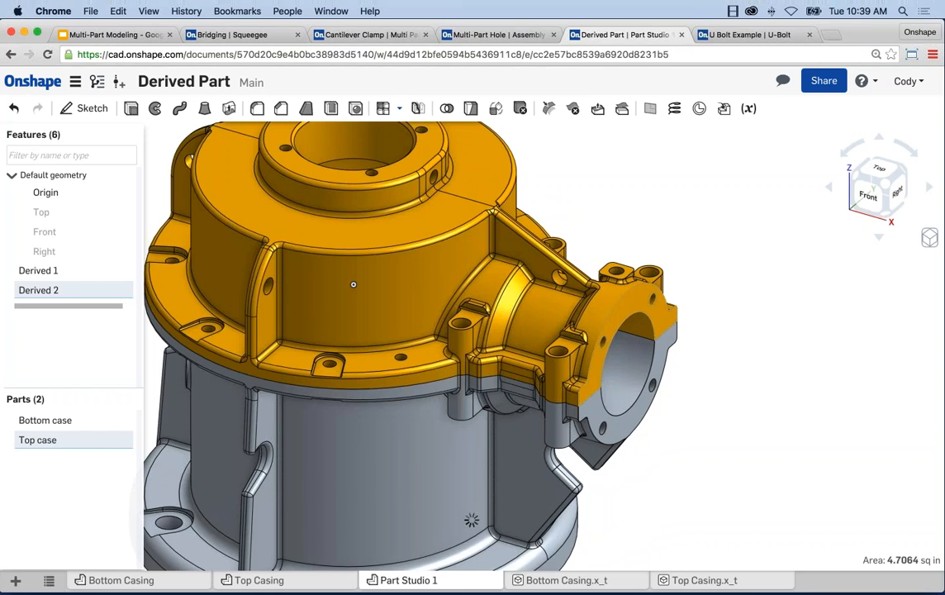
# - Start a sketch on the side port's flange face and draw a concentric circle constrained to the bore's edge
pyautogui.hotkey('shift', 's')
pyautogui.press('n')
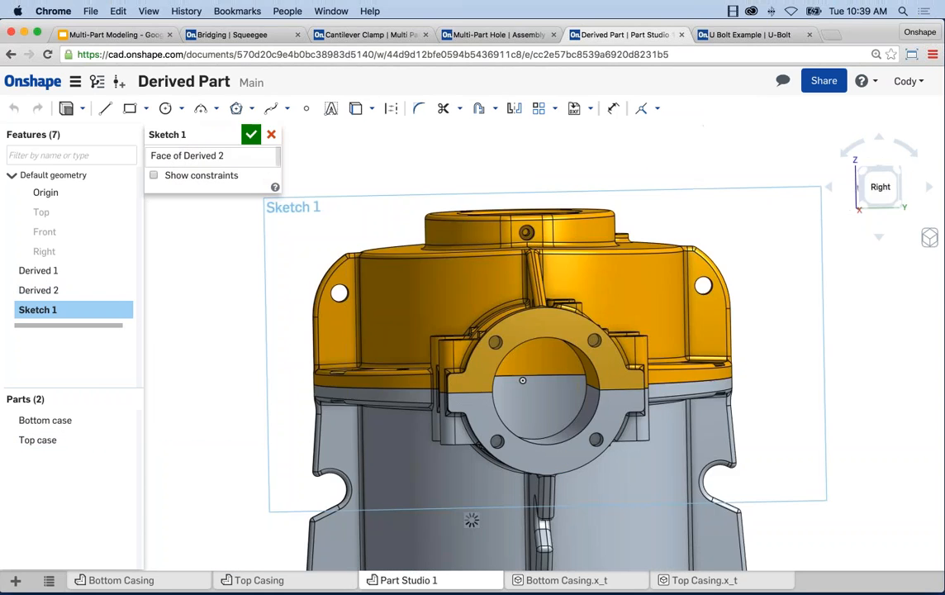
pyautogui.moveTo(569, 303); pyautogui.dragTo(541, 257, button='middle')
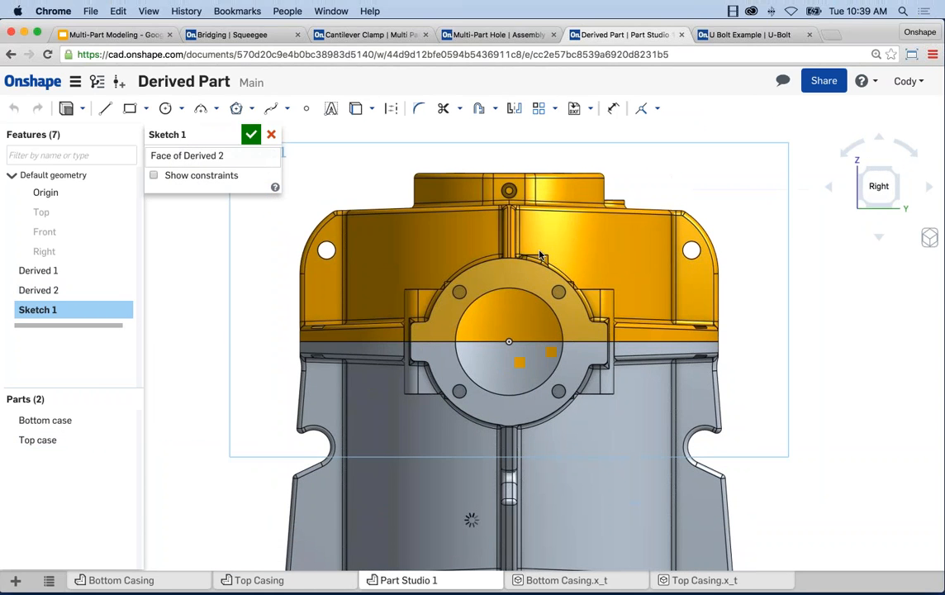
pyautogui.press('c')
pyautogui.click(509, 341)
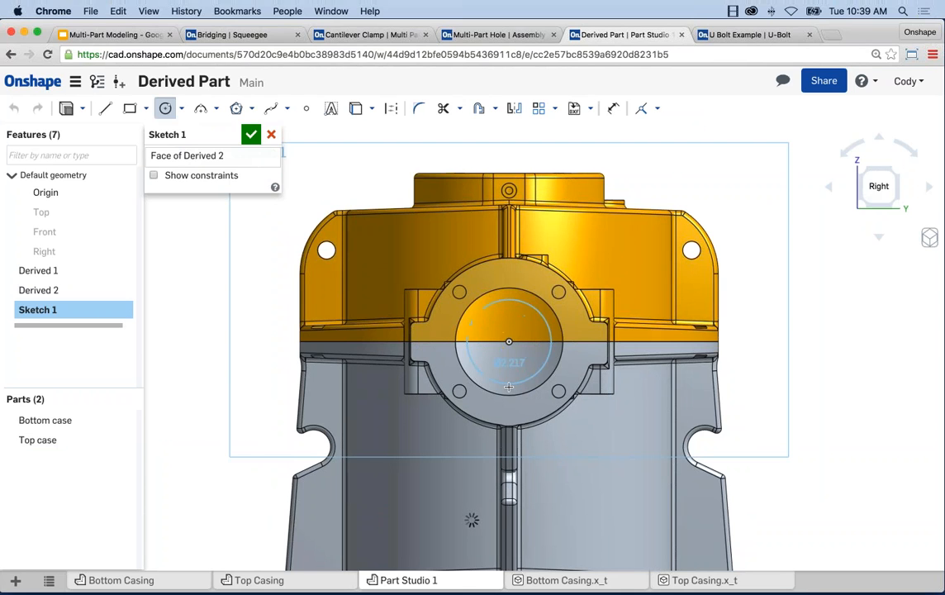
pyautogui.click(459, 333)
pyautogui.press('Escape')
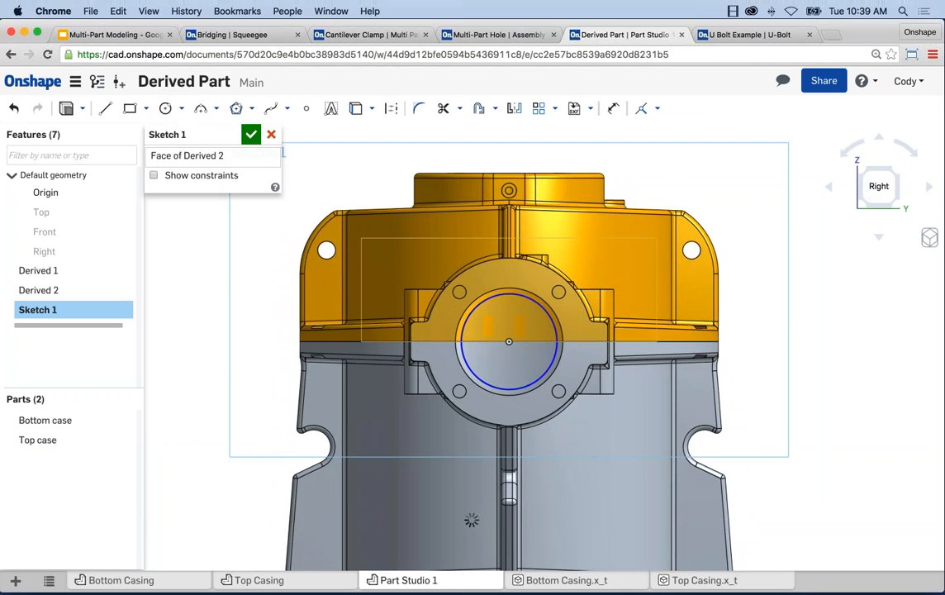
pyautogui.click(457, 346)
pyautogui.click(457, 348)
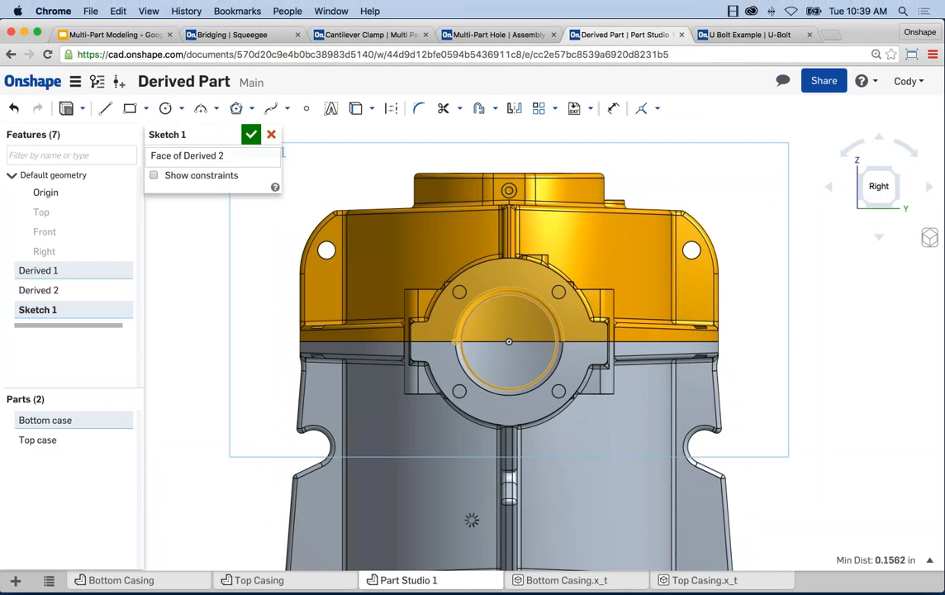
pyautogui.click(477, 152)
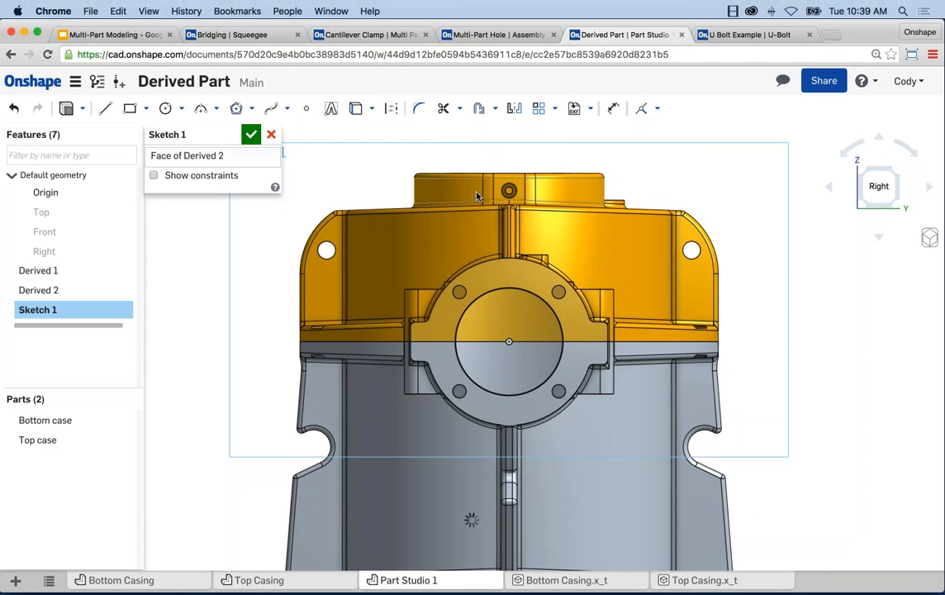
# - Sketch a second concentric circle about 4.33 in in diameter and constrain it to the flange's outer arc edge
pyautogui.press('c')
pyautogui.click(509, 341)
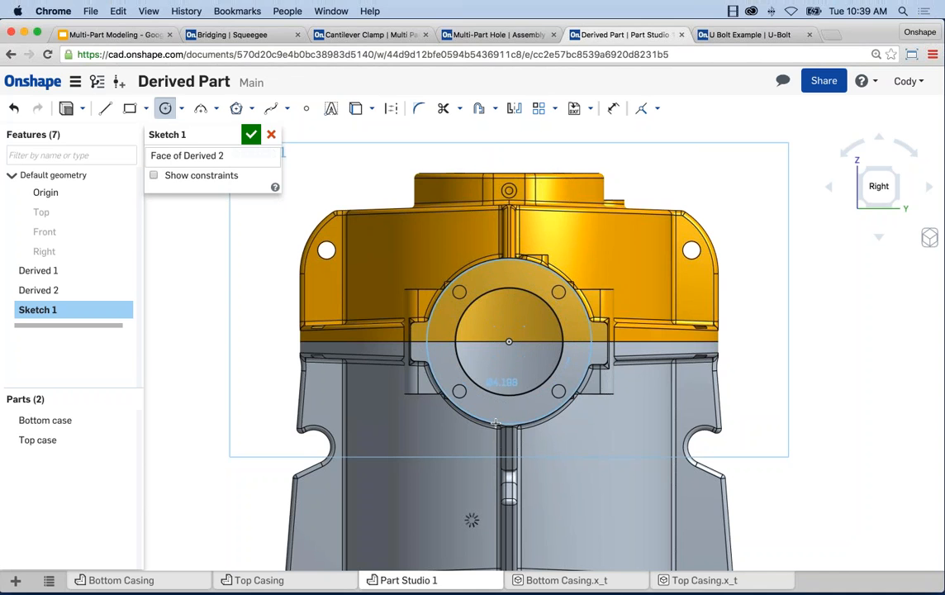
pyautogui.click(494, 422)
pyautogui.scroll(5, 434, 323)
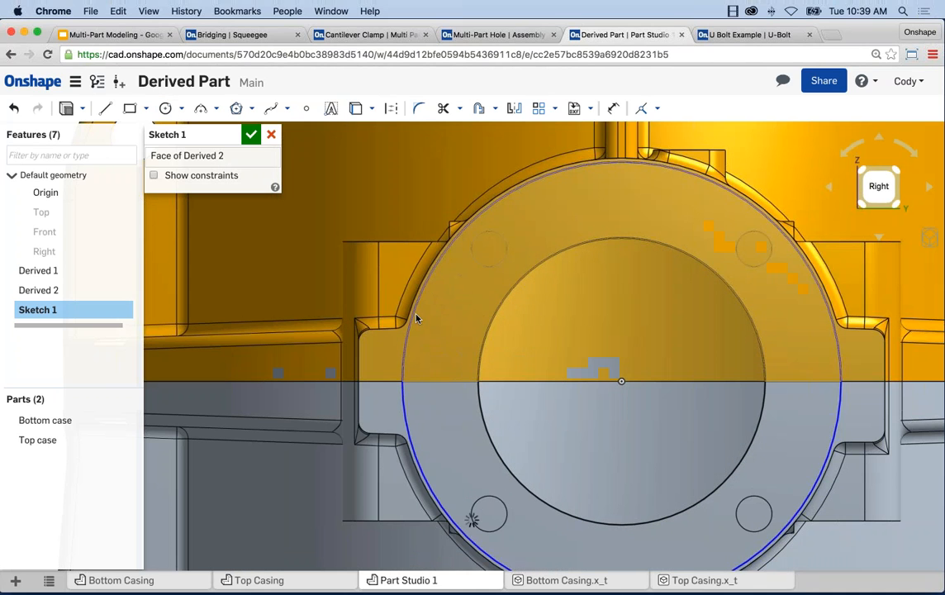
pyautogui.click(406, 320)
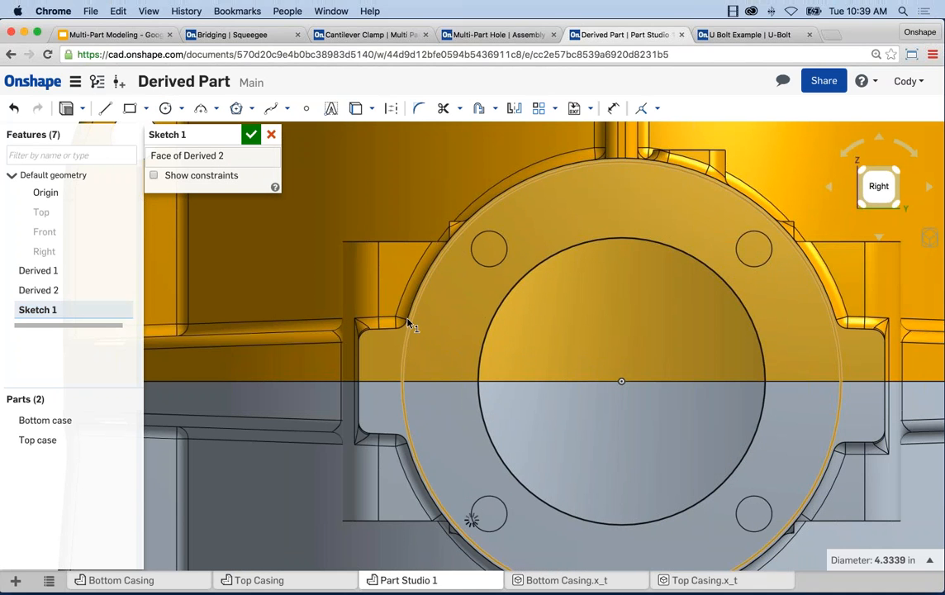
pyautogui.scroll(3, 502, 194)
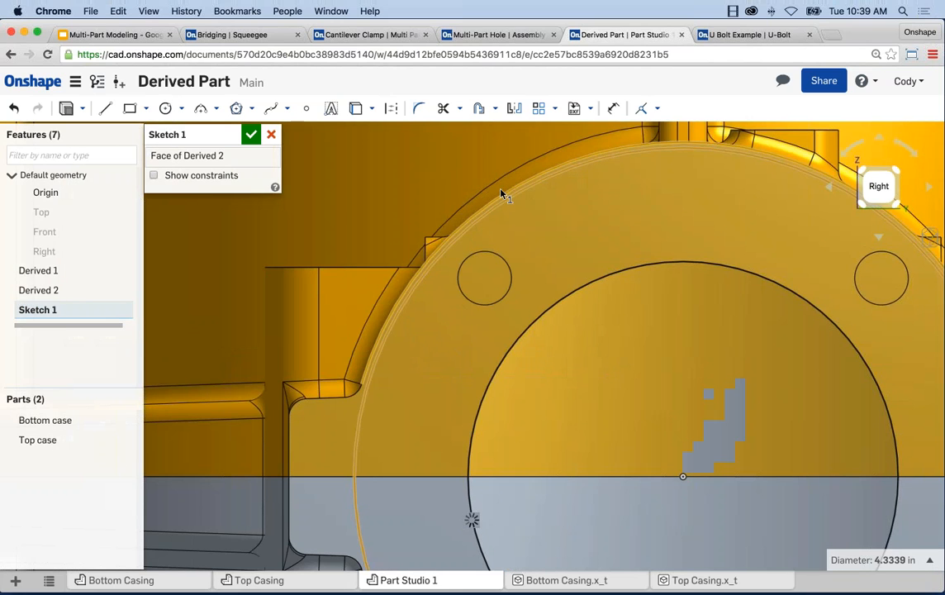
pyautogui.click(507, 195)
pyautogui.click(644, 113)
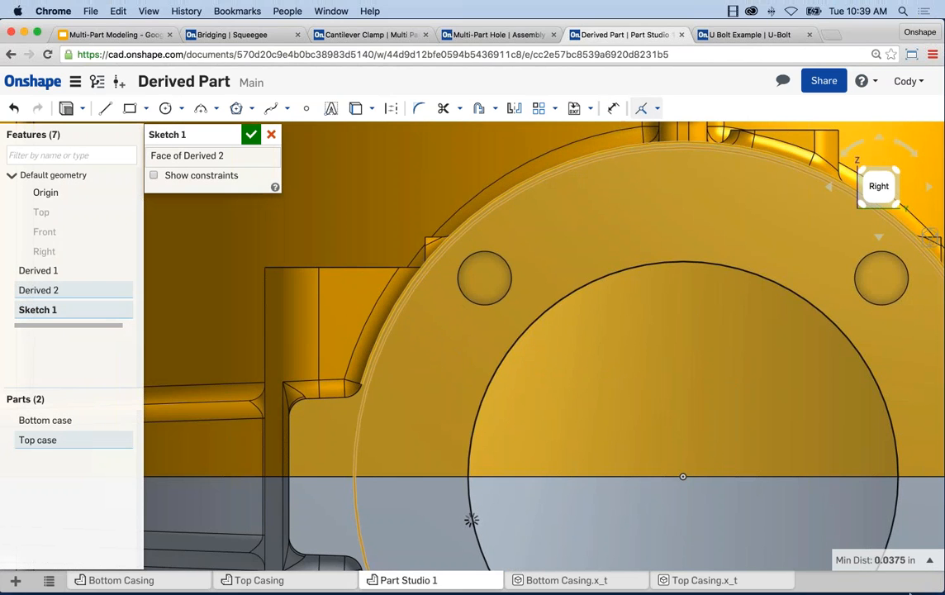
# - Project the edges of the four flange bolt holes into the sketch with the Use tool
pyautogui.scroll(-2, 807, 409)
pyautogui.scroll(-1, 807, 409)
pyautogui.moveTo(807, 410); pyautogui.dragTo(663, 324, button='middle')
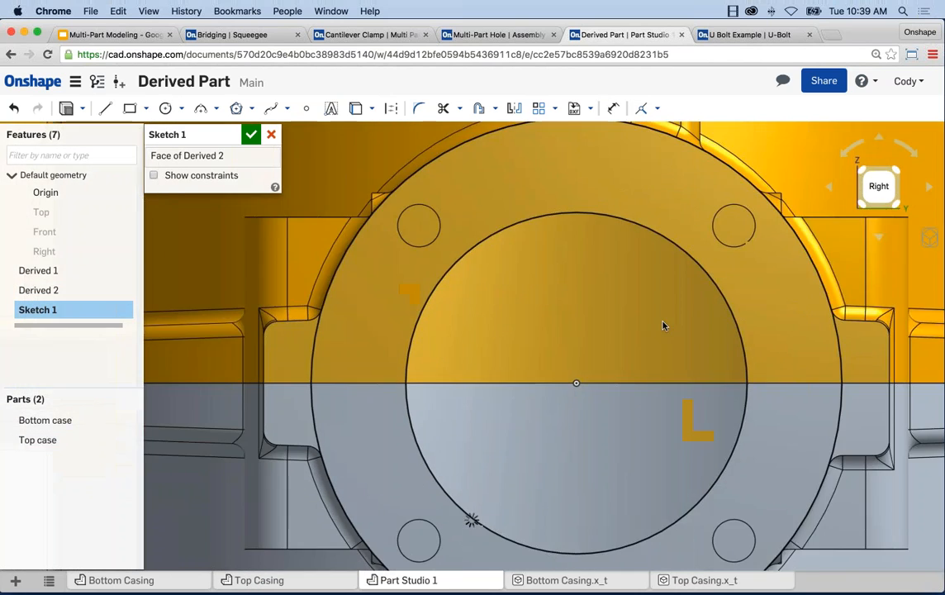
pyautogui.scroll(-2, 661, 322)
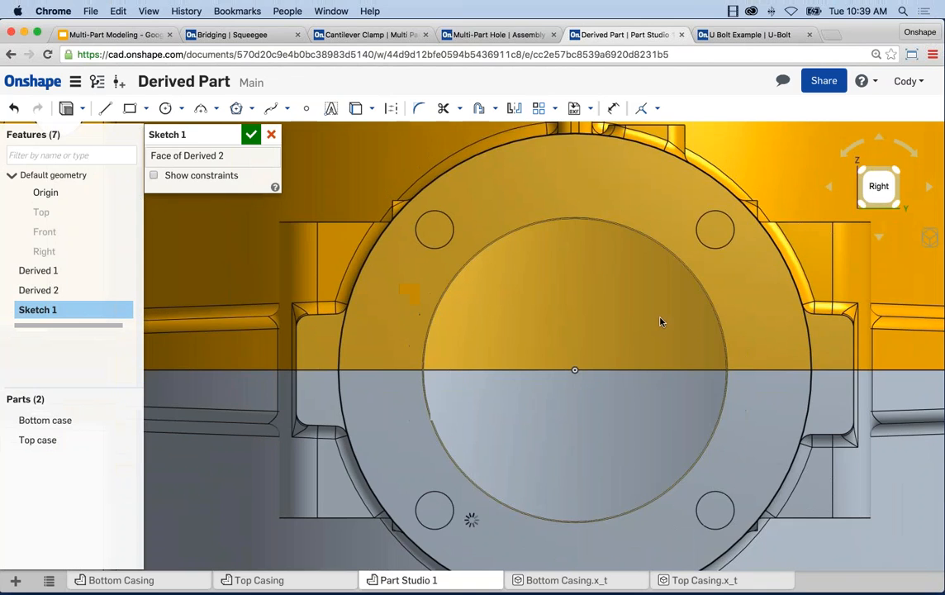
pyautogui.click(353, 110)
pyautogui.click(440, 212)
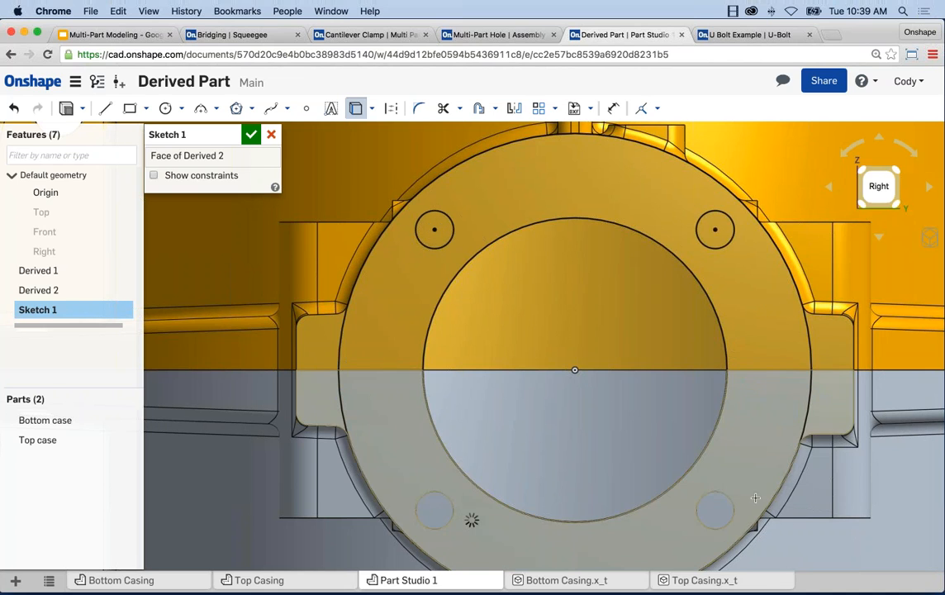
pyautogui.click(720, 493)
pyautogui.click(430, 498)
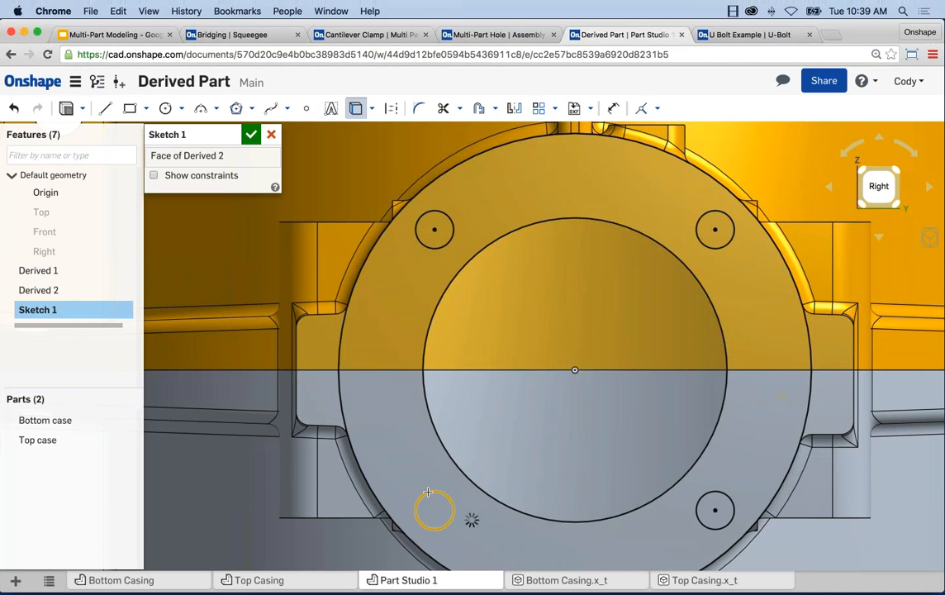
pyautogui.press('Escape')
# - Extrude the flange ring sketch 0.25 in outward as a new solid part
pyautogui.scroll(-8, 435, 460)
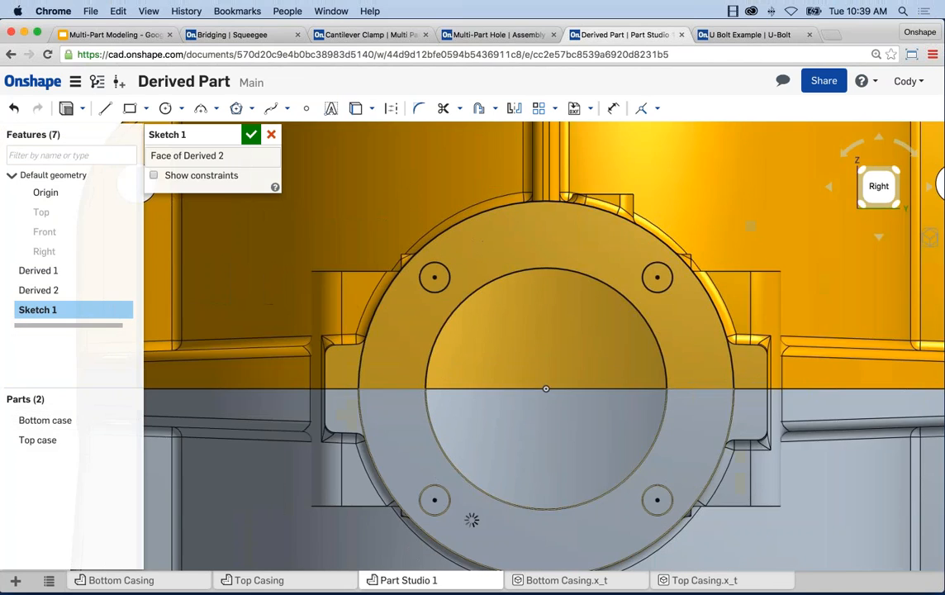
pyautogui.moveTo(373, 426)
pyautogui.mouseDown(button='right')
pyautogui.moveTo(388, 436)
pyautogui.moveTo(396, 272)
pyautogui.mouseUp(button='right')
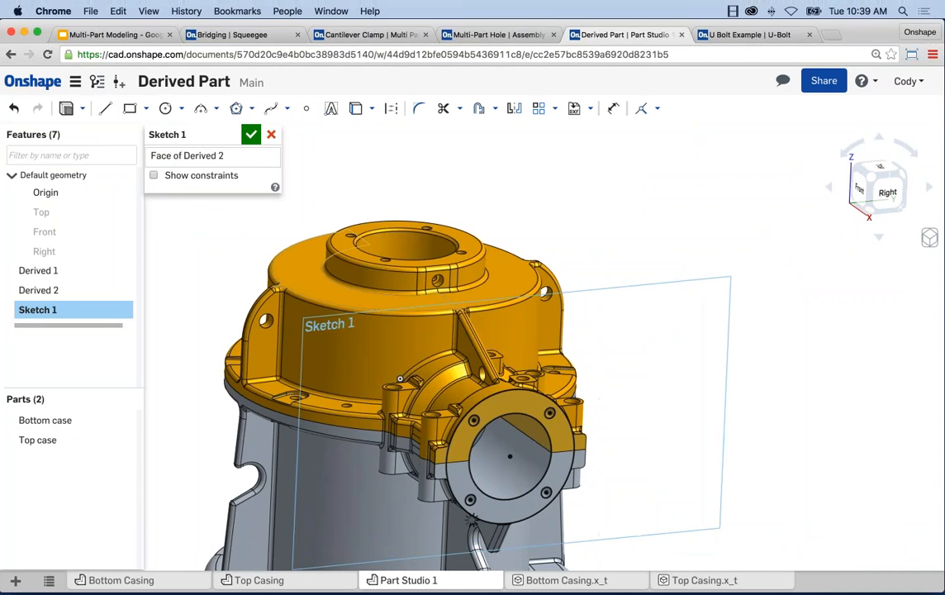
pyautogui.click(67, 109)
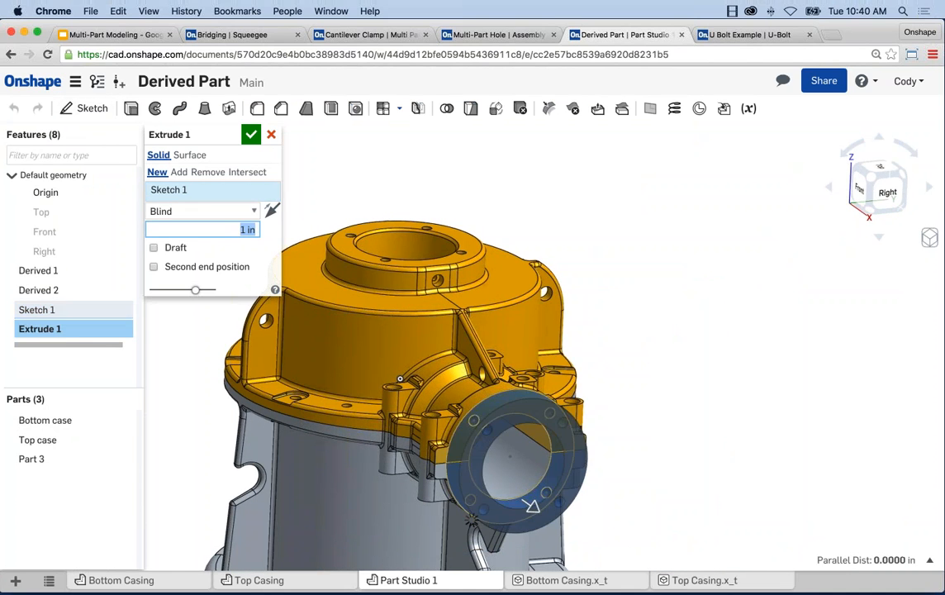
pyautogui.write('.25')
pyautogui.press('Return')
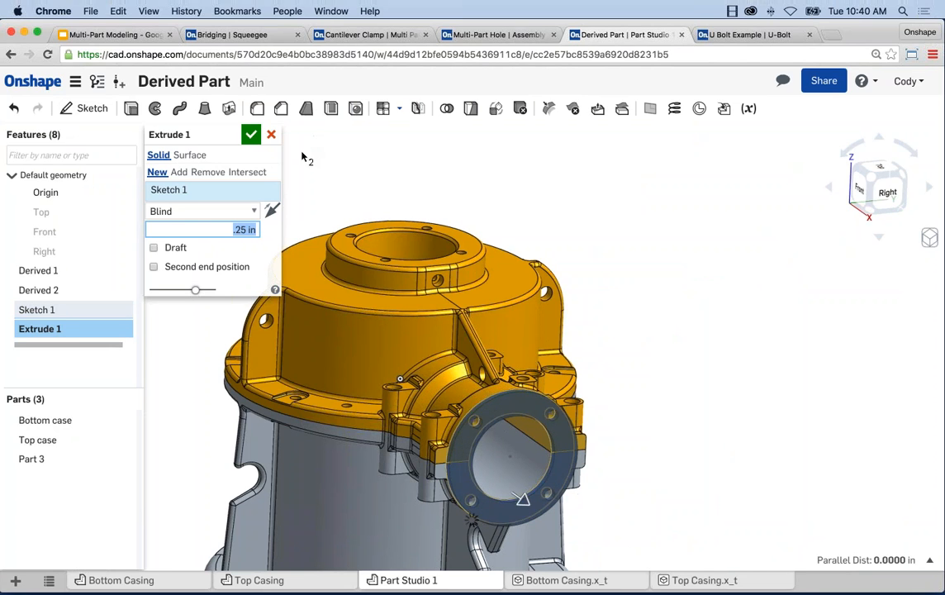
pyautogui.press('Return')
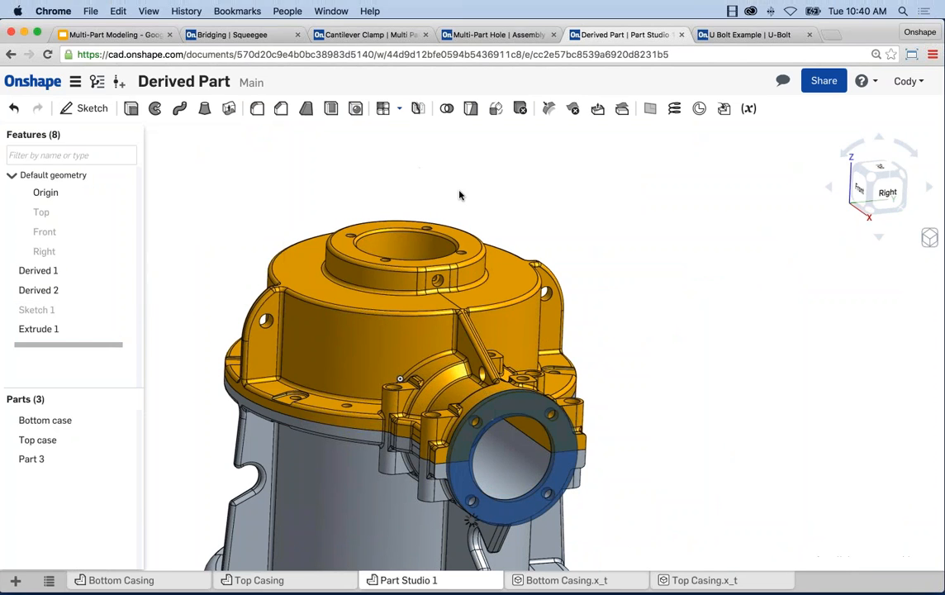
pyautogui.moveTo(459, 193); pyautogui.dragTo(504, 164, button='middle')
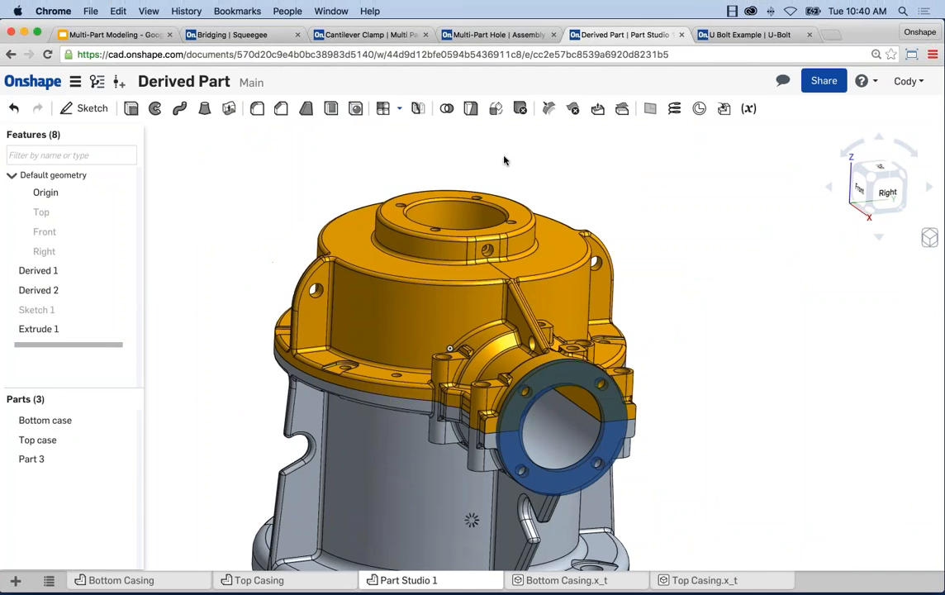
pyautogui.moveTo(541, 161); pyautogui.dragTo(530, 172, button='right')
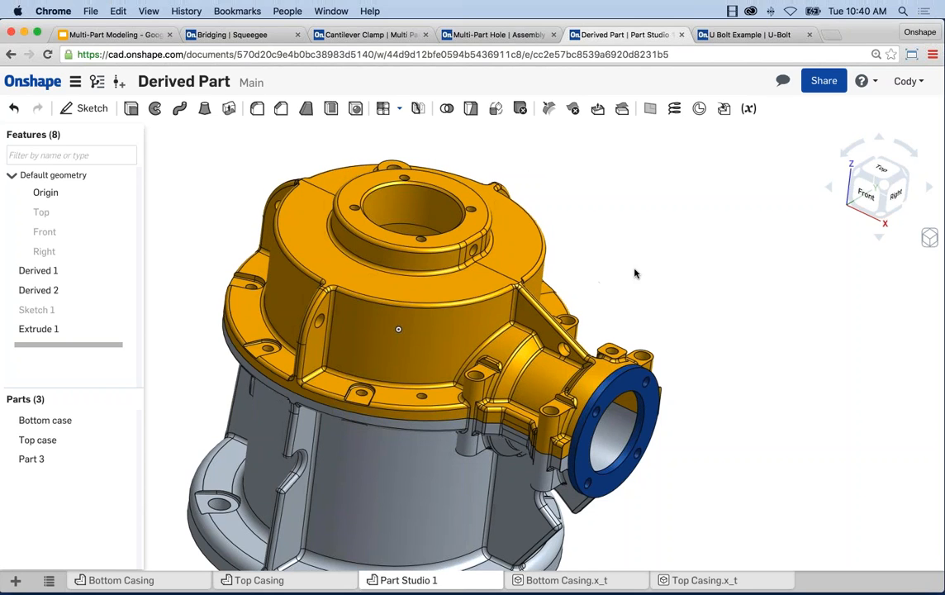
pyautogui.moveTo(633, 271); pyautogui.dragTo(660, 246, button='middle')
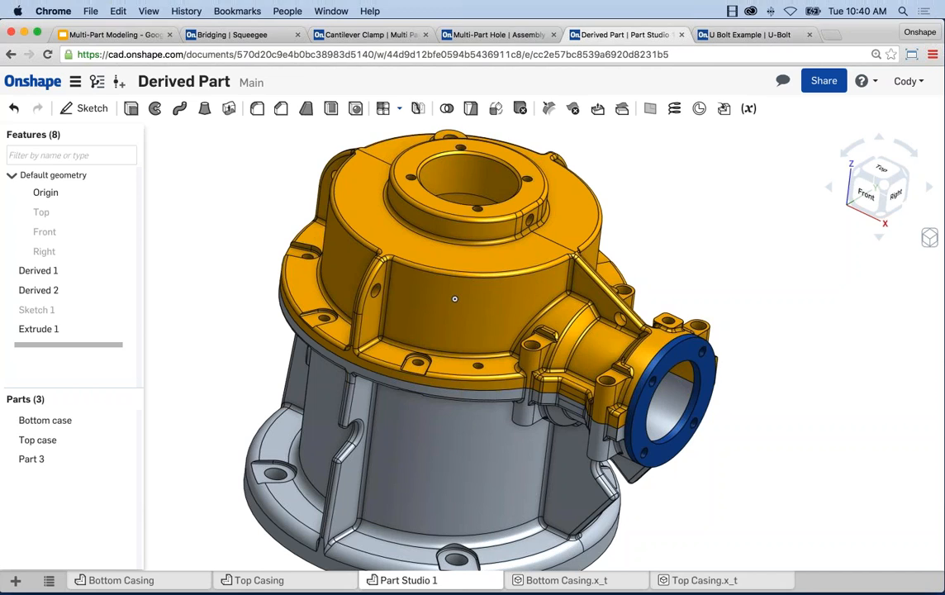
pyautogui.click(874, 276)
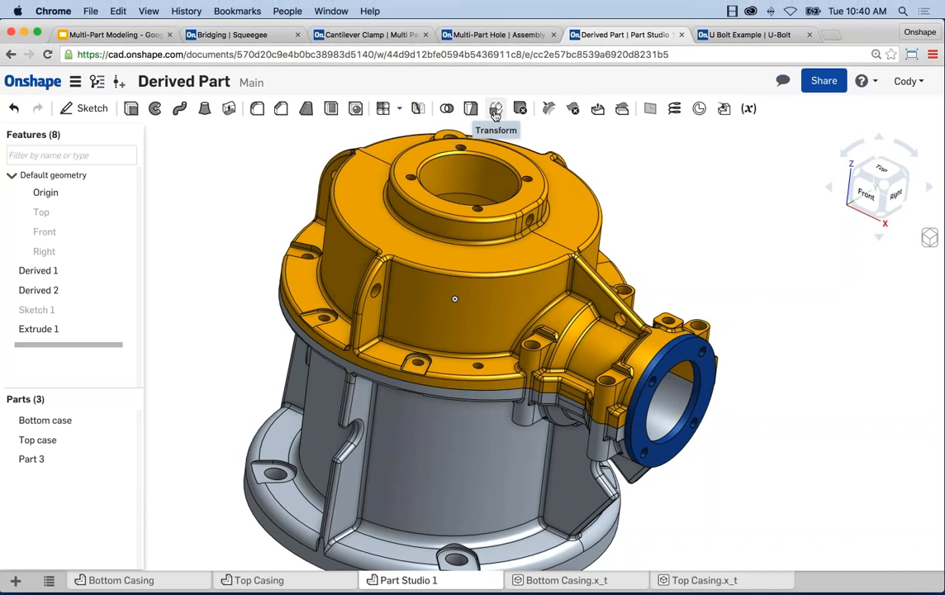
# - Start a Transform feature set to Scale uniformly and cancel it
pyautogui.click(495, 115)
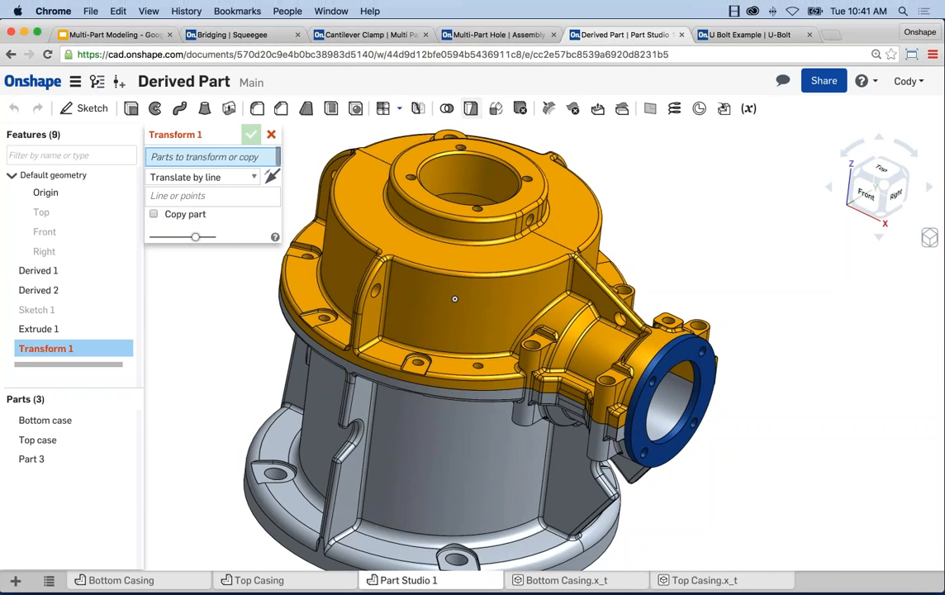
pyautogui.click(227, 177)
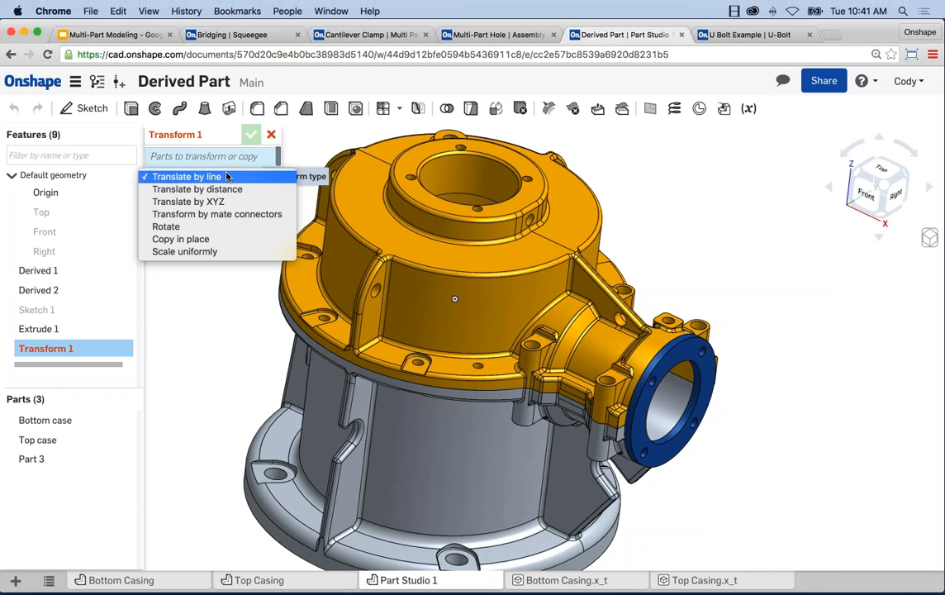
pyautogui.click(179, 252)
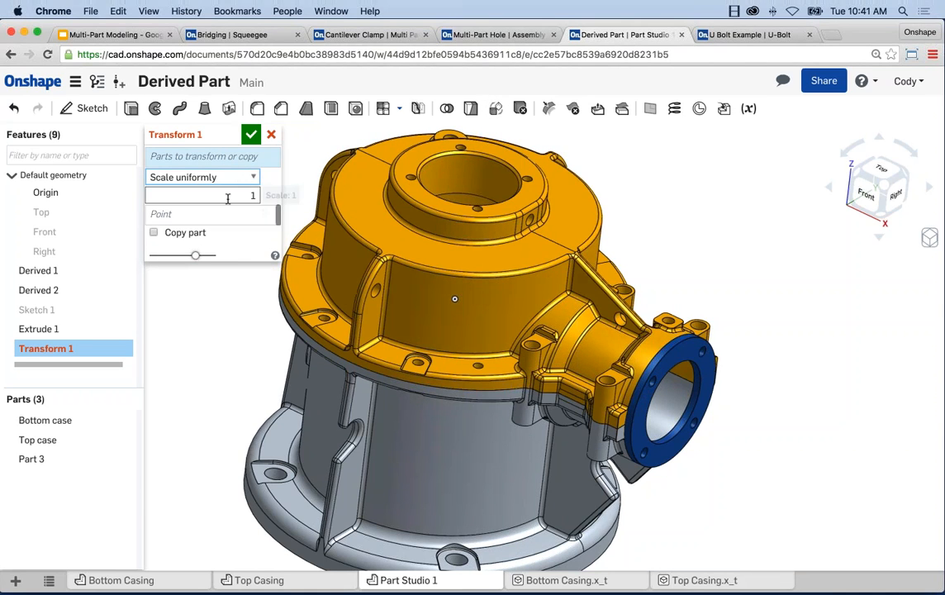
pyautogui.moveTo(261, 197); pyautogui.dragTo(241, 198)
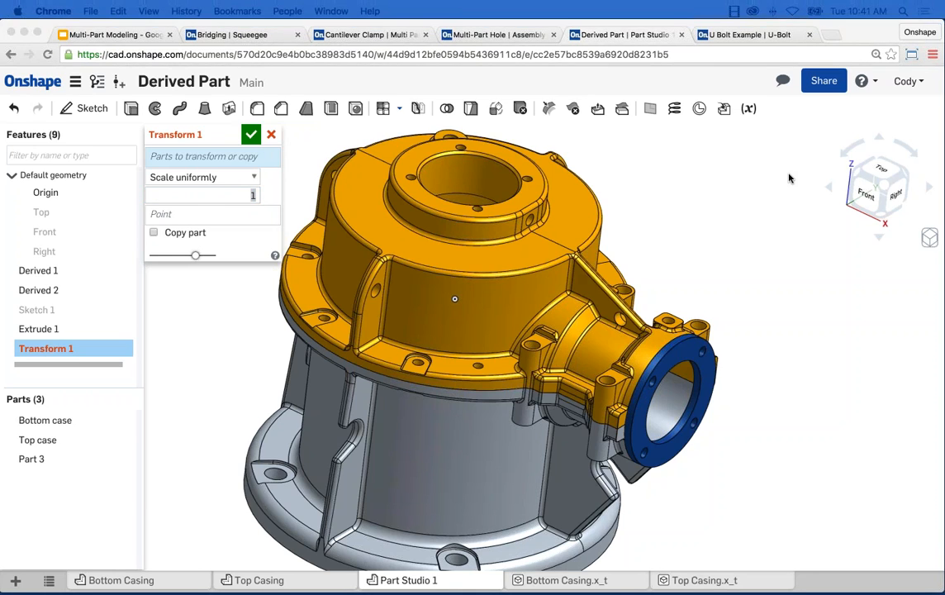
pyautogui.click(271, 133)
pyautogui.moveTo(275, 163); pyautogui.dragTo(344, 183, button='right')
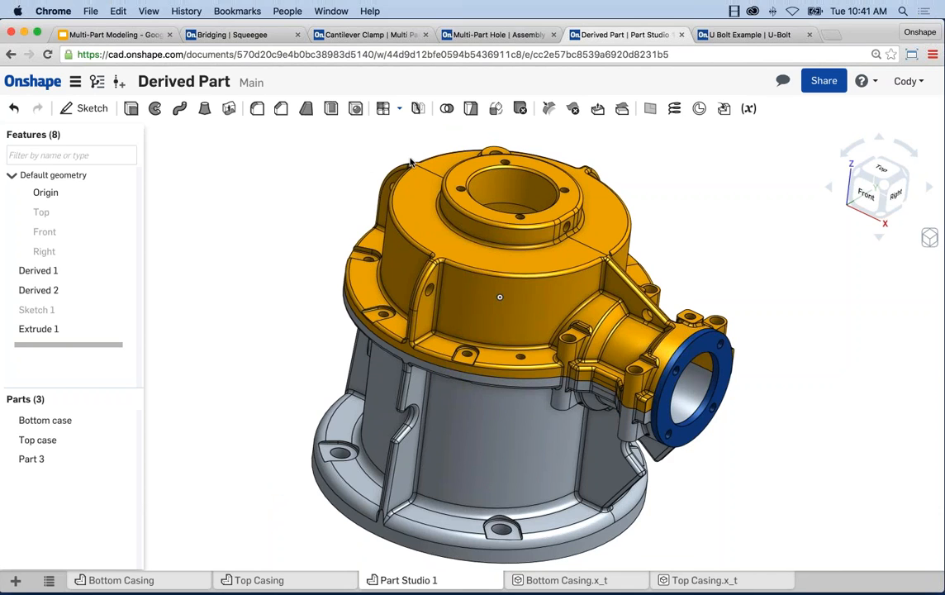
pyautogui.moveTo(329, 147); pyautogui.dragTo(542, 179, button='right')
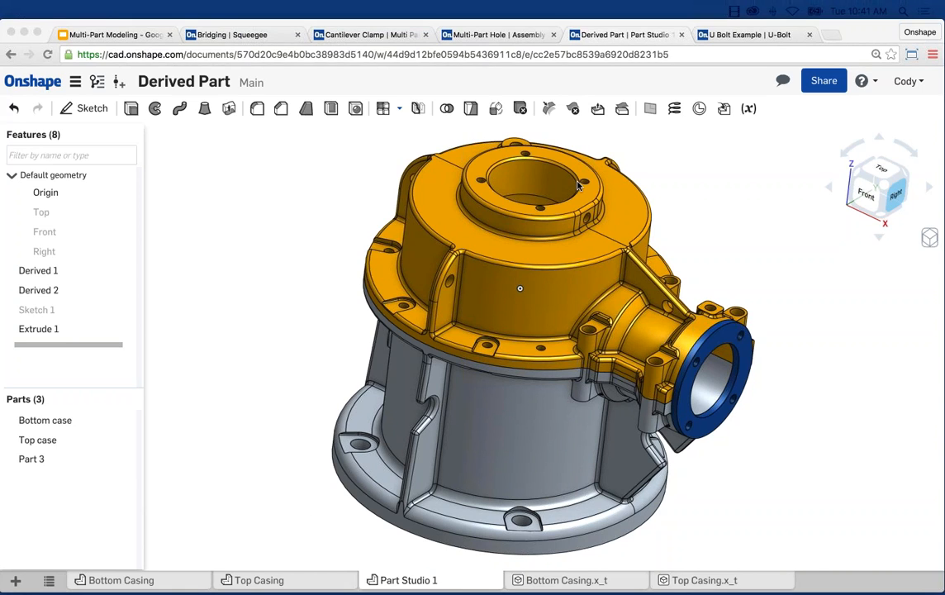
pyautogui.moveTo(713, 190); pyautogui.dragTo(700, 193, button='right')
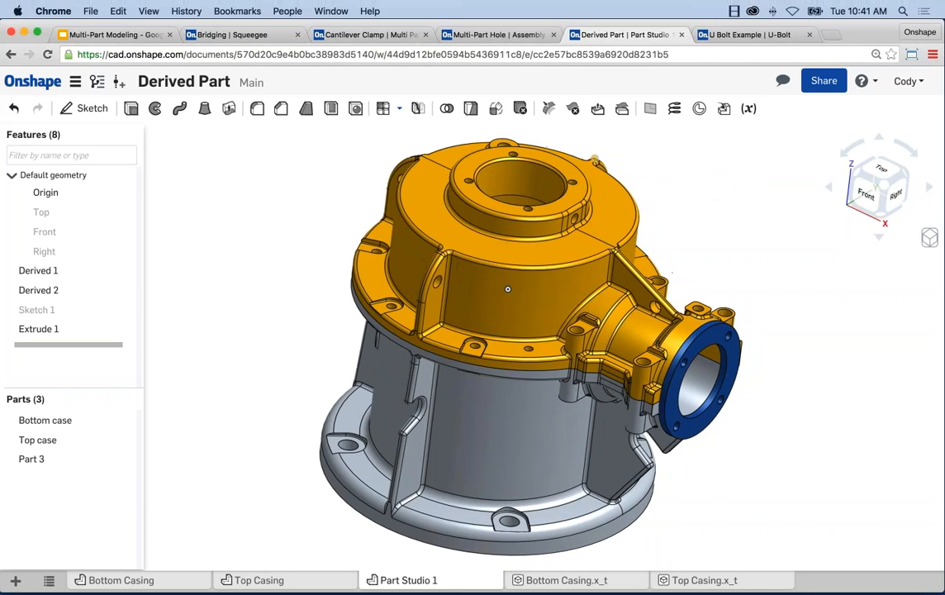
# - Switch to the Multi-Part Modeling presentation in Google Slides and show the Example multi-part techniques slide in full screen, then exit
pyautogui.click(137, 38)
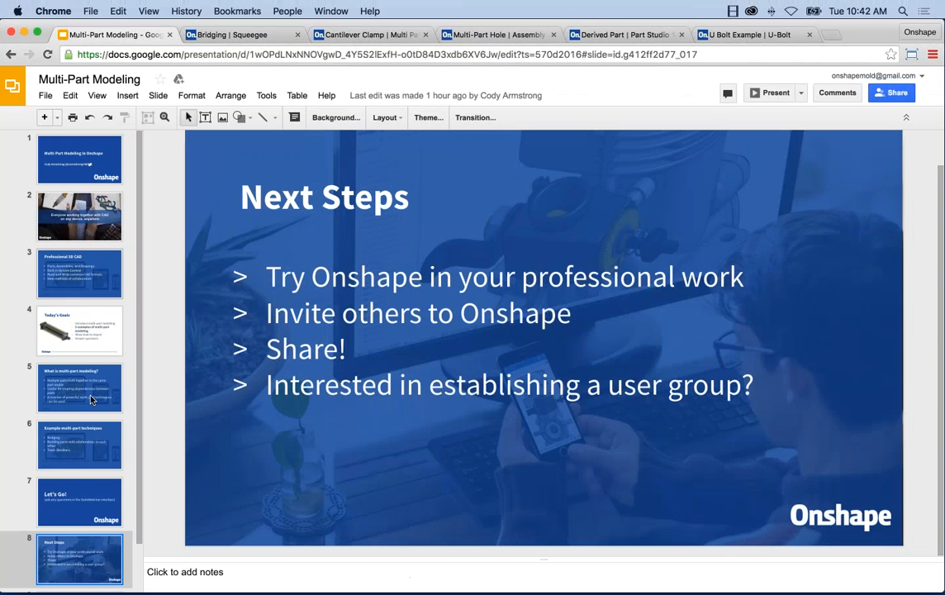
pyautogui.click(82, 453)
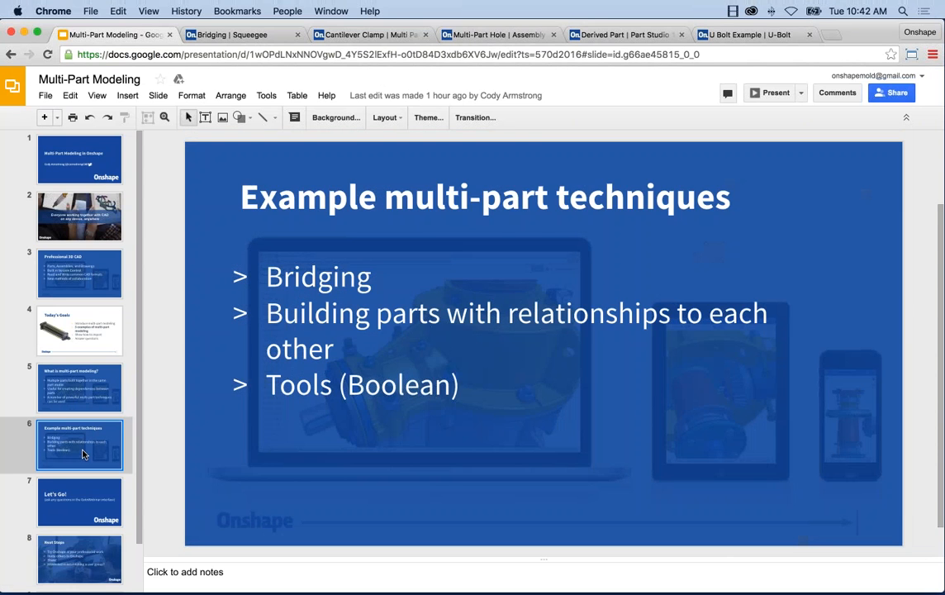
pyautogui.click(772, 92)
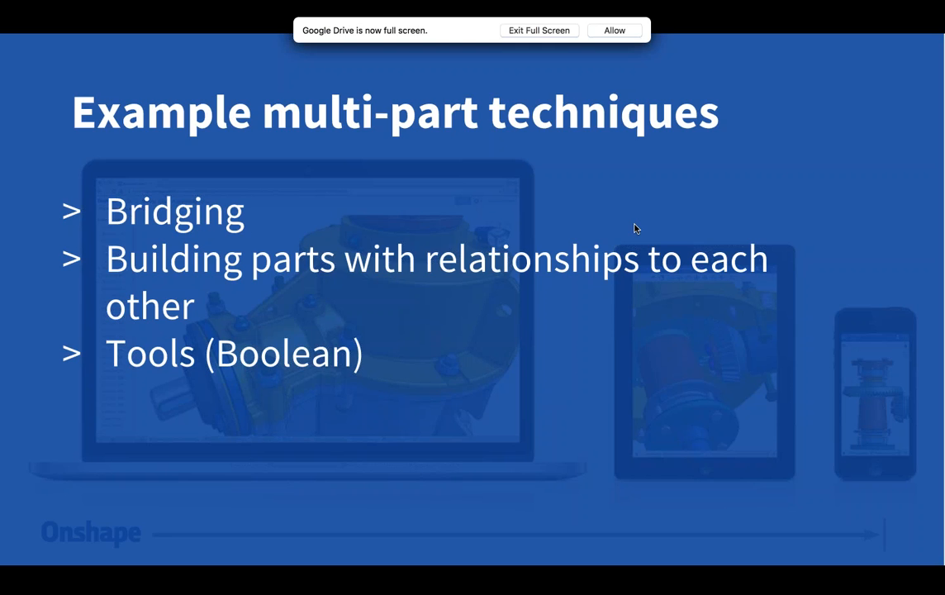
pyautogui.press('Escape')
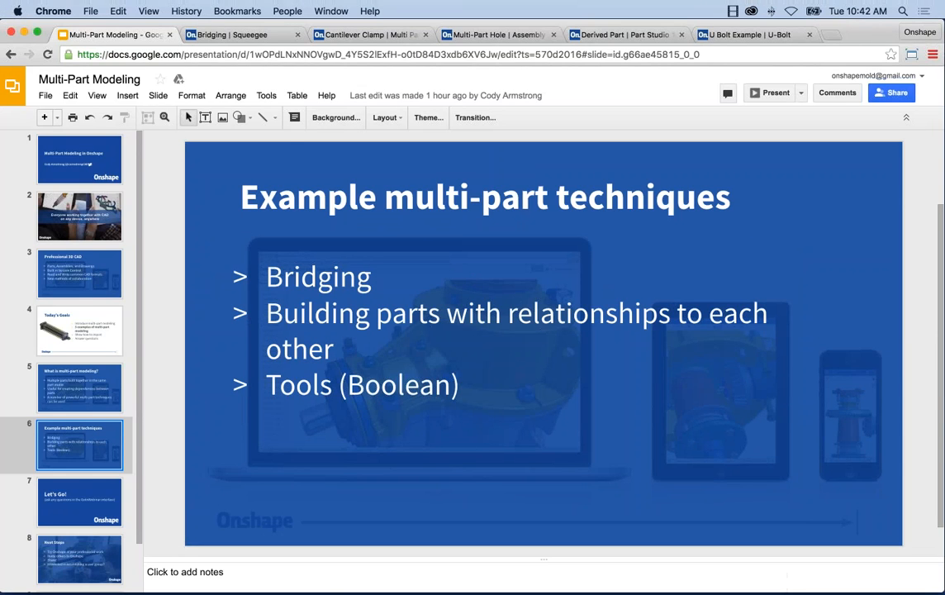
# - Switch to the U Bolt Example document in Onshape, reload it, and examine the U-bolt's open ends and the helix on one leg
pyautogui.click(731, 38)
pyautogui.press('super+r')
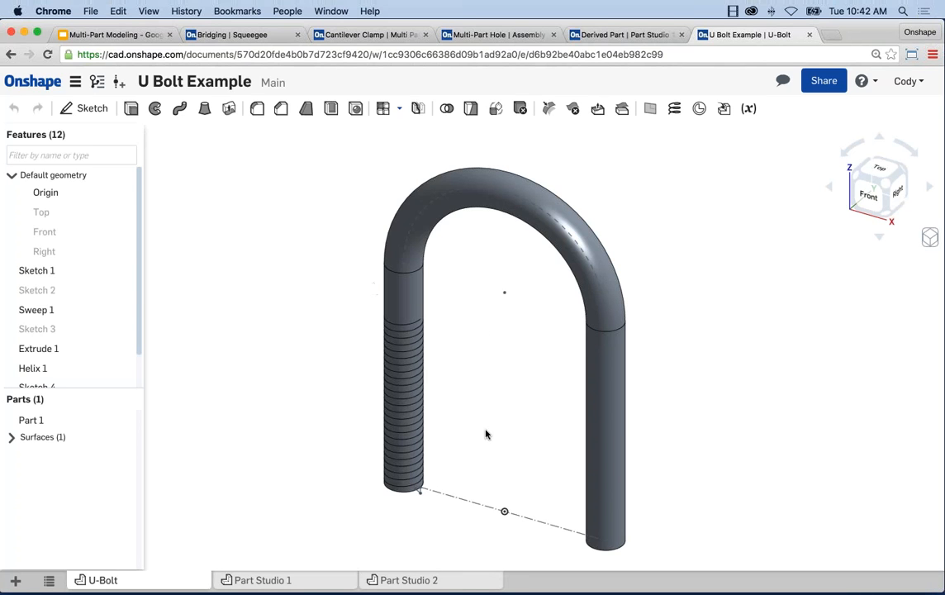
pyautogui.moveTo(499, 347)
pyautogui.mouseDown(button='right')
pyautogui.moveTo(517, 348)
pyautogui.moveTo(530, 266)
pyautogui.mouseUp(button='right')
pyautogui.moveTo(503, 230); pyautogui.dragTo(499, 273, button='right')
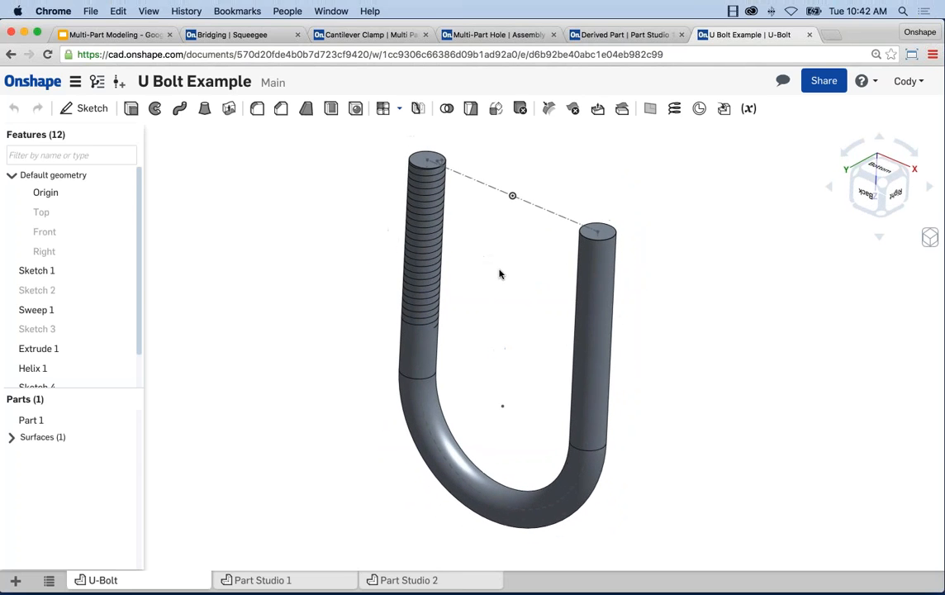
pyautogui.scroll(3, 451, 215)
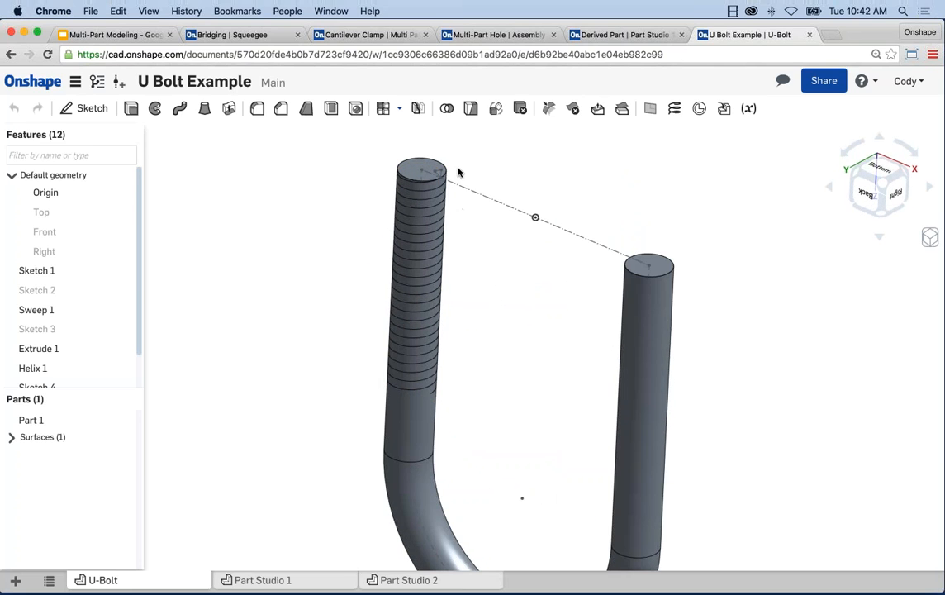
pyautogui.scroll(2, 444, 191)
pyautogui.scroll(1, 446, 193)
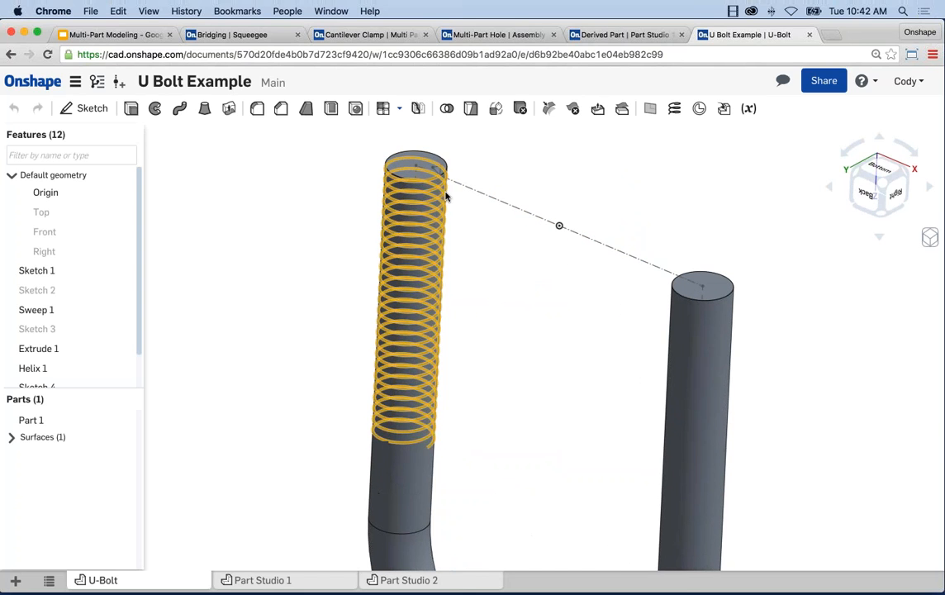
pyautogui.moveTo(362, 274); pyautogui.dragTo(356, 255, button='middle')
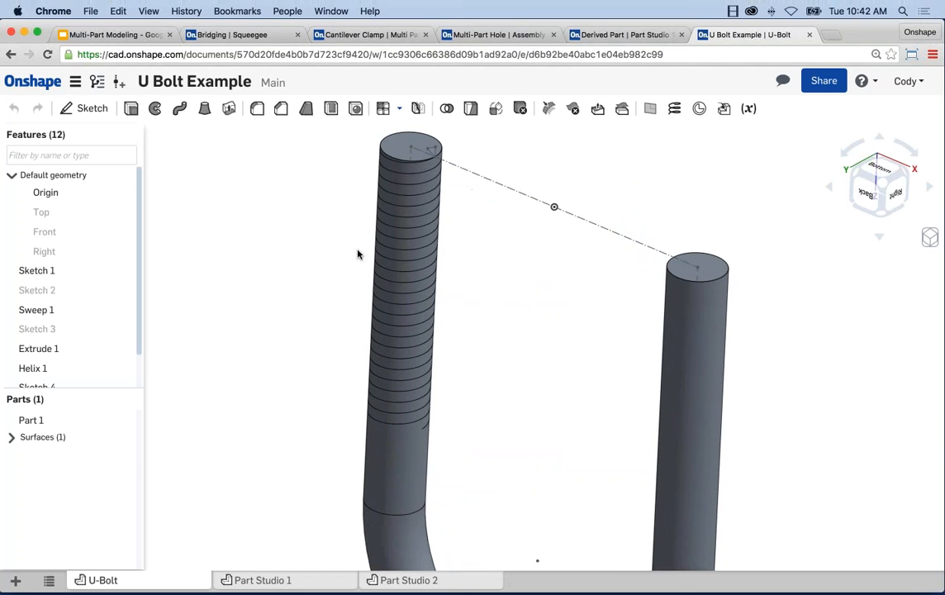
pyautogui.scroll(-5, 358, 274)
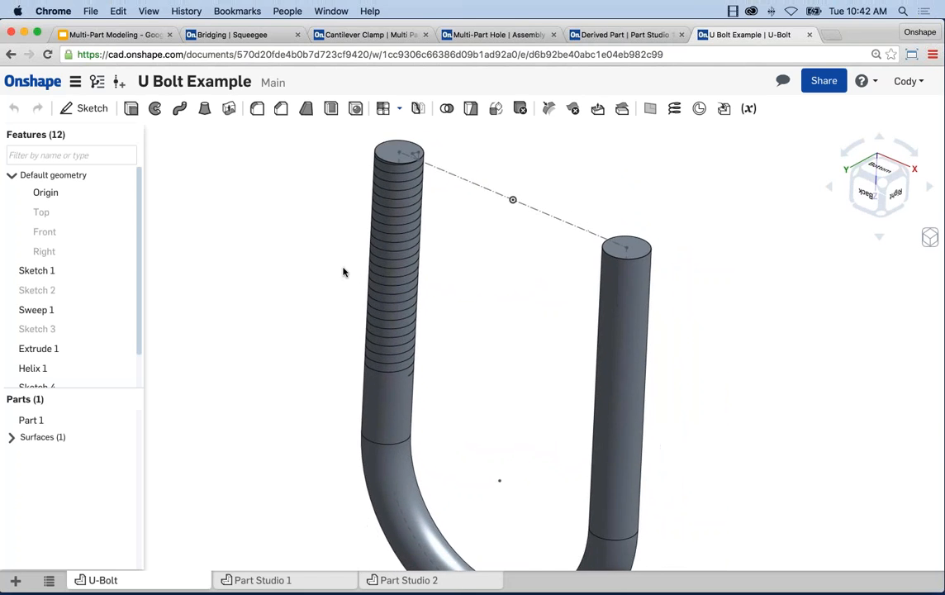
pyautogui.scroll(-3, 344, 272)
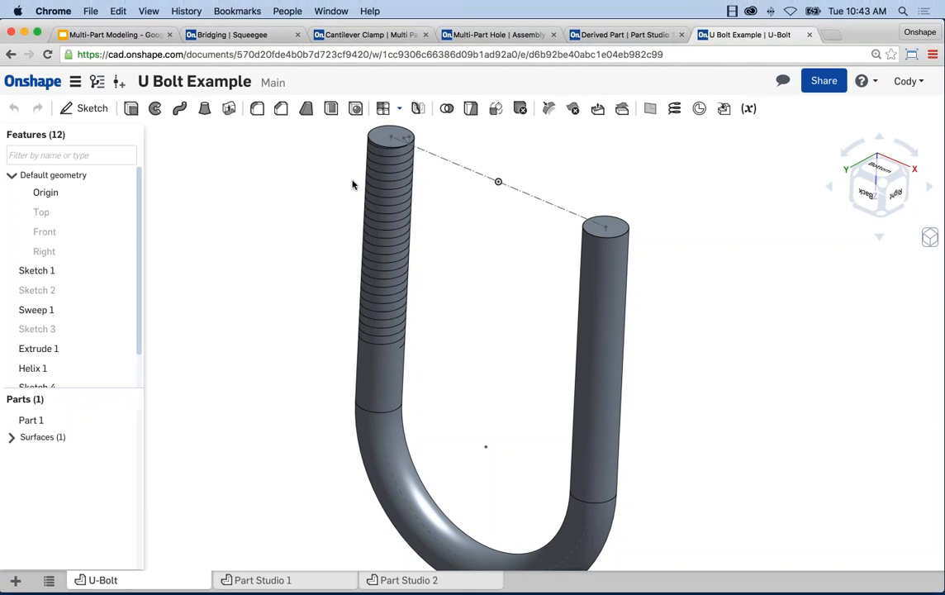
# - Sweep the triangular Sketch 4 profile along the helix on the U-bolt leg as a new solid part
pyautogui.click(180, 110)
pyautogui.scroll(5, 422, 151)
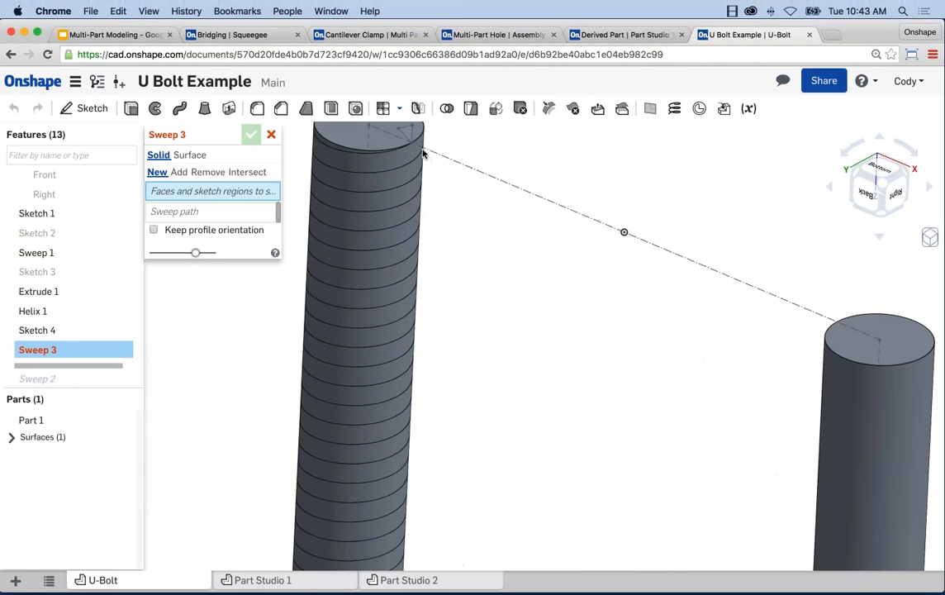
pyautogui.click(407, 139)
pyautogui.click(183, 212)
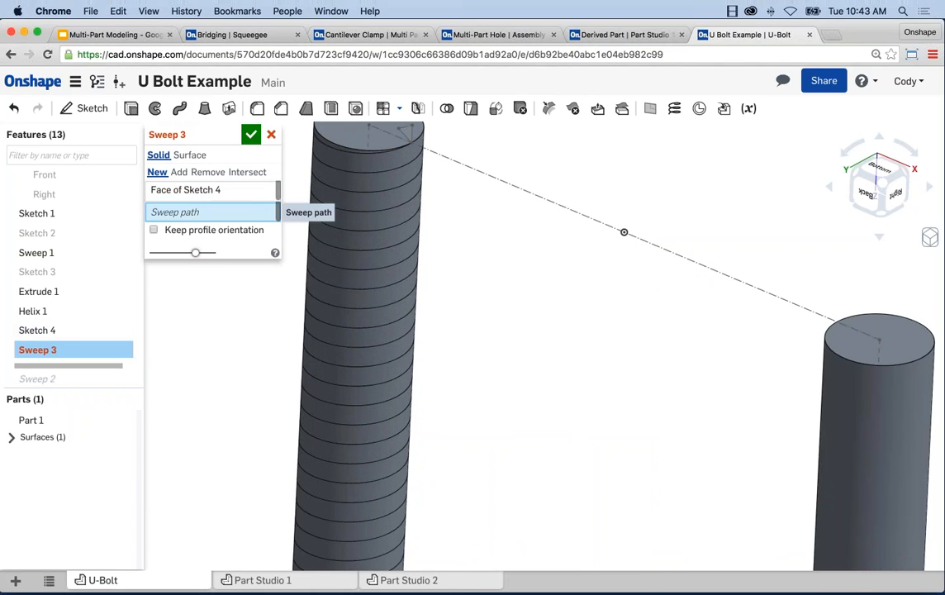
pyautogui.click(312, 136)
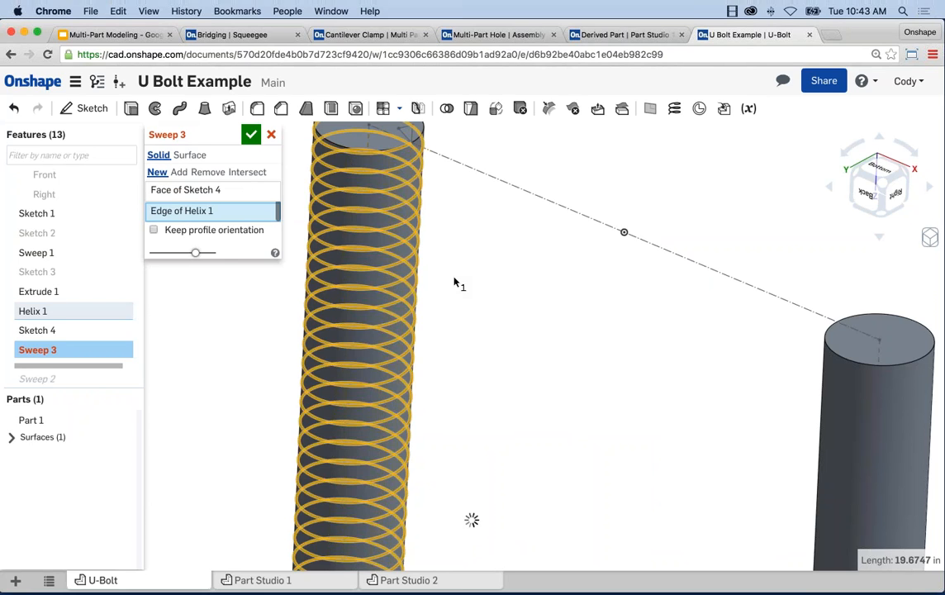
pyautogui.scroll(-5, 483, 297)
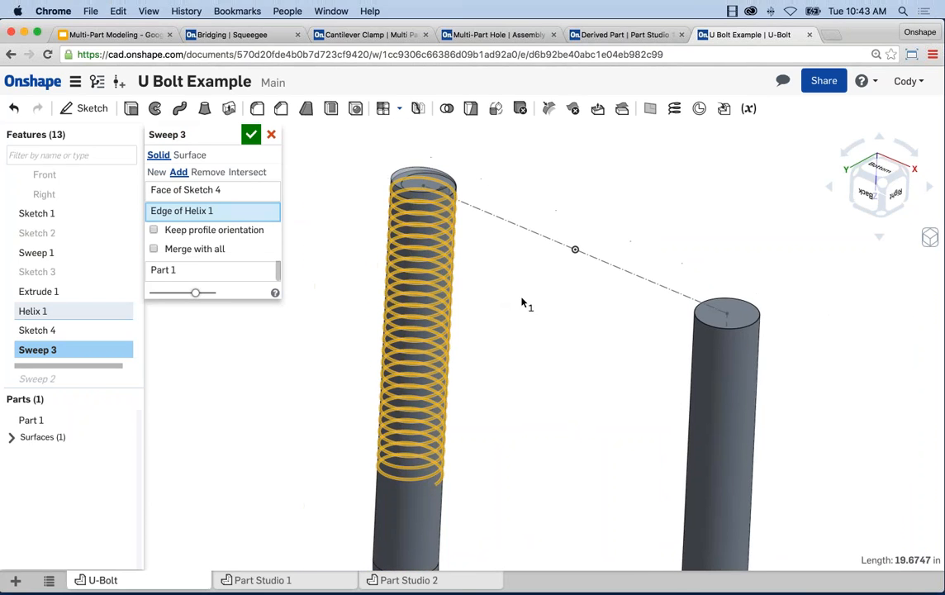
pyautogui.moveTo(521, 302); pyautogui.dragTo(547, 274, button='middle')
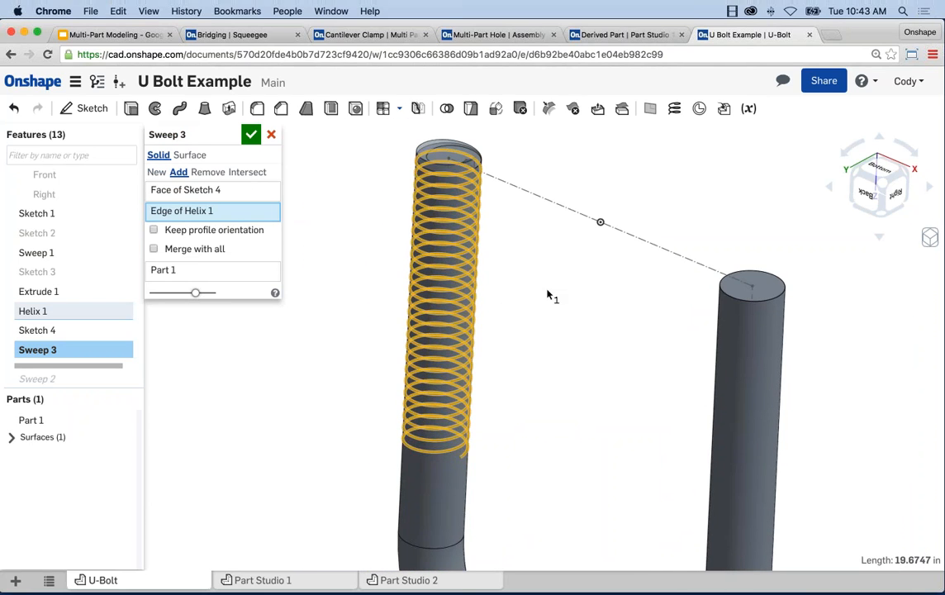
pyautogui.click(199, 172)
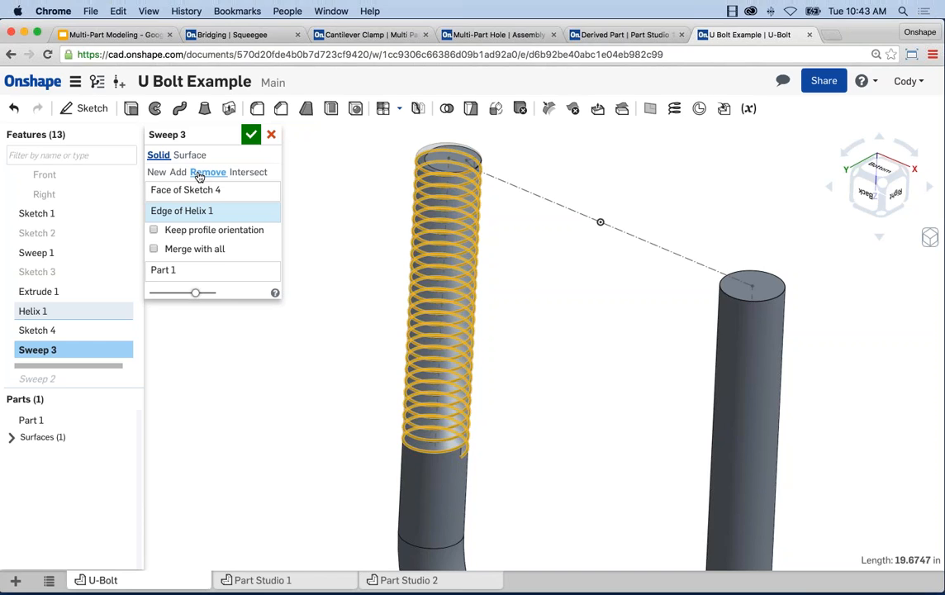
pyautogui.click(157, 173)
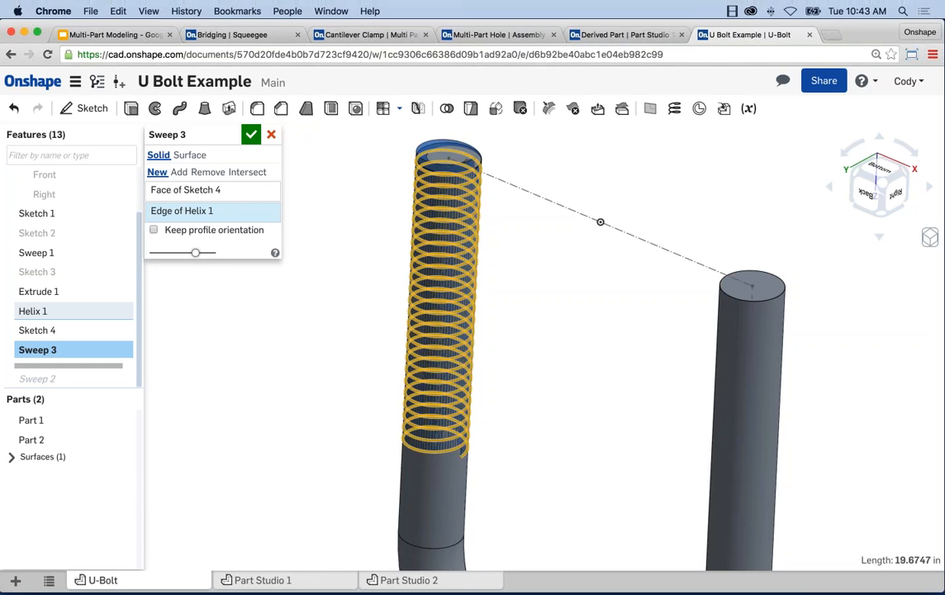
pyautogui.click(251, 134)
pyautogui.scroll(-3, 259, 370)
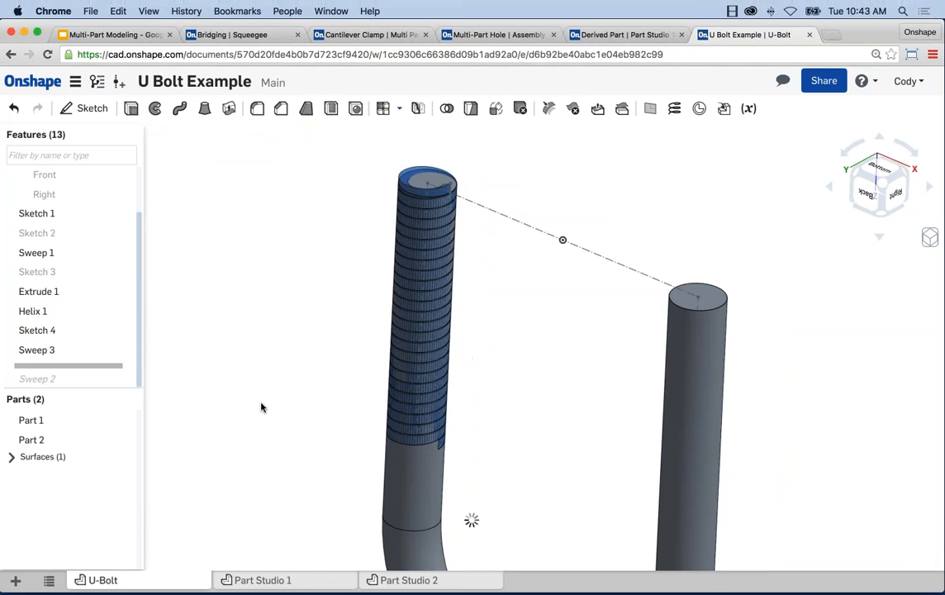
# - Hide the U-bolt body to inspect the swept thread part alone, and show the body again
pyautogui.click(127, 419)
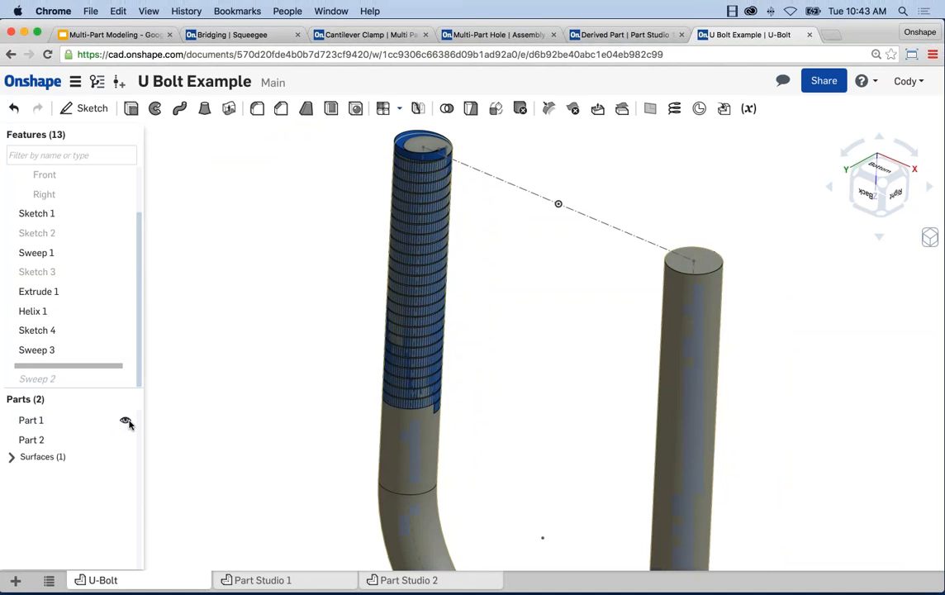
pyautogui.moveTo(322, 439)
pyautogui.mouseDown(button='right')
pyautogui.moveTo(291, 417)
pyautogui.moveTo(220, 404)
pyautogui.moveTo(193, 446)
pyautogui.moveTo(221, 415)
pyautogui.moveTo(251, 412)
pyautogui.moveTo(325, 429)
pyautogui.moveTo(331, 421)
pyautogui.mouseUp(button='right')
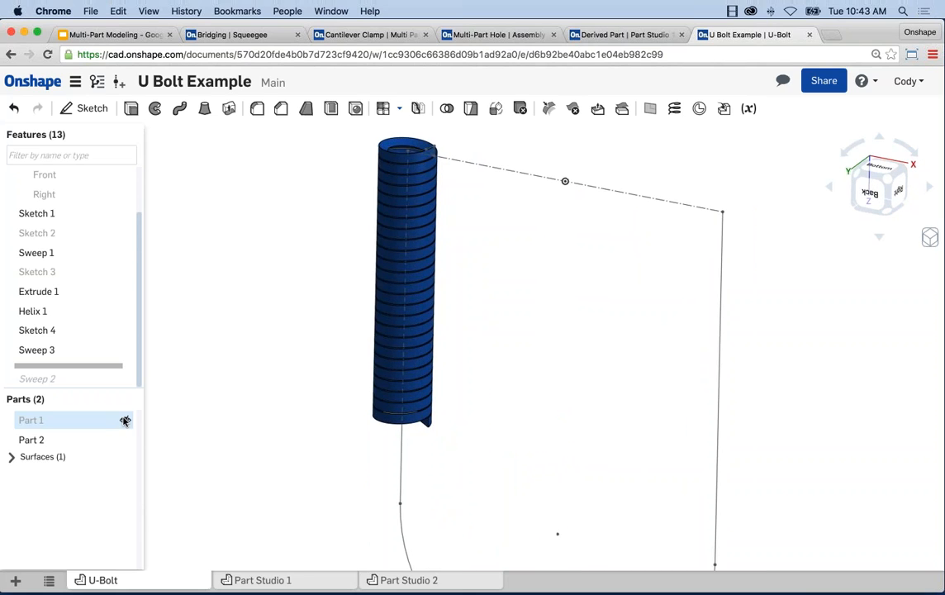
pyautogui.click(127, 419)
pyautogui.scroll(-2, 265, 399)
pyautogui.moveTo(266, 384); pyautogui.dragTo(268, 343, button='middle')
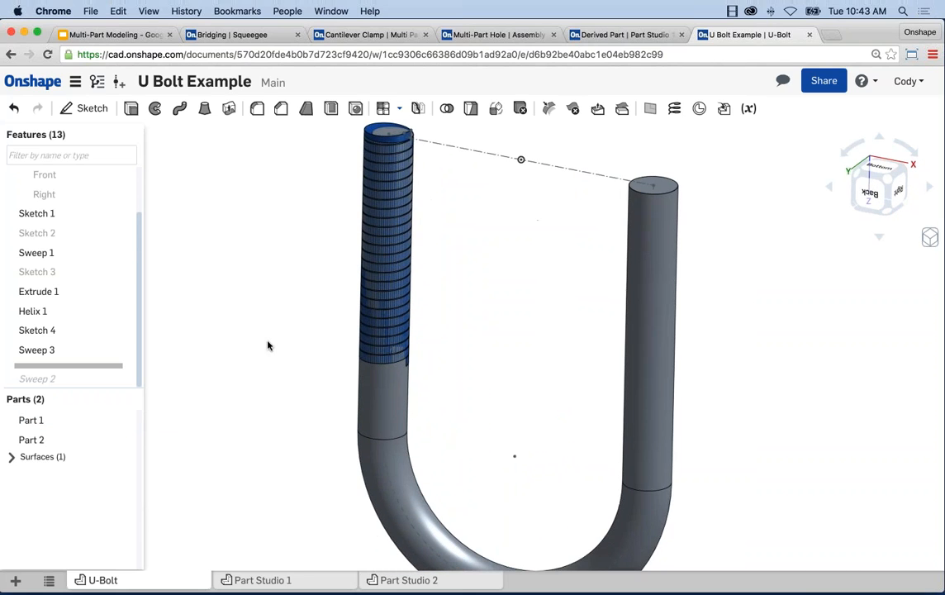
# - Transform the swept thread part with Translate by line, using the Sketch 1 construction line between the two leg ends
pyautogui.click(496, 109)
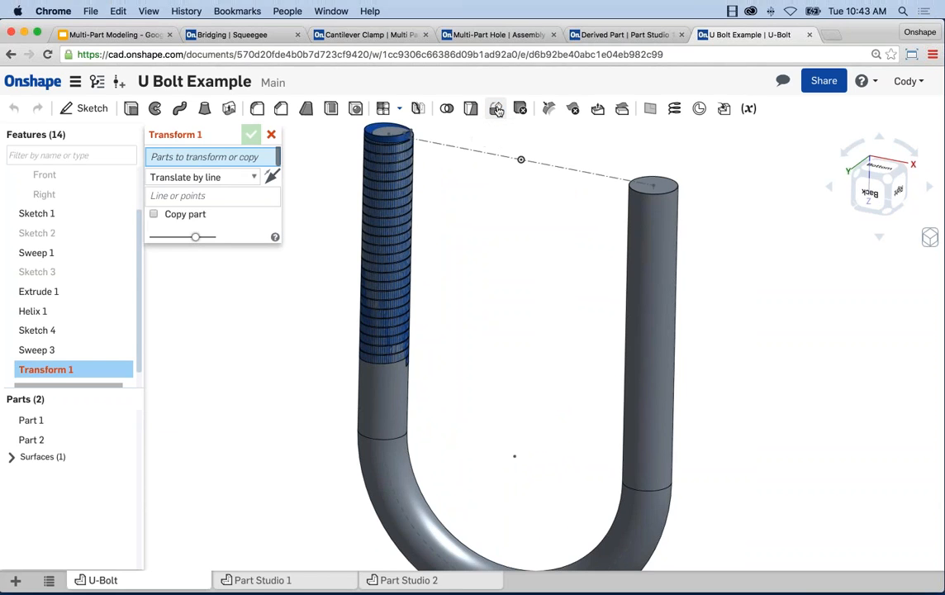
pyautogui.click(234, 179)
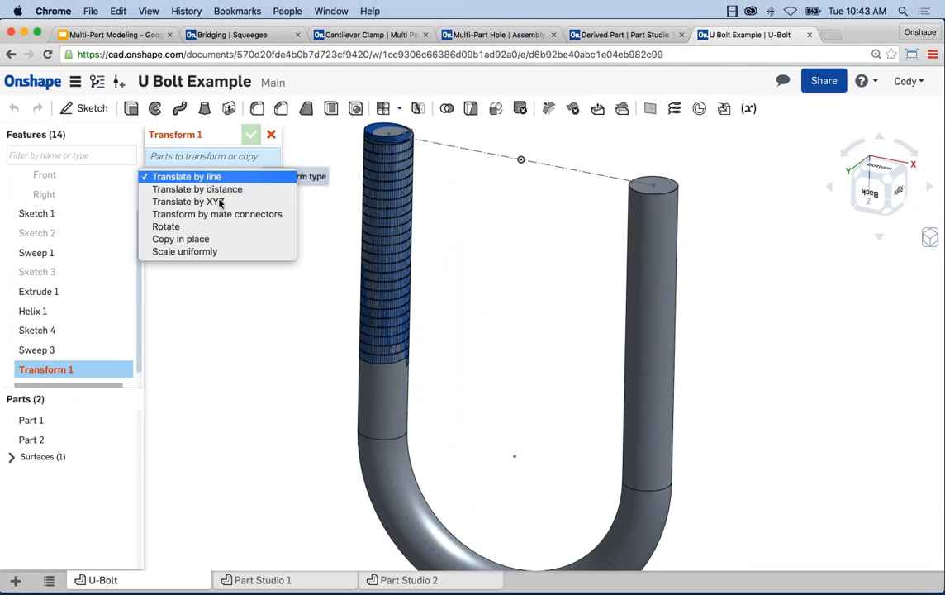
pyautogui.click(209, 178)
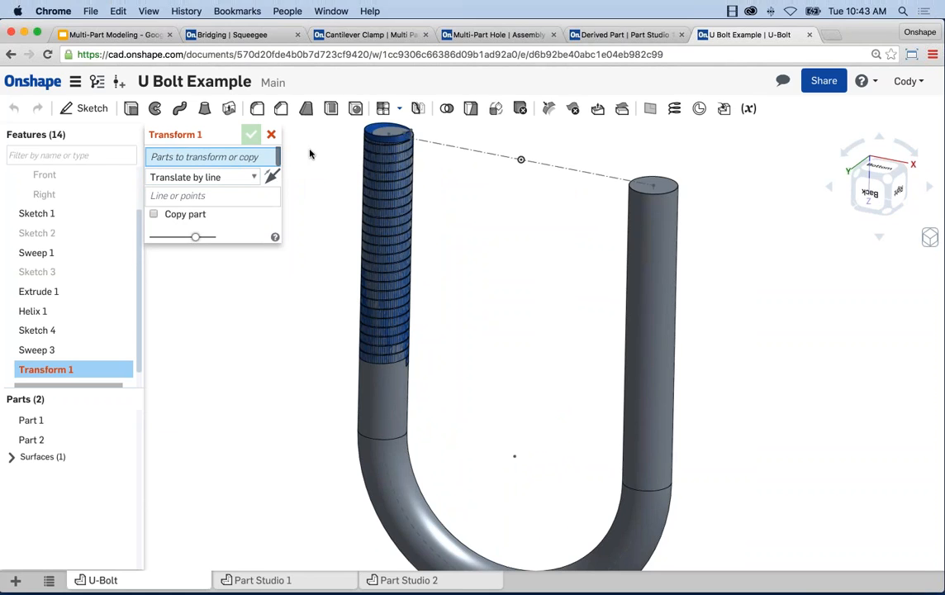
pyautogui.click(371, 289)
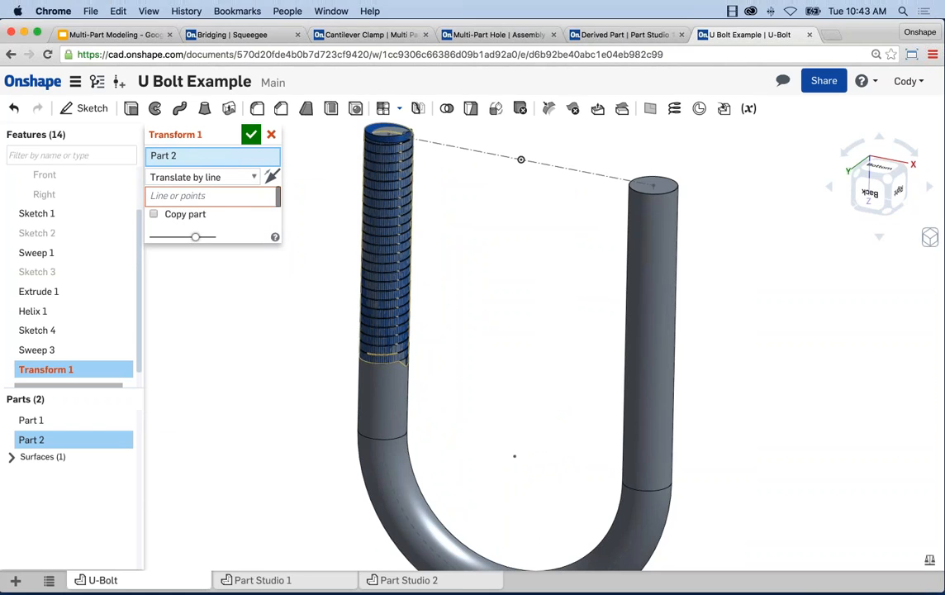
pyautogui.click(221, 198)
pyautogui.click(475, 153)
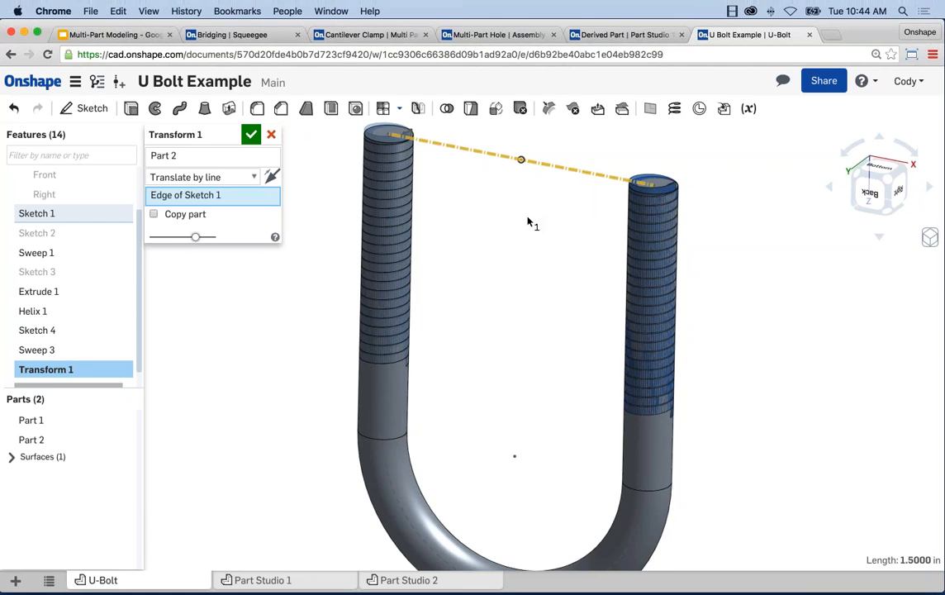
pyautogui.click(251, 134)
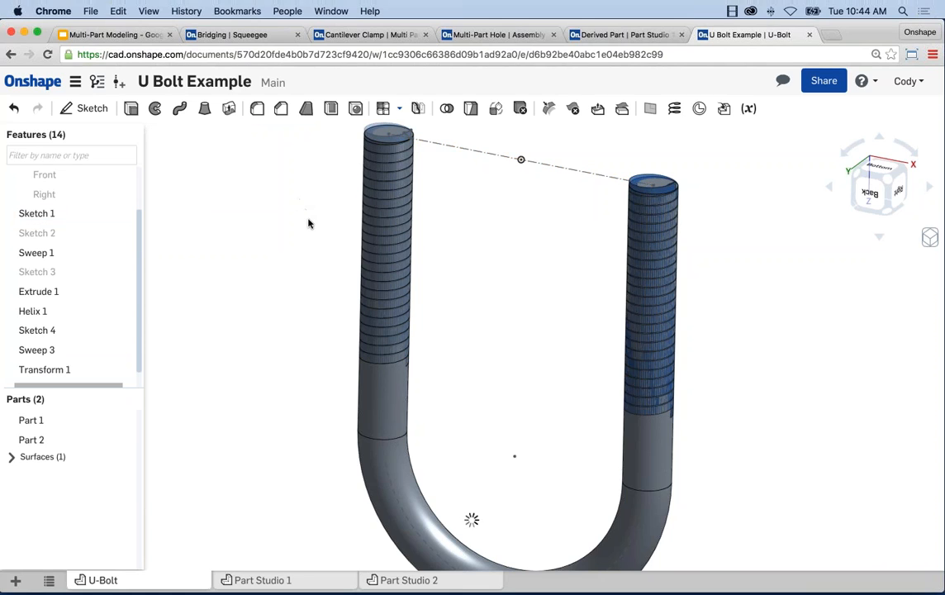
# - Edit the thread's Transform feature to copy the part, so both legs carry a thread body
pyautogui.rightClick(63, 371)
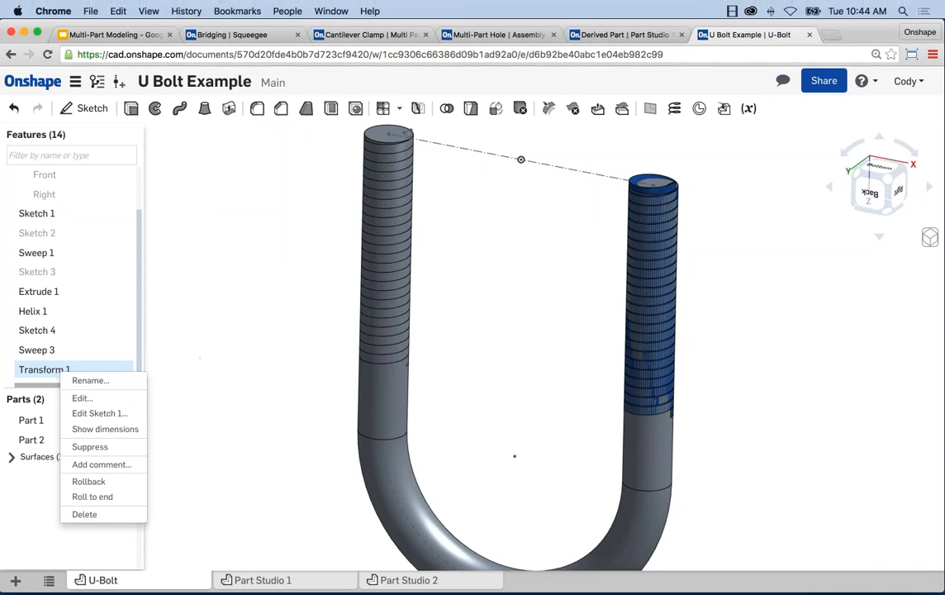
pyautogui.click(102, 394)
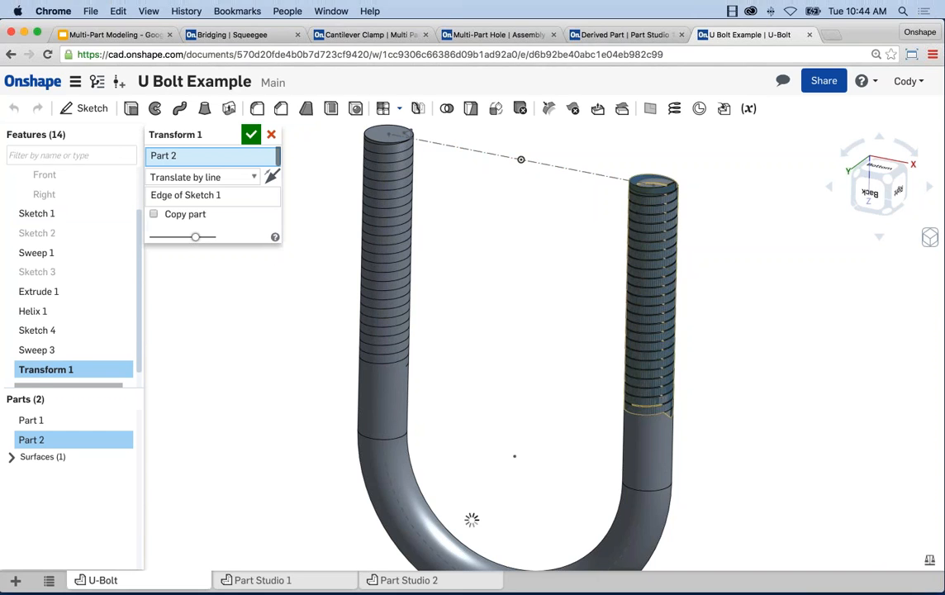
pyautogui.click(154, 214)
pyautogui.click(251, 135)
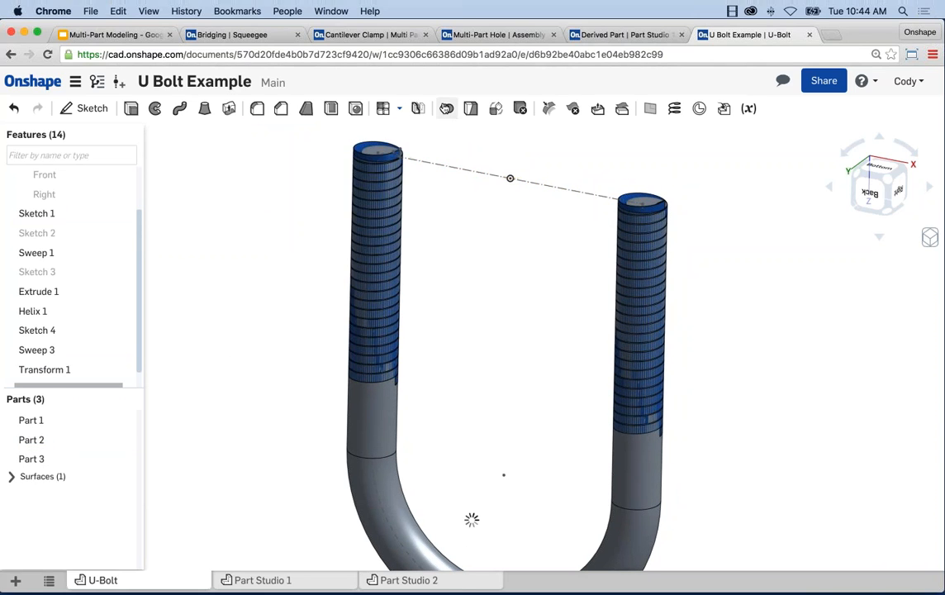
# - Subtract the two thread bodies, Part 2 and Part 3, from the U-bolt body with a Boolean to cut threads on both legs
pyautogui.click(446, 108)
pyautogui.click(194, 154)
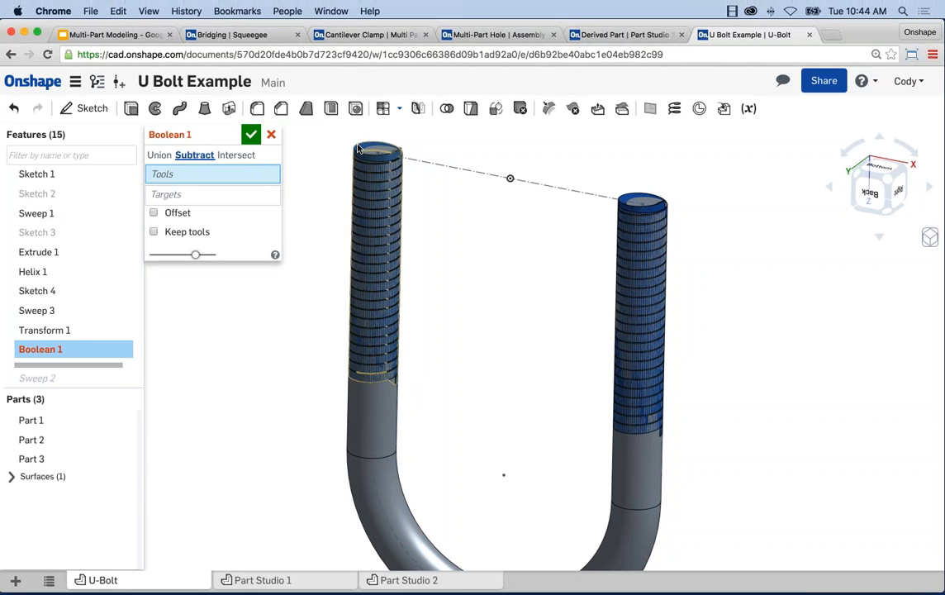
pyautogui.click(375, 289)
pyautogui.click(625, 202)
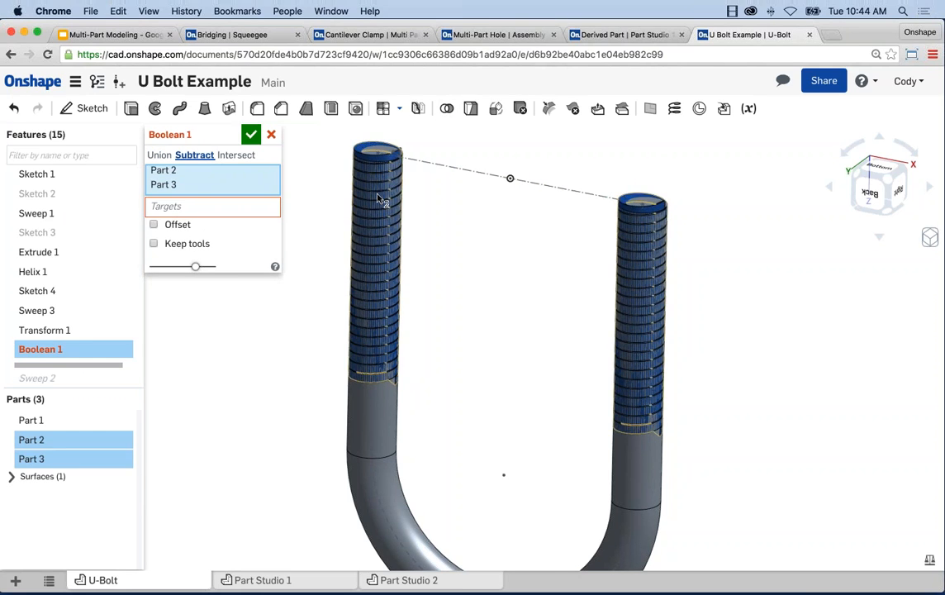
pyautogui.click(190, 206)
pyautogui.click(375, 458)
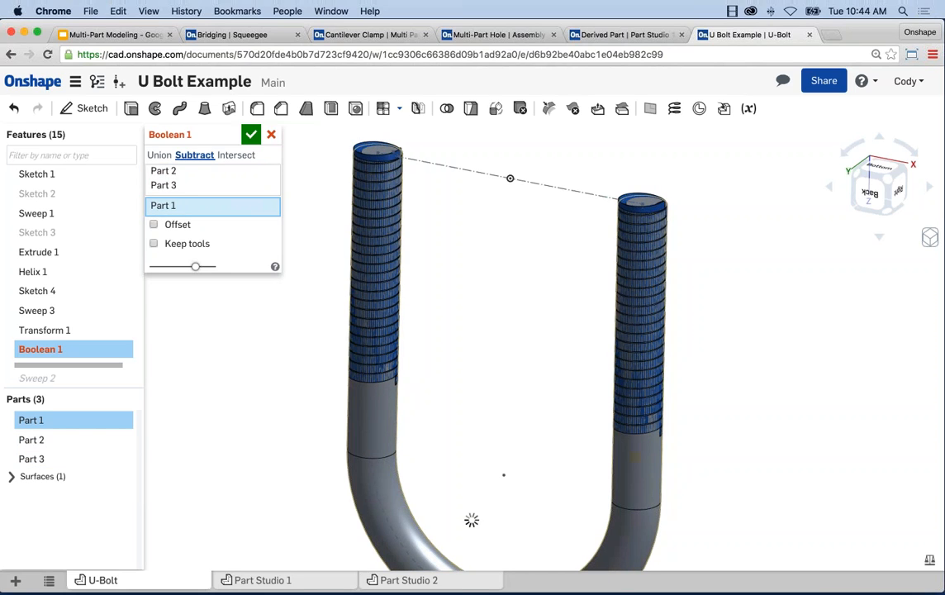
pyautogui.click(251, 136)
pyautogui.moveTo(528, 309); pyautogui.dragTo(526, 293, button='middle')
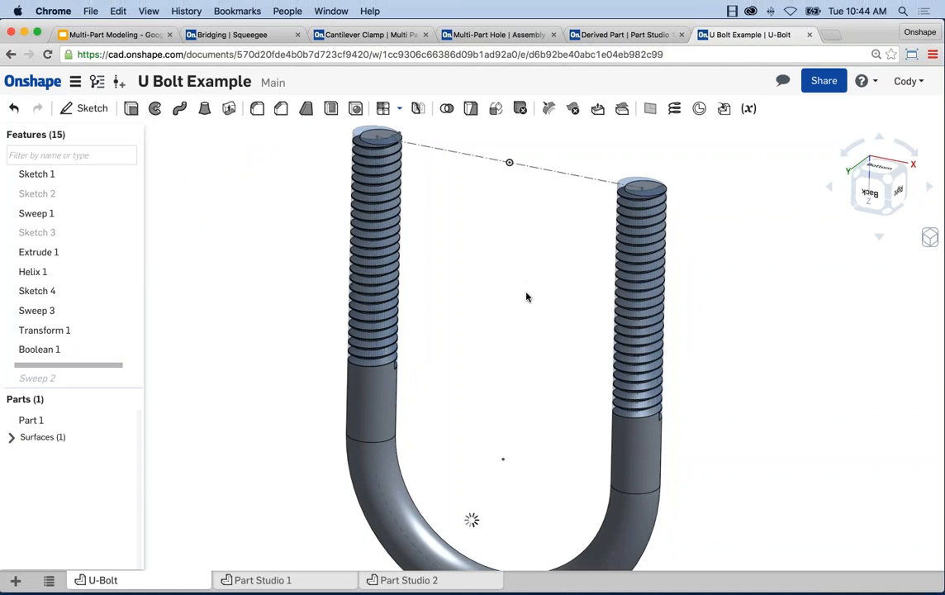
pyautogui.scroll(3, 525, 297)
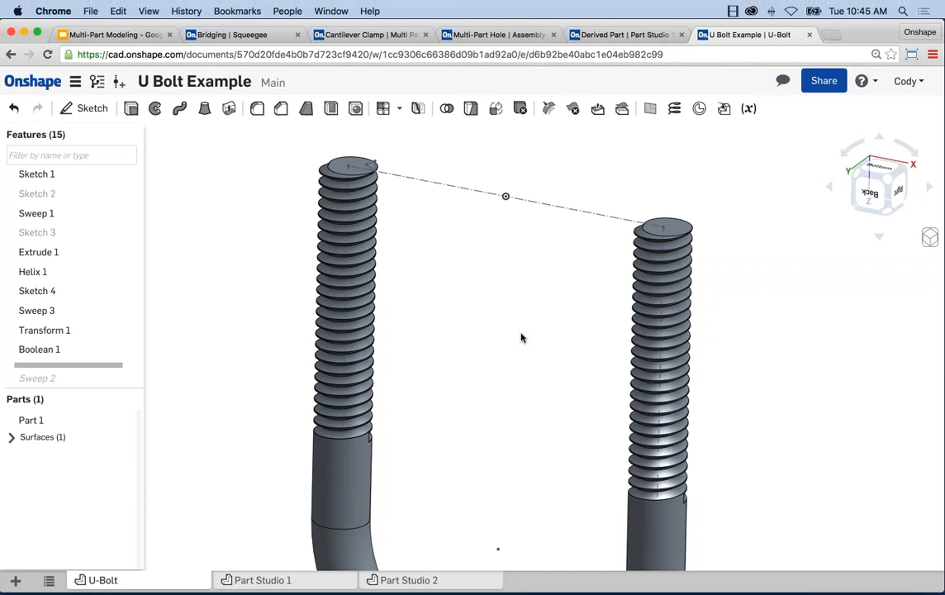
pyautogui.scroll(-5, 491, 347)
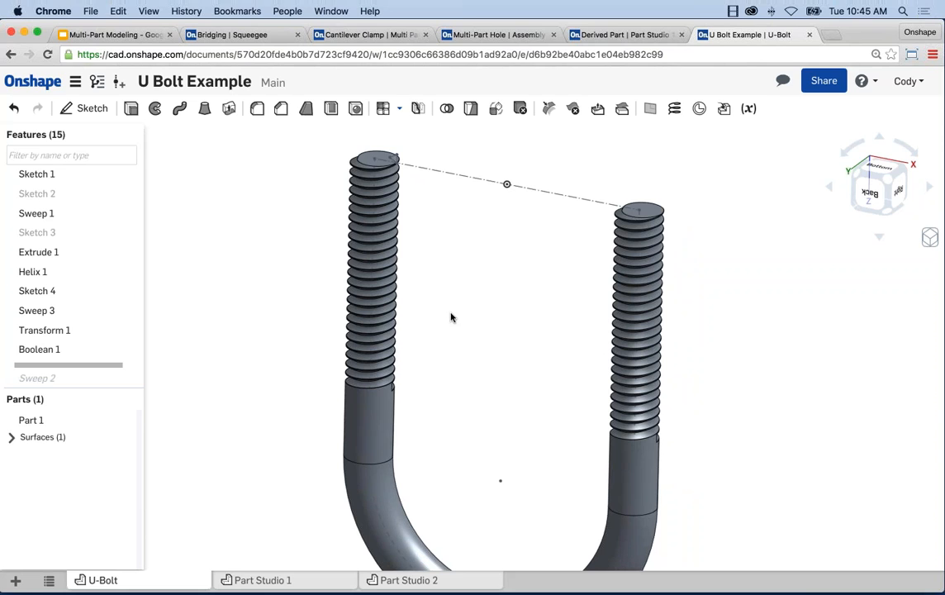
pyautogui.moveTo(477, 317); pyautogui.dragTo(469, 282, button='middle')
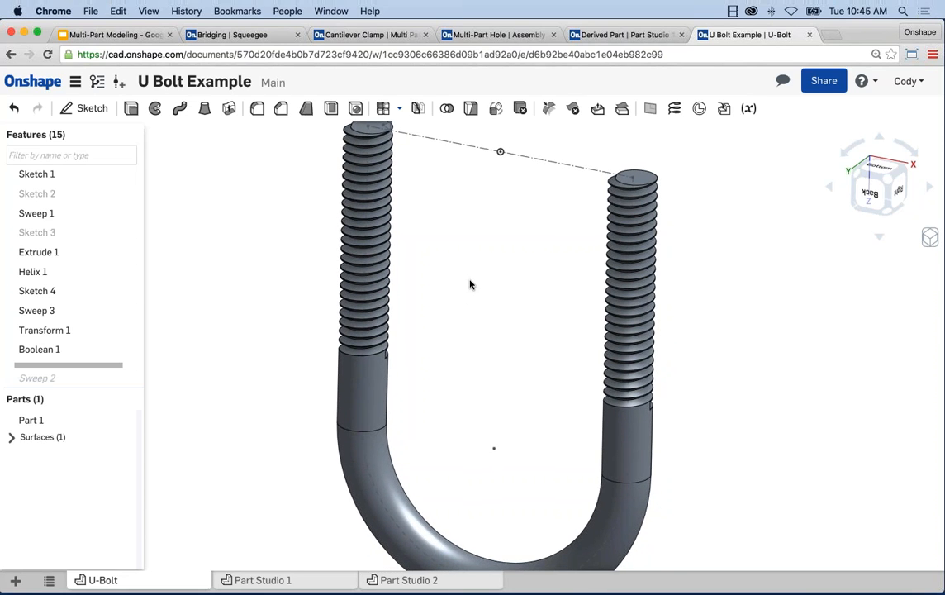
# - Switch to the Multi-Part Modeling presentation in Google Slides and present the Next Steps slide in full screen
pyautogui.click(131, 35)
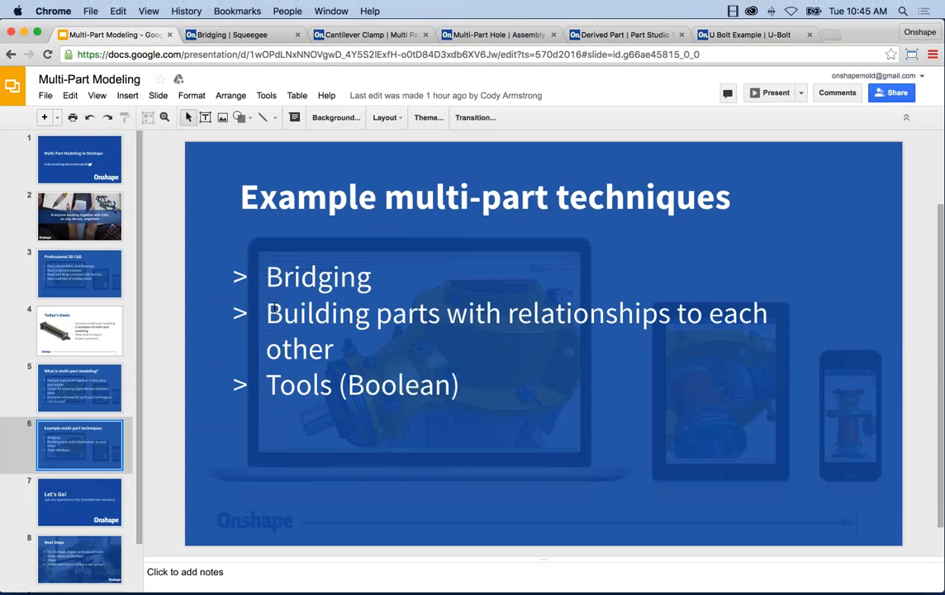
pyautogui.click(84, 555)
pyautogui.click(769, 93)
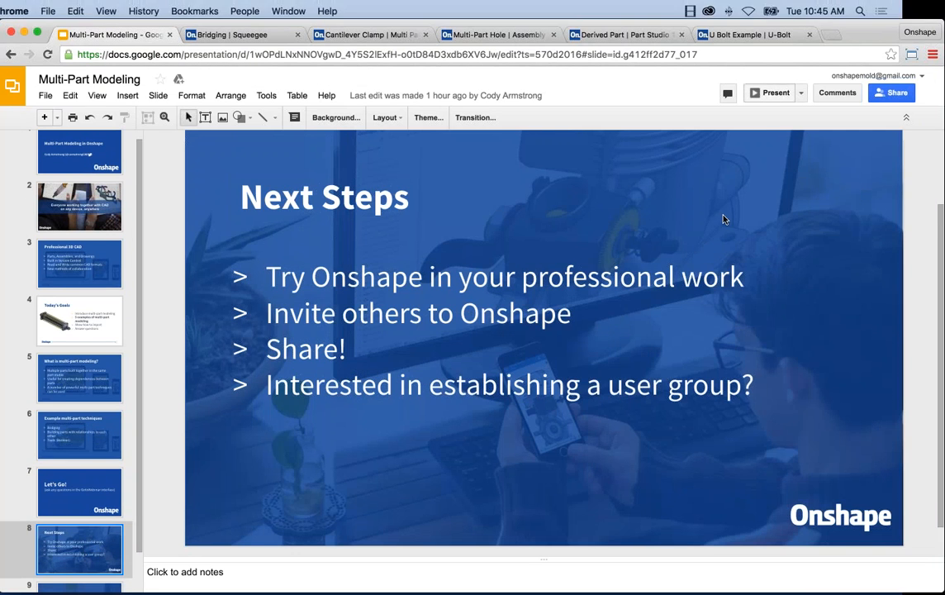